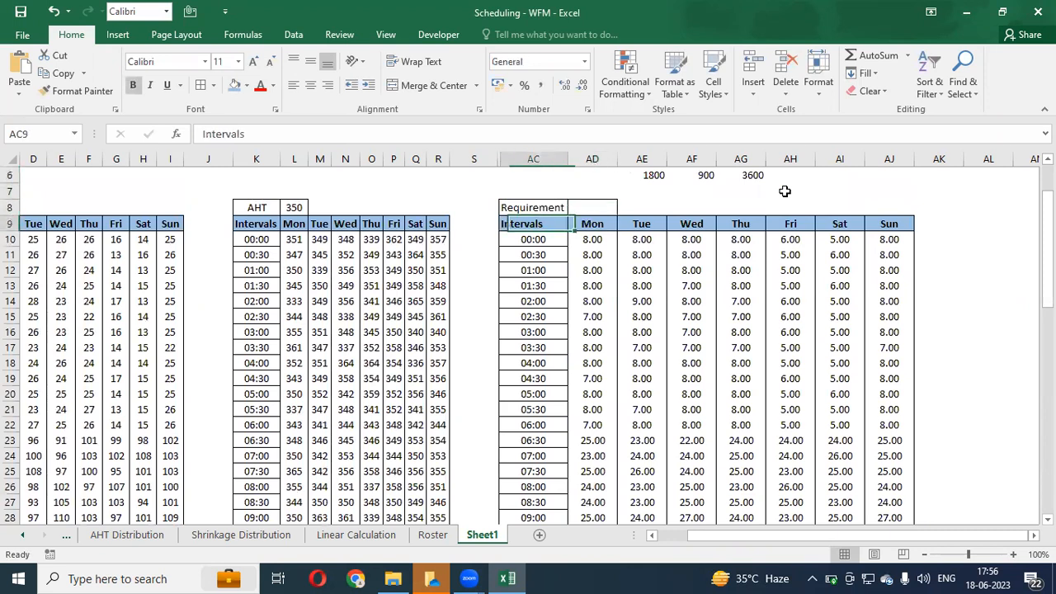
- Examine the Monday 00:00 requirement formula and the interval minute and second values in AE5:AG6
key(Down)
key(ctrl+shift+Right)
key(Down)
key(Right)
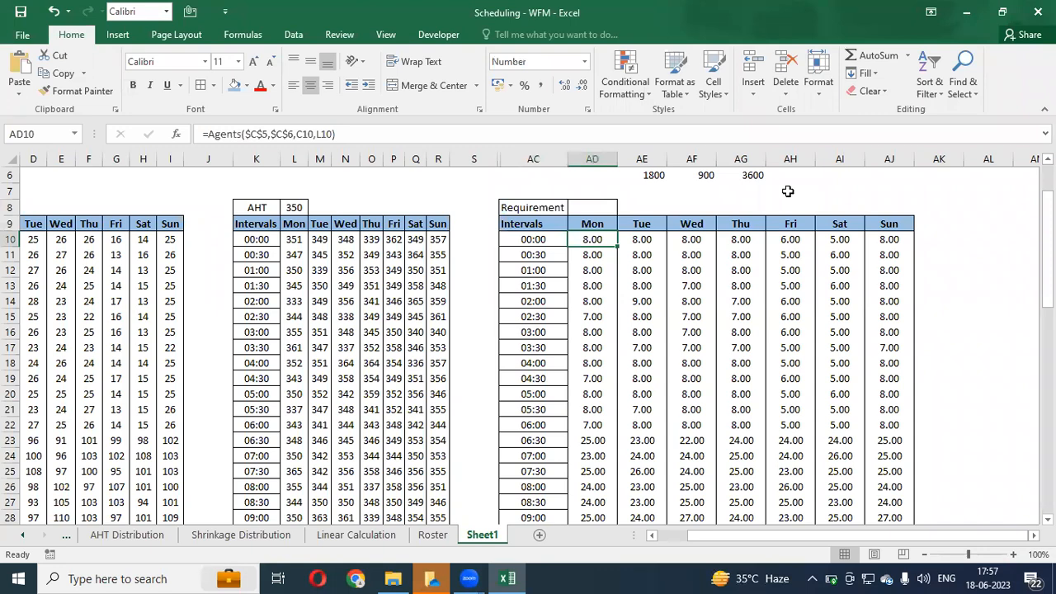
click(662, 182)
key(Up)
key(Up)
key(Up)
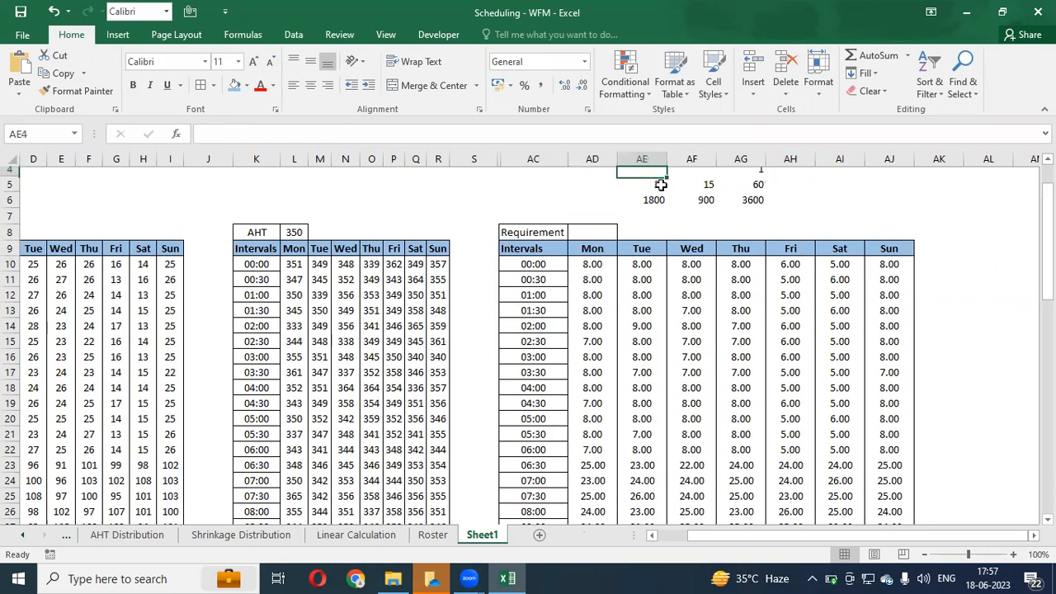
key(Down)
key(Down)
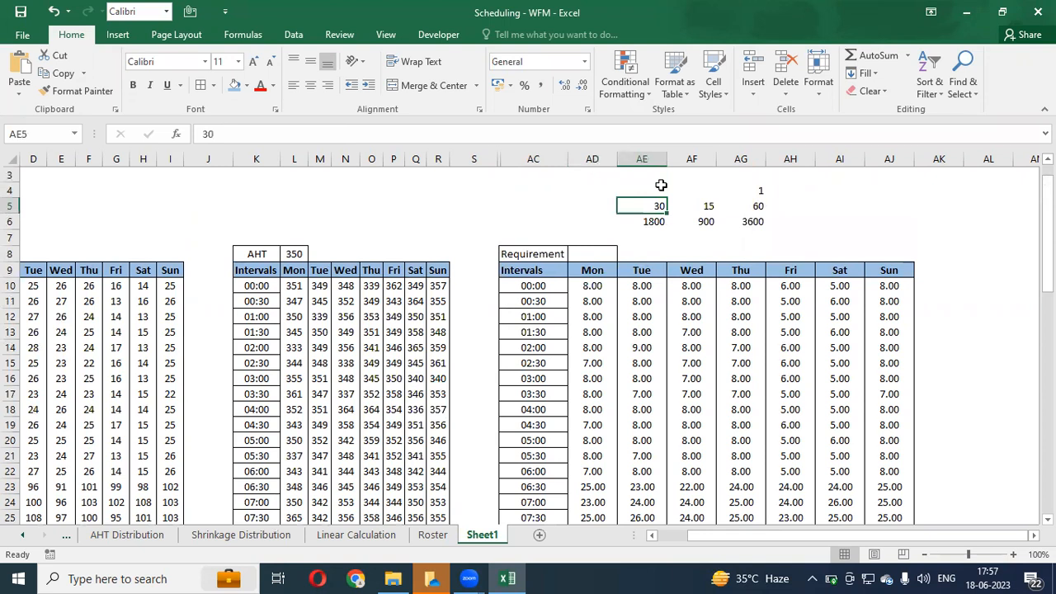
key(shift+Down)
key(shift+Right)
key(shift+Right)
key(shift+Right)
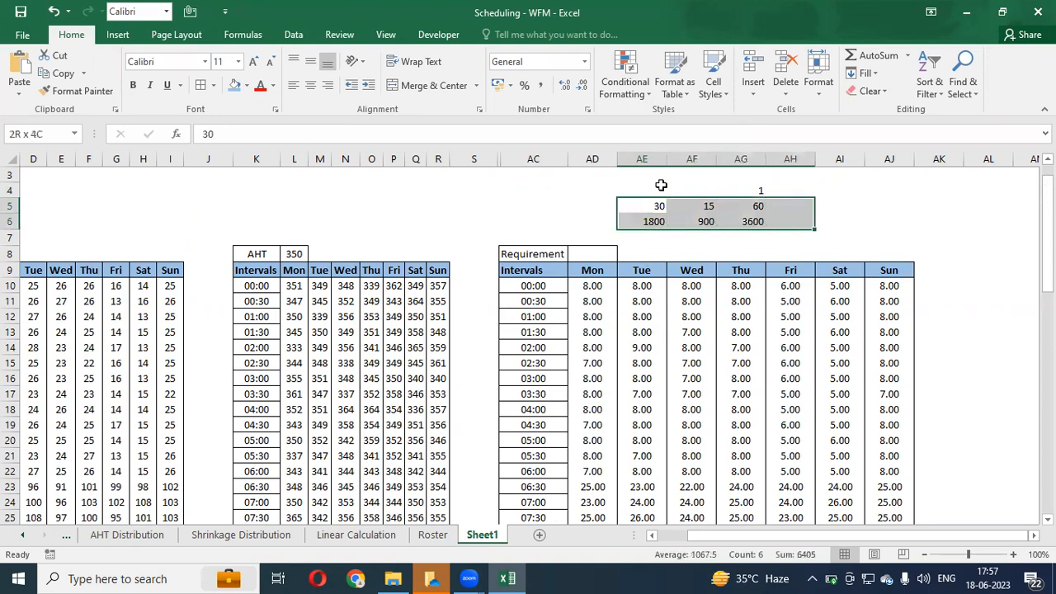
- Examine the Monday total formula in AD58 and the half-hourly requirement values above it
key(Down)
key(ctrl+Down)
key(ctrl+Down)
key(ctrl+Down)
key(Up)
key(Up)
key(Left)
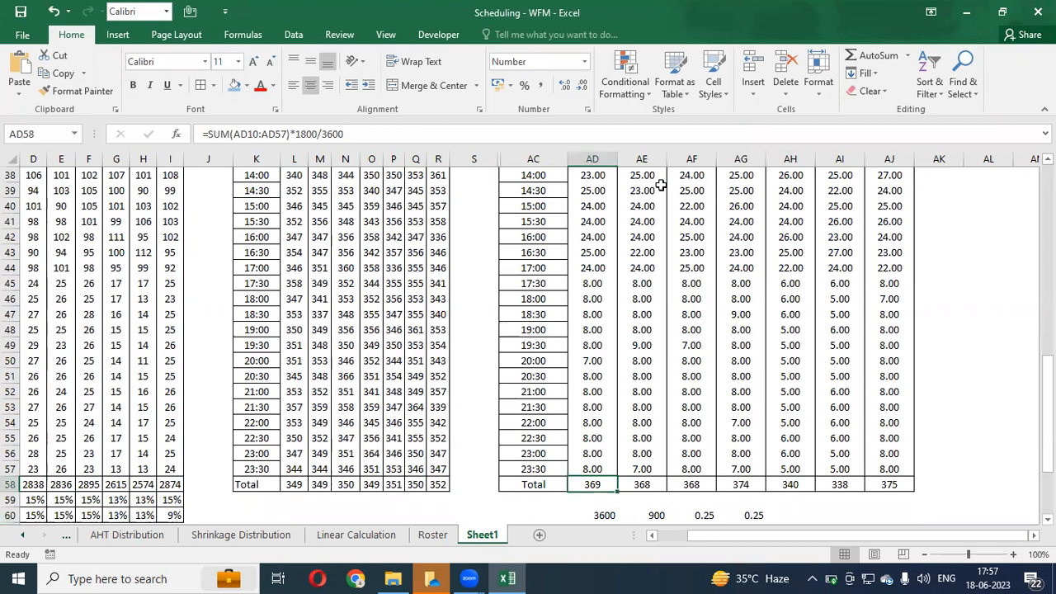
key(Up)
key(Up)
key(Up)
key(Up)
key(Up)
key(Up)
key(Up)
key(Up)
key(Up)
key(ctrl+Down)
key(ctrl+Down)
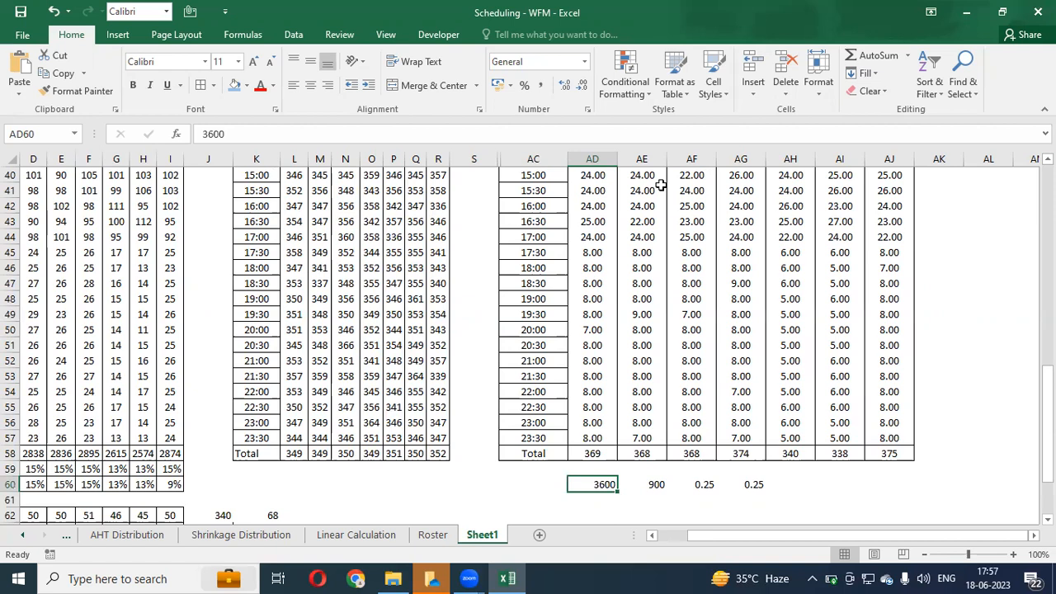
key(ctrl+Up)
key(ctrl+Up)
key(Up)
key(Up)
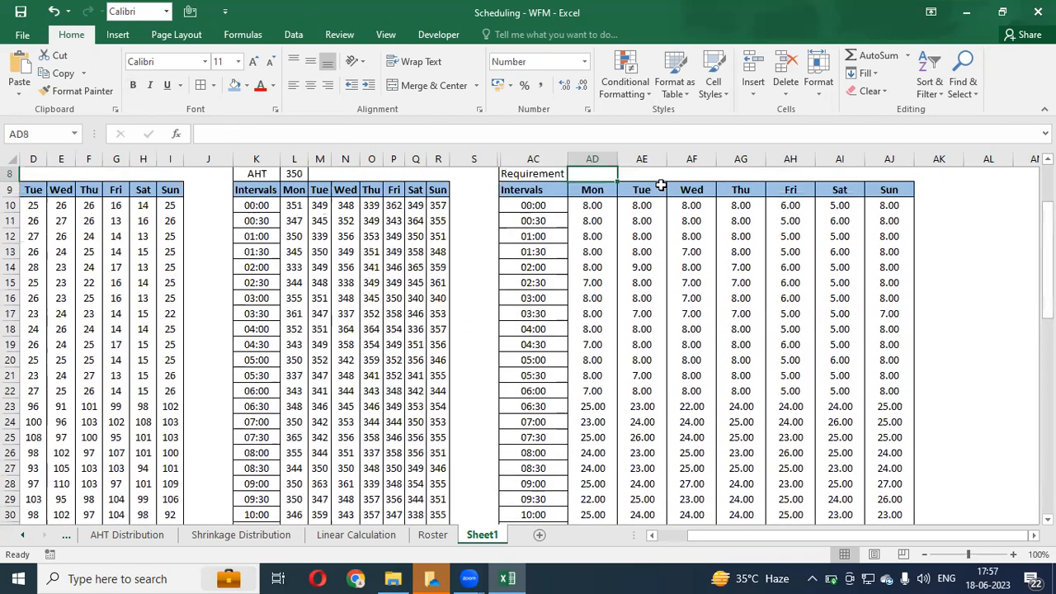
key(Down)
key(Left)
key(shift+Right)
key(shift+Right)
key(shift+Right)
key(shift+Right)
key(shift+Right)
key(shift+Right)
key(shift+Right)
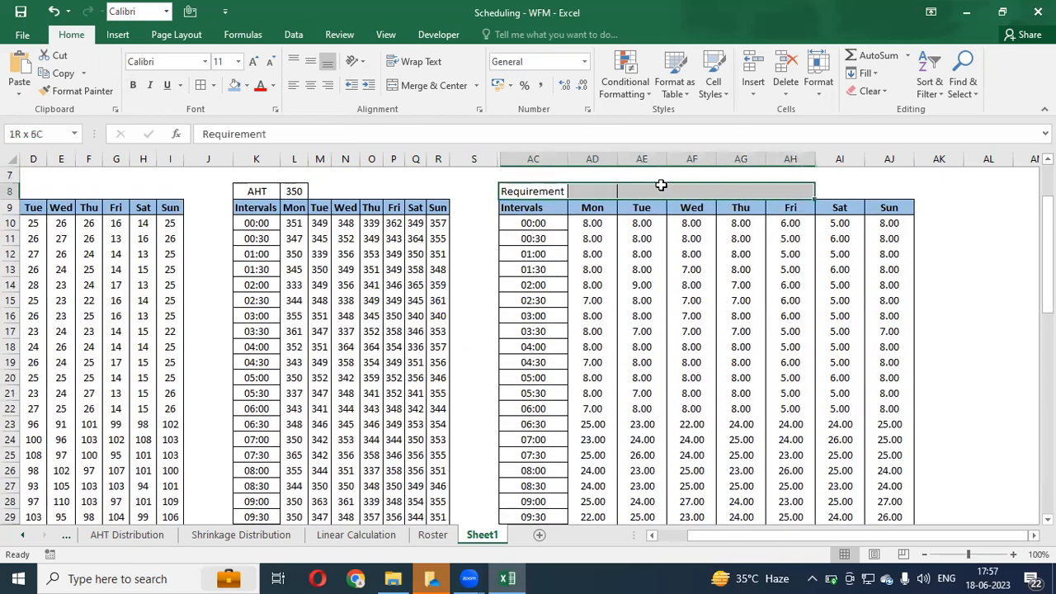
key(ctrl+shift+Down)
key(ctrl+shift+Down)
key(ctrl+c)
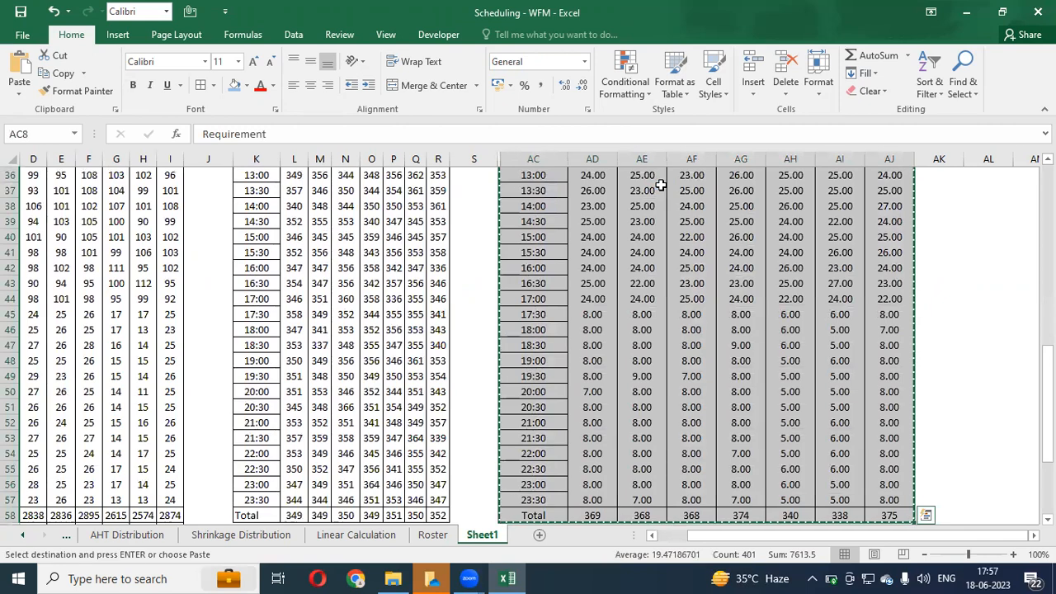
key(Up)
key(Up)
key(Up)
key(Down)
key(Down)
key(Down)
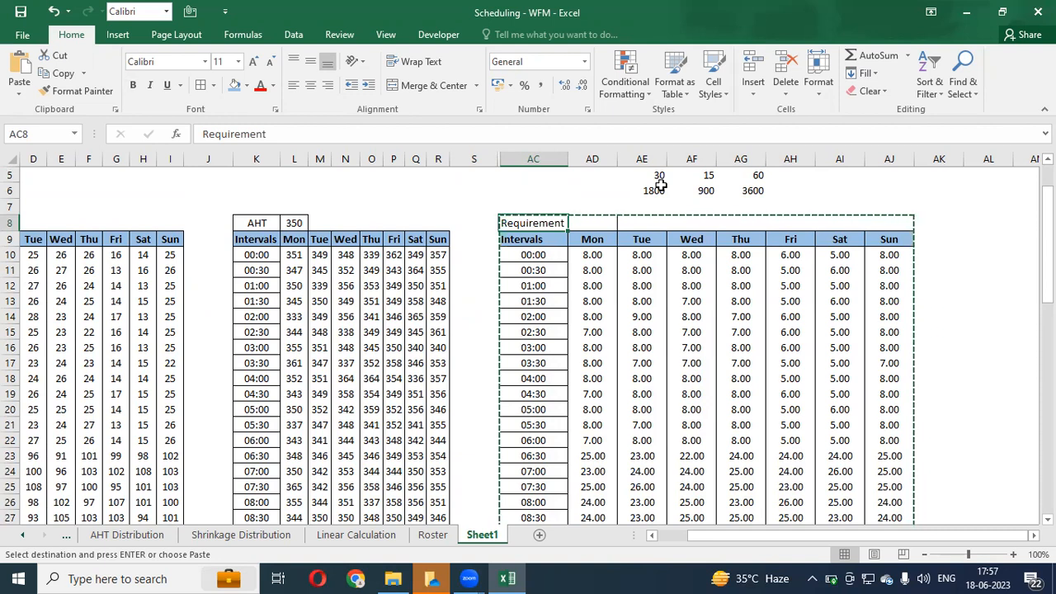
key(Escape)
- Try wrapping the Agents formula in the Monday 00:00 requirement cell AD10 in the FractionalAgents function
key(Down)
key(Down)
key(Right)
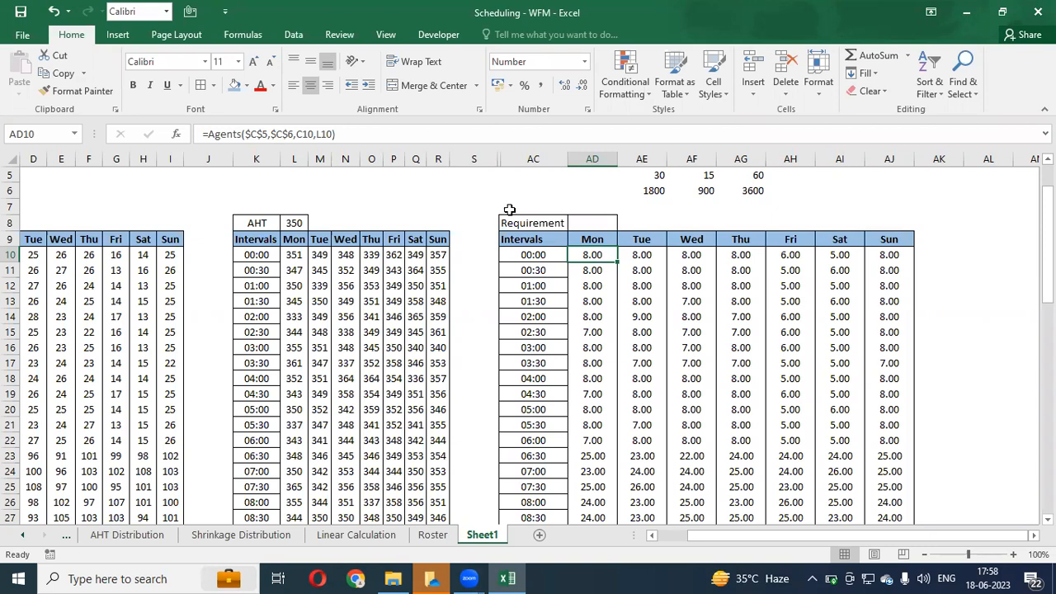
click(211, 132)
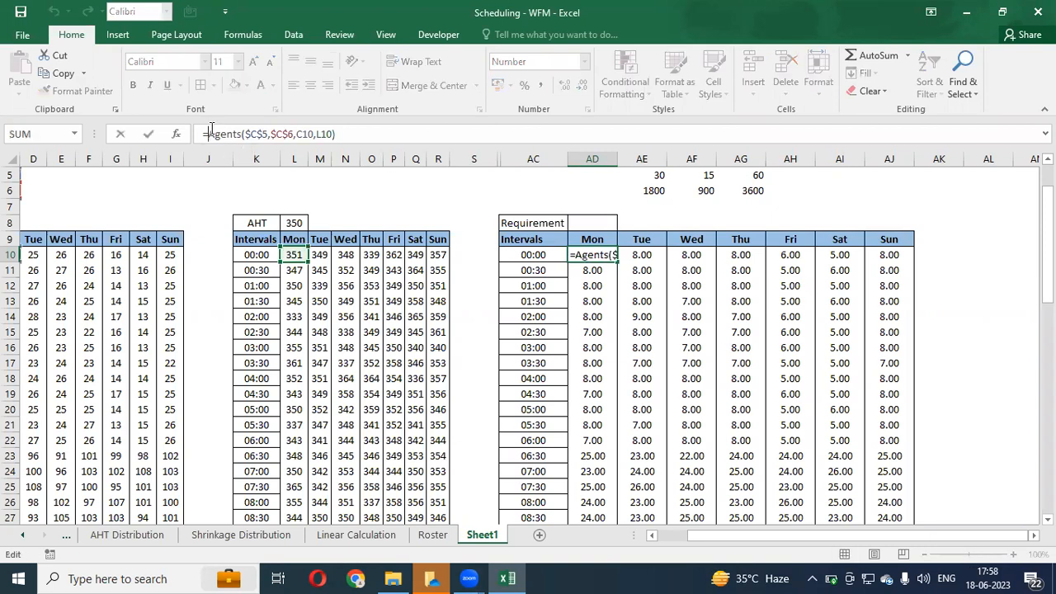
text(fr)
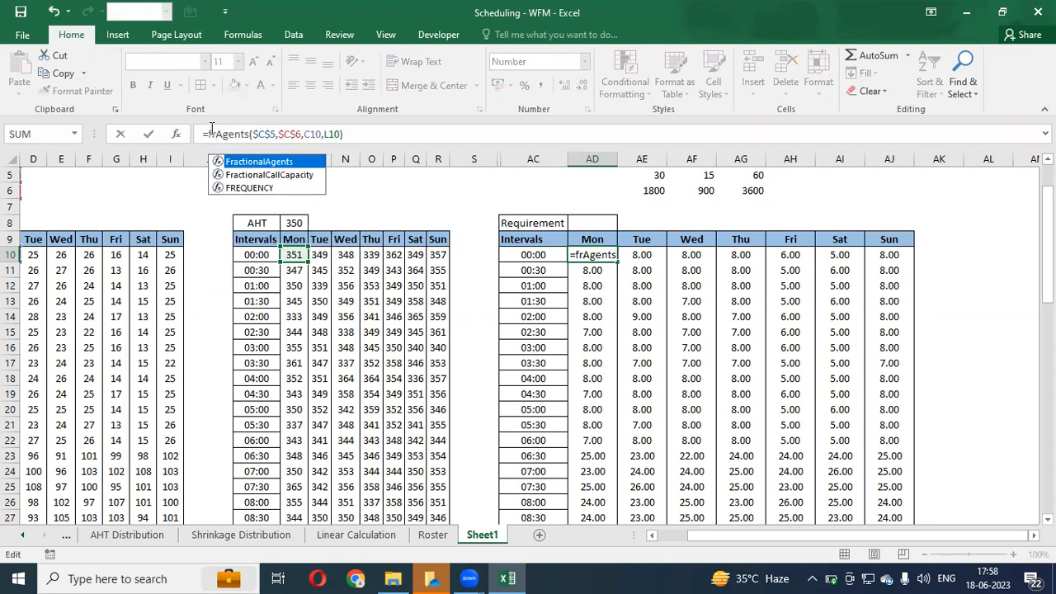
key(Tab)
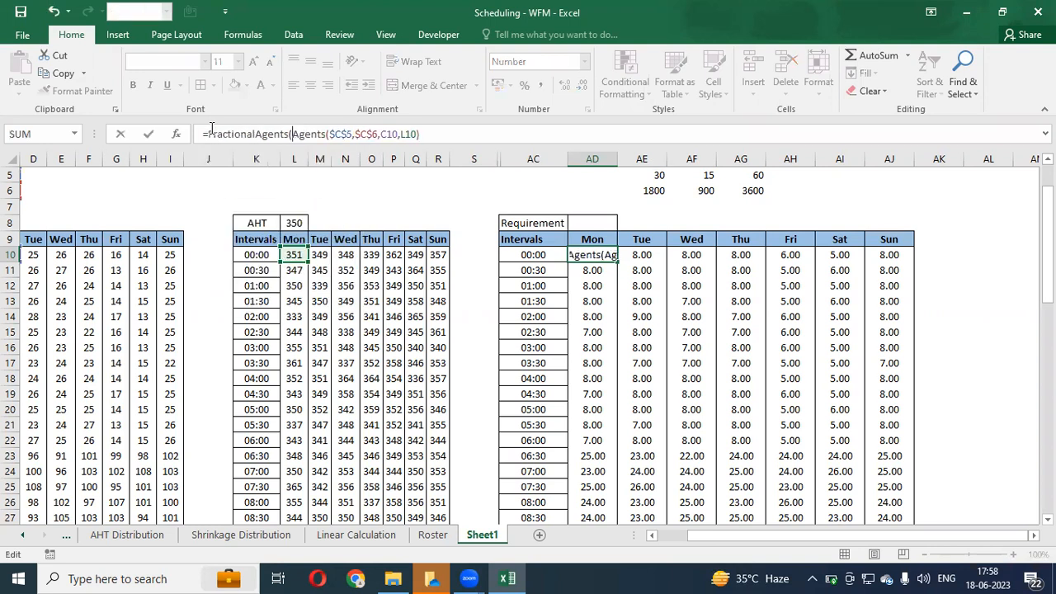
key(Return)
key(Return)
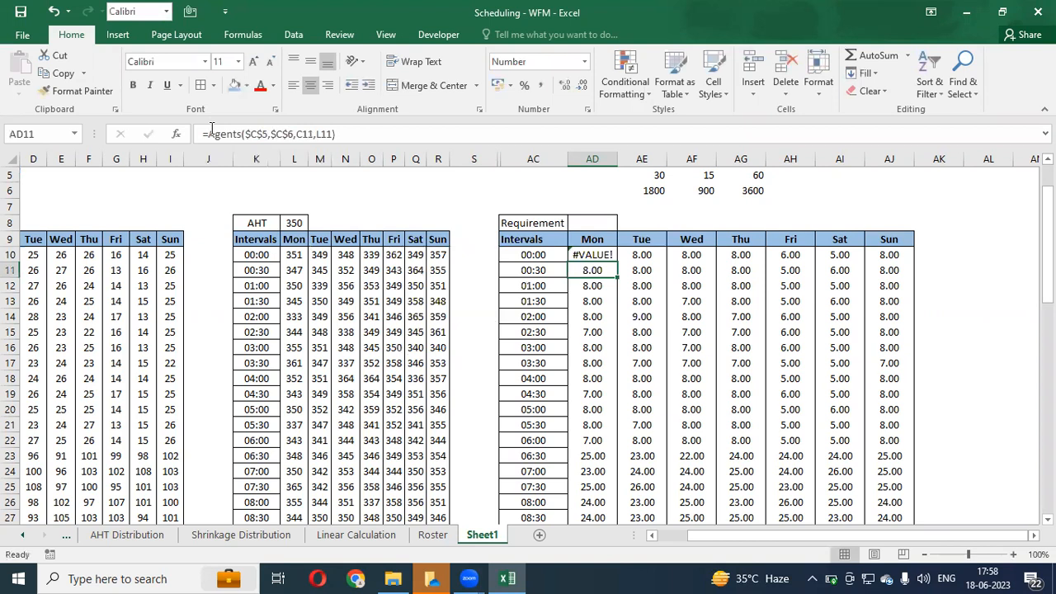
key(Up)
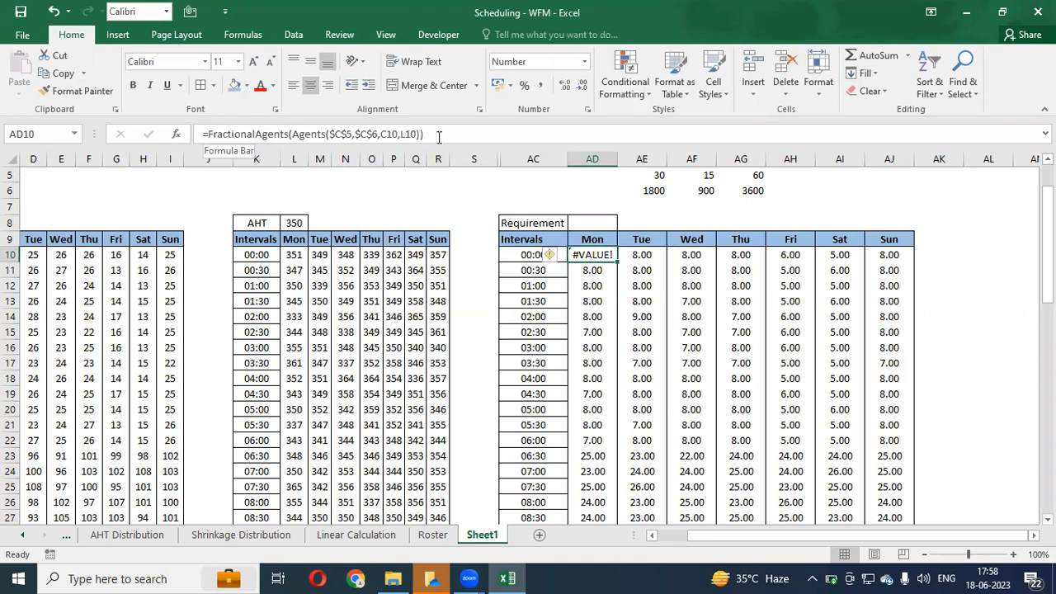
- Remove the nested Agents call and extra parenthesis so AD10 contains =FractionalAgents($C$5,$C$6,C10,L10)
click(289, 135)
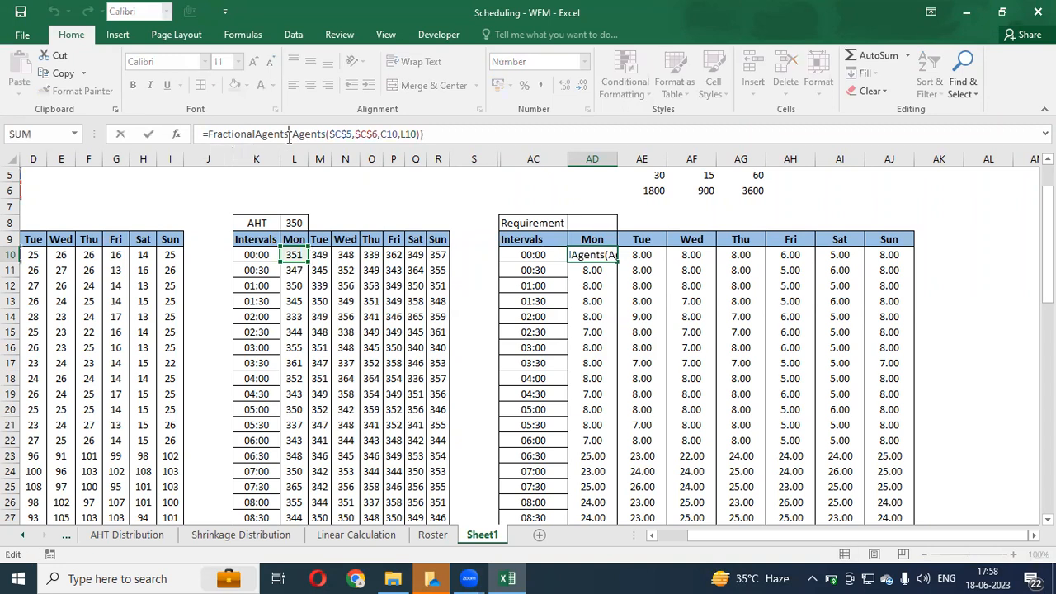
key(shift+Right)
key(shift+Right)
key(shift+Right)
key(shift+Right)
key(shift+Right)
key(shift+Right)
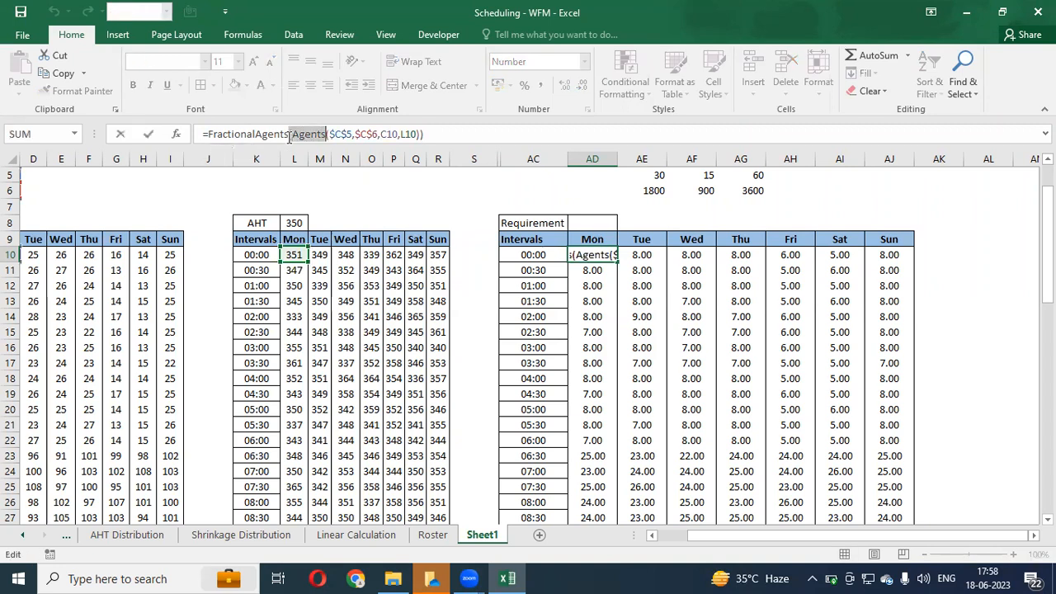
key(Delete)
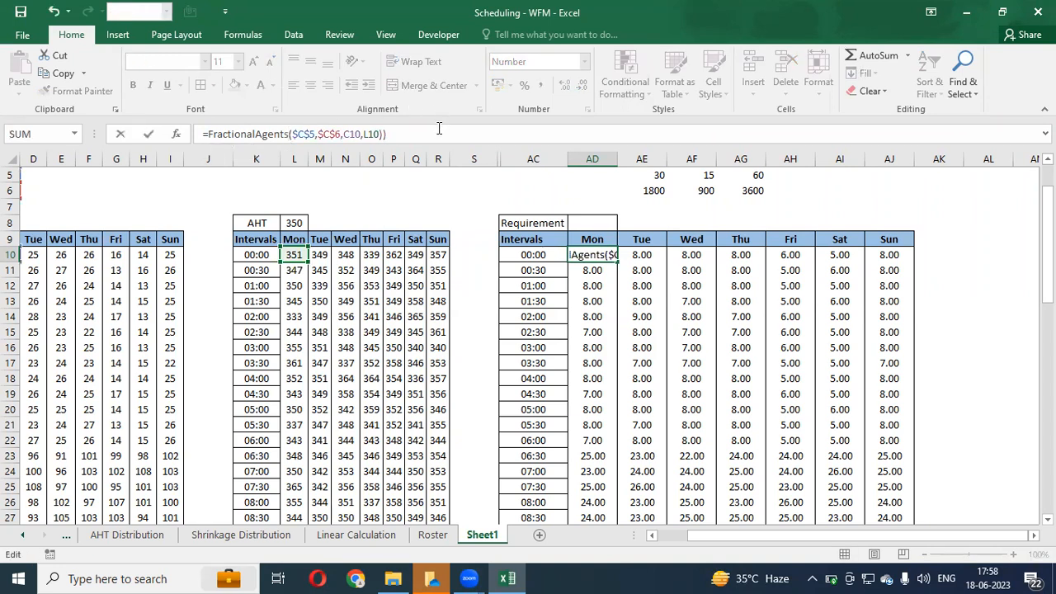
key(BackSpace)
key(Return)
key(Up)
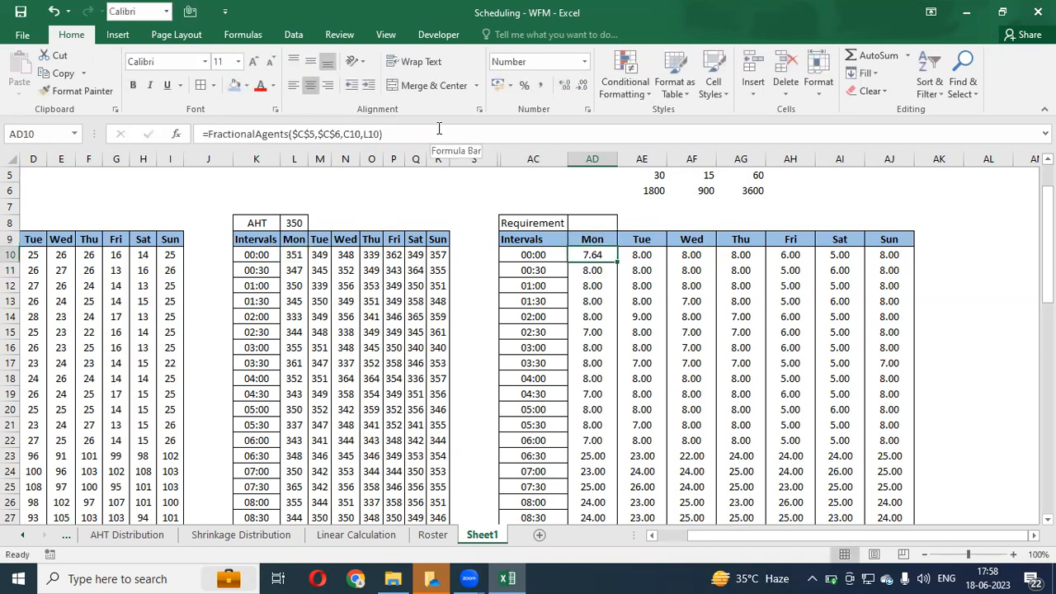
- Review the FractionalAgents formula and its result in the Monday 00:00 requirement cell
key(Up)
key(Down)
key(Up)
key(Down)
key(Up)
key(Down)
key(Right)
key(Left)
key(Left)
key(Right)
key(Up)
key(Down)
key(Up)
key(Down)
drag(401, 134, 202, 134)
key(Escape)
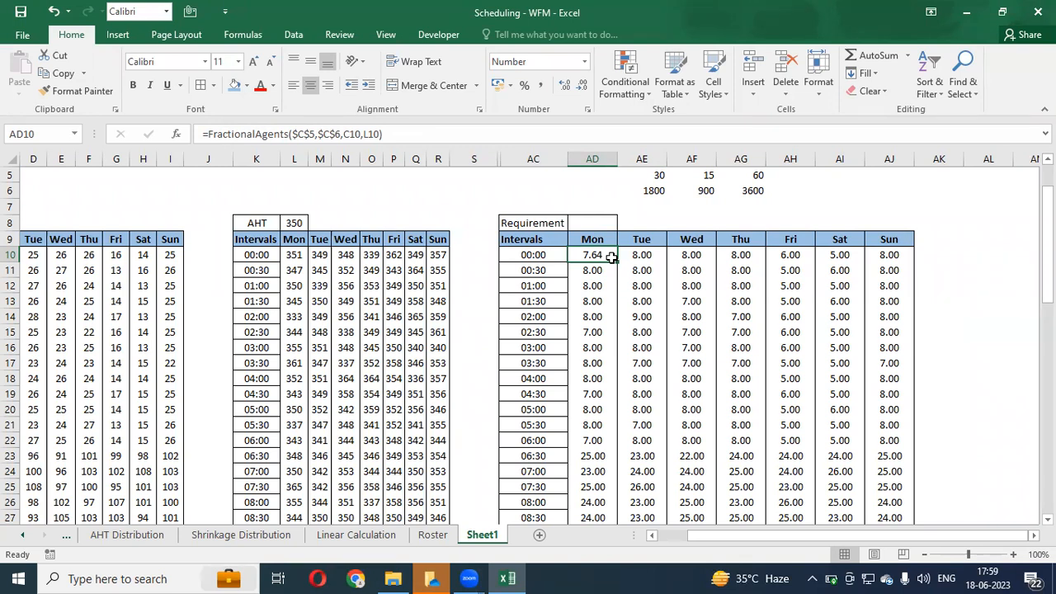
key(Down)
key(ctrl+c)
key(Up)
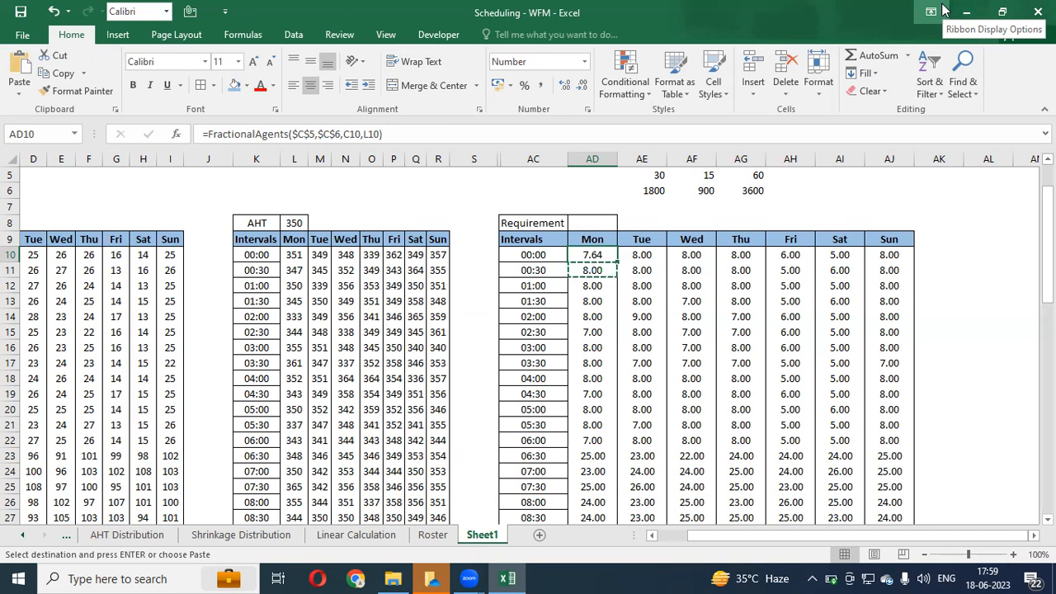
key(Escape)
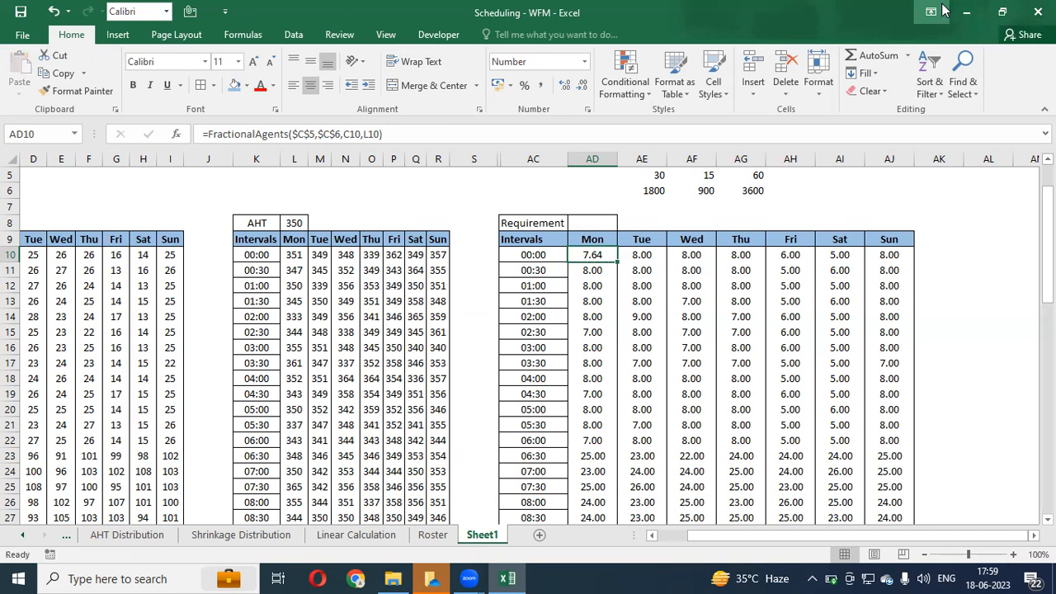
- Restore the Agents formula in AD10 by copying it from AD11 with Paste Special
key(Down)
key(ctrl+c)
key(Up)
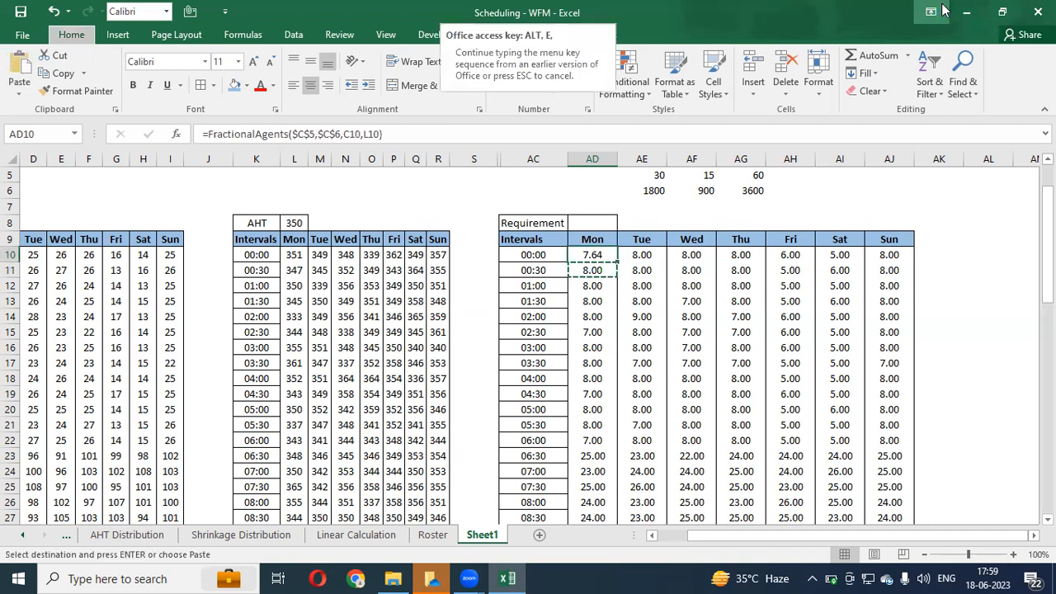
key(ctrl+alt+v)
key(Return)
key(Escape)
- Copy the whole Requirement table from its title in AC8 through the Sunday total and paste it starting at AL8
key(Up)
key(Up)
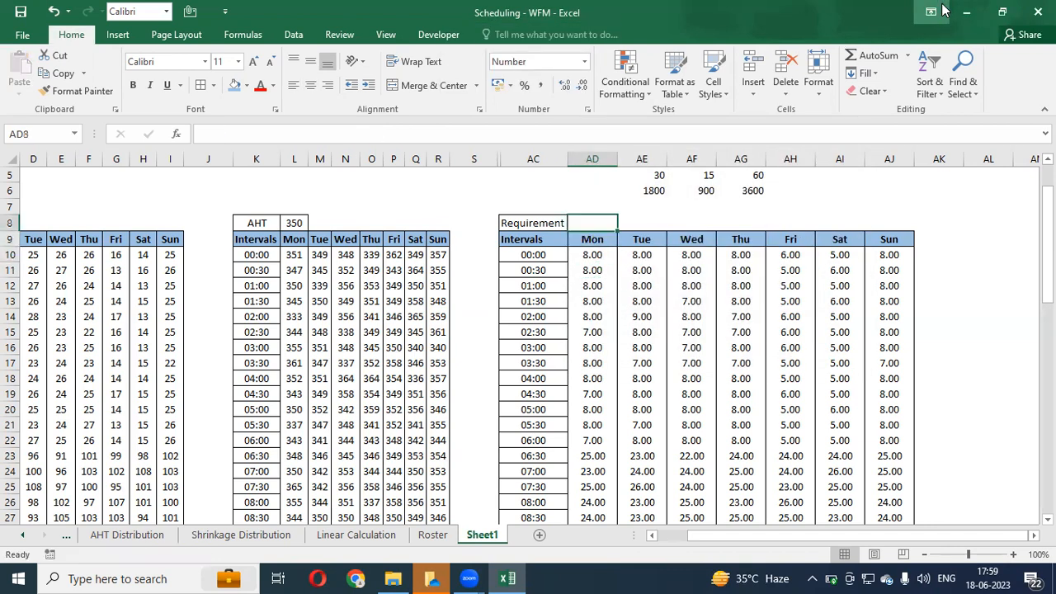
key(Left)
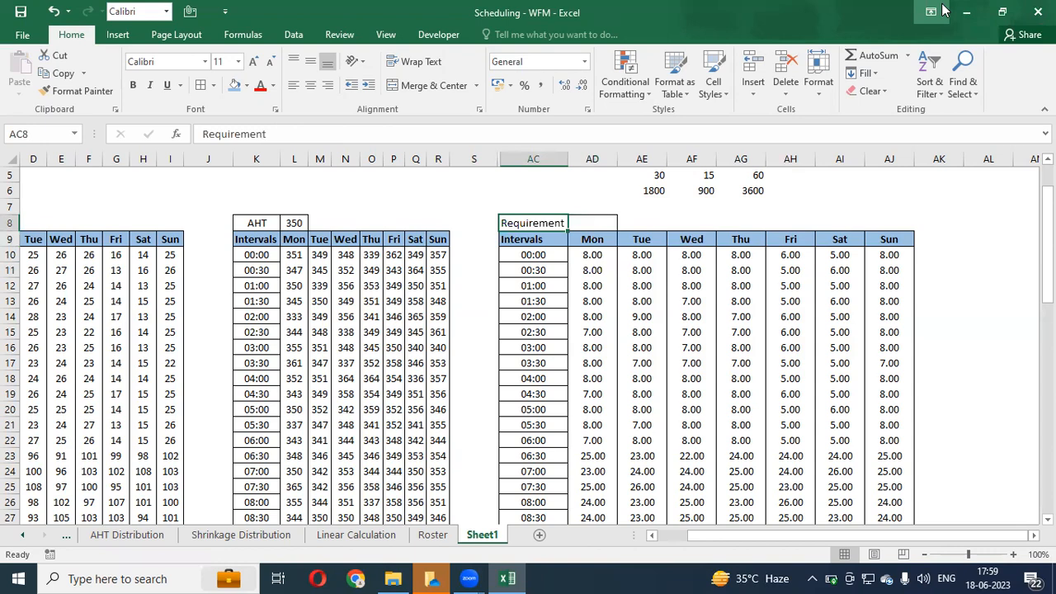
key(shift+Right)
key(shift+Right)
key(shift+Right)
key(shift+Right)
key(shift+Right)
key(shift+Right)
key(shift+Right)
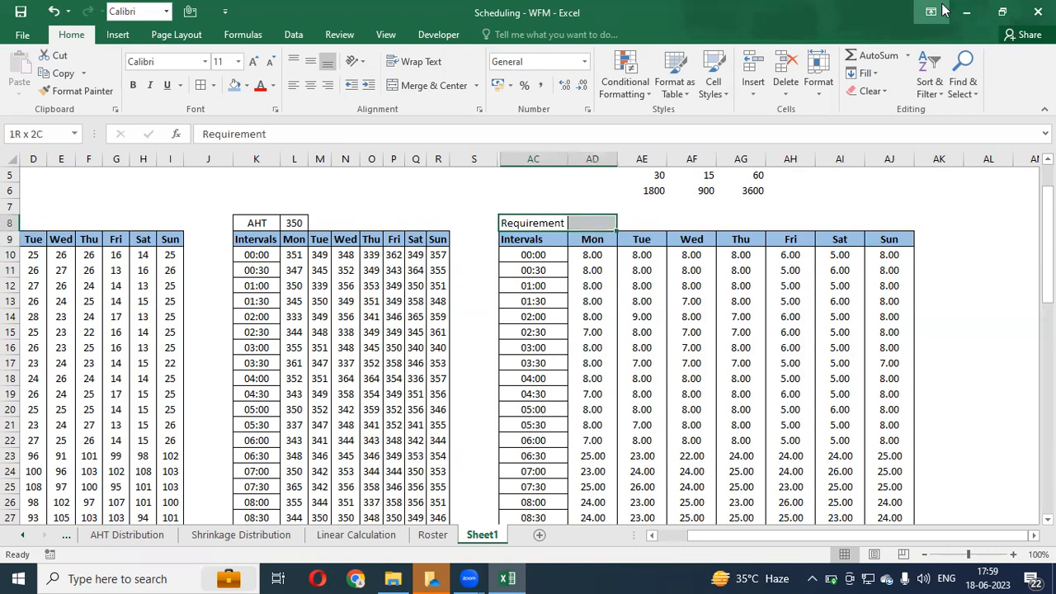
key(ctrl+shift+Down)
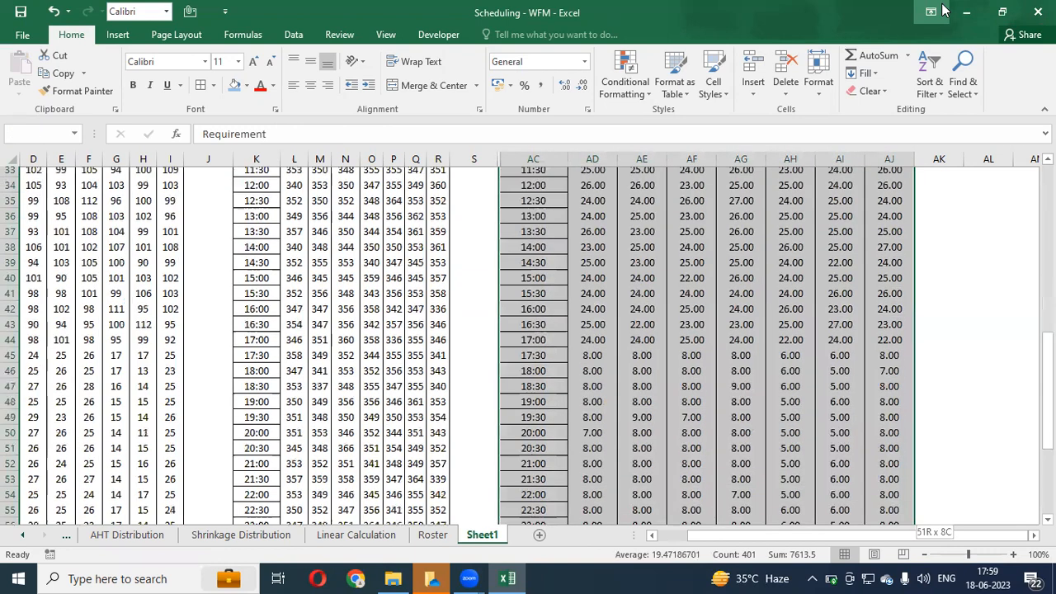
key(ctrl+c)
key(Down)
key(Up)
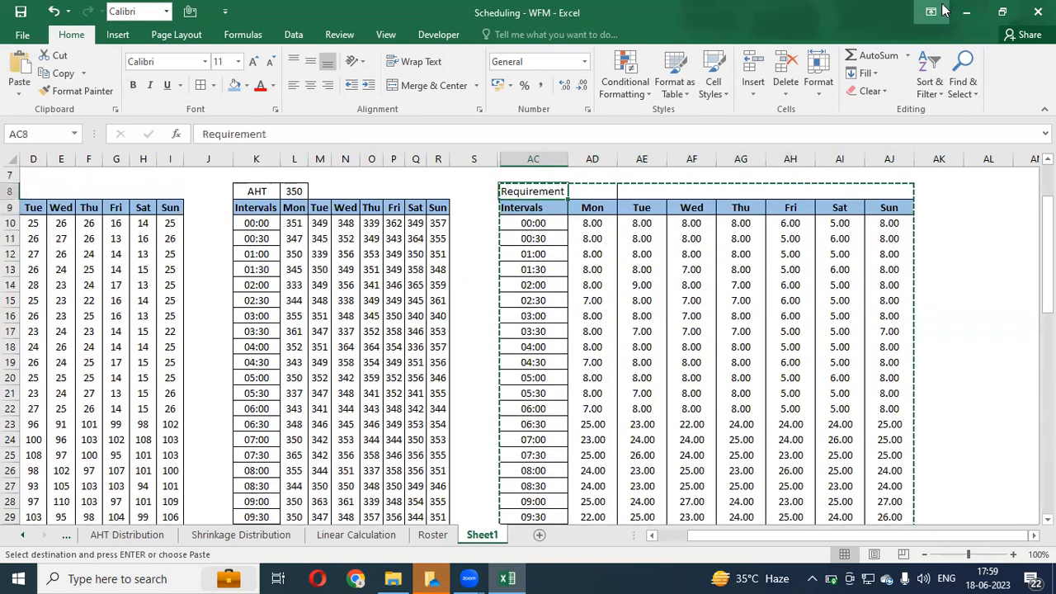
key(Right)
key(Right)
key(Right)
key(Right)
key(Right)
key(Right)
key(Right)
key(Right)
key(Right)
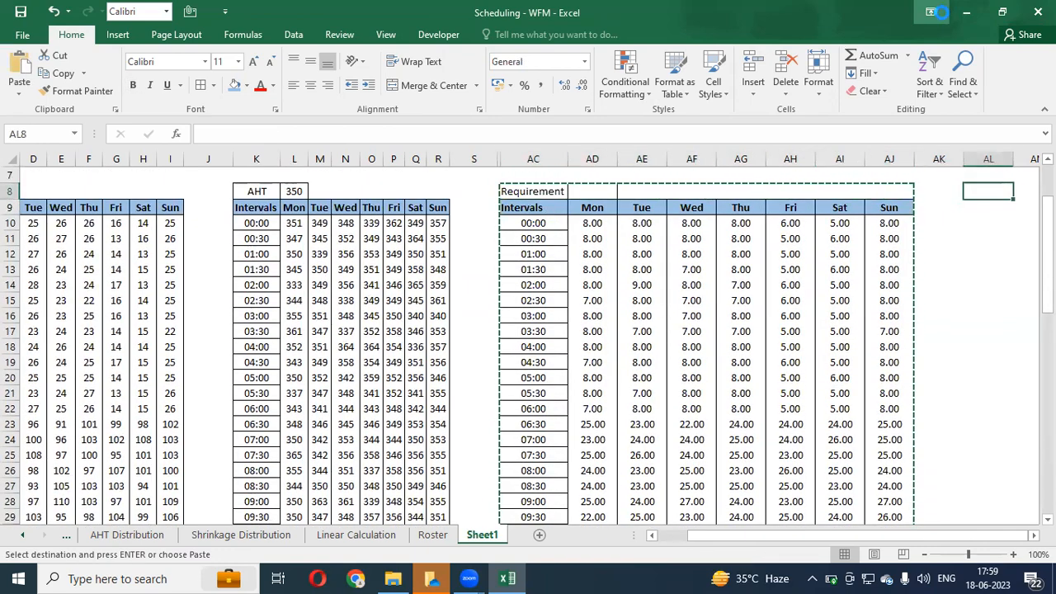
key(Return)
- Retitle the copied table in AL8 as Schedule and select its Monday 00:00 cell
key(Right)
key(Right)
key(Right)
key(Right)
key(Right)
key(Right)
key(Right)
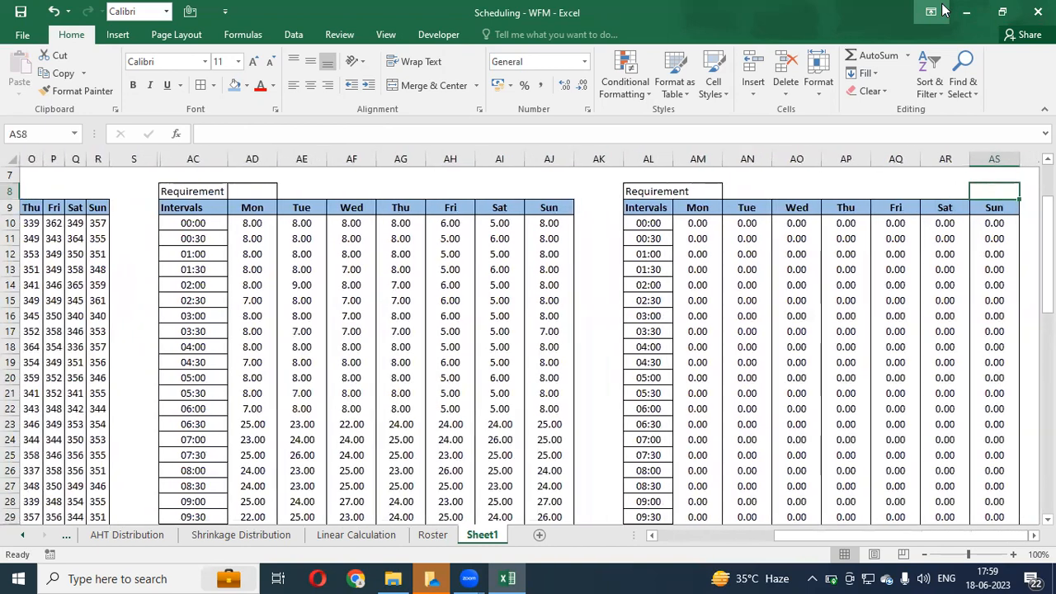
key(Left)
key(Left)
key(Left)
key(Left)
key(Left)
key(Left)
key(Left)
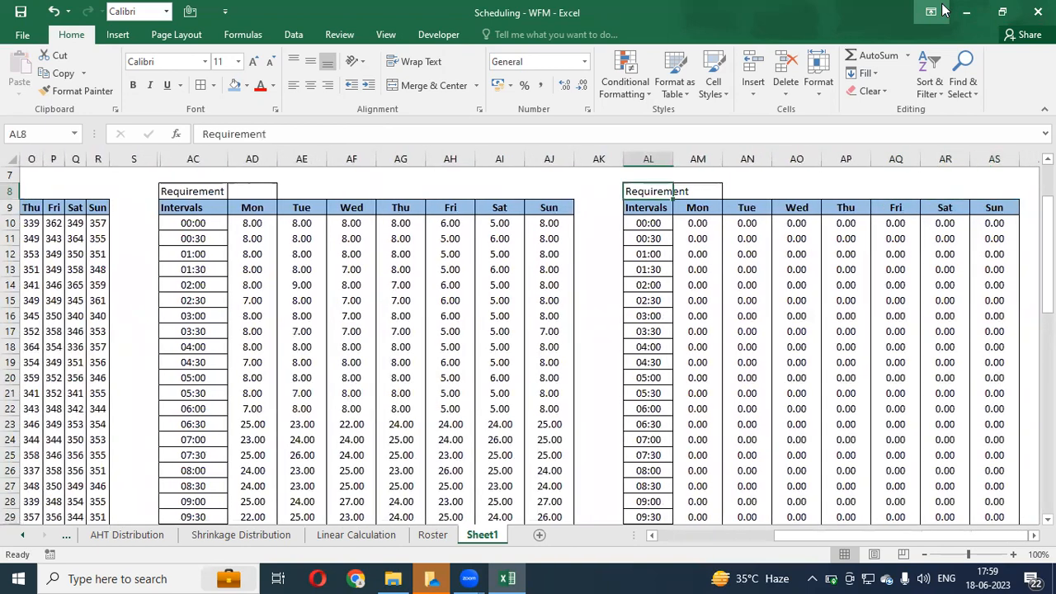
text(Shced)
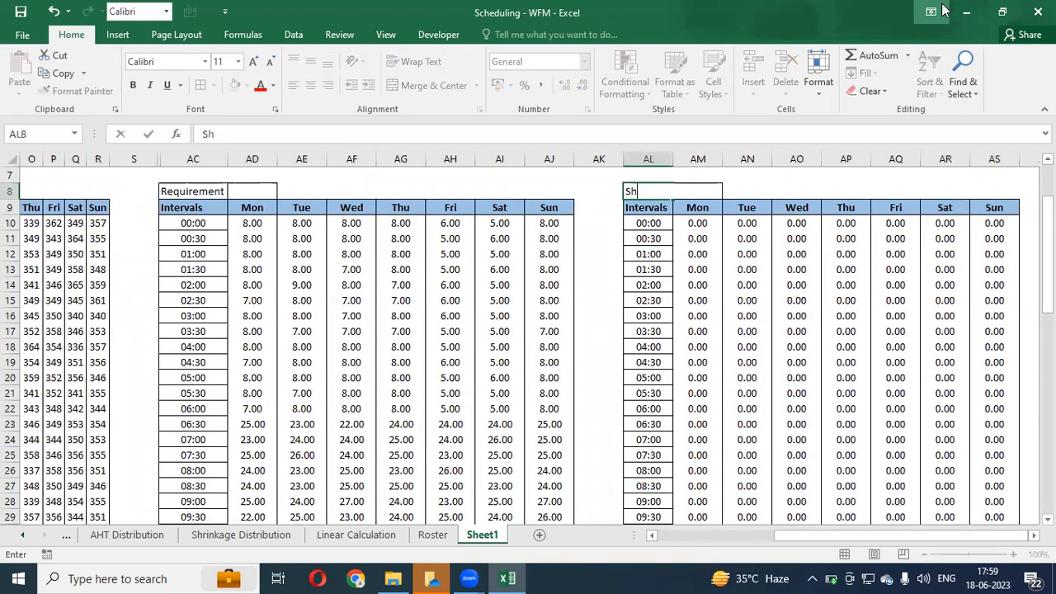
key(BackSpace)
key(BackSpace)
key(BackSpace)
key(BackSpace)
text(chedule)
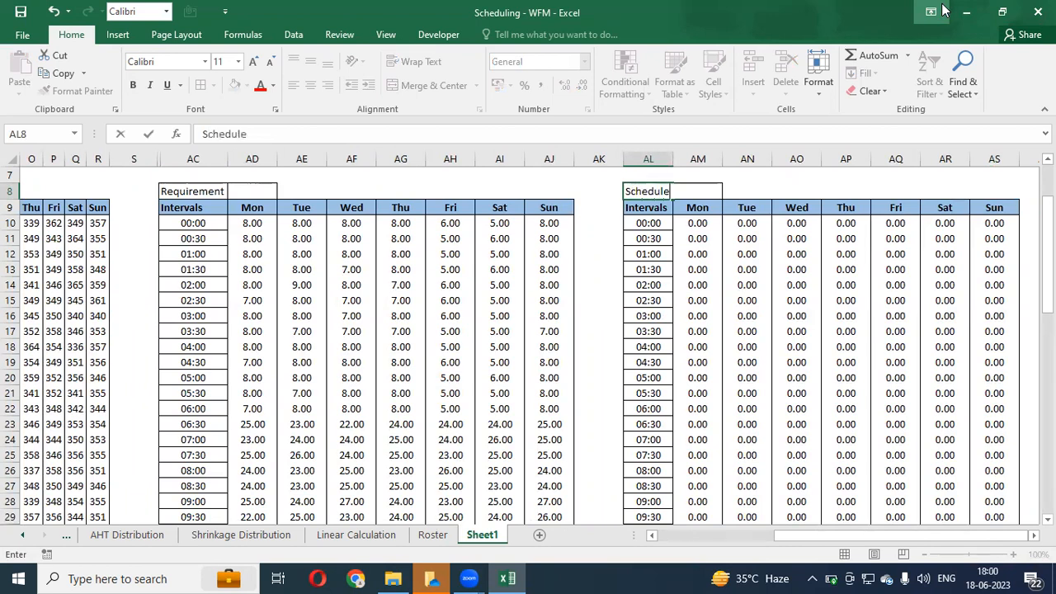
key(Return)
key(Return)
key(Right)
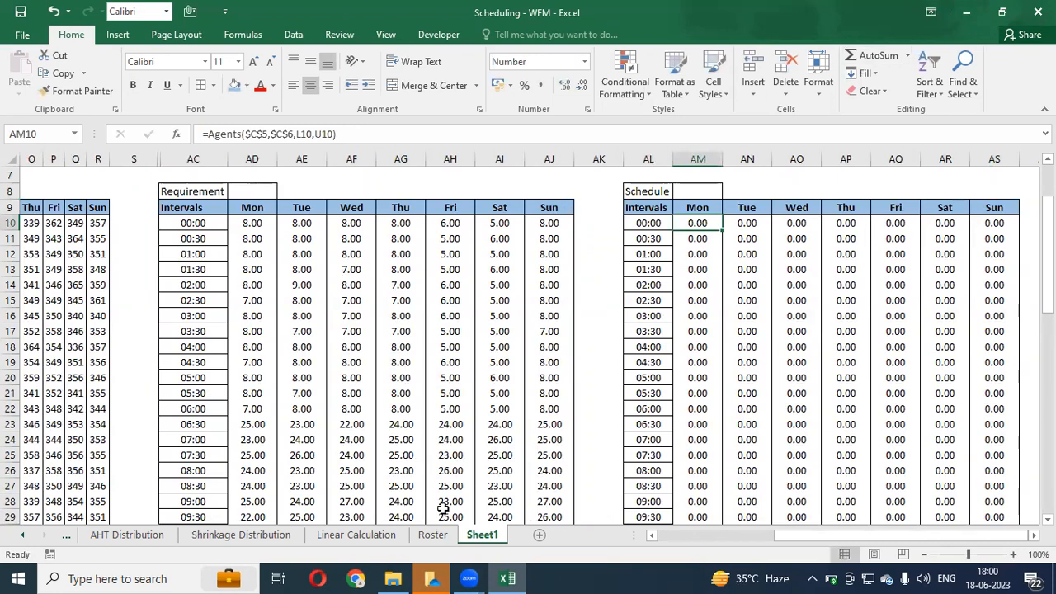
- Locate the Schedule table beside the Requirement table on the Linear Calculation sheet
click(432, 536)
click(354, 541)
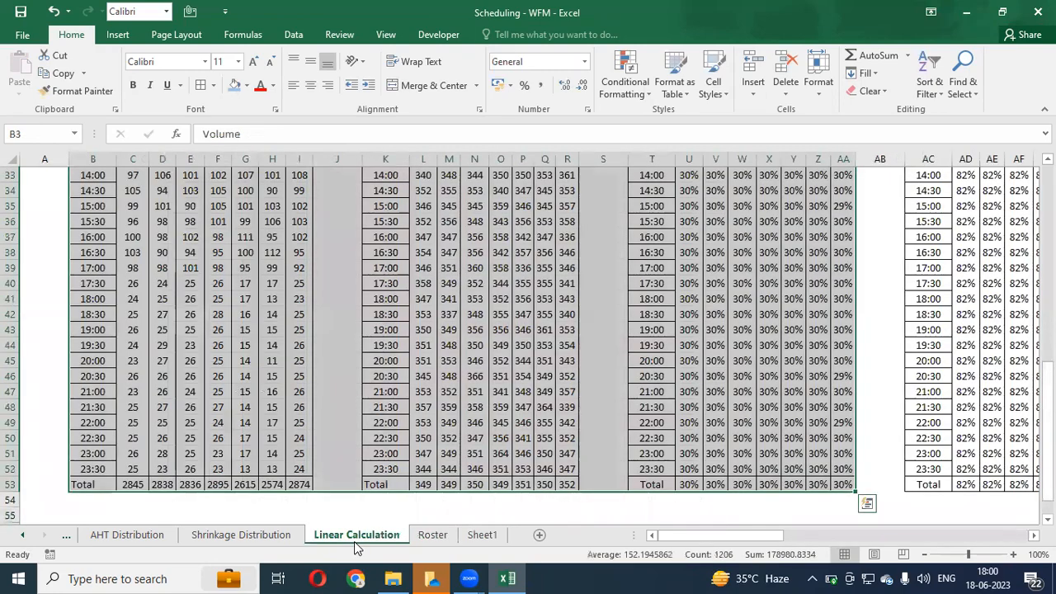
key(ctrl+Up)
key(Down)
key(Down)
key(Down)
key(Down)
key(ctrl+Right)
key(ctrl+Right)
key(ctrl+Right)
key(ctrl+Right)
key(ctrl+Right)
key(ctrl+Right)
key(ctrl+Right)
key(ctrl+Right)
key(ctrl+Right)
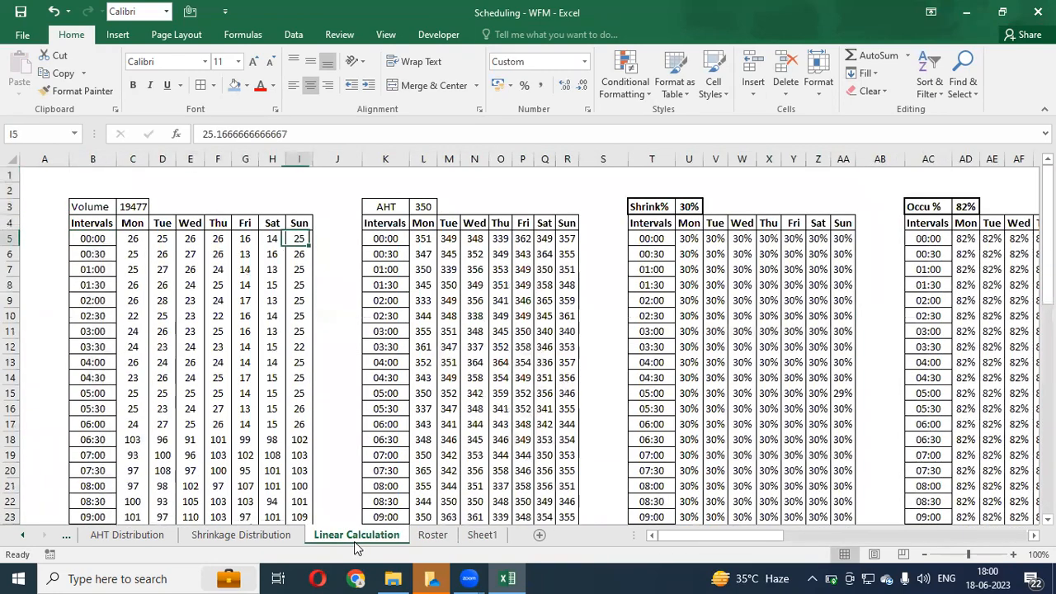
key(ctrl+Right)
key(ctrl+Left)
key(ctrl+Right)
key(ctrl+Right)
key(Left)
key(Left)
key(Left)
key(Left)
key(Left)
- Examine the Roster-based formulas in the Linear Calculation Schedule table, from the 06:00 and 06:30 intervals back to Monday 00:00
key(Down)
key(Down)
key(Down)
key(Down)
key(Down)
key(Down)
key(Down)
key(Down)
key(Down)
key(Down)
key(Down)
key(Up)
key(Up)
key(Up)
key(Up)
key(Up)
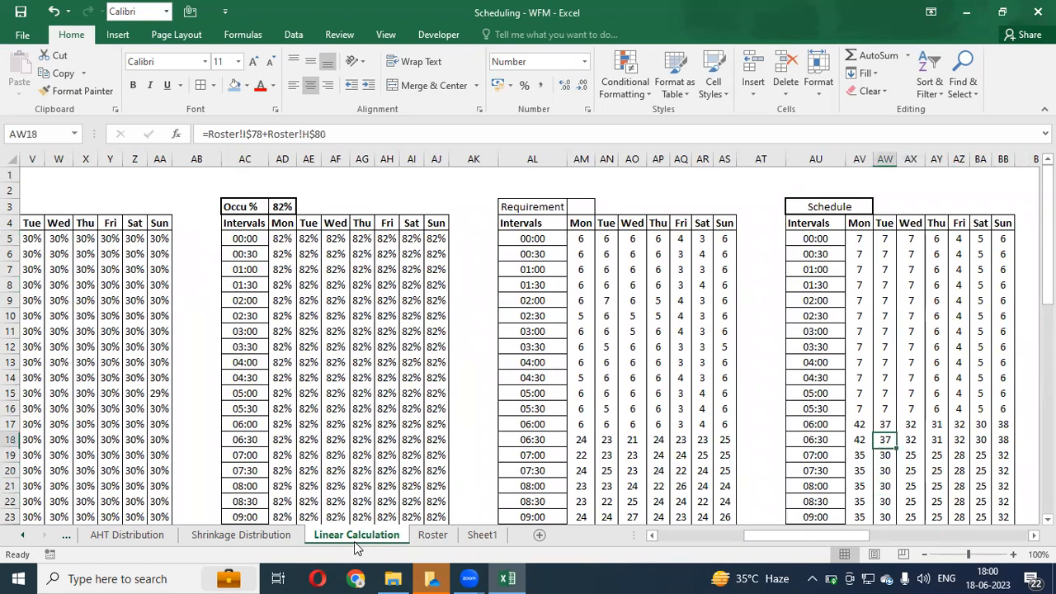
key(Left)
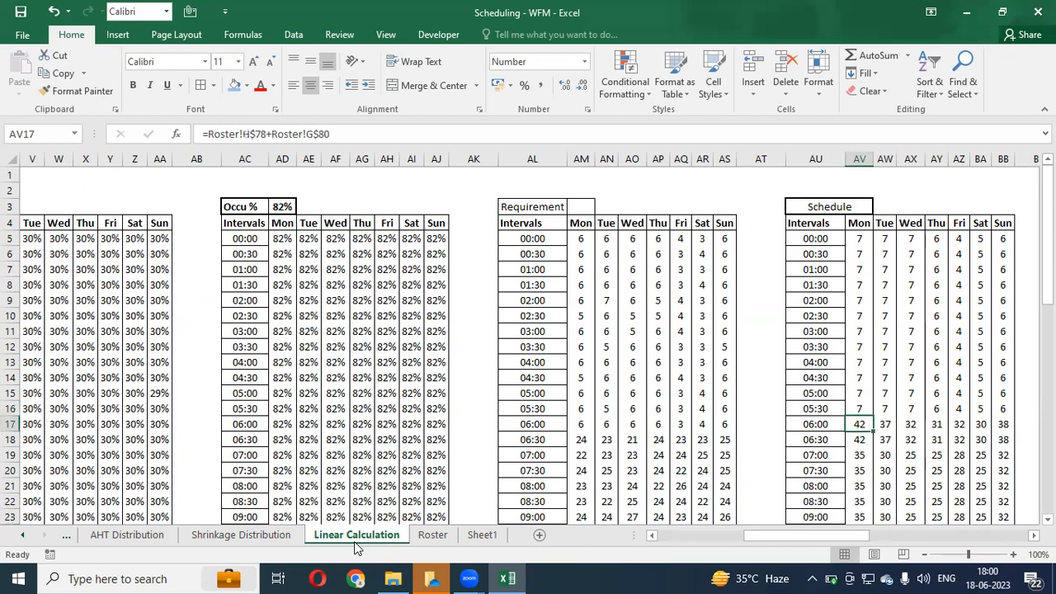
key(Up)
key(Up)
key(Up)
key(Up)
key(Up)
key(Up)
key(Up)
key(Up)
key(Up)
key(Up)
key(Up)
key(Up)
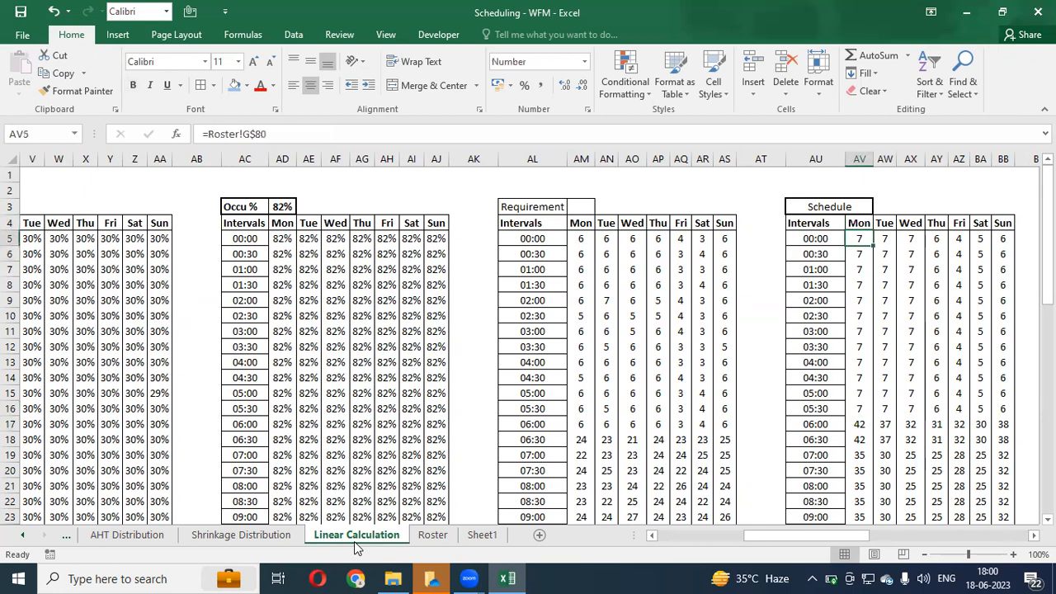
- Link the Monday 00:00 Schedule cell AM10 on Sheet1 to 'Linear Calculation'!AV5
click(478, 535)
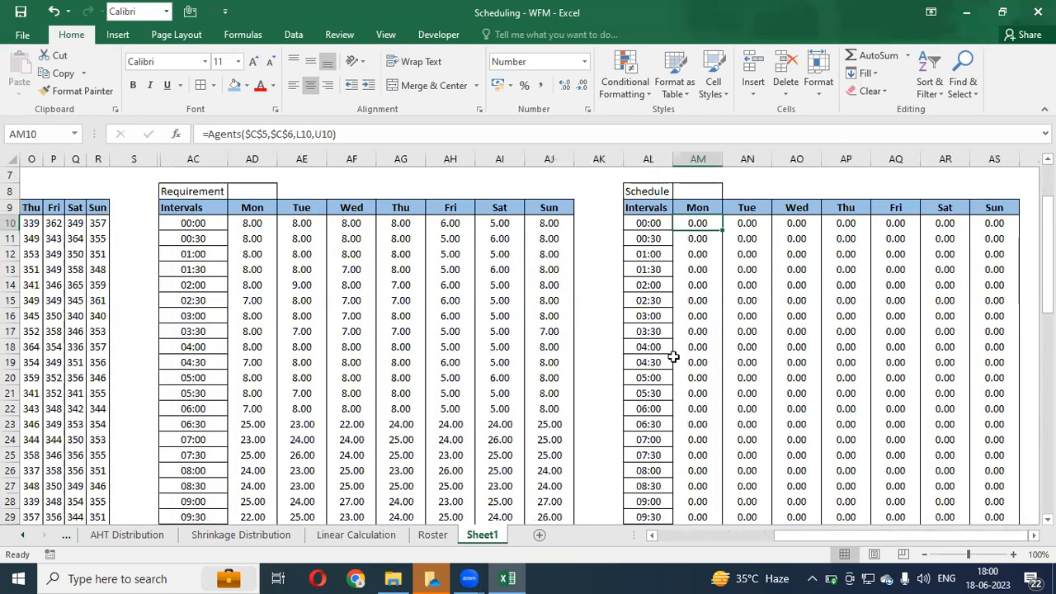
text(=)
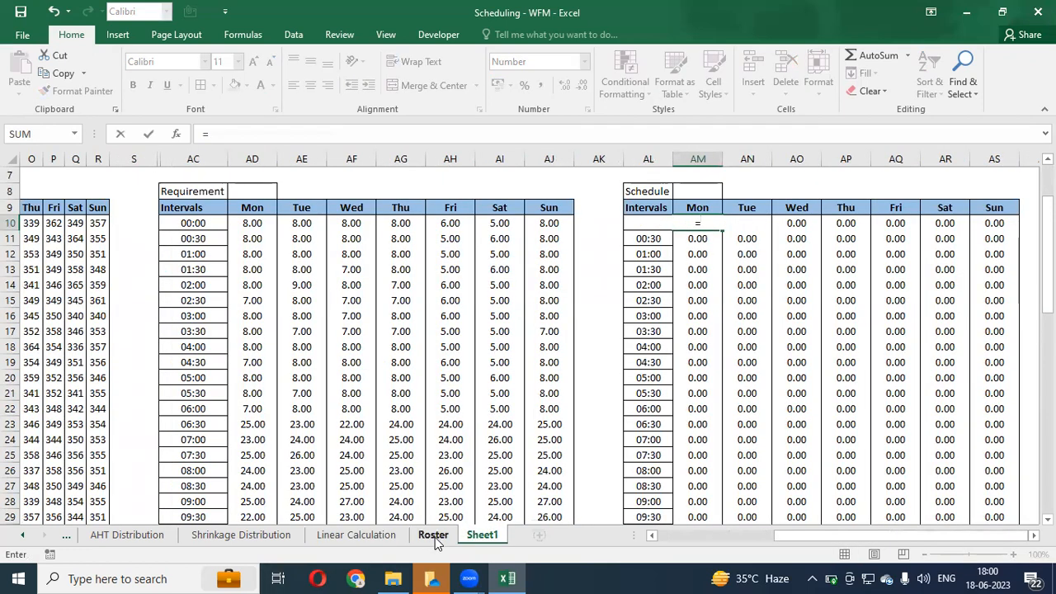
click(433, 536)
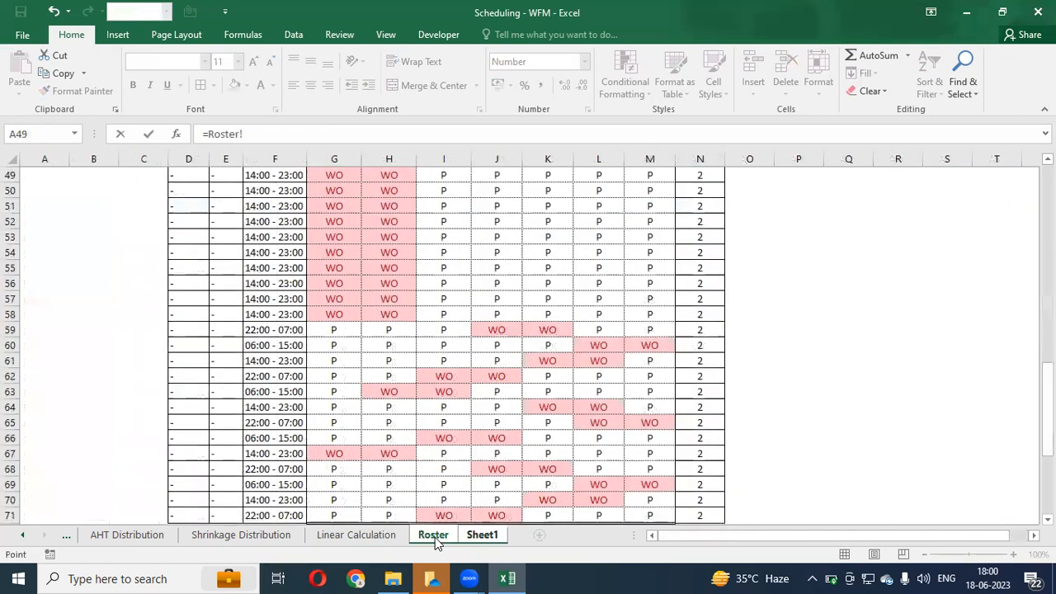
click(370, 542)
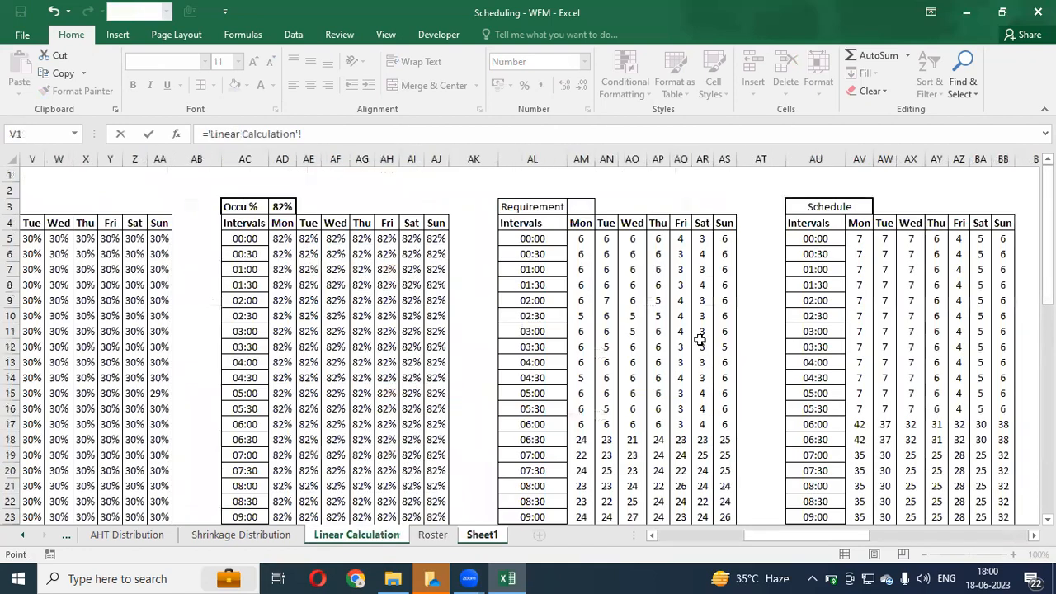
click(861, 237)
key(Return)
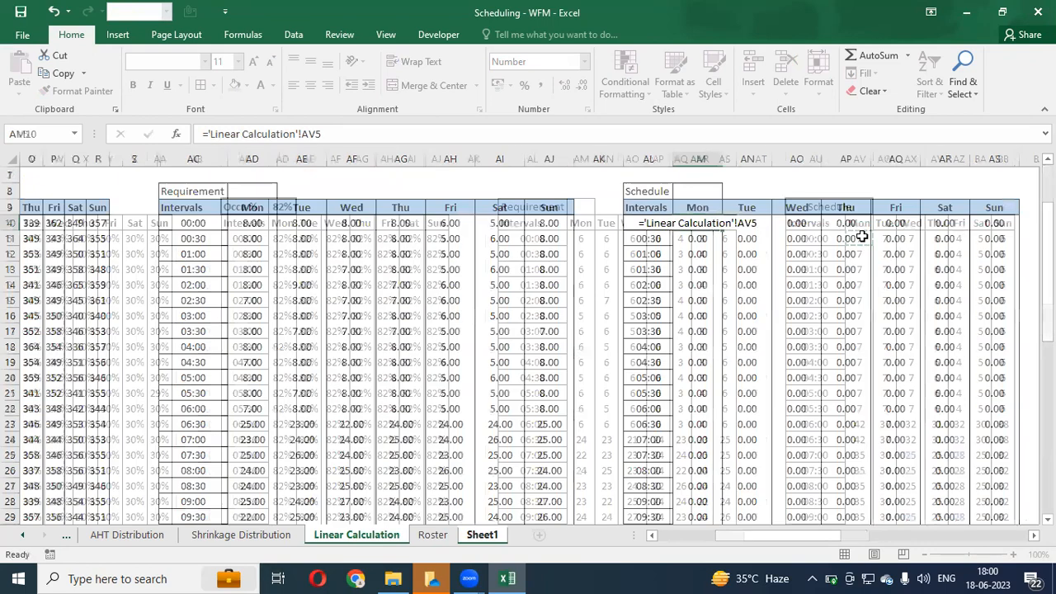
- Copy the AM10 formula to every Schedule interval from Monday through Sunday, pasting formulas only
key(ctrl+c)
key(ctrl+shift+Right)
key(ctrl+shift+Down)
key(alt+e)
key(s)
key(f)
key(Return)
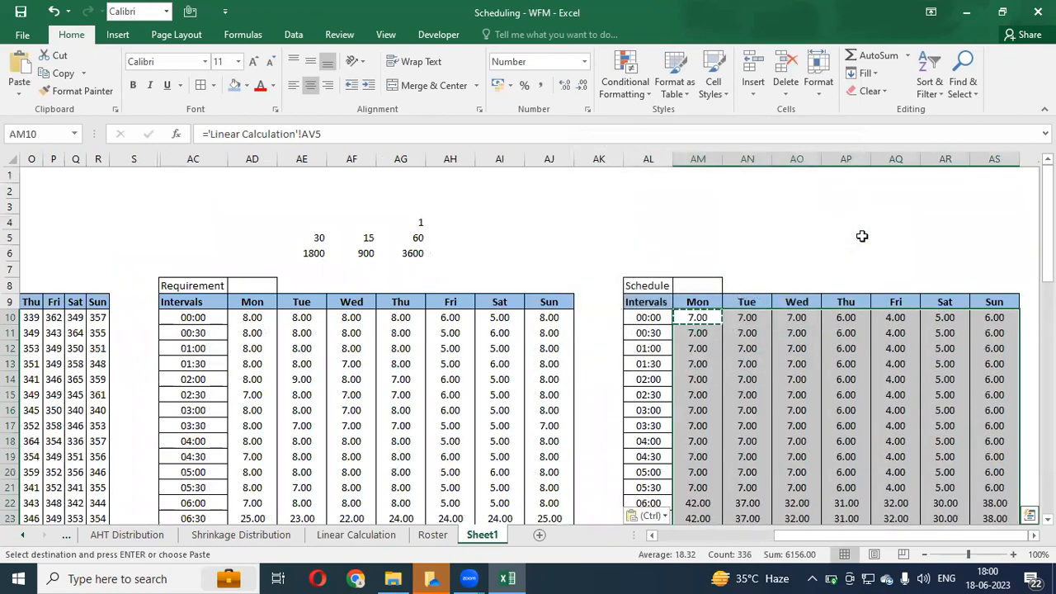
key(Escape)
- Review the daily totals and their SUM formulas in row 58 of the Schedule table, Monday through Sunday
key(ctrl+Down)
key(Down)
key(Down)
key(Up)
key(Up)
key(ctrl+shift+Right)
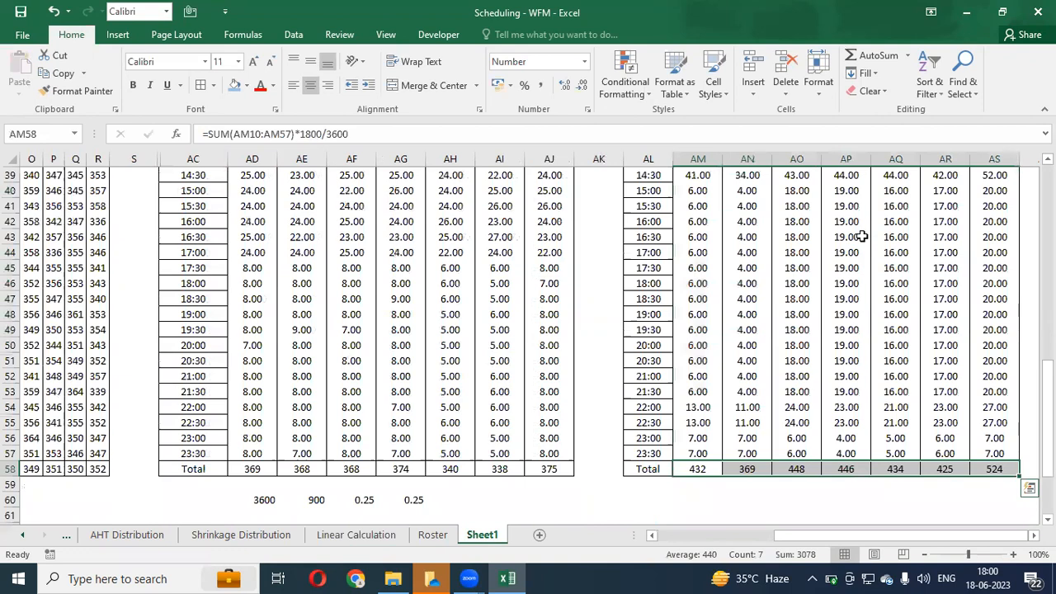
key(Right)
key(Right)
key(Right)
key(Right)
key(Right)
key(Right)
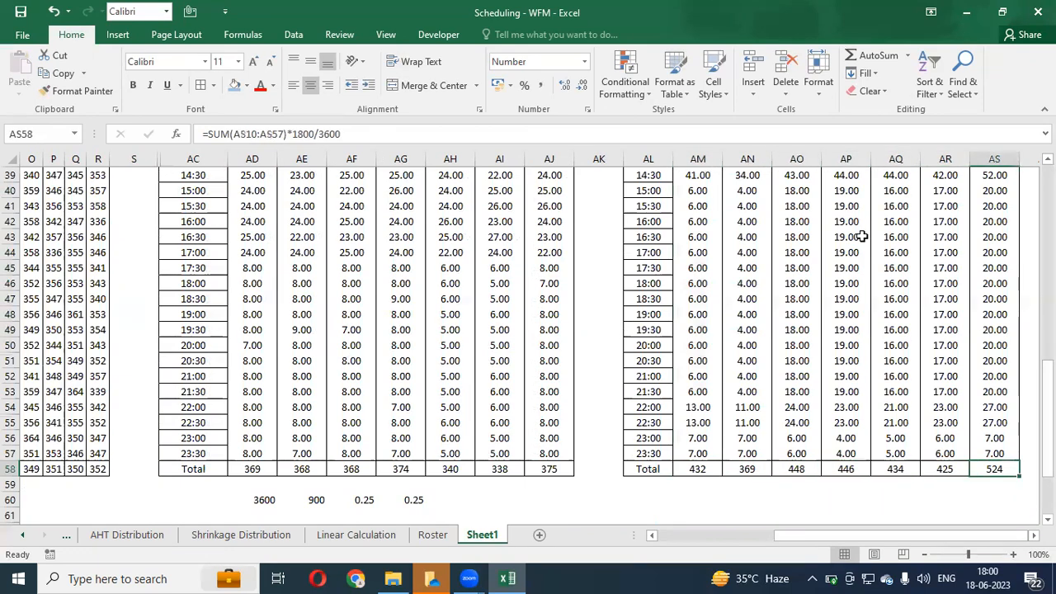
key(Left)
key(ctrl+Left)
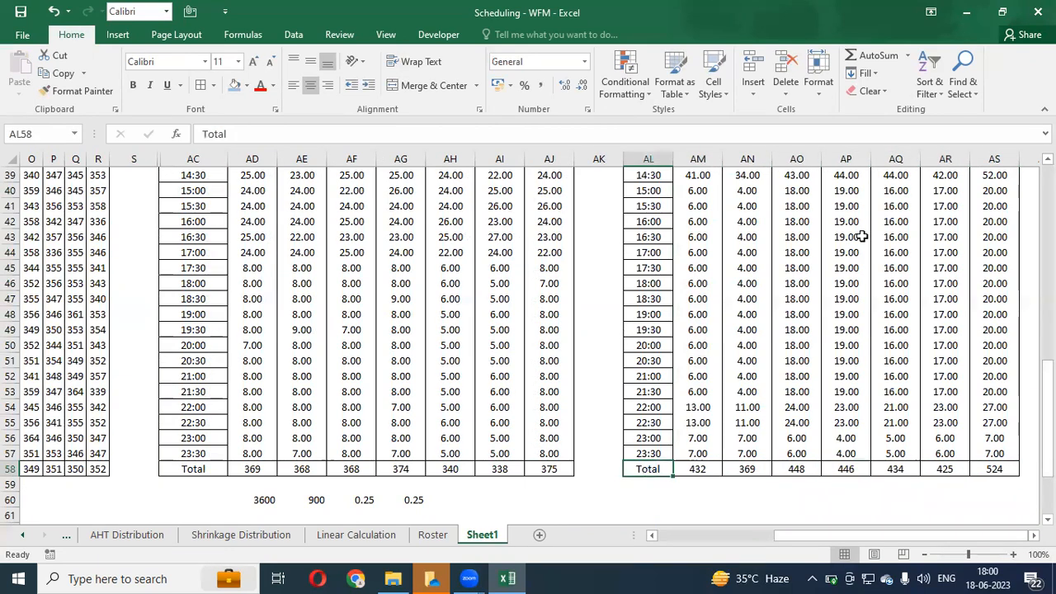
key(ctrl+Up)
key(ctrl+Up)
key(Down)
key(Down)
key(Down)
key(Down)
key(Down)
key(Down)
key(Down)
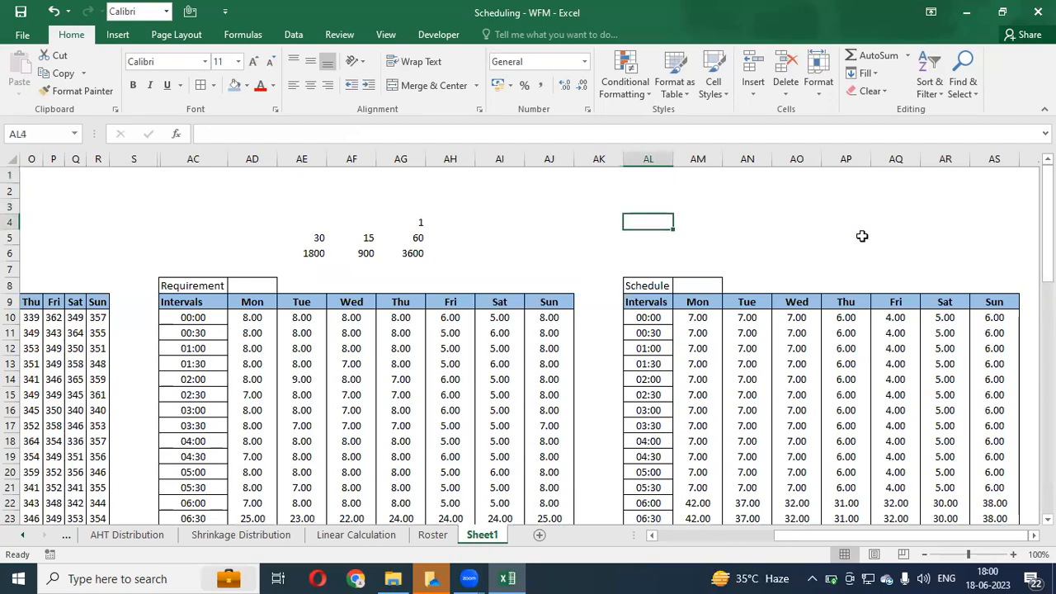
key(ctrl+shift+Down)
key(shift+Right)
key(shift+Right)
key(shift+Right)
key(shift+Right)
key(shift+Right)
key(shift+Right)
key(shift+Right)
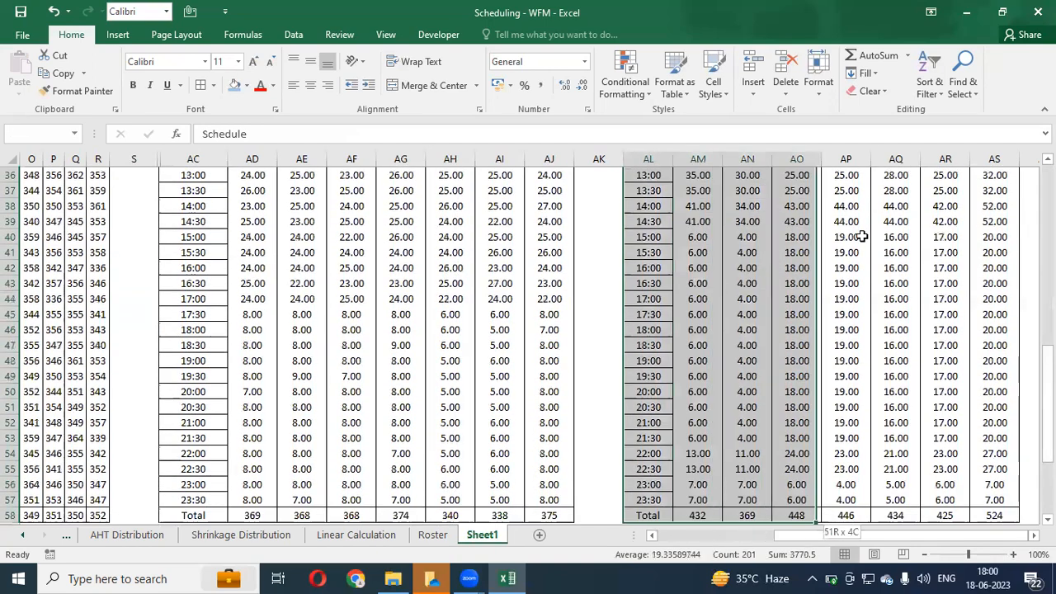
key(Up)
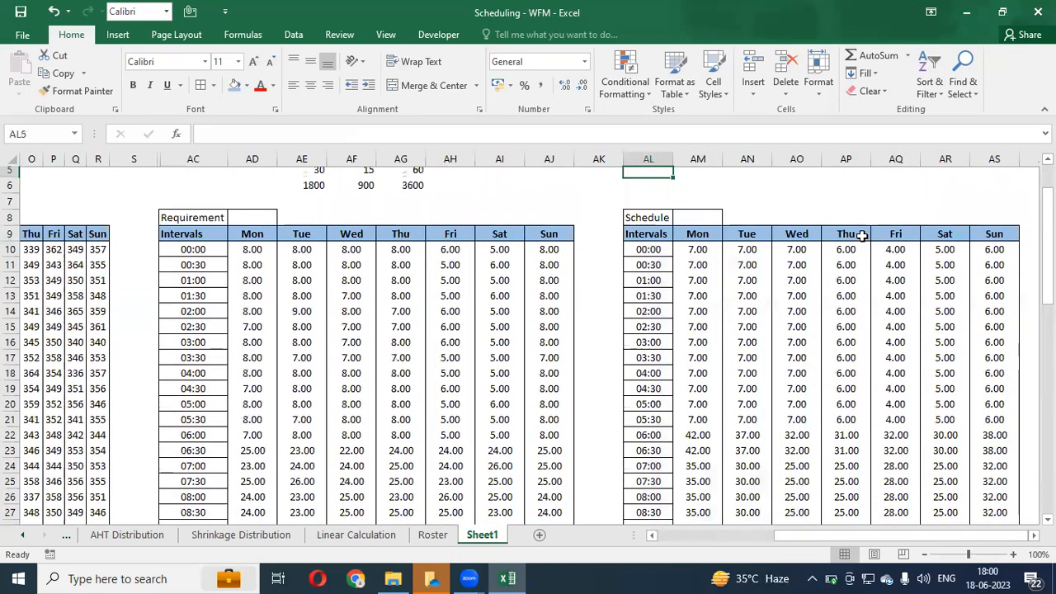
- Compare the Monday 00:00 value in the Requirement table with the Monday 00:00 value in the Schedule table
key(Down)
key(Down)
key(Down)
key(Right)
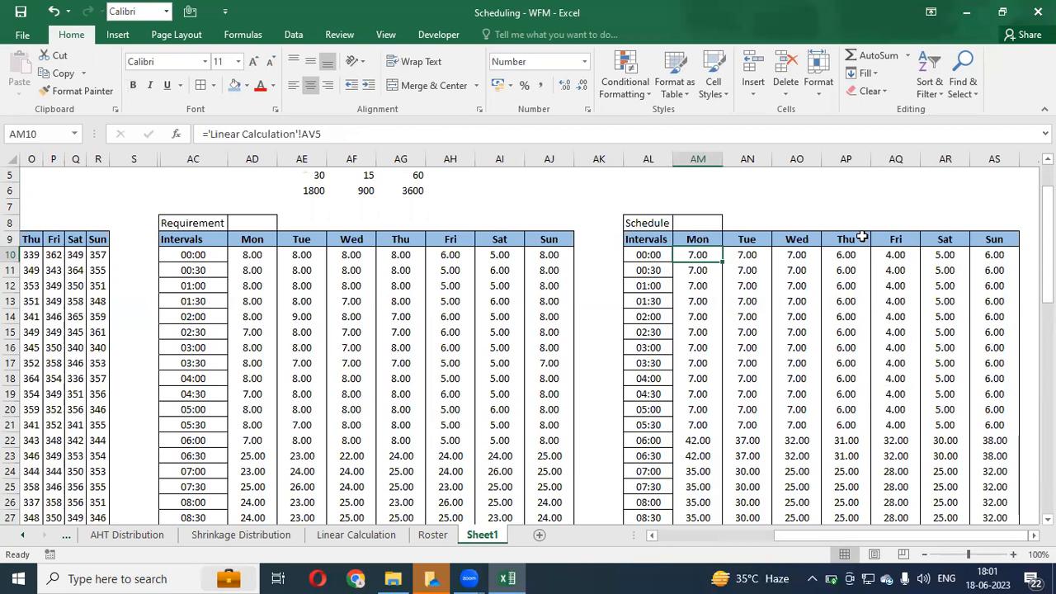
key(Left)
key(Left)
key(Left)
key(Left)
key(Left)
key(Left)
key(Left)
key(Left)
key(Left)
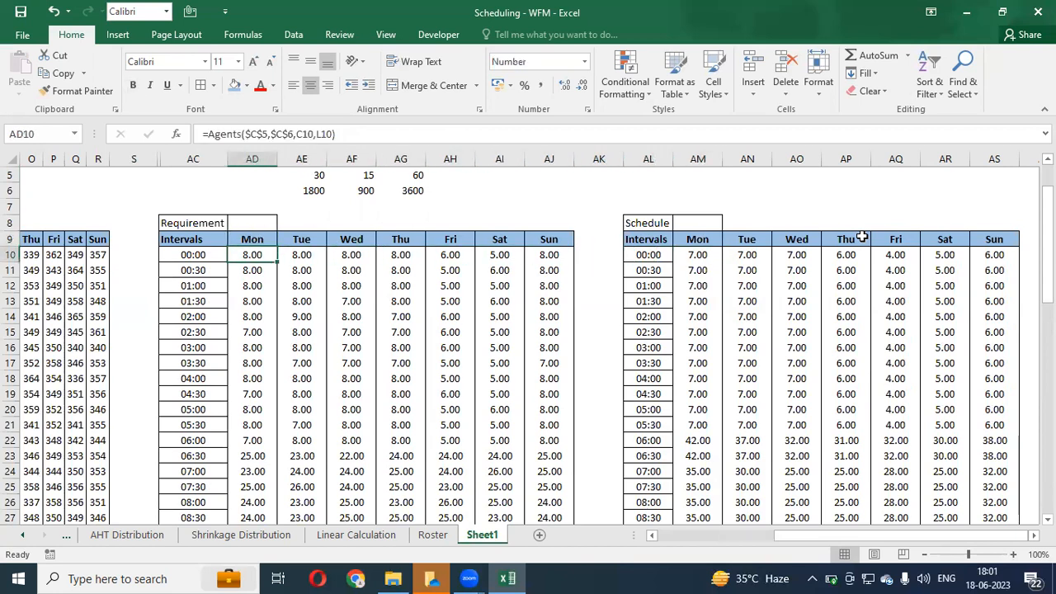
key(Up)
key(Down)
key(Up)
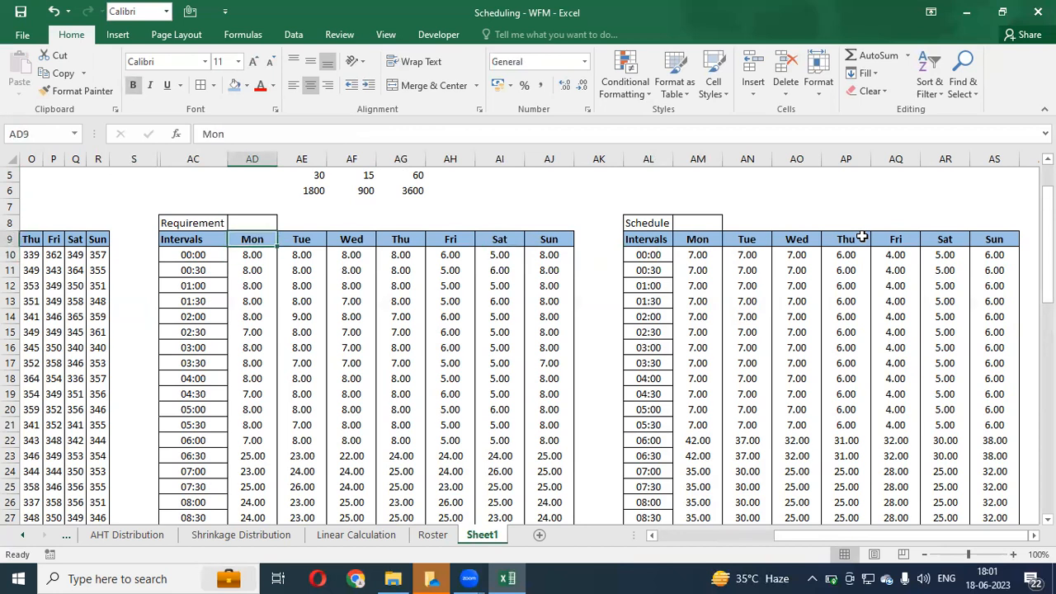
key(Down)
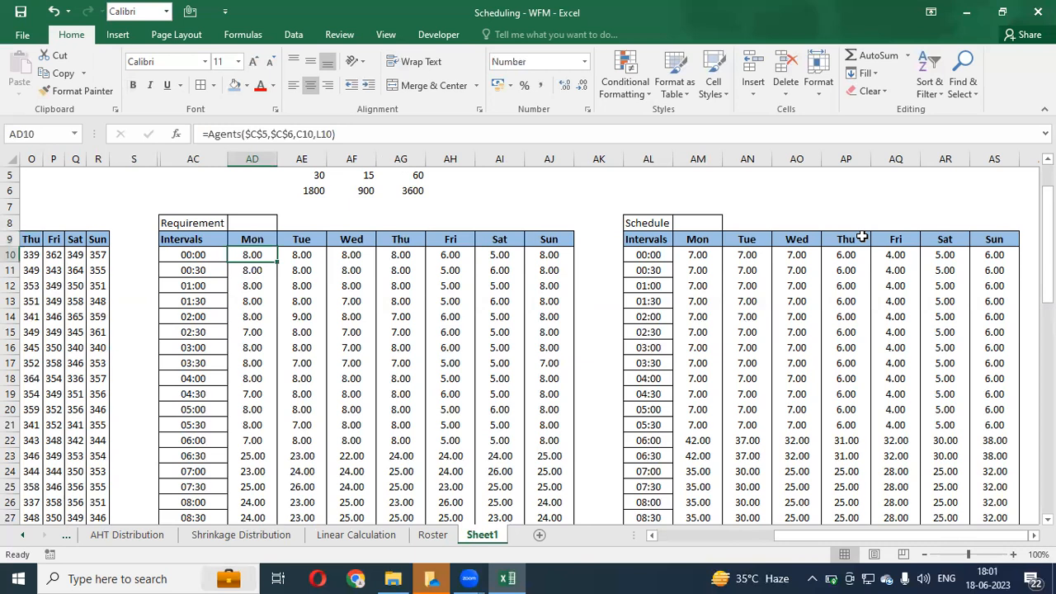
key(Up)
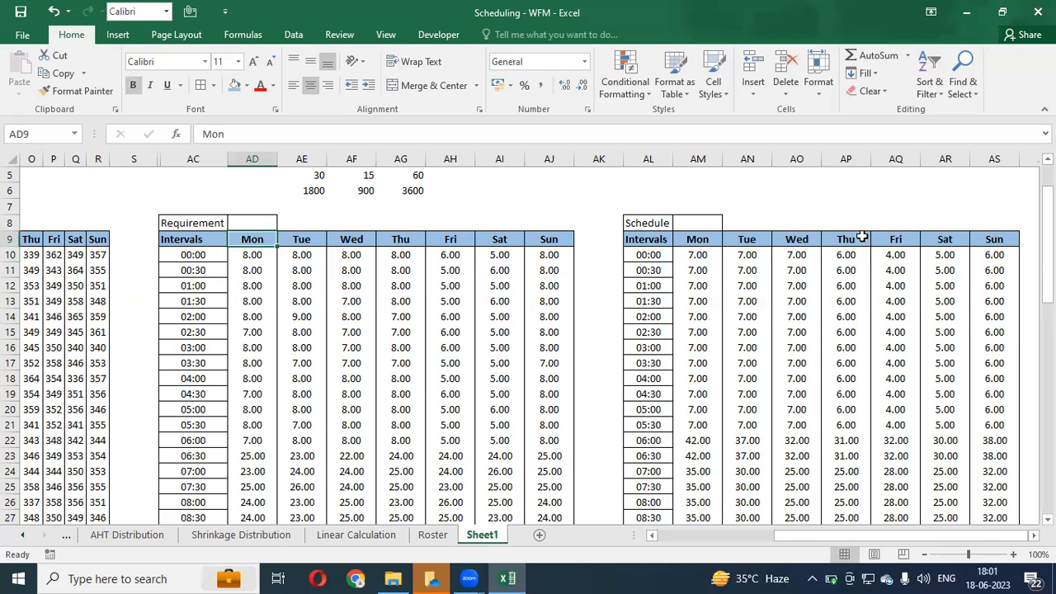
key(Down)
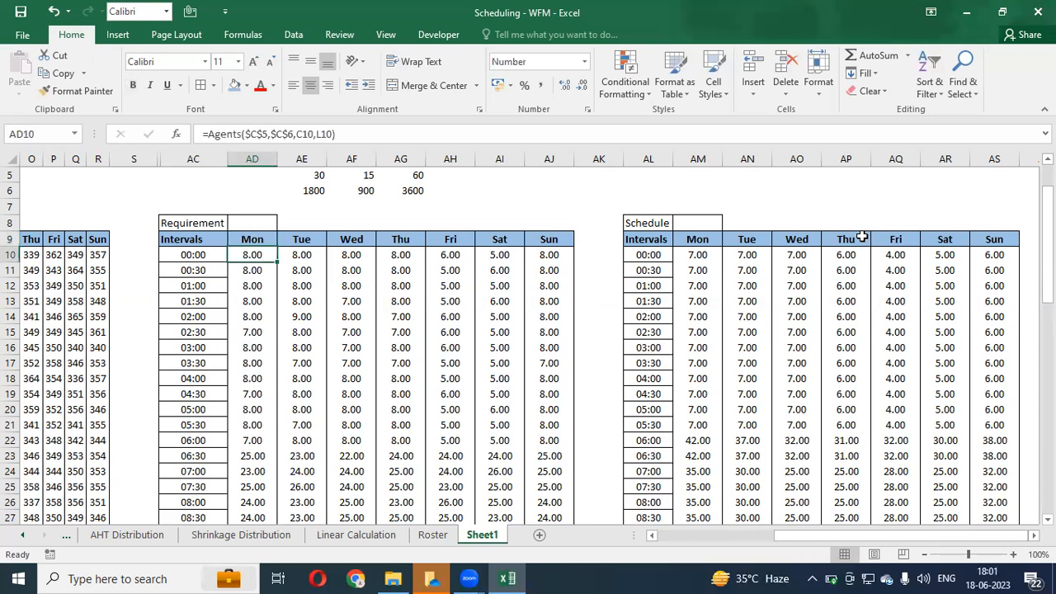
key(Up)
key(Down)
key(Down)
key(Up)
key(Up)
key(Down)
key(Up)
key(Down)
key(Up)
key(Down)
key(Up)
key(Down)
key(ctrl+Right)
key(Right)
key(Right)
key(Right)
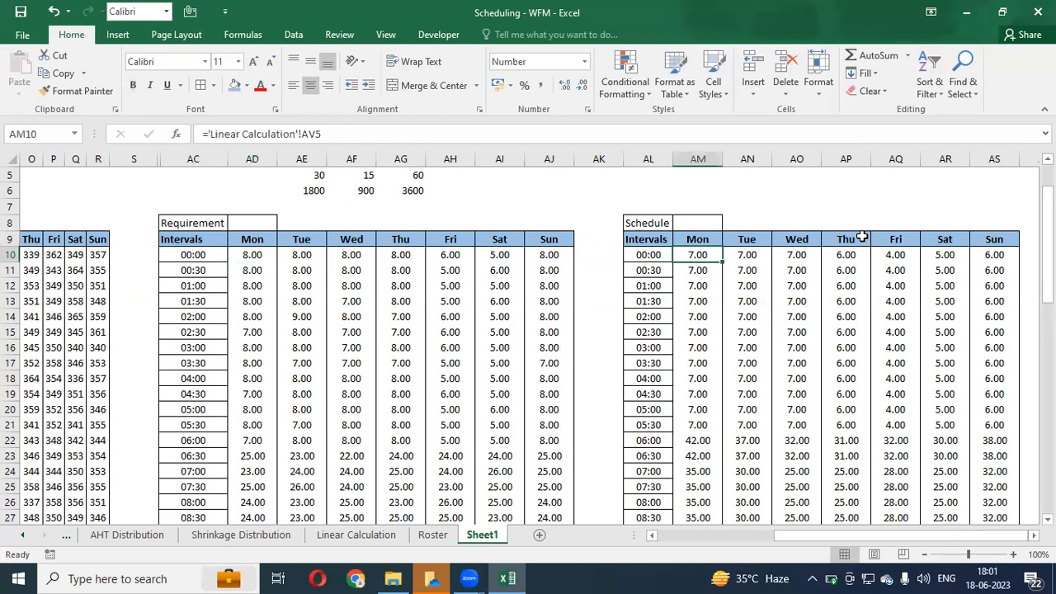
- Examine the Monday 00:00 Schedule cell and the neighbouring days' linked formulas in the same interval row
key(Up)
key(Down)
key(Up)
key(Down)
key(Up)
key(Down)
key(Up)
key(Up)
key(Down)
key(Down)
key(Right)
key(Right)
key(Right)
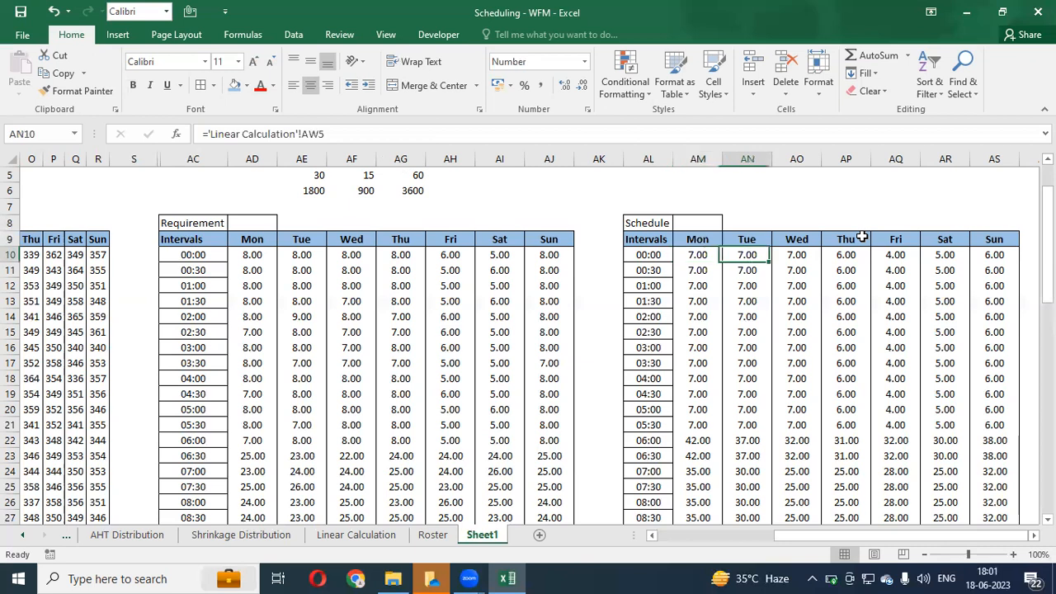
key(Left)
key(Left)
key(Left)
key(Left)
key(Right)
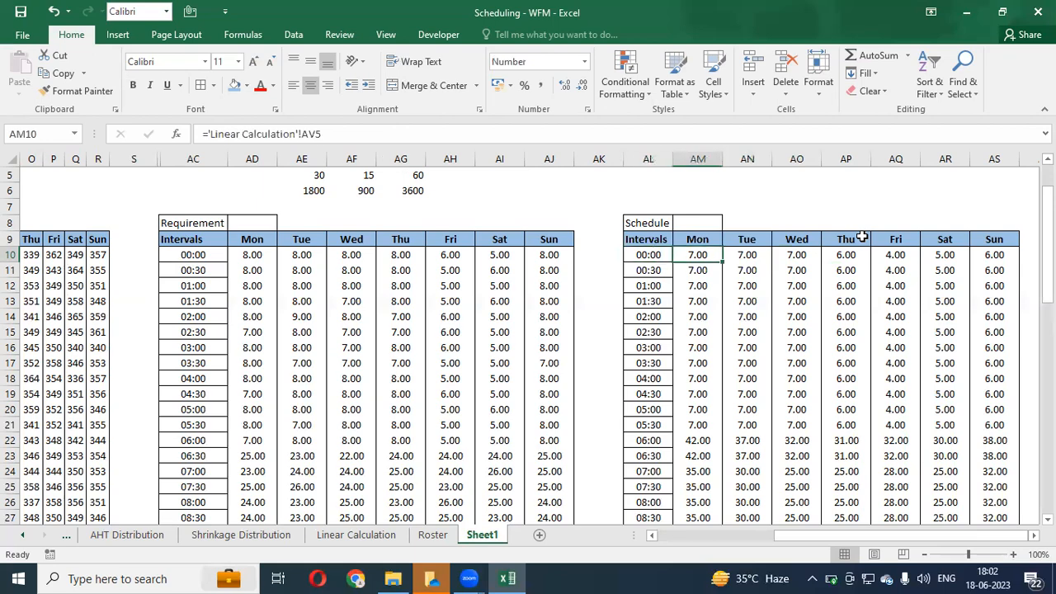
- Check the full block of Schedule values from Monday 00:00 through Sunday 23:30 and return to the title cell AL8
key(ctrl+shift+Right)
key(ctrl+shift+Down)
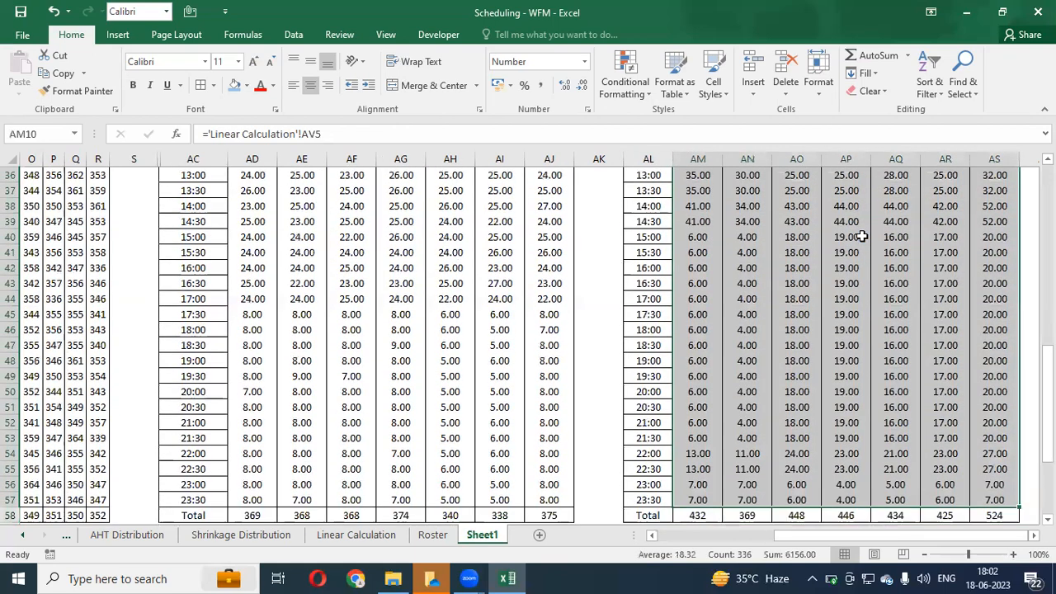
key(Up)
key(Up)
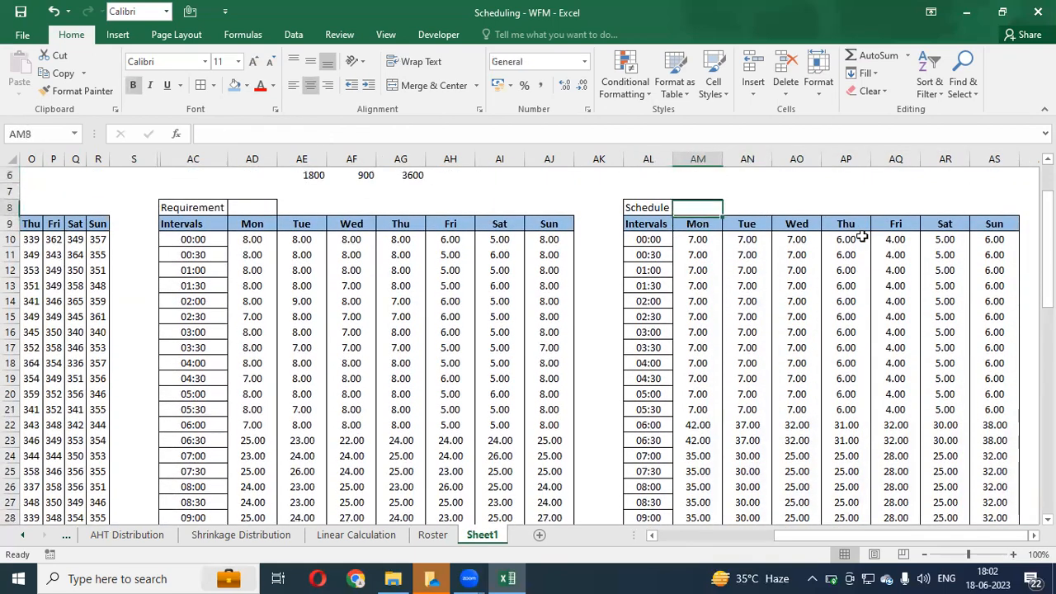
key(Left)
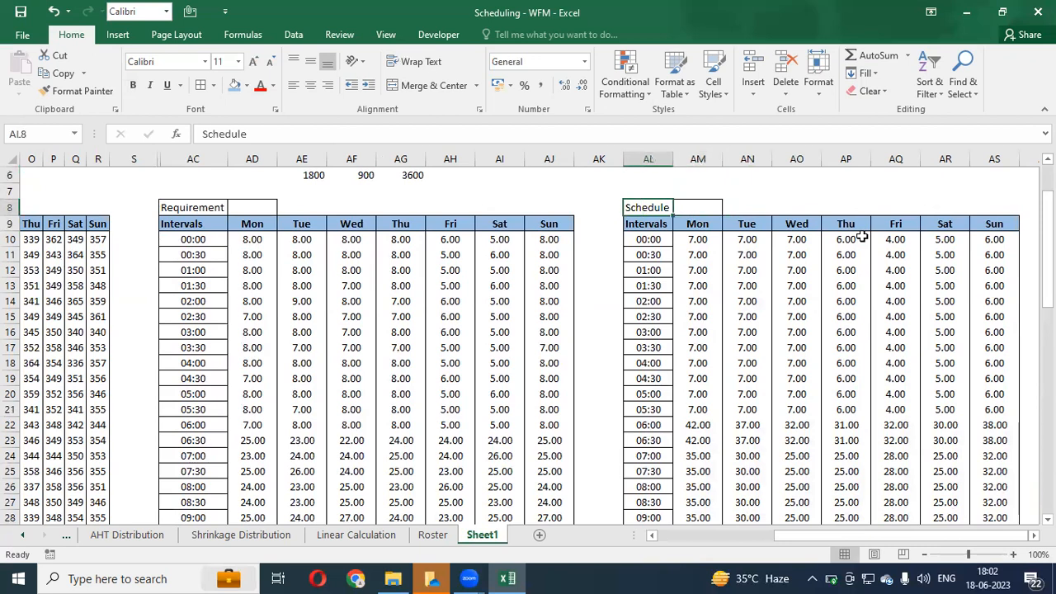
- Unhide the columns between S and AC on Sheet1 that hold the Shrink% table
key(Left)
key(Left)
key(ctrl+Left)
key(Left)
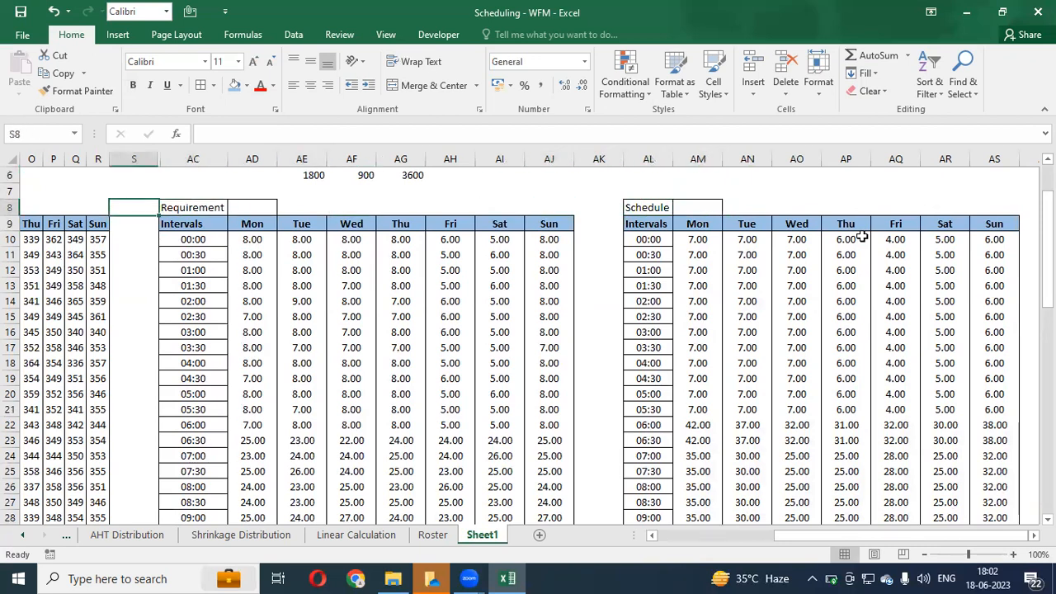
key(shift+Right)
key(ctrl+space)
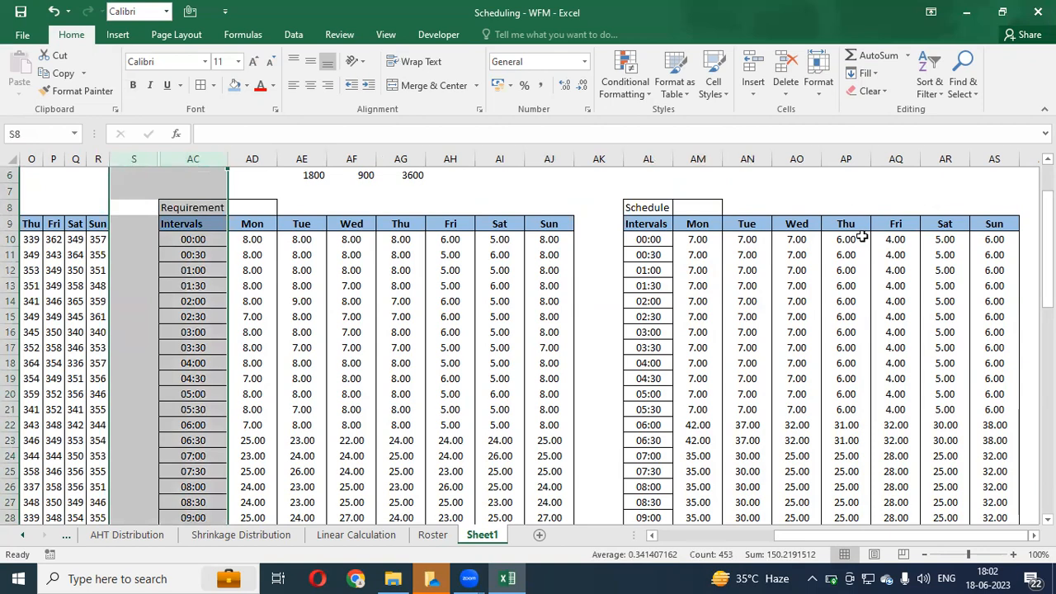
key(shift+F10)
key(u)
key(Down)
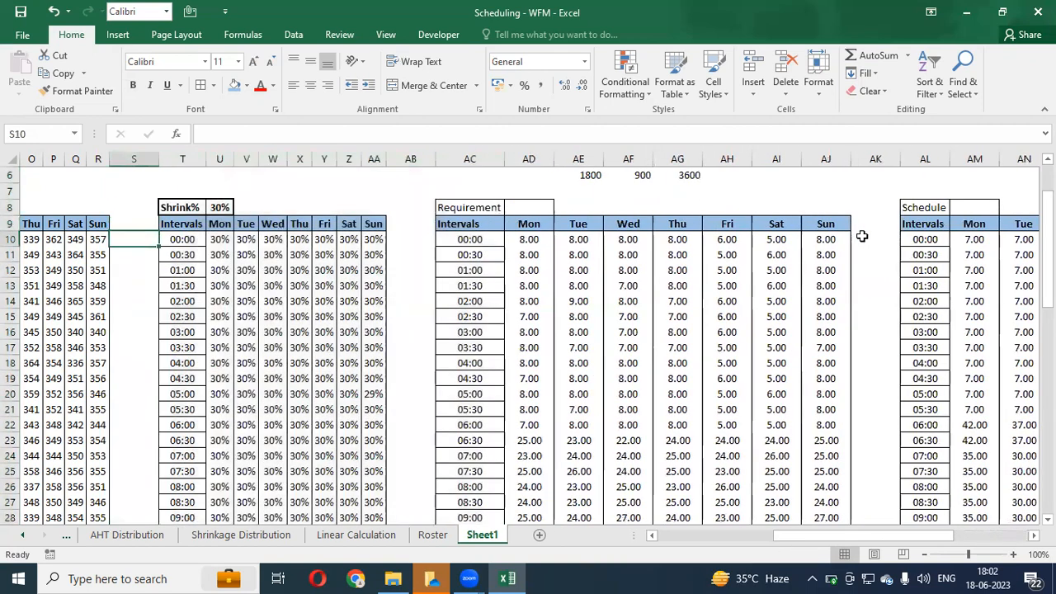
- Examine the Shrink% table's heading row across T8:AA8
key(Up)
key(Right)
key(shift+Right)
key(shift+Right)
key(shift+Right)
key(shift+Right)
key(shift+Right)
key(shift+Right)
key(shift+Right)
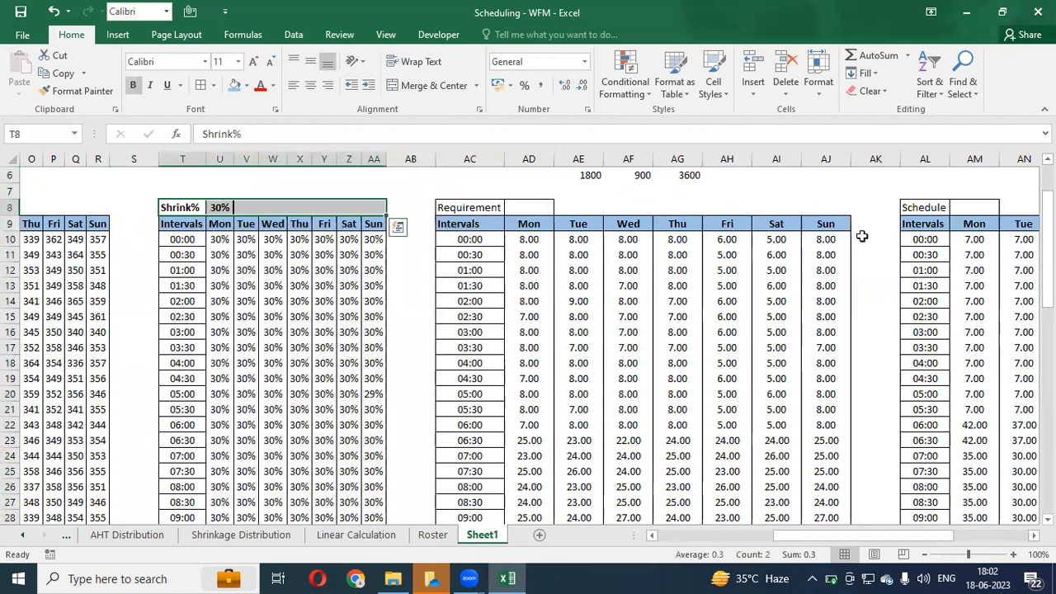
- Narrow the empty column AB to a thin gap between the Shrink% and Requirement tables
click(416, 174)
drag(430, 156, 387, 179)
click(424, 155)
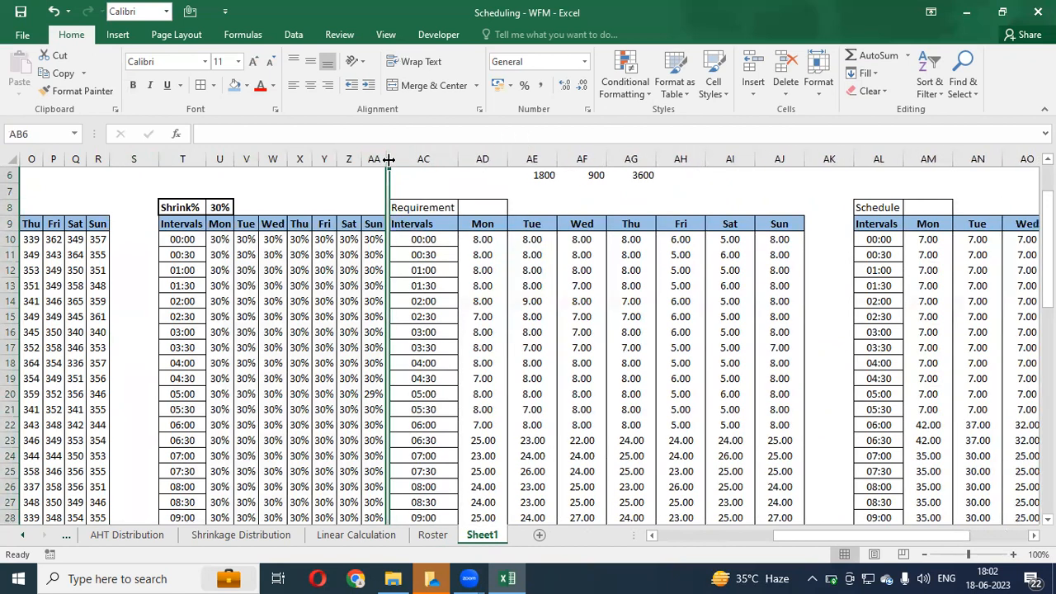
click(388, 160)
click(396, 174)
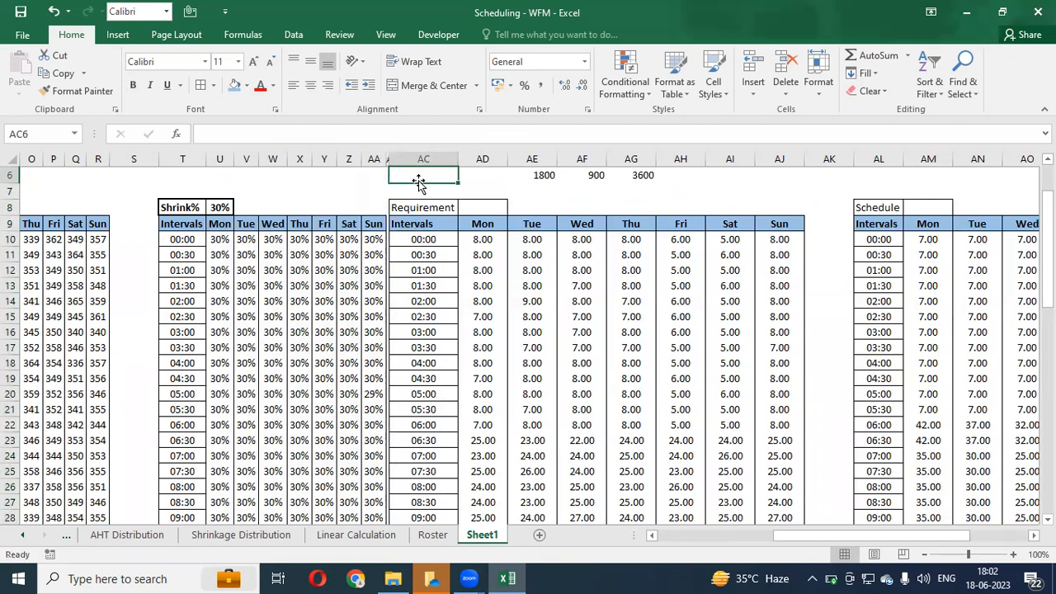
- Copy the narrow spacer column AB over column AK, between the Requirement and Schedule tables
key(Left)
key(Left)
key(Right)
key(ctrl+shift+Down)
key(ctrl+c)
key(Right)
key(Right)
key(Right)
key(Right)
key(Right)
key(Right)
key(Right)
key(Right)
key(Right)
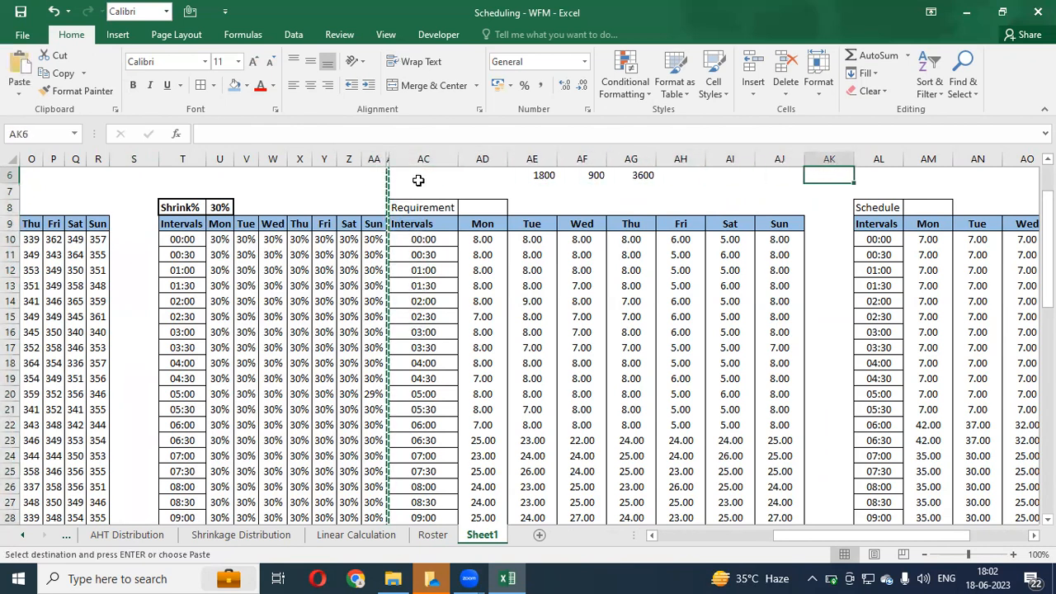
key(ctrl+space)
key(Return)
- Copy the narrow spacer column AK over column AT, directly after the Schedule table's Sunday column
key(ctrl+c)
key(Right)
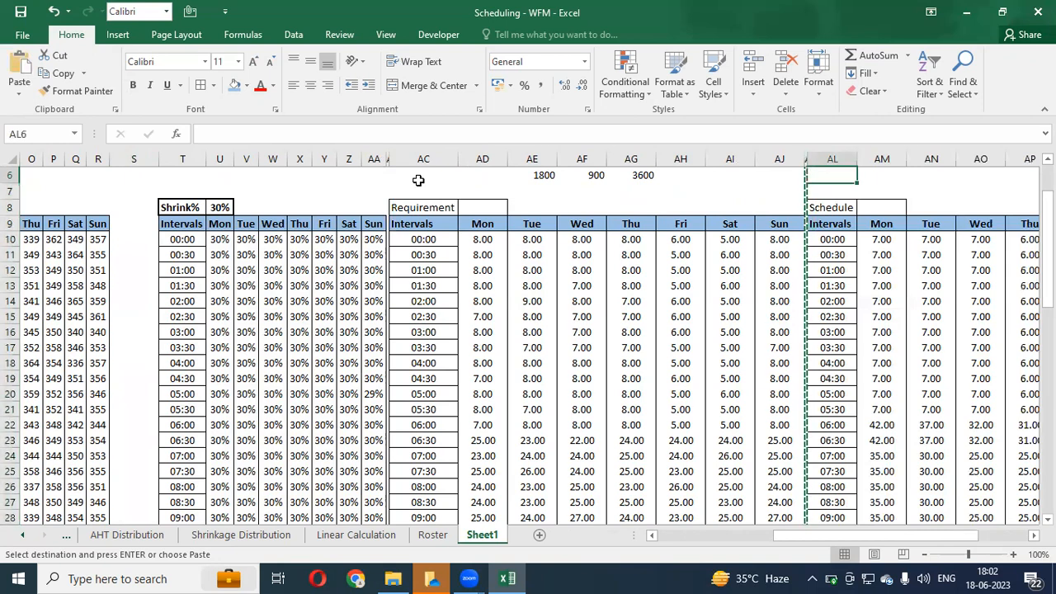
key(Right)
key(Right)
key(Right)
key(Right)
key(Right)
key(Right)
key(Right)
key(Right)
key(Right)
key(Right)
key(Right)
key(Right)
key(Left)
key(Left)
key(Left)
key(Left)
key(ctrl+space)
key(Return)
- Merge the Schedule title across AL8:AM8 and center it
key(Down)
key(Down)
key(Left)
key(Left)
key(Left)
key(Left)
key(Left)
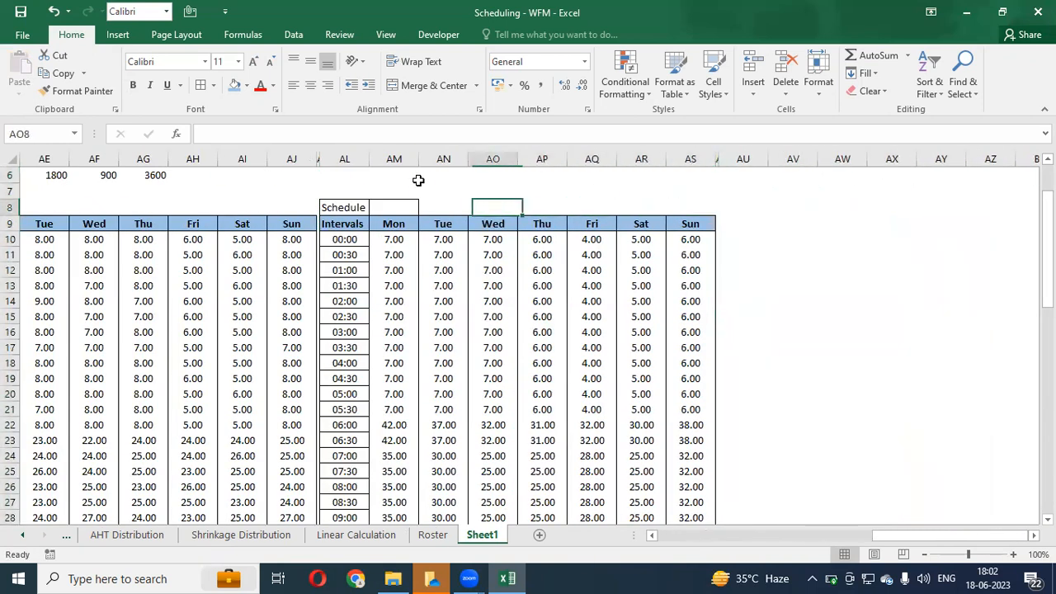
key(Left)
key(Left)
key(Left)
key(shift+Right)
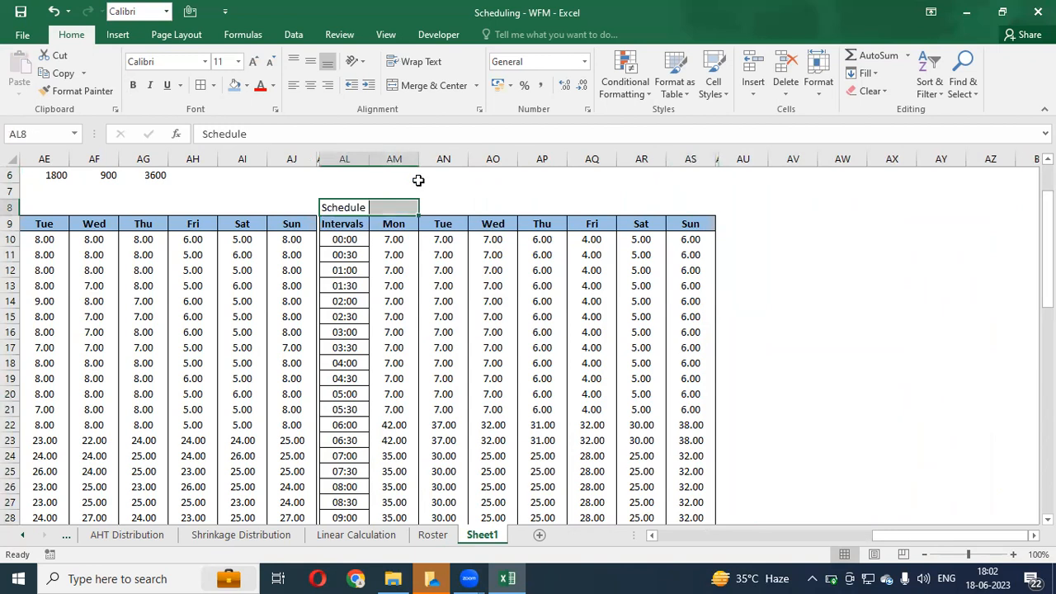
key(alt+h)
key(m)
key(m)
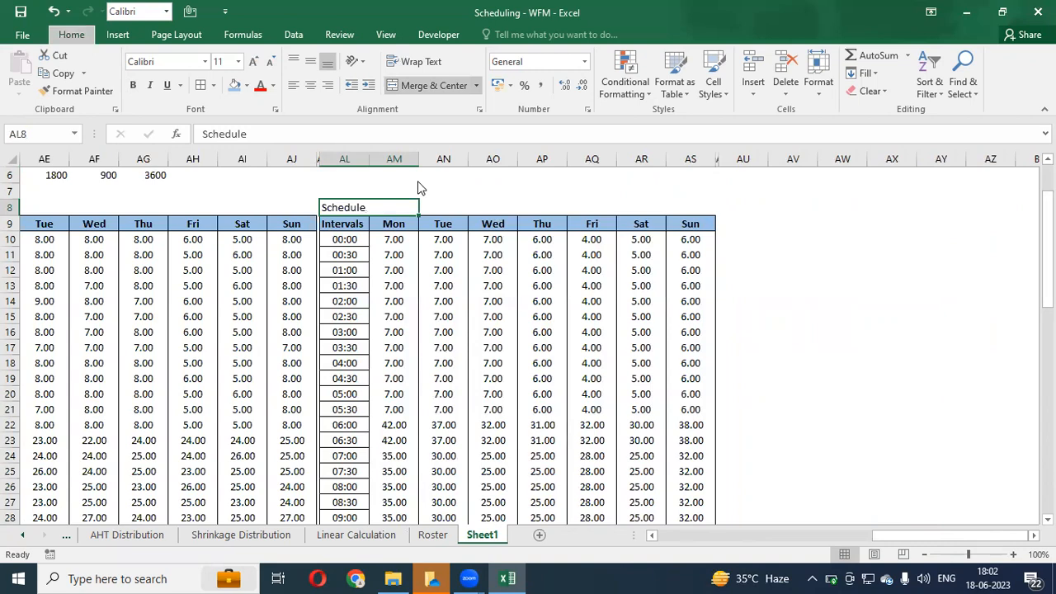
key(Down)
key(Up)
- Copy the whole Schedule table, from its title to the Total row (AL8:AS58), and paste it starting at AV8
key(ctrl+shift+Down)
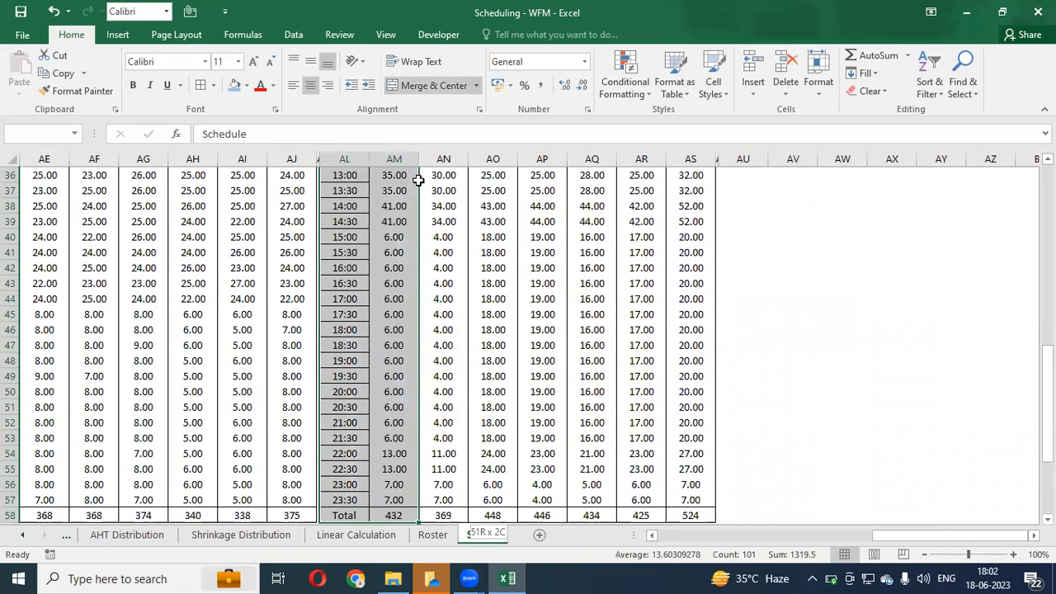
key(shift+Right)
key(shift+Right)
key(shift+Right)
key(shift+Right)
key(shift+Right)
key(shift+Right)
key(ctrl+c)
key(Right)
key(Right)
key(Right)
key(Right)
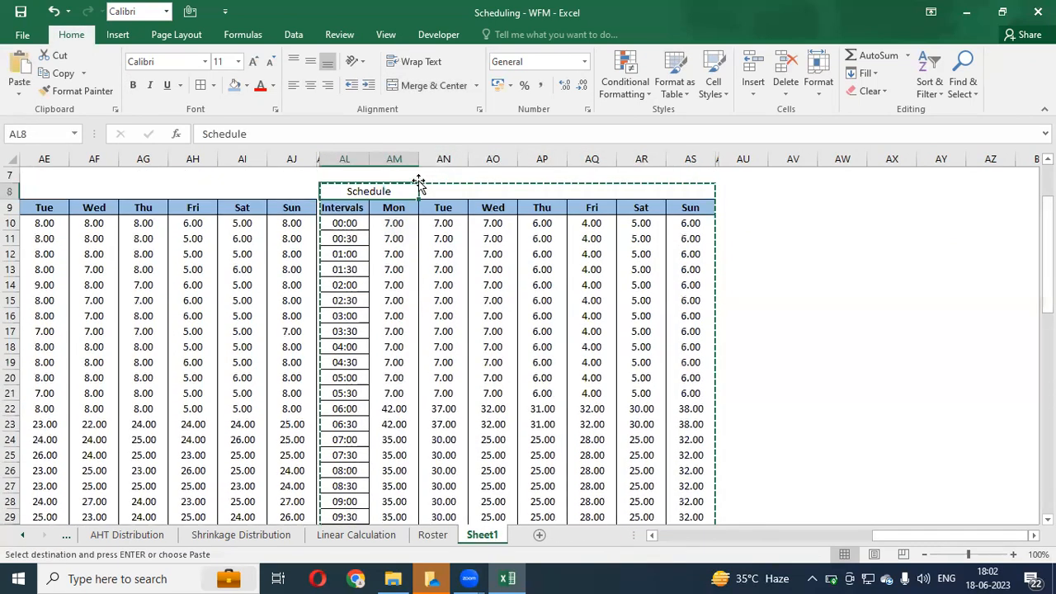
key(Right)
key(Right)
key(Right)
key(Right)
key(Right)
key(Return)
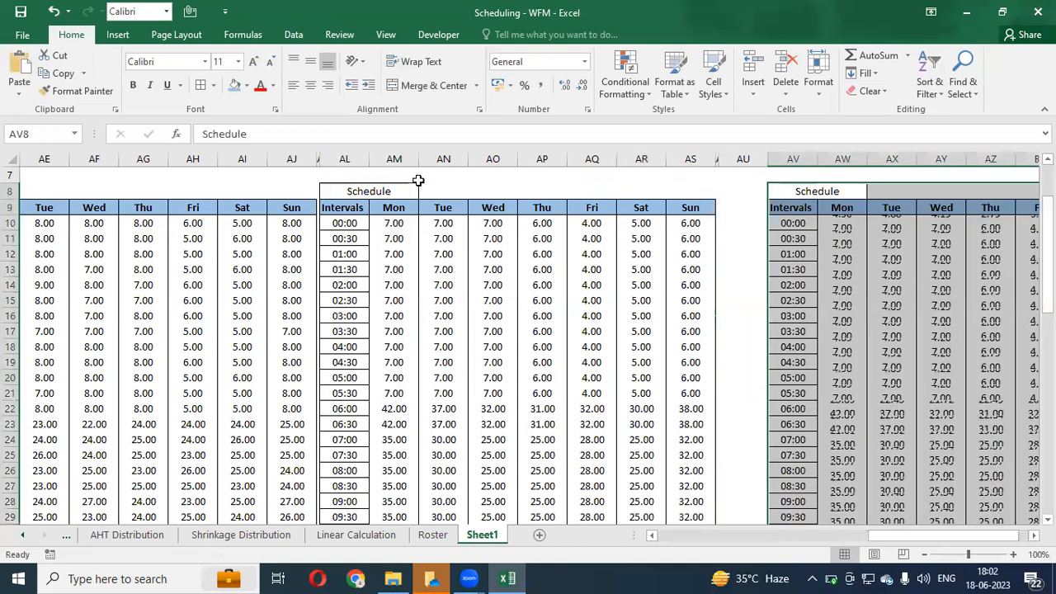
key(Down)
key(Up)
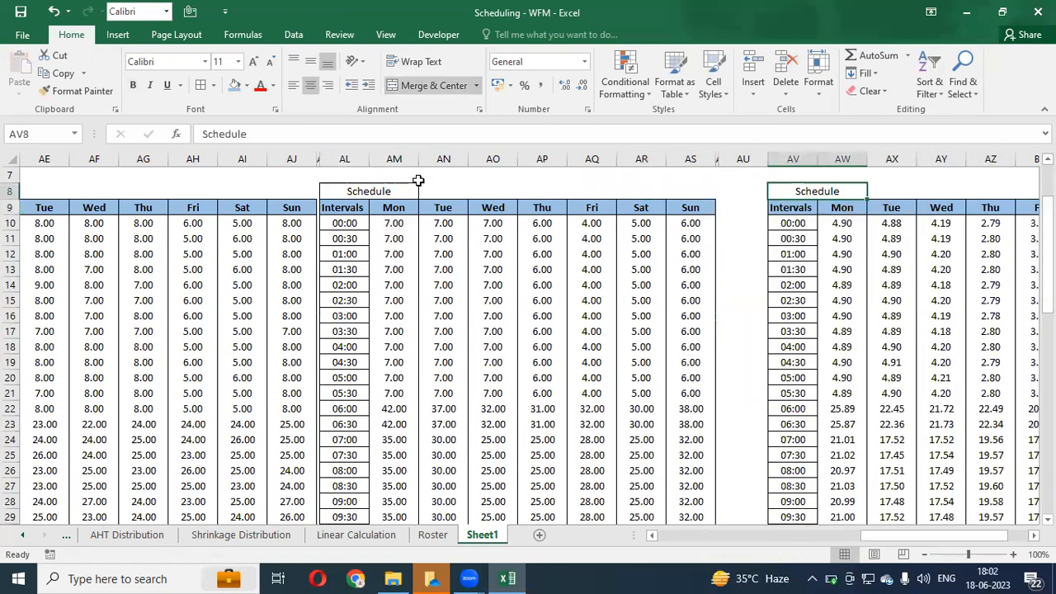
- Rename the copied table's title in AV8 as "Schedule post Shrik"
key(F2)
text(pso)
key(BackSpace)
key(BackSpace)
text(ost Shrik)
key(ctrl+Return)
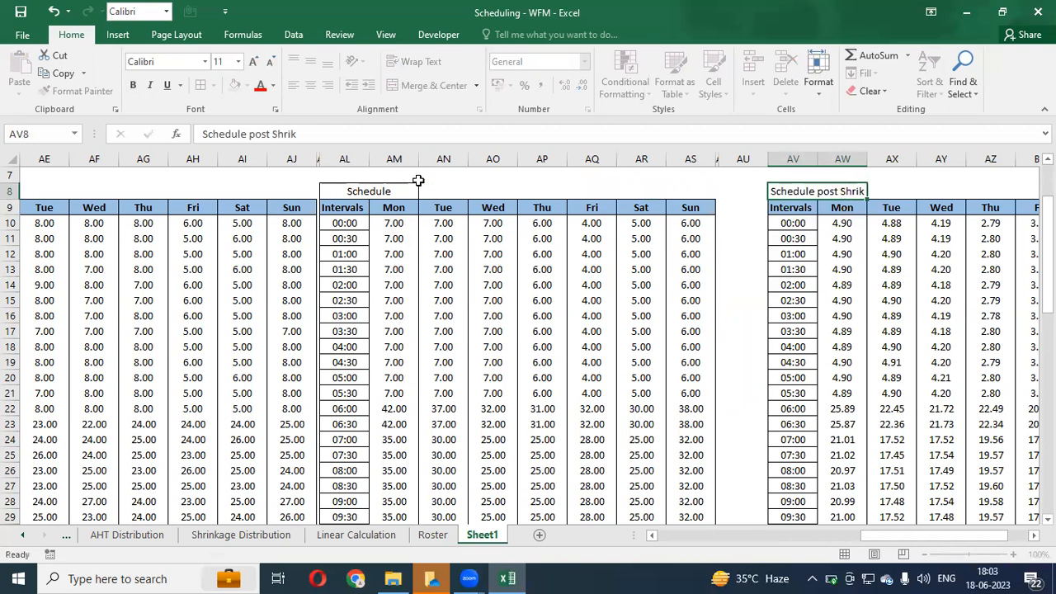
key(Down)
key(Up)
- Merge AV7:AW7 above the copied table's title and enter the centered heading "Open Number"
key(Up)
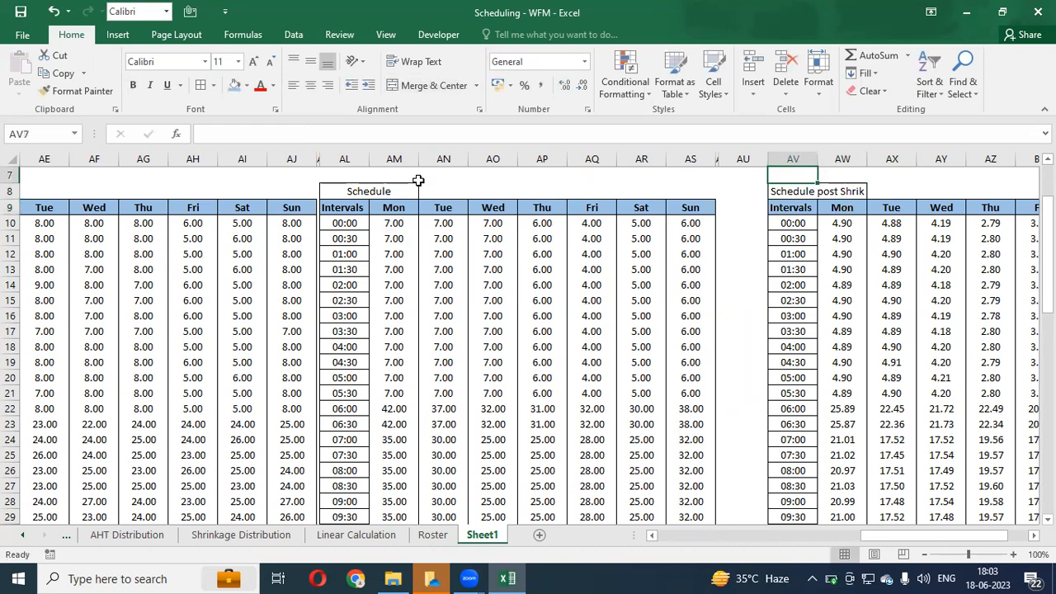
key(shift+Right)
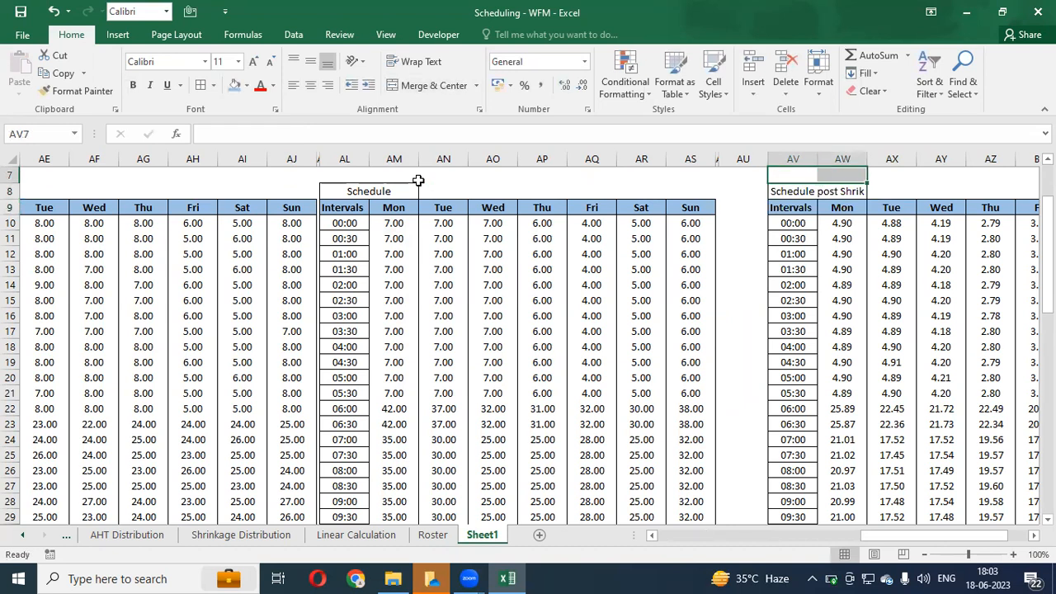
key(alt+h)
text(mcOpen Numeb)
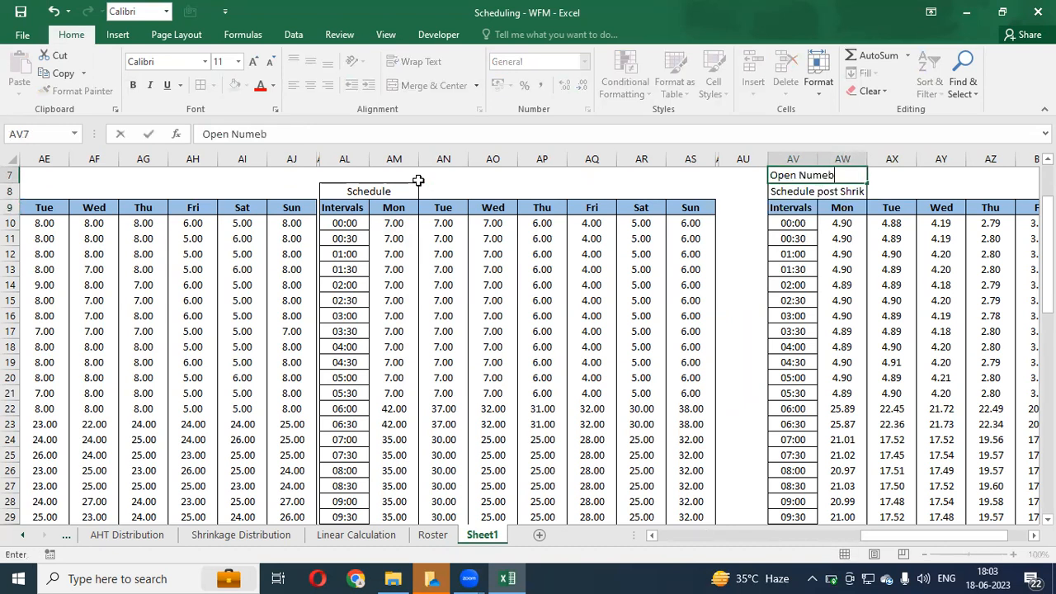
key(BackSpace)
key(BackSpace)
text(ber)
key(Return)
key(Up)
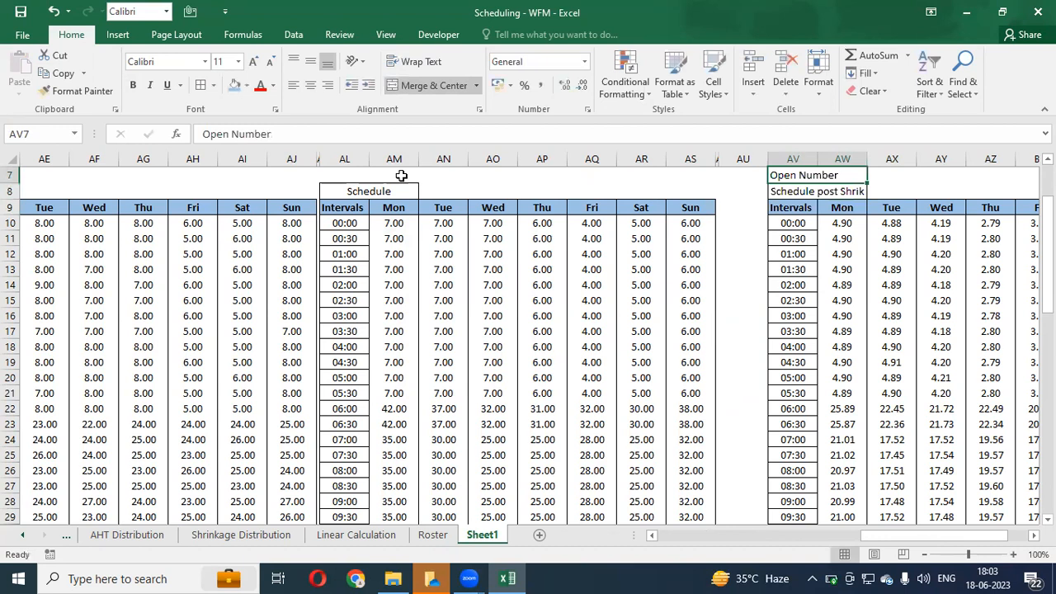
key(alt+h)
key(a)
key(c)
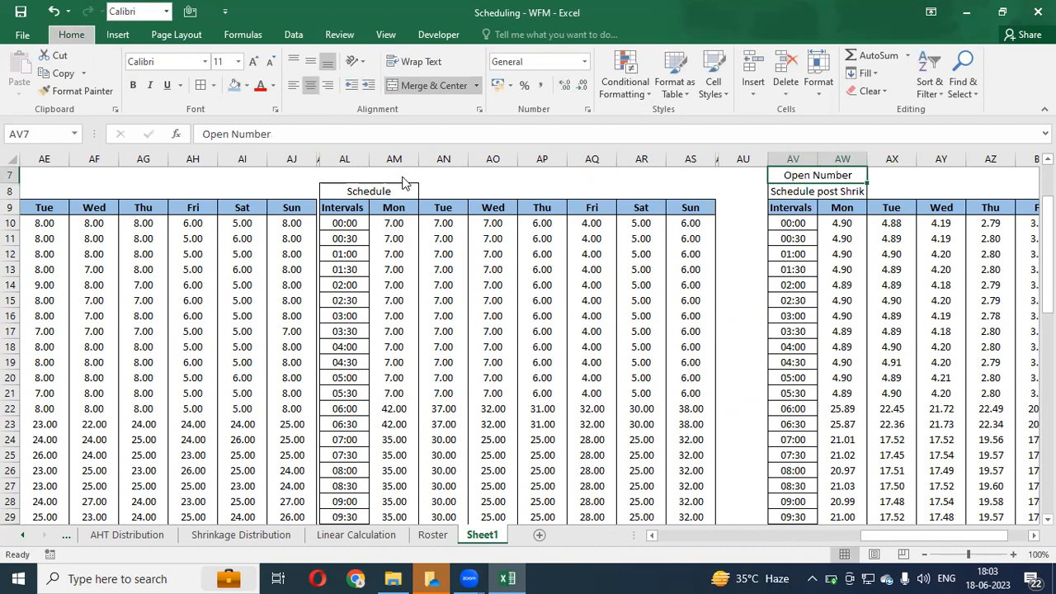
- Review the copied table's two headings and compare its Monday 00:00 formula with the linked formulas in the original Schedule table
key(Up)
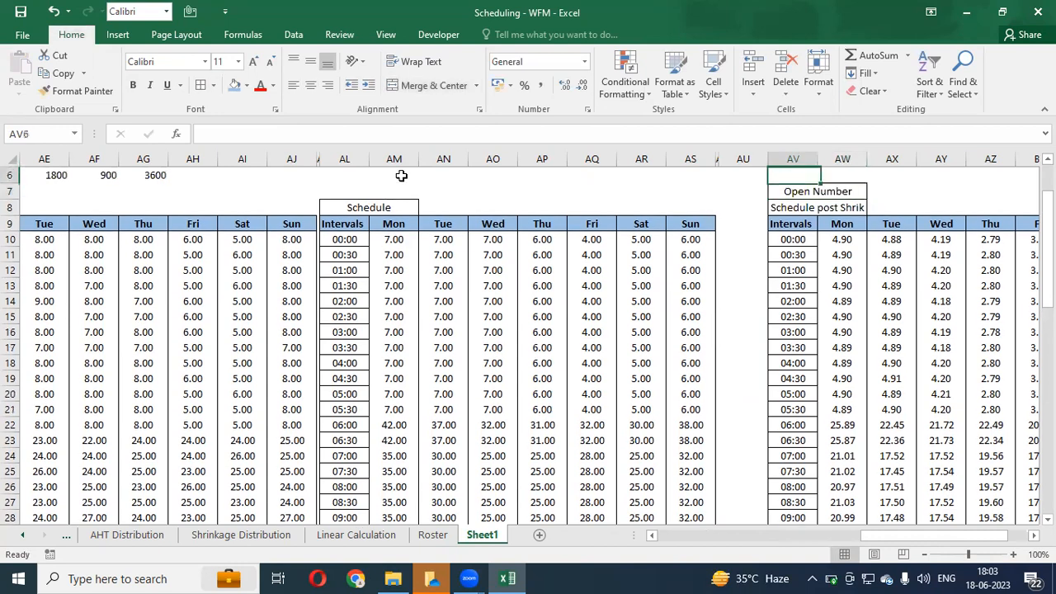
key(Down)
key(Down)
key(Down)
key(Down)
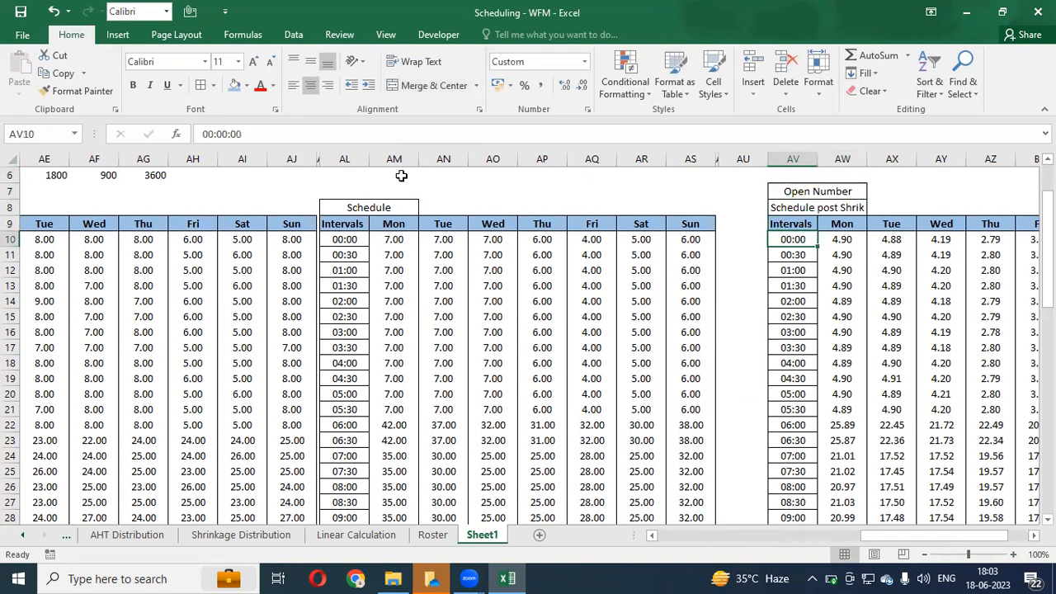
key(Right)
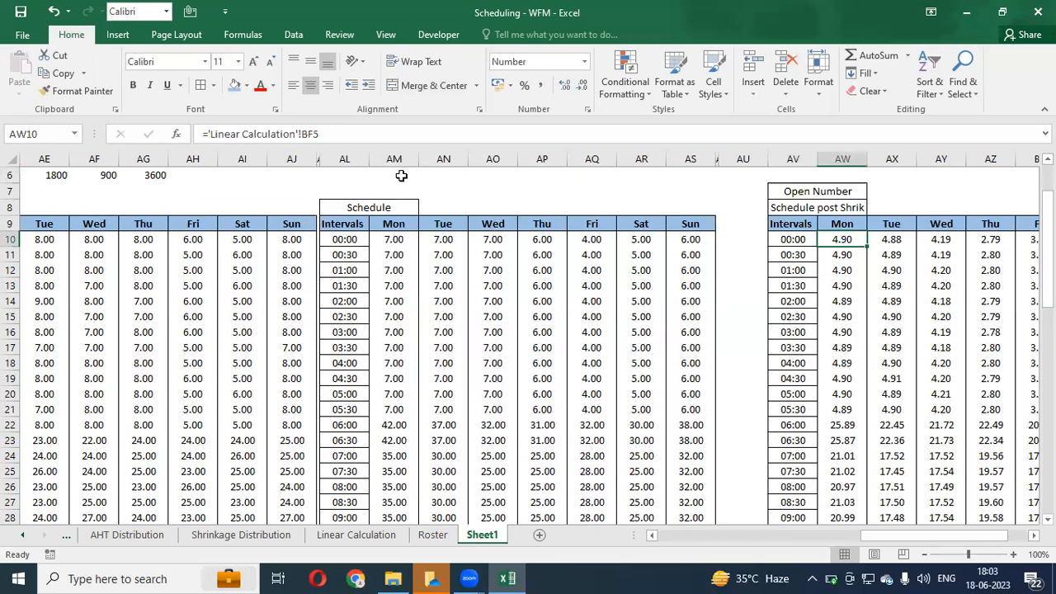
key(Up)
key(Up)
key(Up)
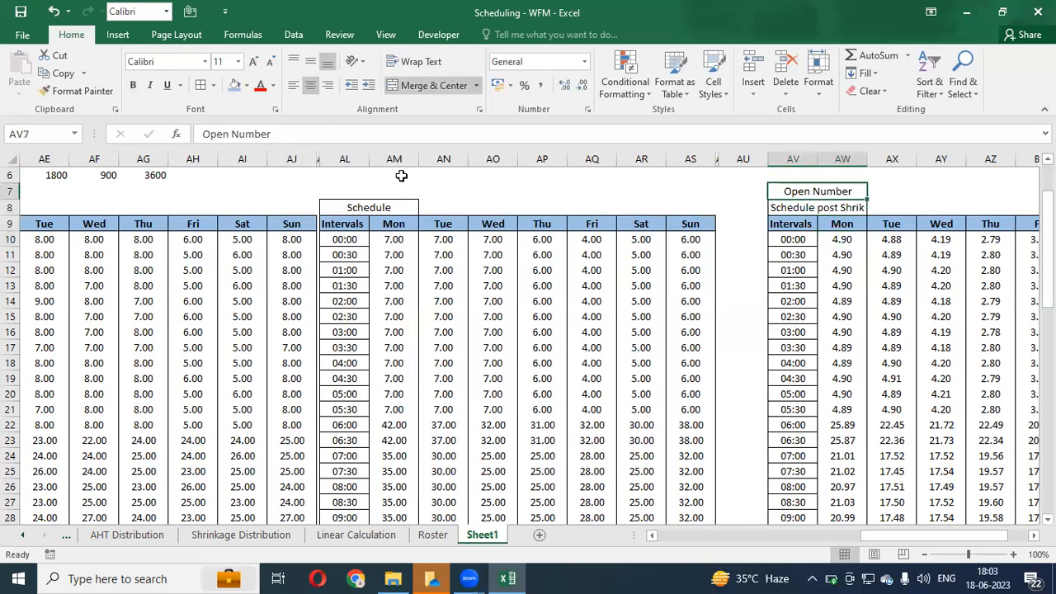
key(Up)
key(Down)
key(Down)
key(Down)
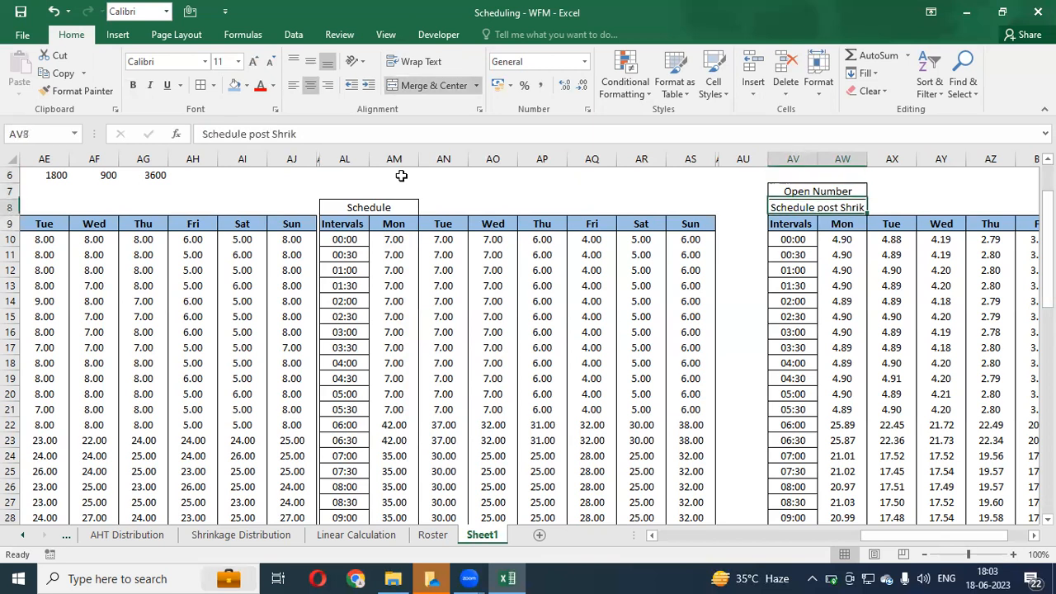
key(Right)
key(Down)
key(Left)
key(Left)
key(Left)
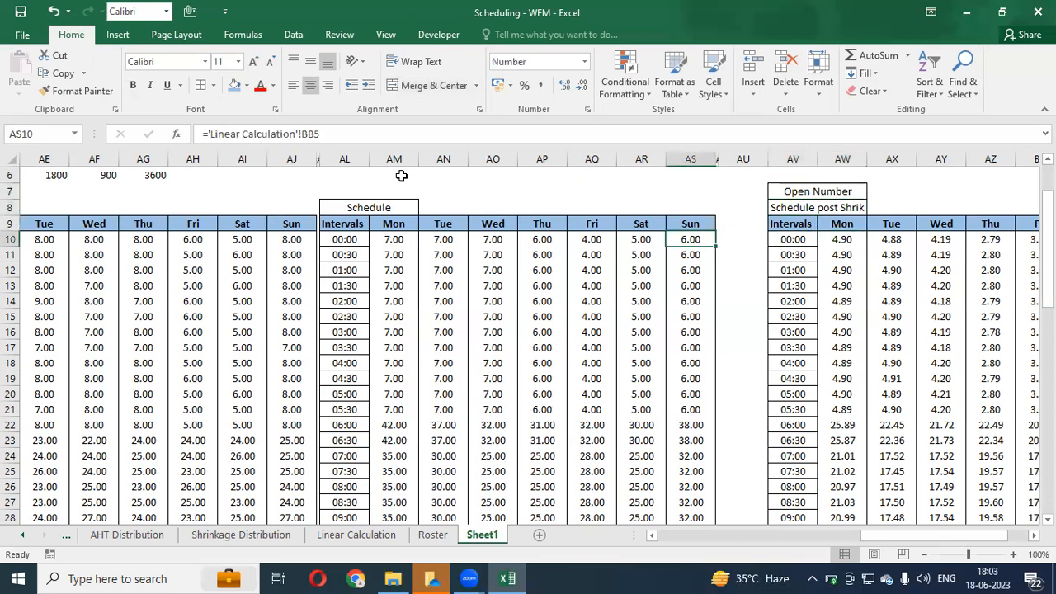
- Clear the copied interval values for Monday through Sunday in AW10:BC57, leaving out the Total row
key(ctrl+Left)
key(ctrl+Right)
key(ctrl+Right)
key(Right)
key(ctrl+shift+Right)
key(ctrl+shift+Down)
key(shift+Up)
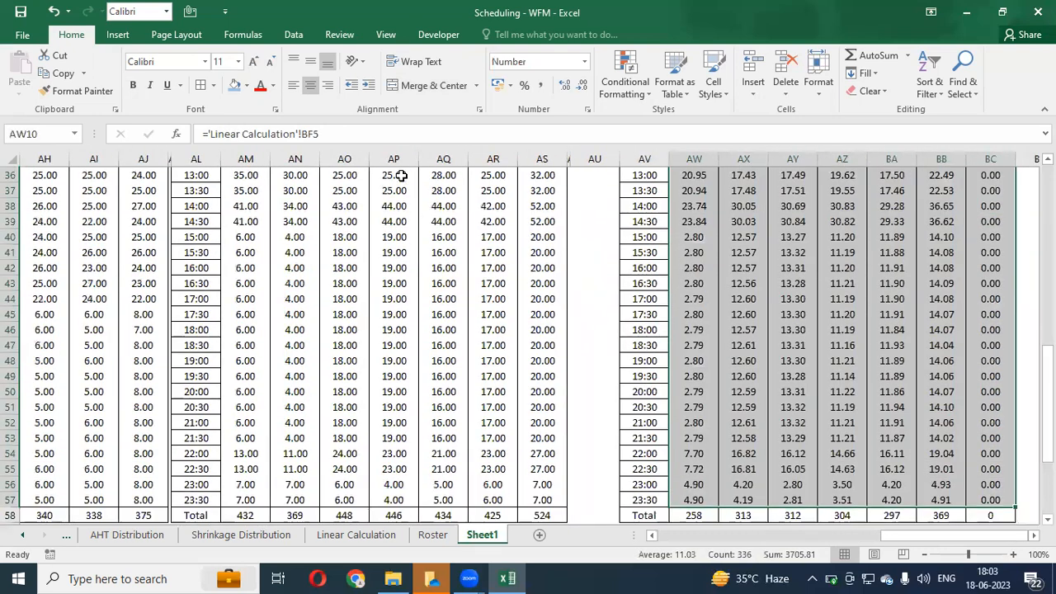
key(Delete)
- Begin the Monday 00:00 formula in AW10 by multiplying the scheduled value in AM10
key(Down)
key(Up)
text(=)
key(Left)
key(Left)
key(Left)
key(Left)
key(ctrl+Left)
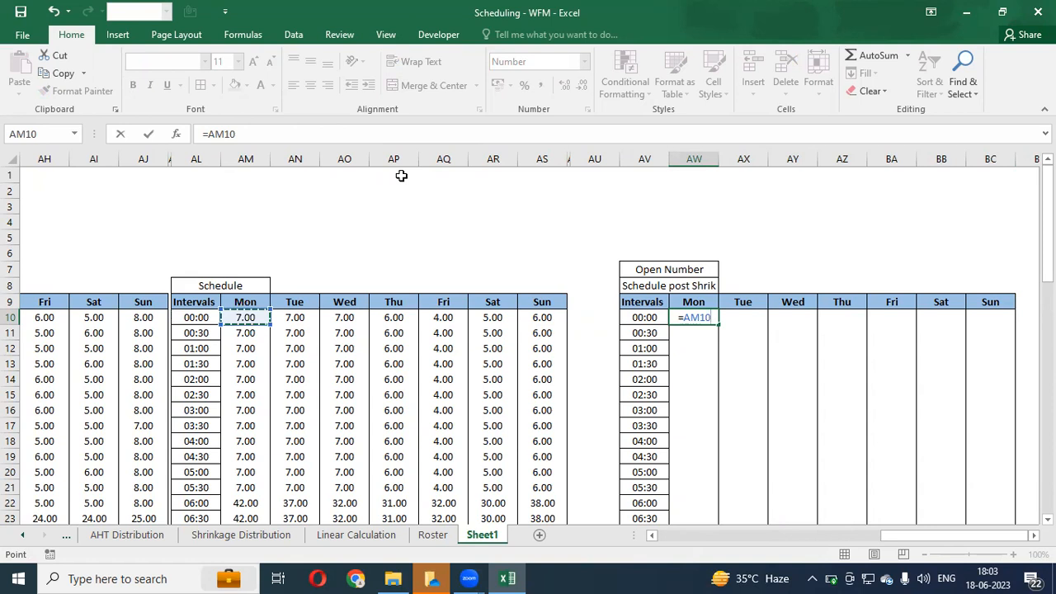
text(*)
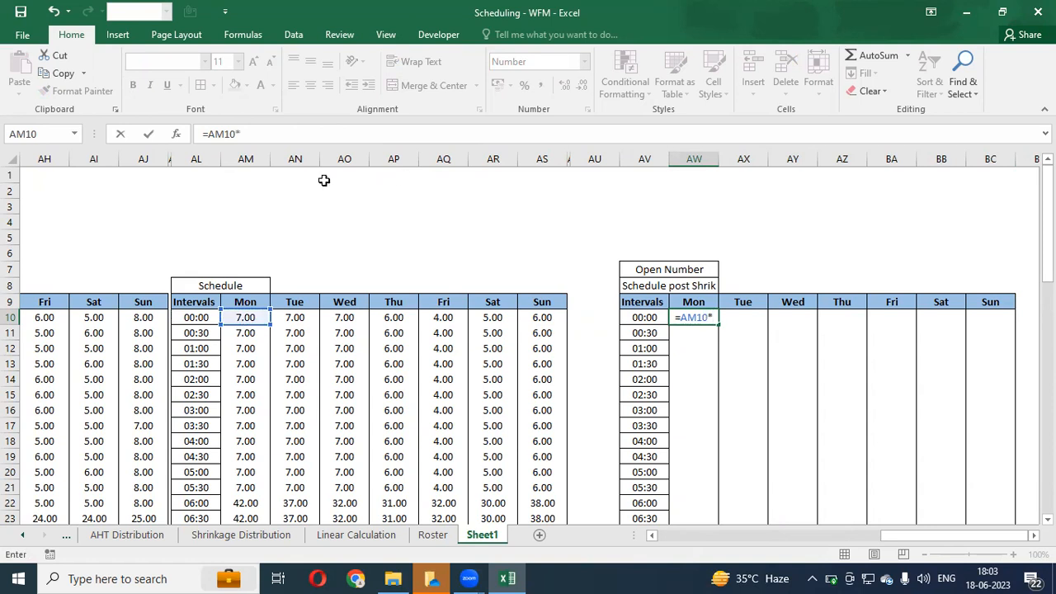
click(62, 316)
key(Left)
key(Left)
key(Left)
key(Left)
key(Left)
key(Left)
key(Left)
key(Left)
key(Left)
key(Left)
key(Left)
key(Left)
key(Left)
key(Left)
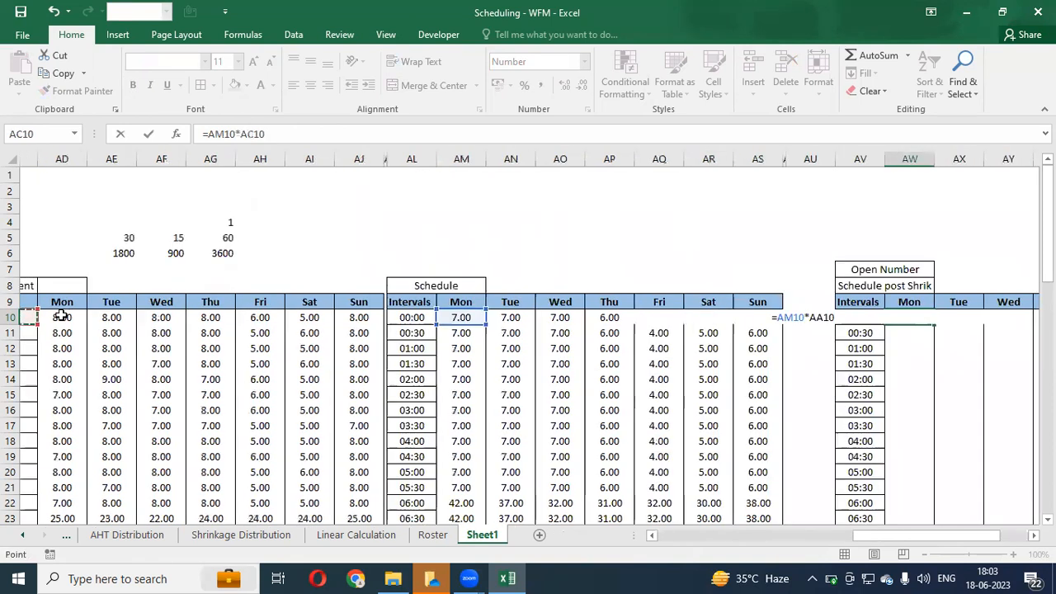
key(Right)
key(Up)
key(Up)
key(Up)
key(Up)
key(Up)
key(Up)
key(Up)
key(Up)
key(Up)
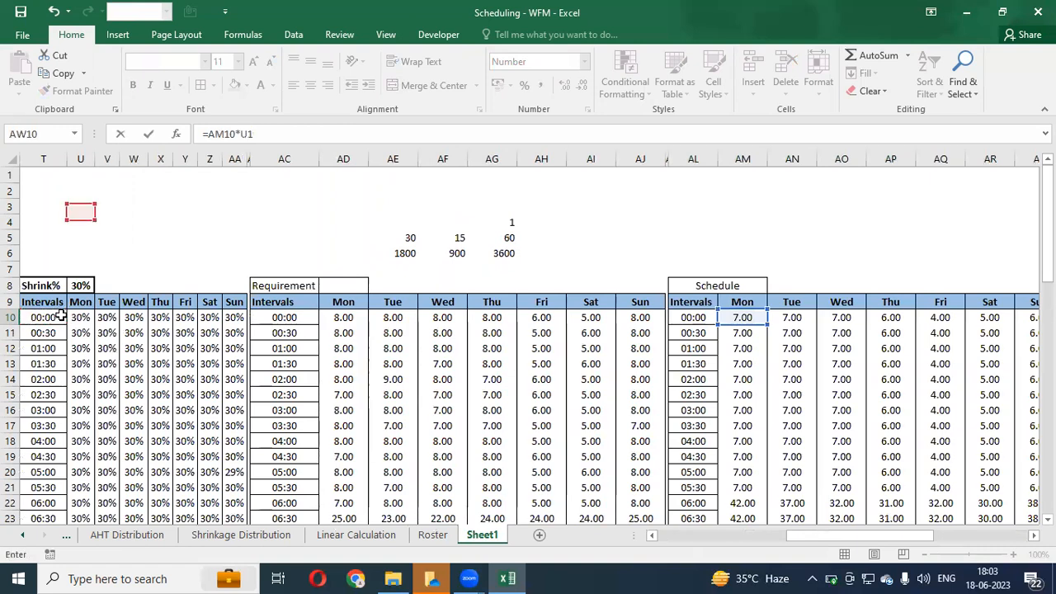
key(BackSpace)
key(BackSpace)
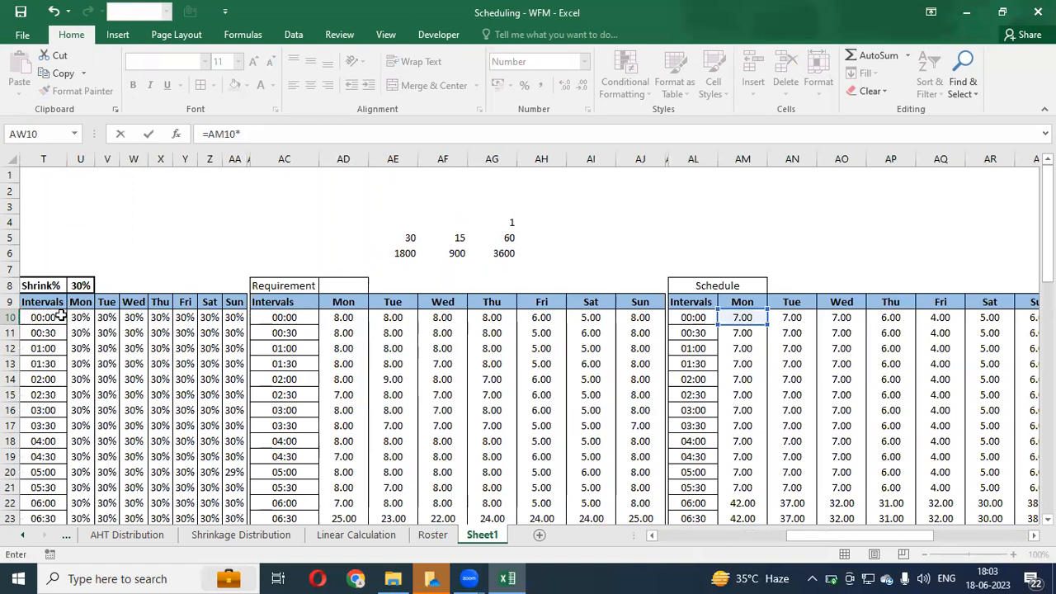
- Complete the Monday 00:00 formula as =AM10*(1-U10) so the schedule is reduced by that interval's shrinkage
text(()
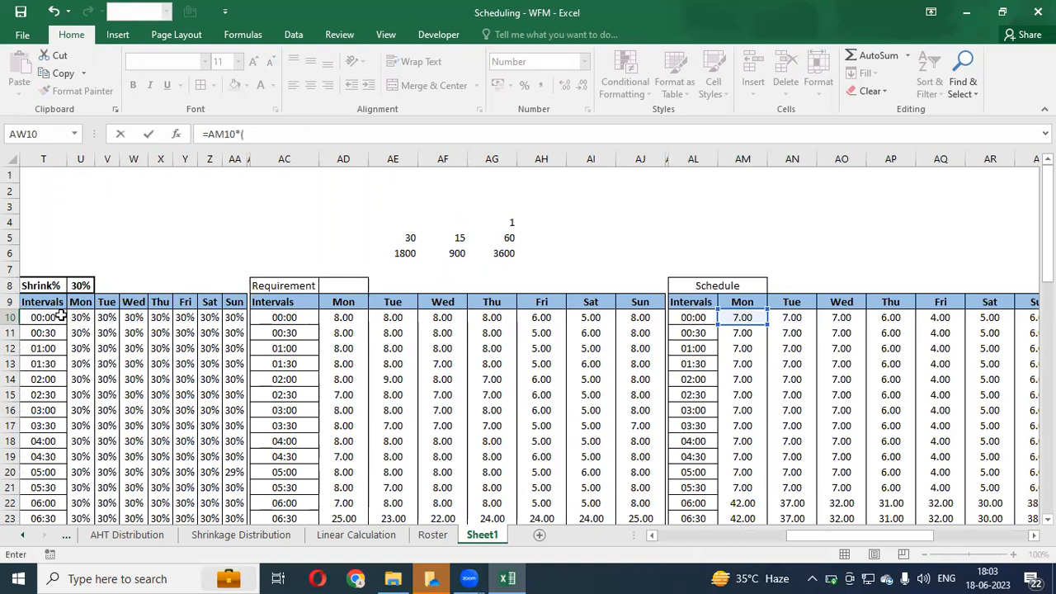
text(1-)
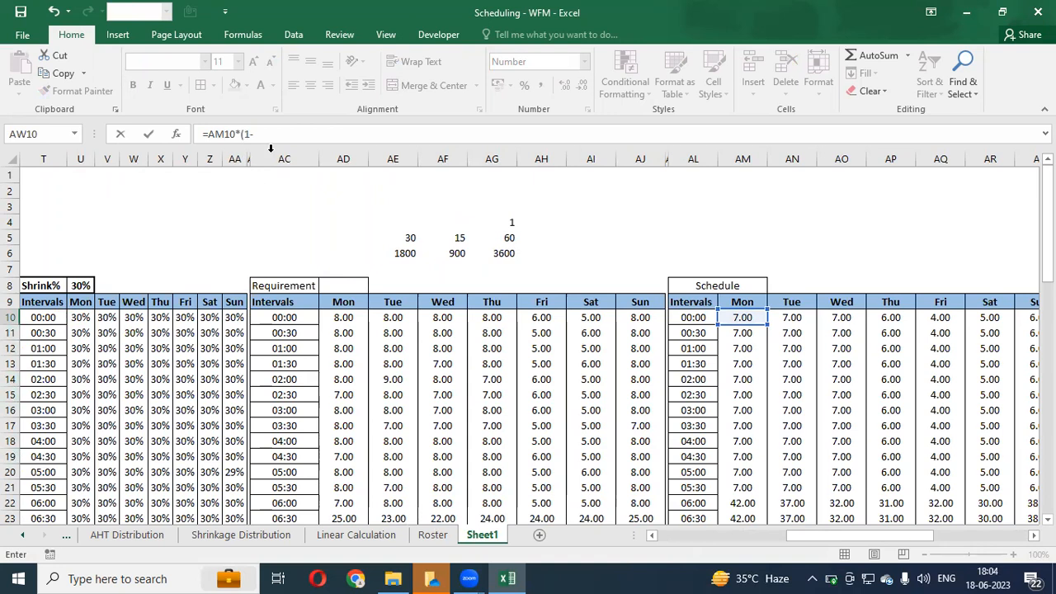
click(87, 315)
text())
key(Return)
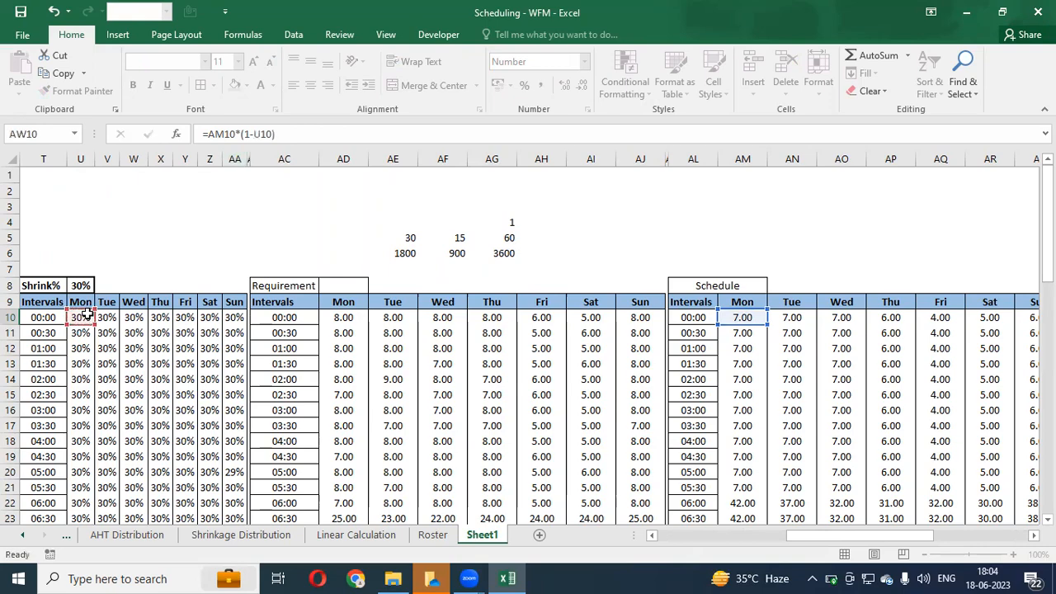
- Copy the AW10 shrinkage formula to all Monday to Sunday intervals in AW10:BC57, leaving out the Total row
key(Up)
key(ctrl+c)
key(Left)
key(ctrl+Down)
key(Right)
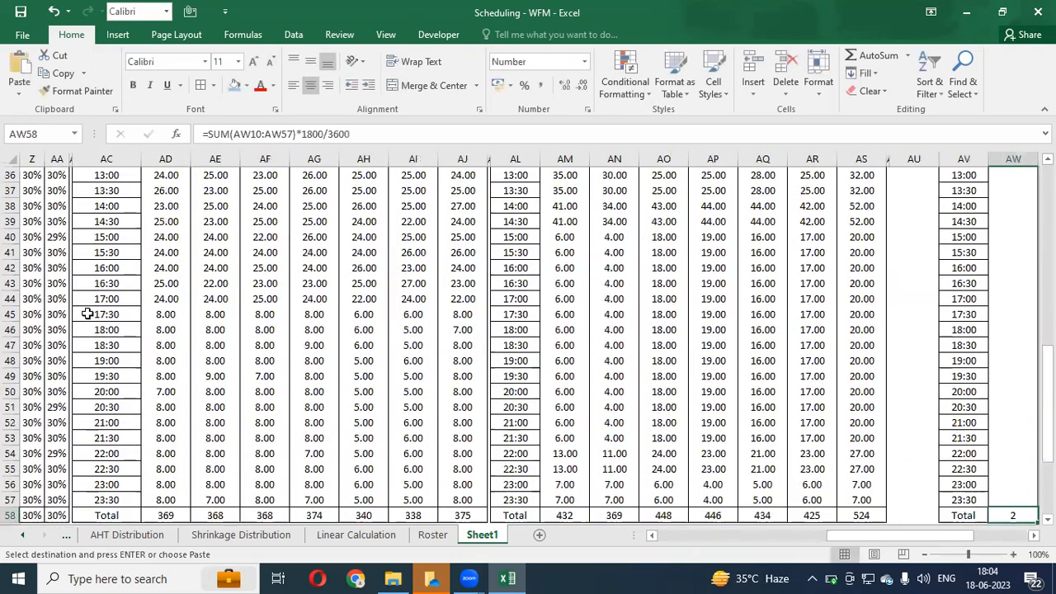
key(Up)
key(ctrl+shift+Up)
key(shift+Right)
key(shift+Right)
key(shift+Right)
key(shift+Right)
key(shift+Right)
key(shift+Right)
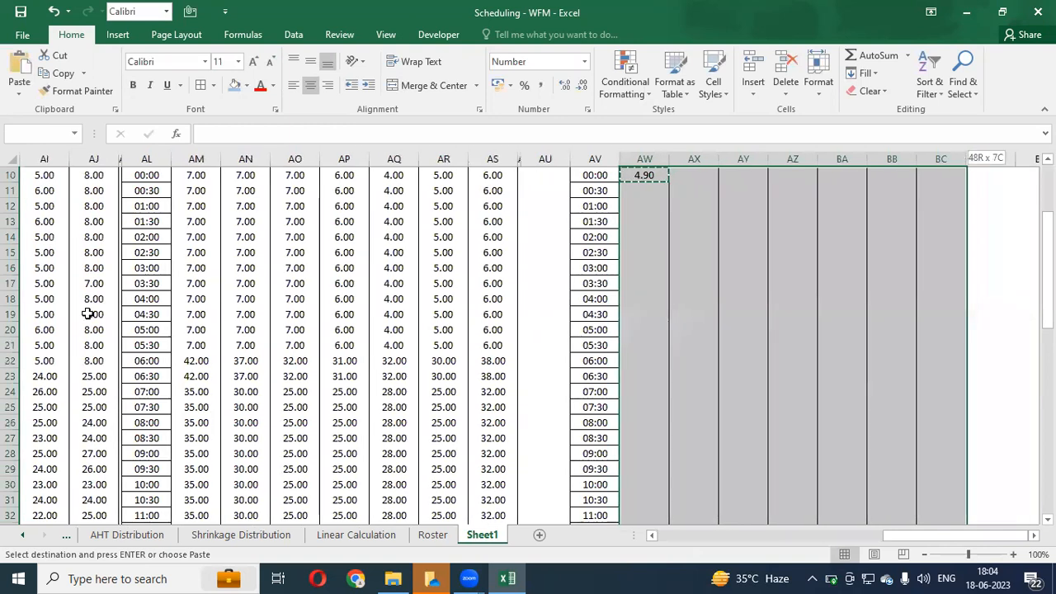
key(ctrl+v)
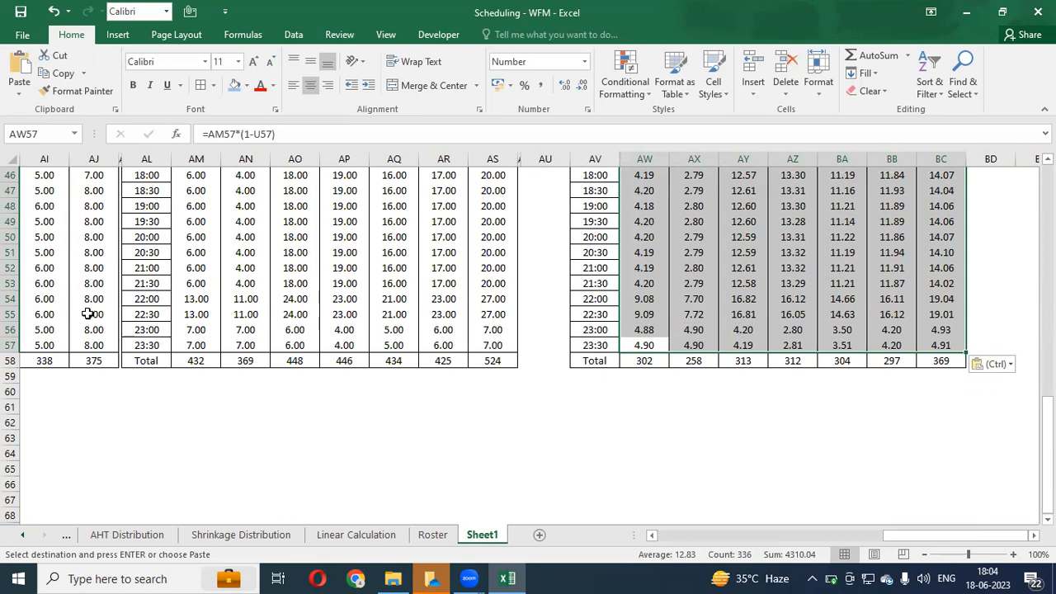
- Paste the shrinkage formula again over the Monday intervals in AW10:AW57 and end the copy mode
key(Down)
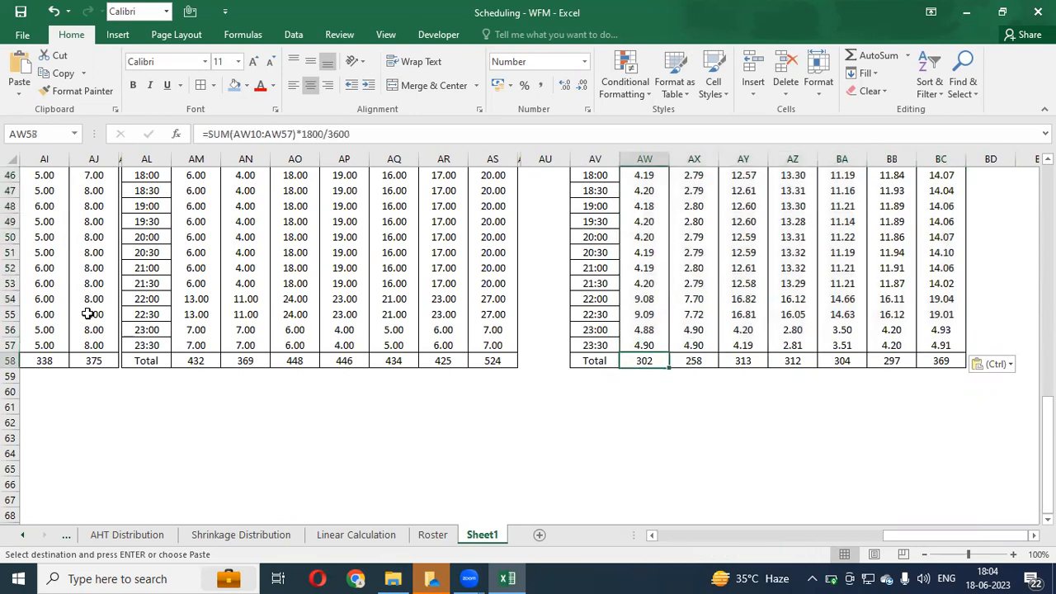
key(Up)
key(ctrl+shift+Up)
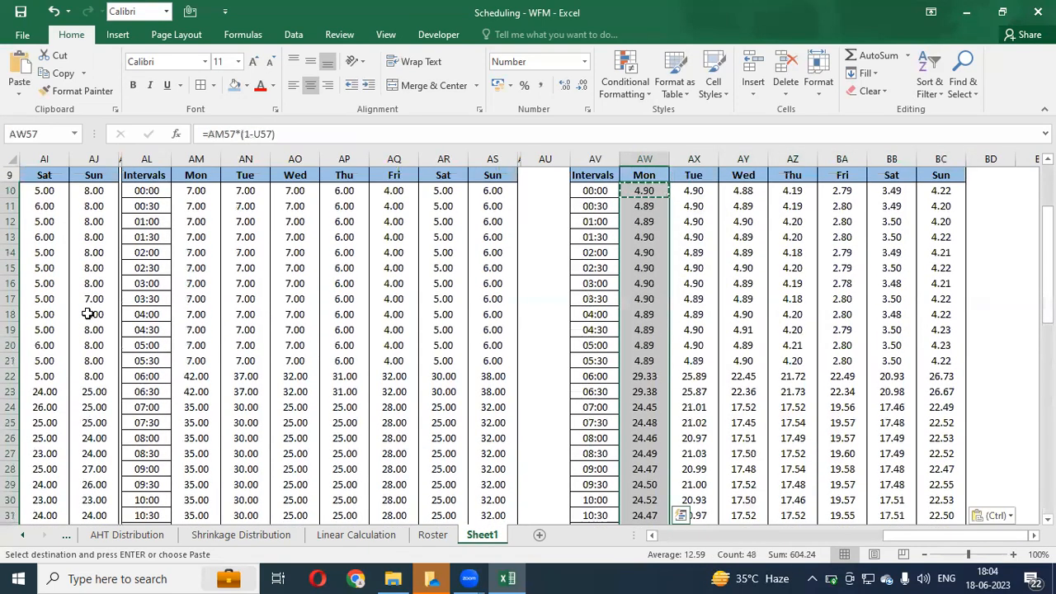
key(ctrl+v)
key(Down)
key(Escape)
key(Up)
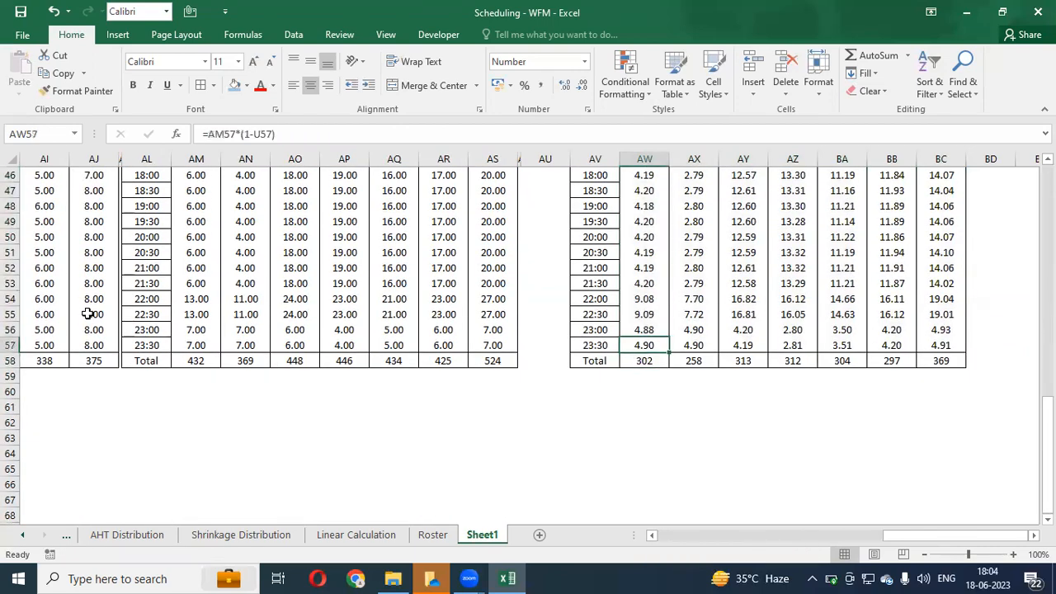
- Check the shrinkage formulas in the Monday column of the Schedule post Shrik table, from 23:30 up to 00:00
key(ctrl+shift+Up)
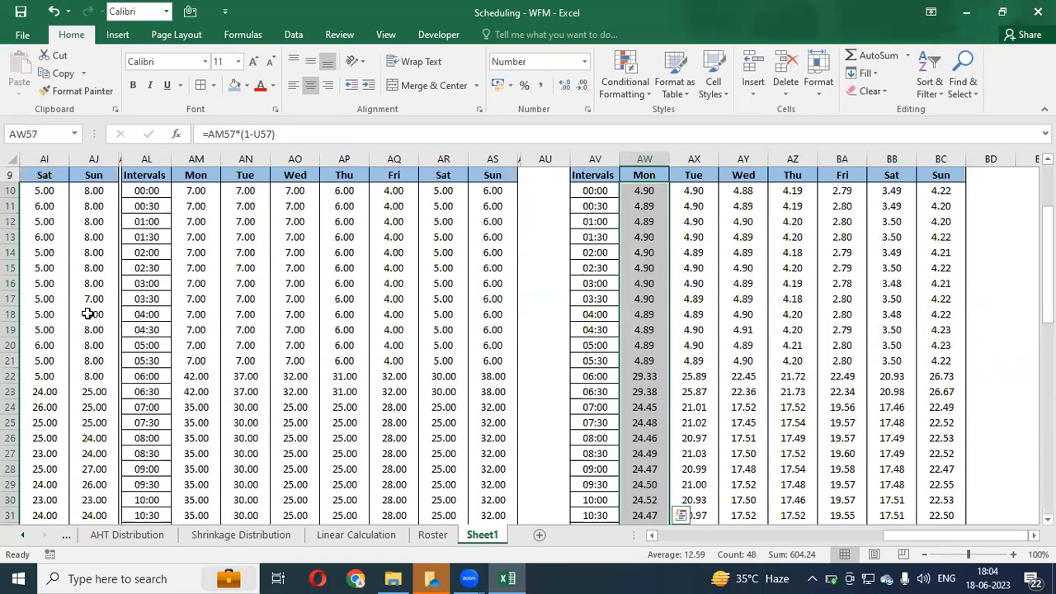
key(Up)
key(ctrl+Up)
key(Down)
key(Down)
key(Up)
key(Down)
key(Down)
key(Down)
key(Down)
key(Down)
key(Down)
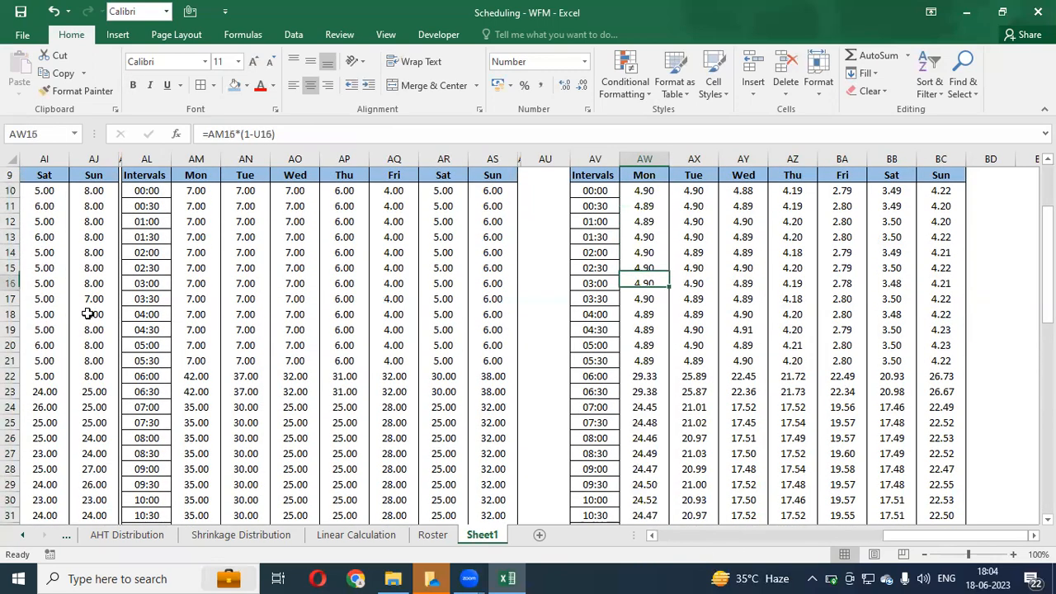
key(Up)
key(Up)
key(Up)
key(Up)
key(Up)
key(Up)
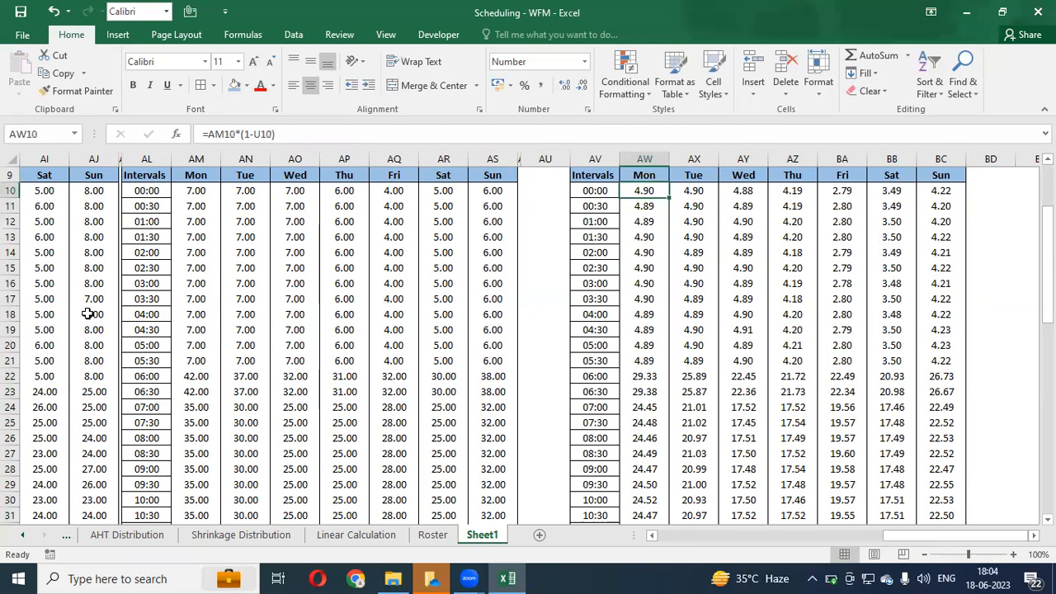
key(Left)
key(Left)
key(Left)
key(Left)
key(Left)
key(Left)
key(Left)
key(Left)
key(Left)
key(Left)
key(Left)
key(Left)
key(Left)
key(Left)
key(Left)
key(Left)
key(Left)
key(Left)
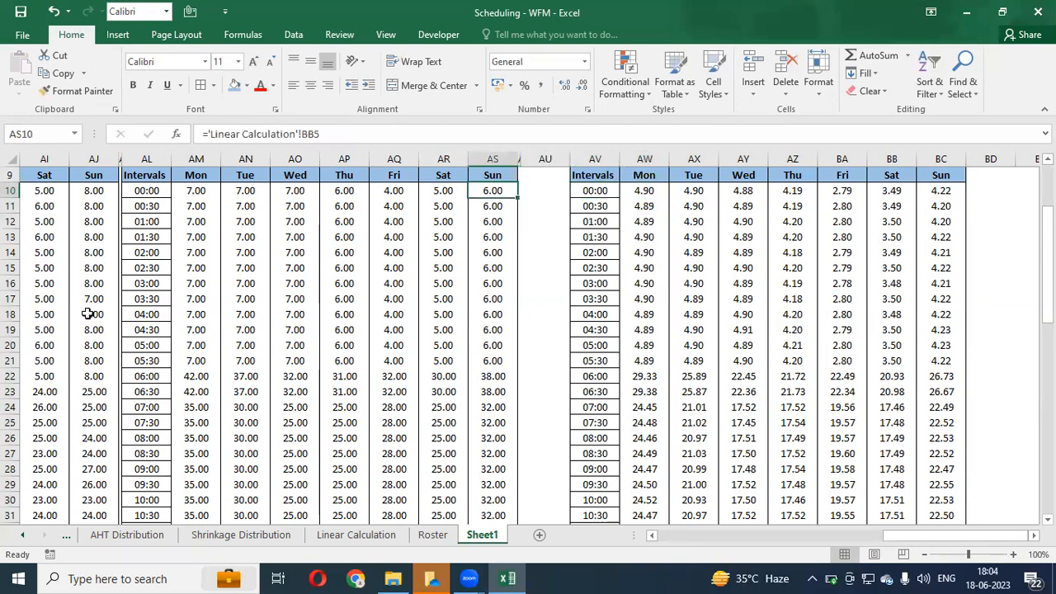
key(Right)
key(Up)
key(Up)
key(Up)
key(Down)
key(Down)
key(Left)
key(Left)
key(Right)
key(Up)
key(shift+Right)
key(shift+Right)
key(shift+Right)
key(shift+Right)
key(shift+Right)
key(shift+Right)
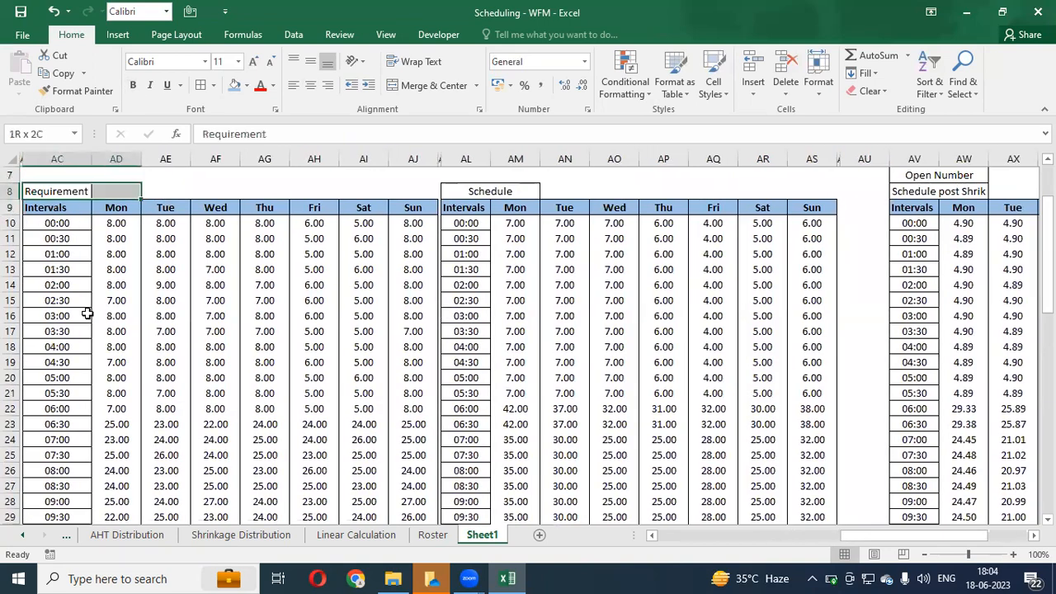
key(shift+Right)
key(ctrl+shift+Down)
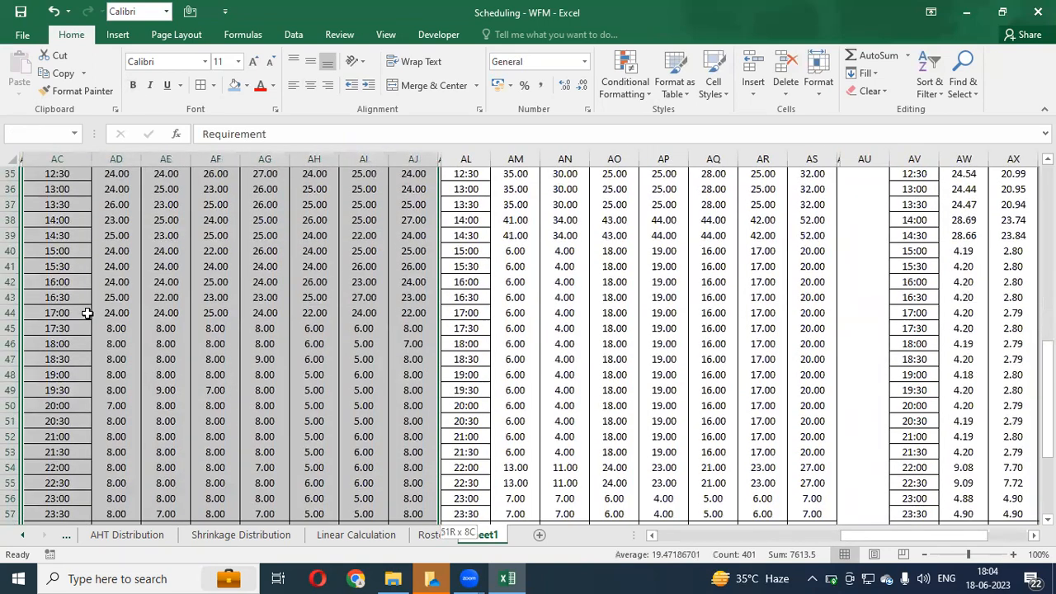
key(ctrl+c)
key(Right)
key(Right)
key(Right)
key(Right)
key(Right)
key(Right)
key(Right)
key(Right)
key(Right)
key(Right)
key(Right)
key(Right)
key(Right)
key(Right)
key(Right)
key(Right)
key(Right)
key(Right)
key(Right)
key(Right)
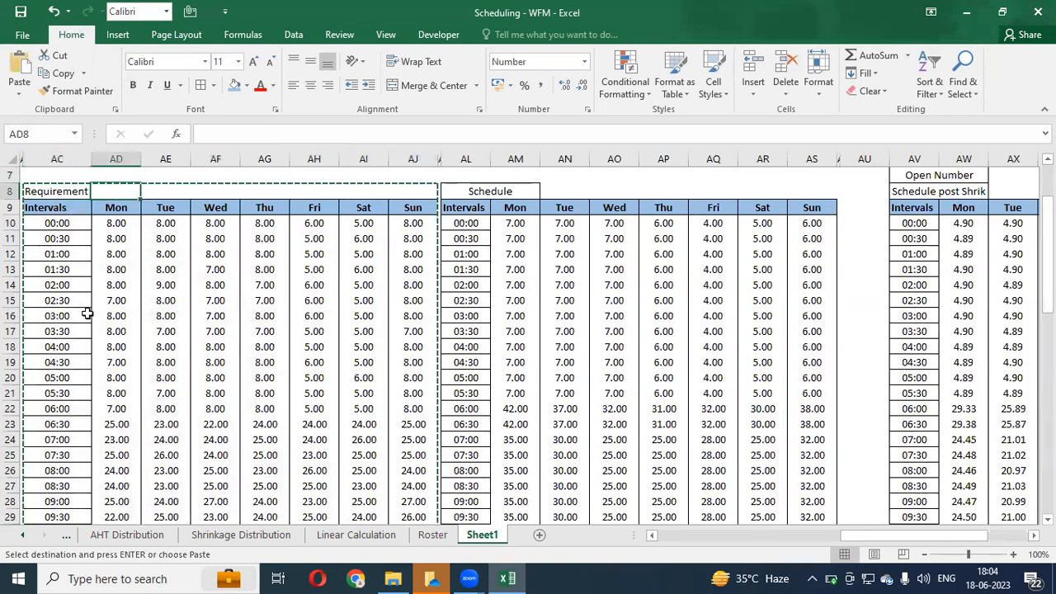
key(Right)
key(Right)
key(Right)
key(Right)
key(Right)
key(Right)
key(Right)
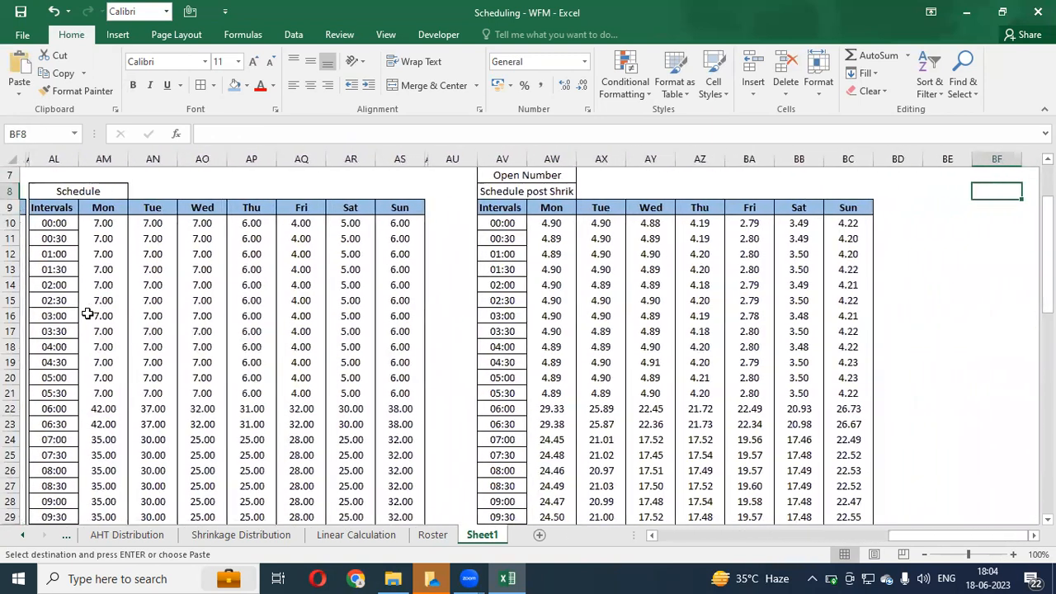
key(Escape)
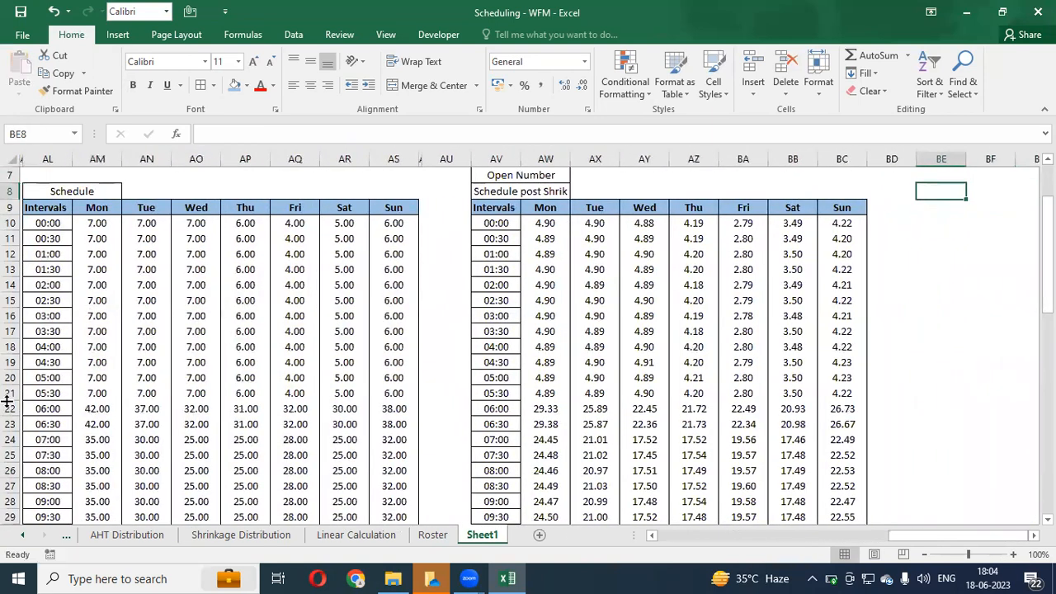
- Go back to the input block beside column B and examine the AHT, Shrinkage, SL Target and Service Time parameters
key(Up)
key(Up)
key(Up)
key(Up)
key(Left)
key(Left)
key(Left)
key(Left)
key(Left)
key(Left)
key(Left)
key(Left)
key(Left)
key(Left)
key(Left)
key(Left)
key(Left)
key(Left)
key(Left)
key(Left)
key(Left)
key(Left)
key(Left)
key(Left)
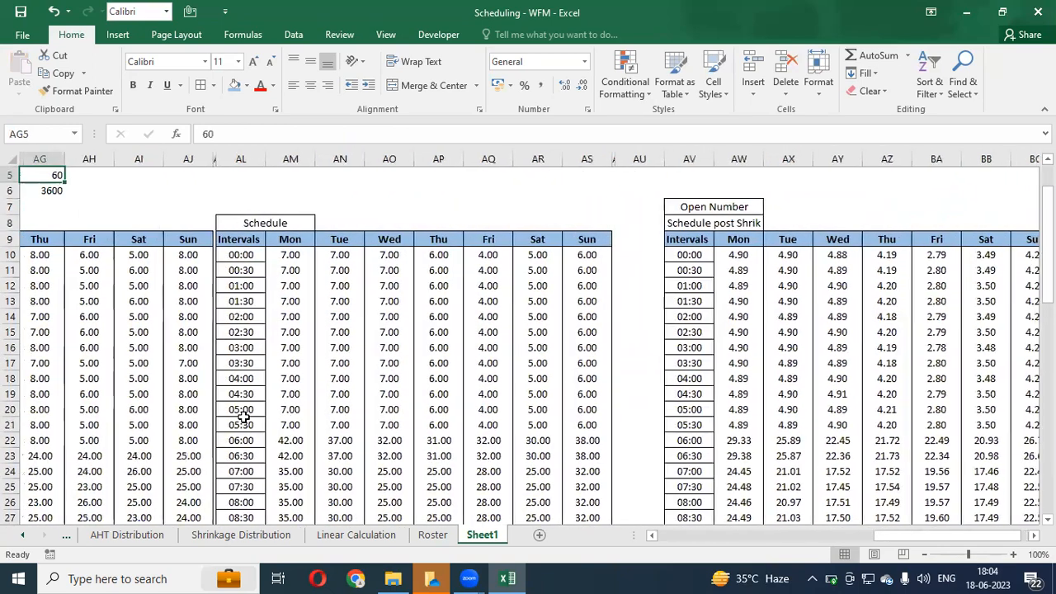
key(Up)
key(Up)
key(Left)
key(Left)
key(Left)
key(Left)
key(Left)
key(Left)
key(Left)
key(Left)
key(Left)
key(Left)
key(Left)
key(Left)
key(Left)
key(Left)
key(Left)
key(Left)
key(Left)
key(Left)
key(Left)
key(Left)
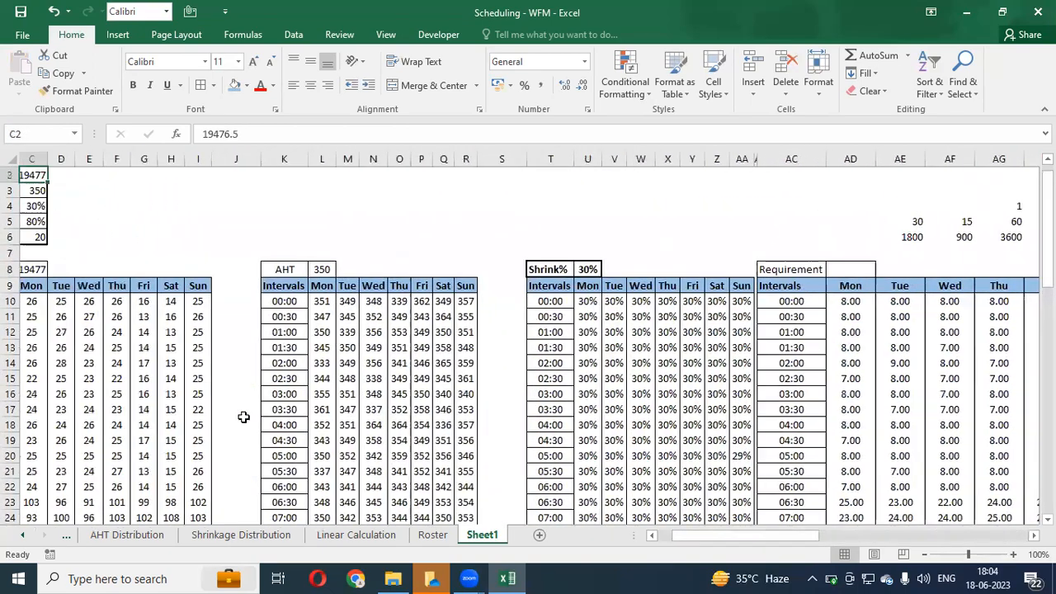
key(Up)
key(Left)
key(Left)
key(Down)
key(Down)
key(Right)
key(Right)
key(Down)
key(Down)
key(Left)
key(Right)
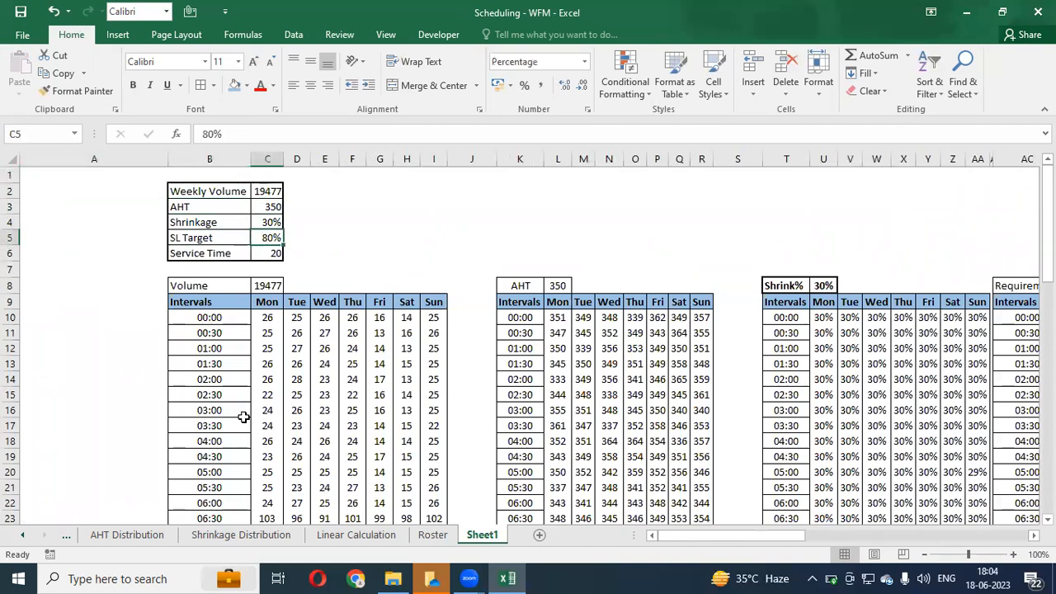
- Look across the Volume, AHT, Shrink%, Requirement and Schedule tables along row 9, ending at the Open Number table
key(Down)
key(Down)
key(Down)
key(Down)
key(Right)
key(Right)
key(Right)
key(Right)
key(Right)
key(Right)
key(Right)
key(Right)
key(Right)
key(Right)
key(Right)
key(Right)
key(Right)
key(Right)
key(Right)
key(Right)
key(Right)
key(Right)
key(Right)
key(Right)
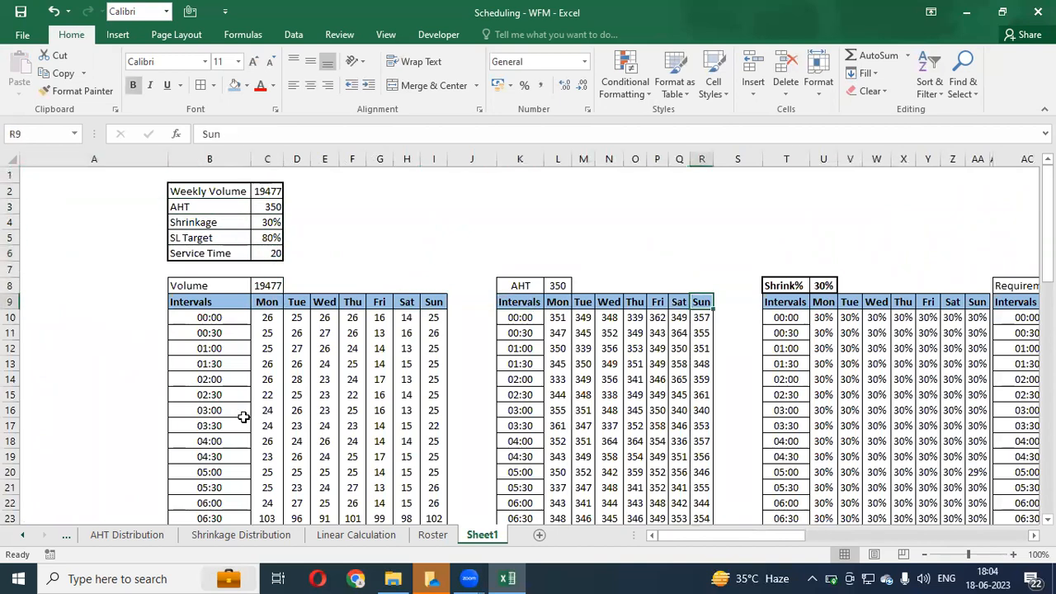
key(Right)
key(Right)
key(Right)
key(Right)
key(Right)
key(Right)
key(Right)
key(Right)
key(Right)
key(Right)
key(Right)
key(Right)
key(Right)
key(Right)
key(Right)
key(Right)
key(Right)
key(Right)
key(Right)
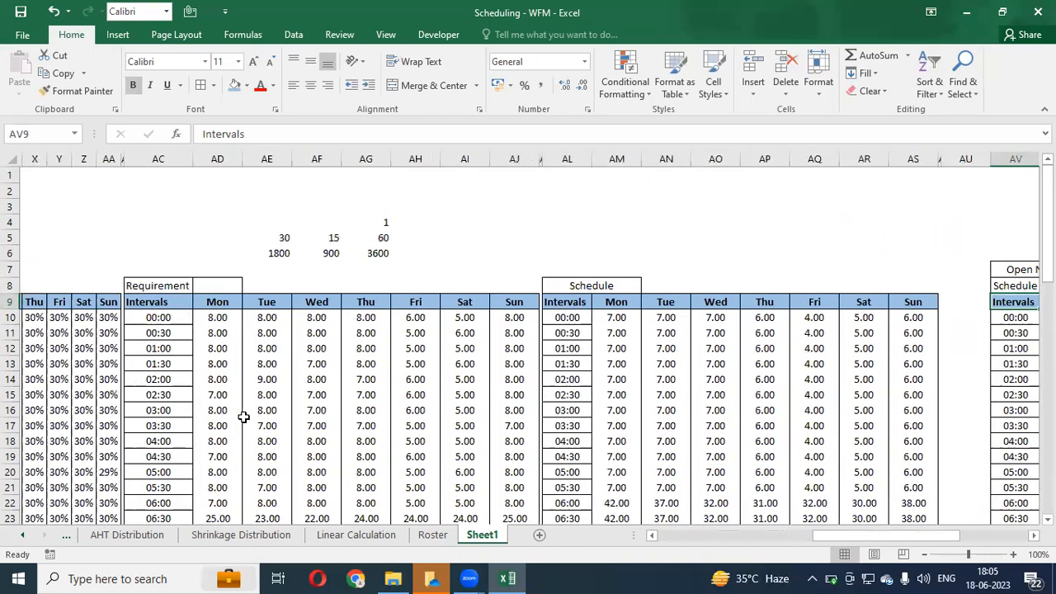
key(ctrl+Right)
key(ctrl+Left)
key(ctrl+Left)
key(Left)
key(Left)
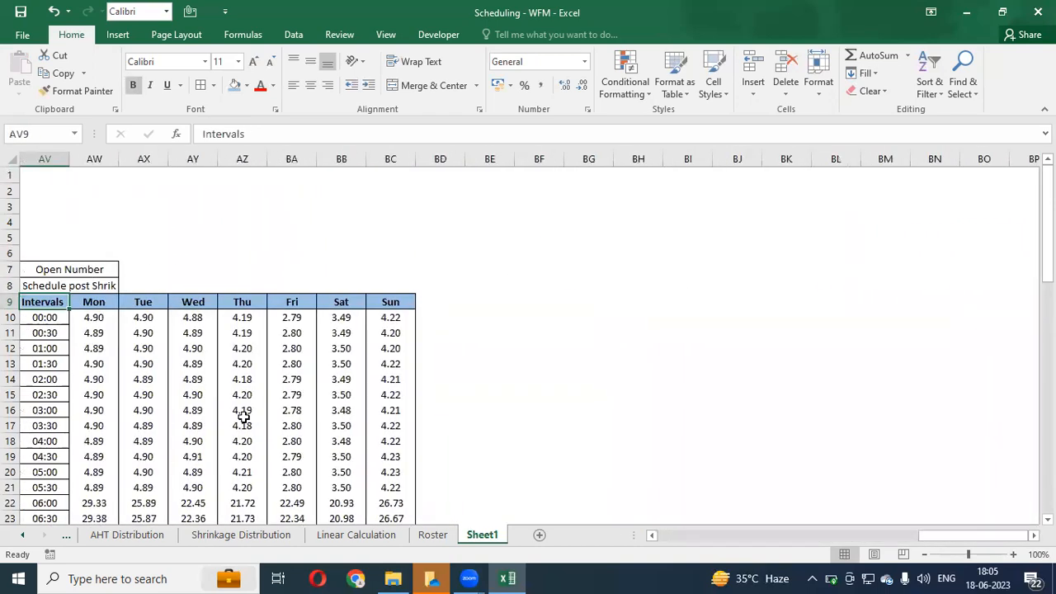
- Duplicate the whole Open Number table, AV7:BC58 including its headings and Total row, starting at BE7
key(Right)
key(Right)
key(Up)
key(Up)
key(ctrl+shift+Down)
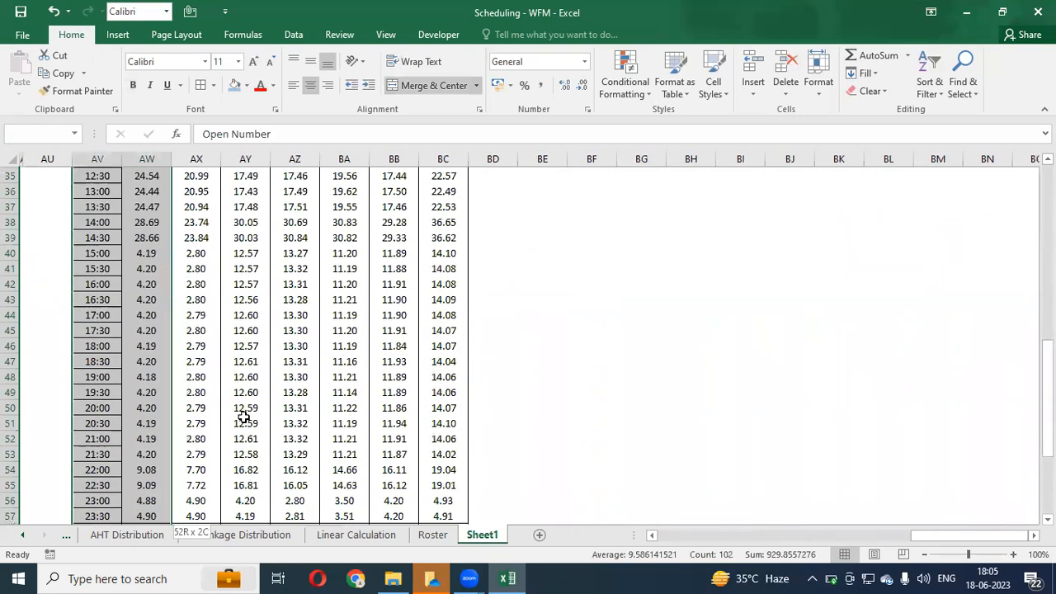
key(shift+Right)
key(shift+Right)
key(shift+Right)
key(shift+Right)
key(shift+Right)
key(shift+Right)
key(ctrl+c)
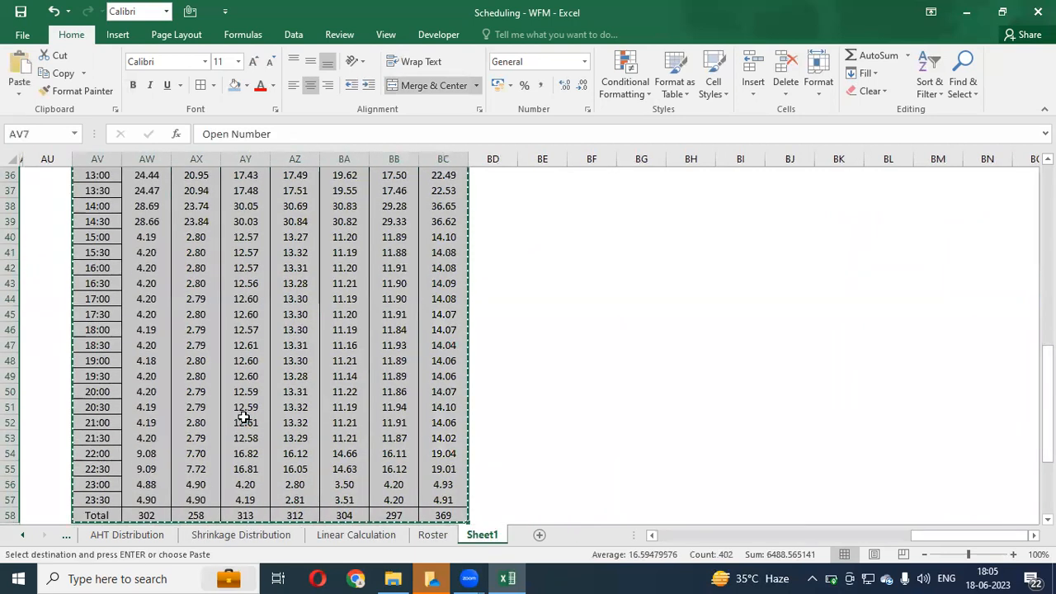
key(Up)
key(Down)
key(Right)
key(Right)
key(Right)
key(Right)
key(Right)
key(Right)
key(Right)
key(Right)
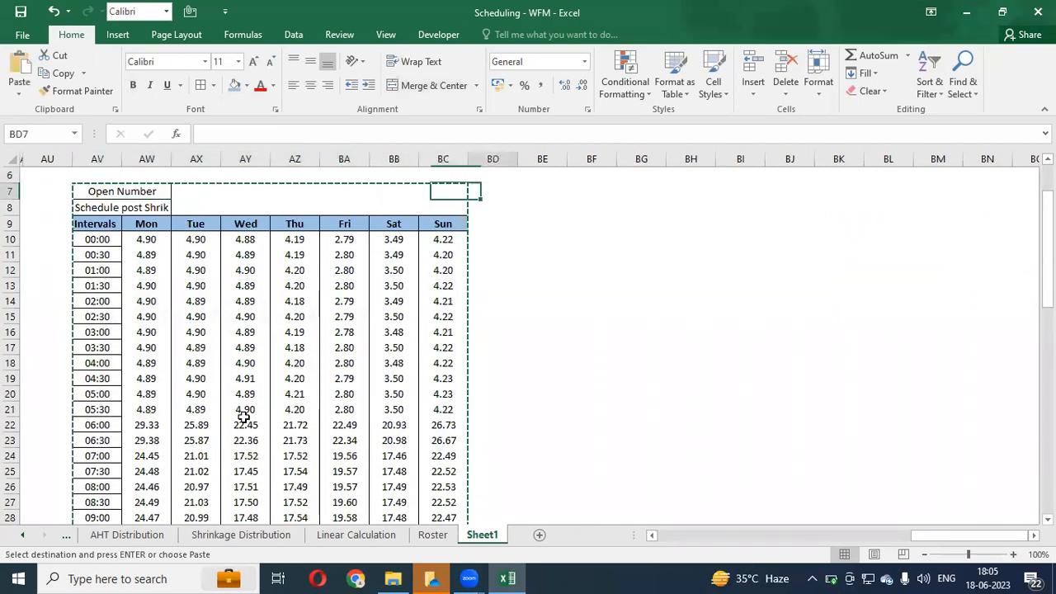
key(Return)
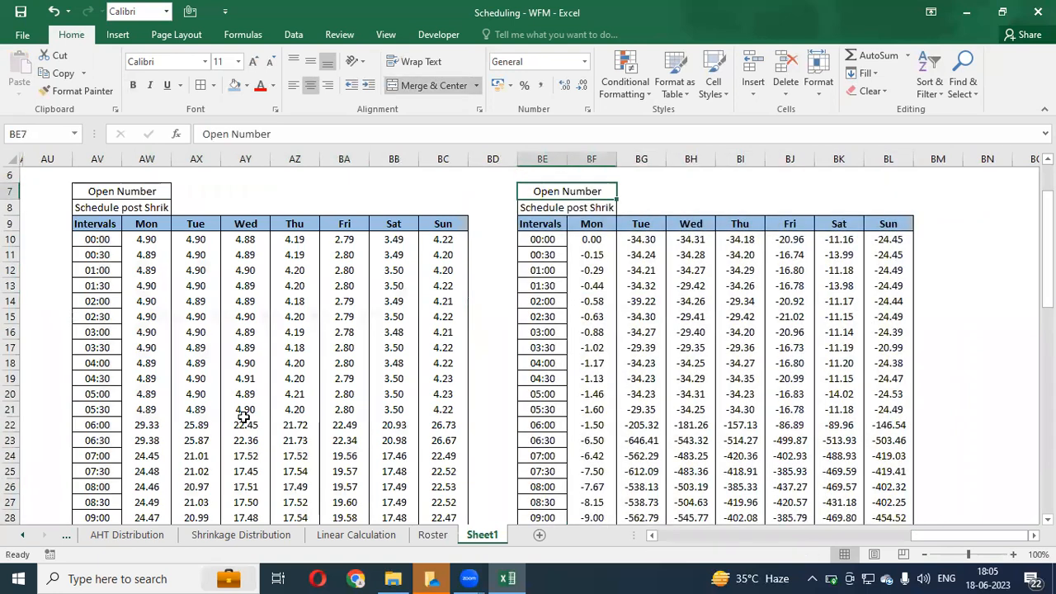
- Remove the Open Number heading from the duplicated table by pasting the blank cells BE6:BF6 over BE7:BF7
key(Up)
key(ctrl+c)
key(shift+Right)
key(ctrl+c)
key(Down)
key(Return)
key(Down)
key(Down)
key(Up)
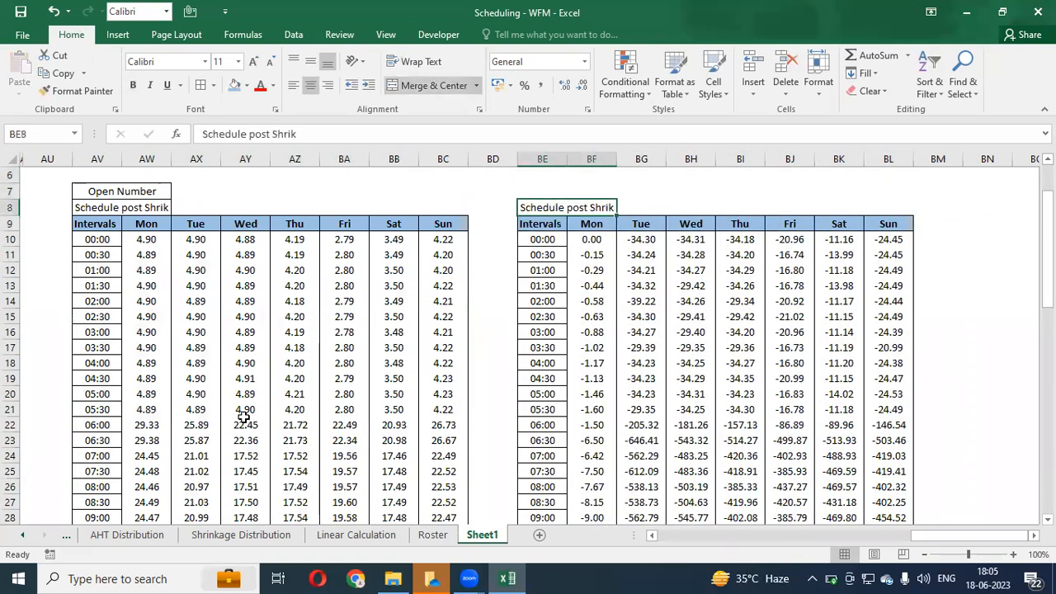
- Replace the duplicated table's Schedule post Shrik heading in BE8 with Projected SL%
text(SL%)
key(F2)
key(Left)
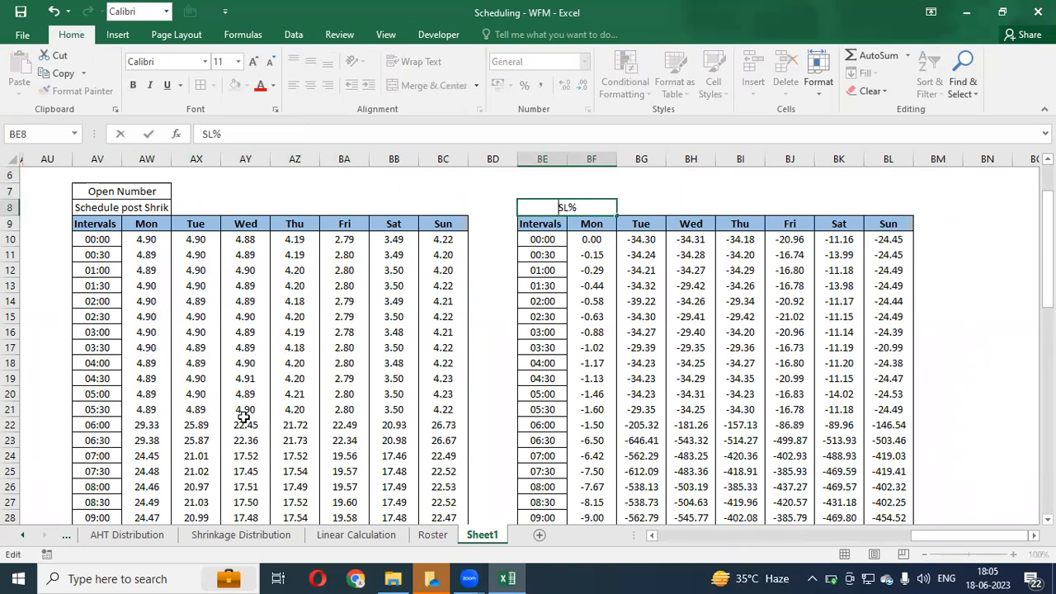
text(Projec)
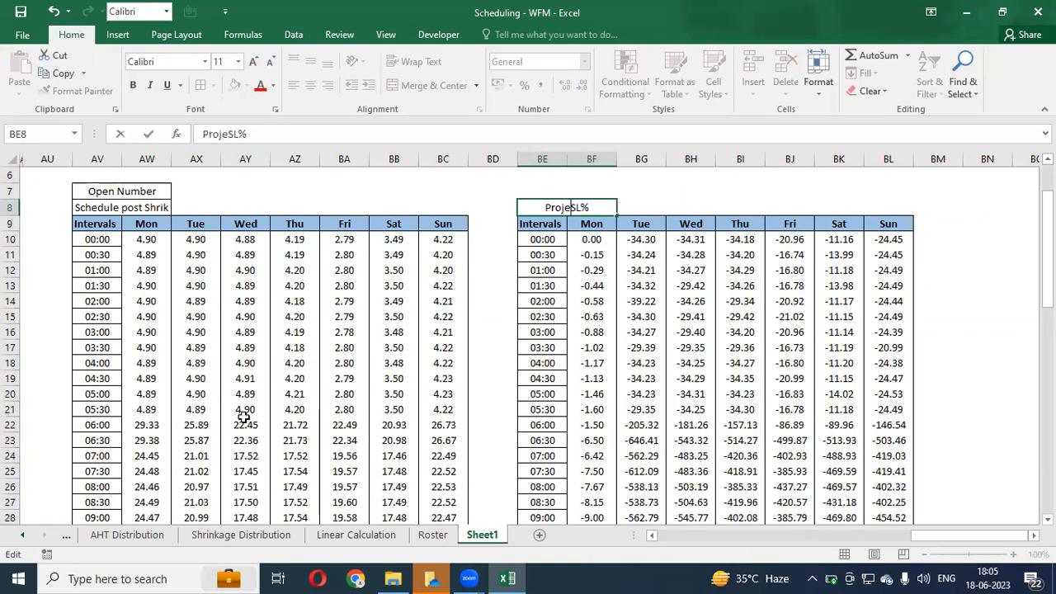
text(ted)
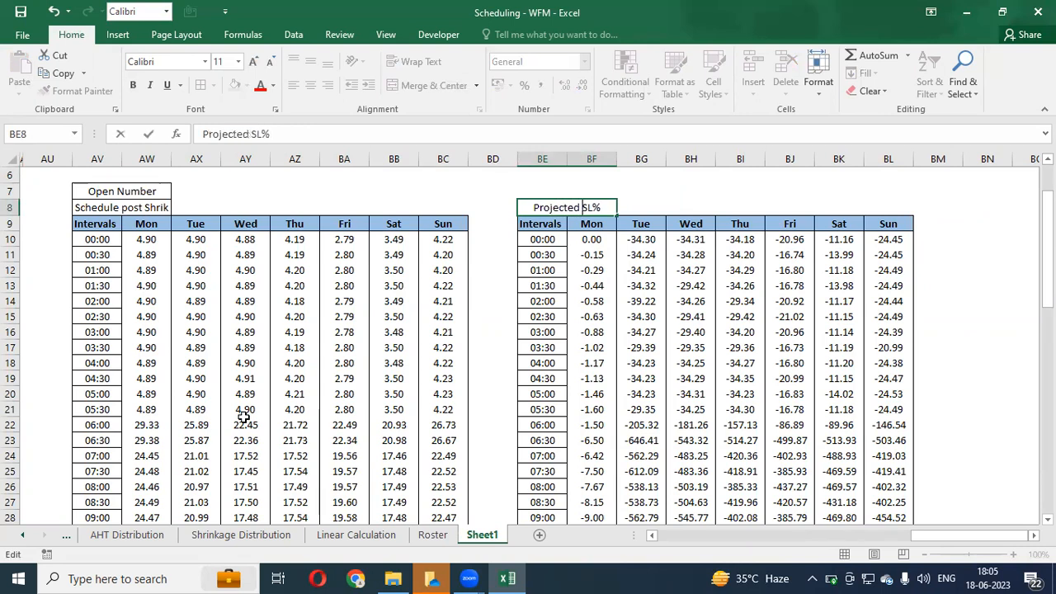
key(Return)
- Clear the Monday to Sunday interval values in BF10:BL57 of the Projected SL% table, leaving out the Total row
key(Down)
key(Right)
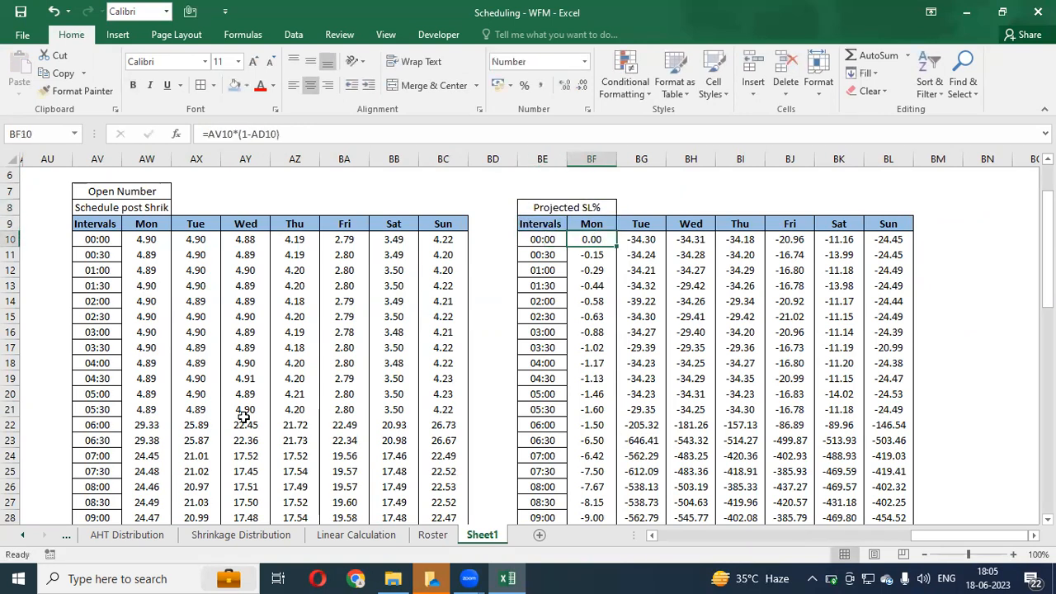
key(ctrl+shift+Right)
key(ctrl+shift+Down)
key(shift+Up)
key(Delete)
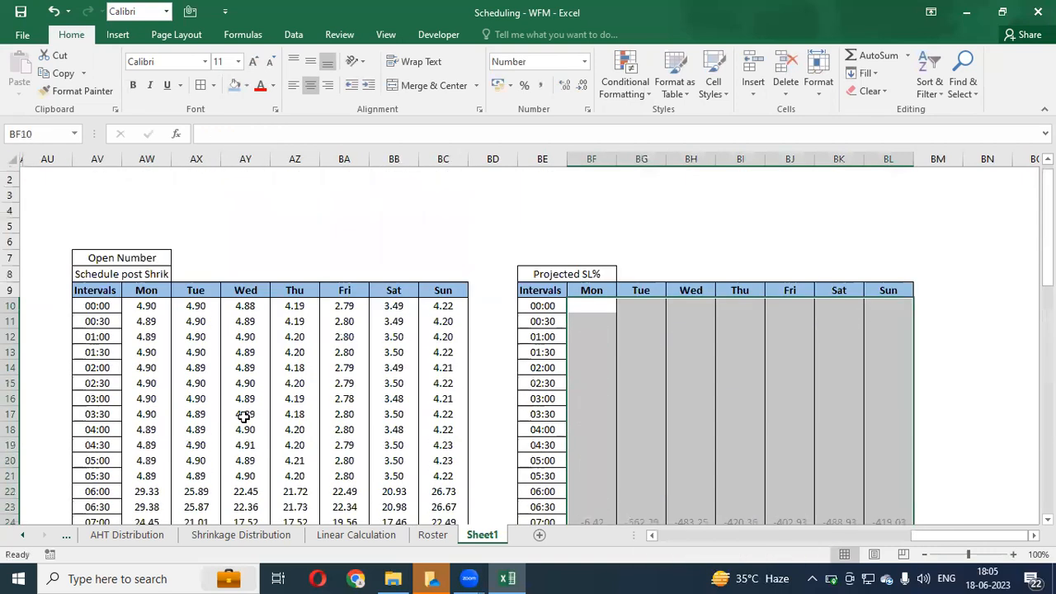
key(Up)
key(Down)
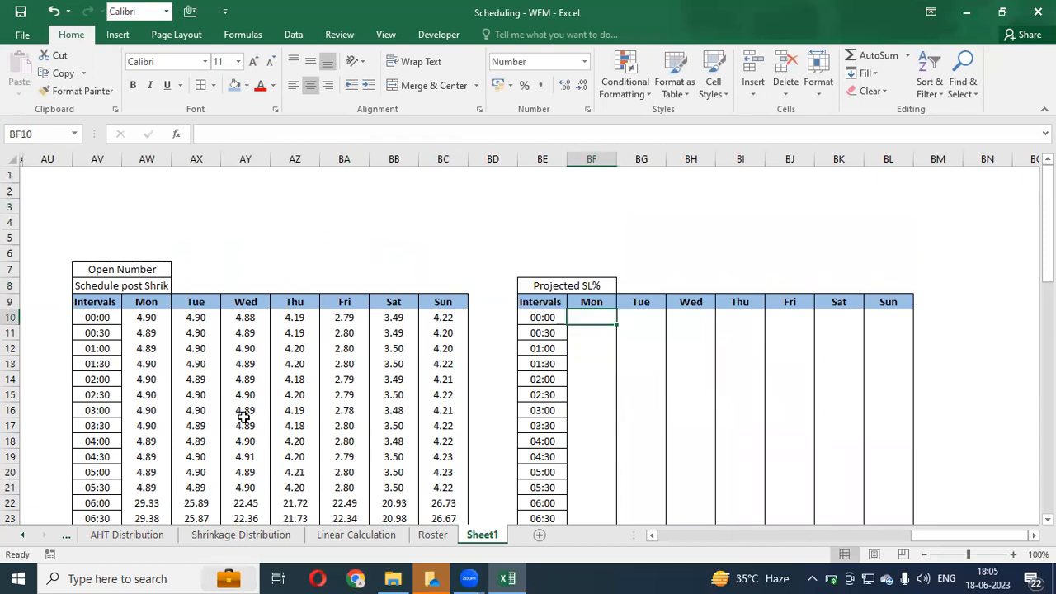
- Review the Requirement, Shrink%, AHT and Volume interval tables on Sheet1, along with the weekly volume, SL target and service time inputs
key(Left)
key(Left)
key(Left)
key(Left)
key(Left)
key(Left)
key(Left)
key(Left)
key(Left)
key(Left)
key(Left)
key(Left)
key(Left)
key(Left)
key(Left)
key(Left)
key(Left)
key(Left)
key(Left)
key(Left)
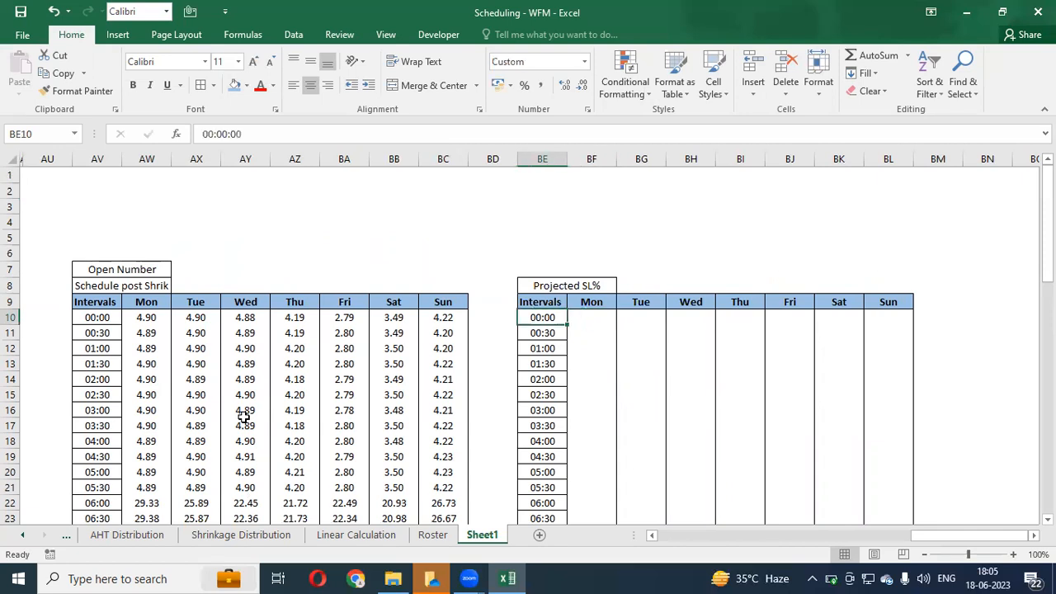
key(Left)
key(Left)
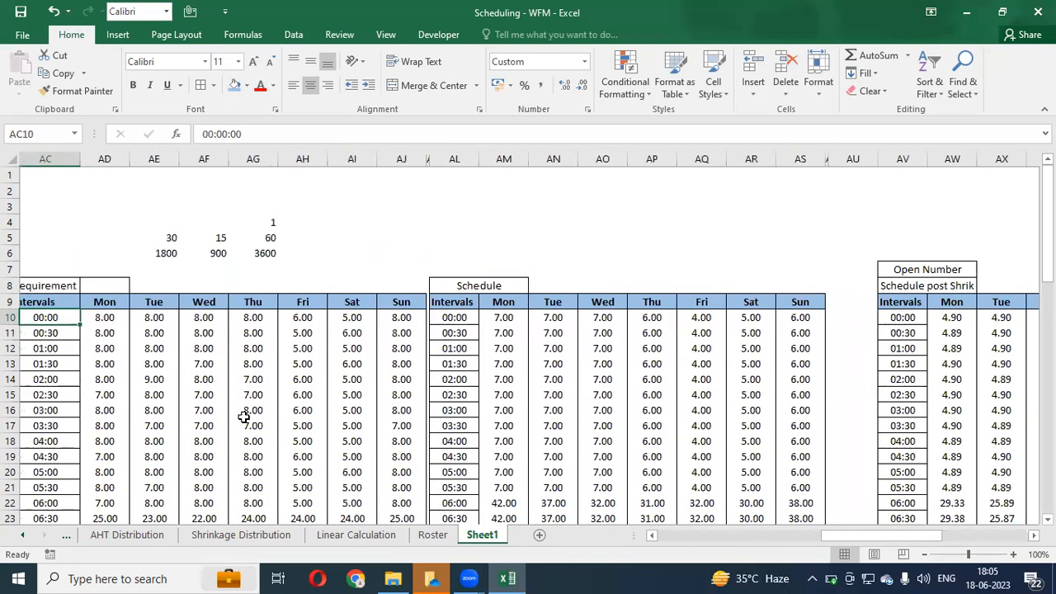
key(Left)
key(Left)
key(Left)
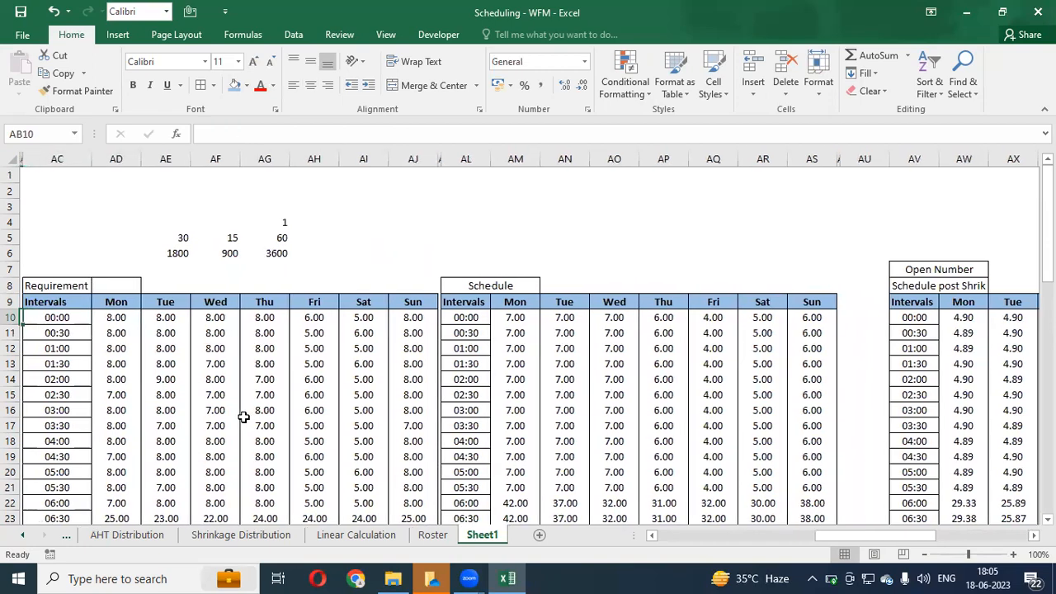
key(Left)
key(Left)
key(Left)
key(Left)
key(Left)
key(Left)
key(Left)
key(Left)
key(Left)
key(Left)
key(Left)
key(Left)
key(Left)
key(Left)
key(Left)
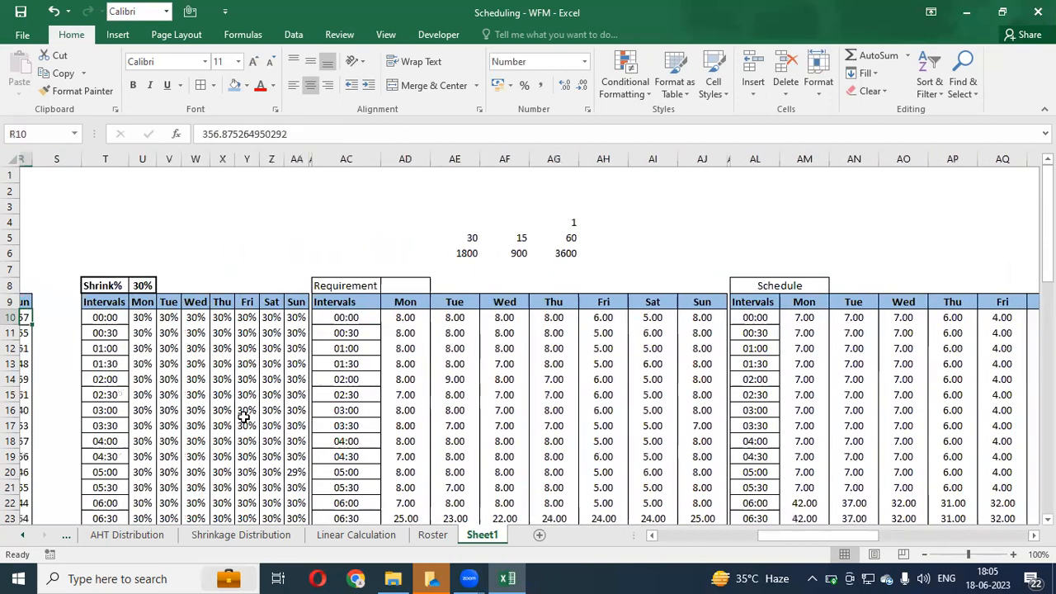
key(Left)
key(Left)
key(Left)
key(Left)
key(Left)
key(Left)
key(Left)
key(Left)
key(Left)
key(Left)
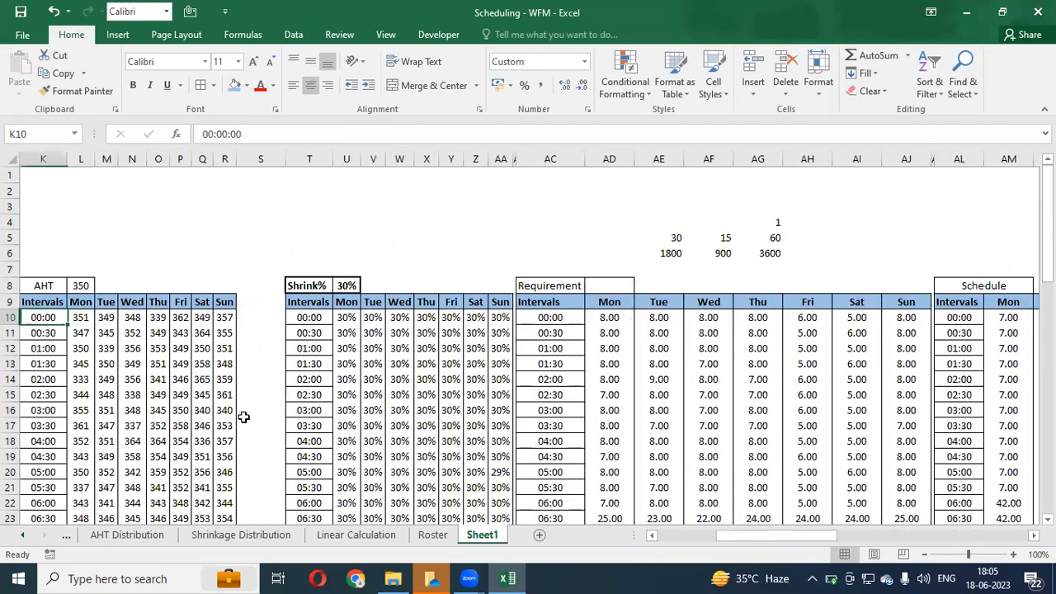
key(Right)
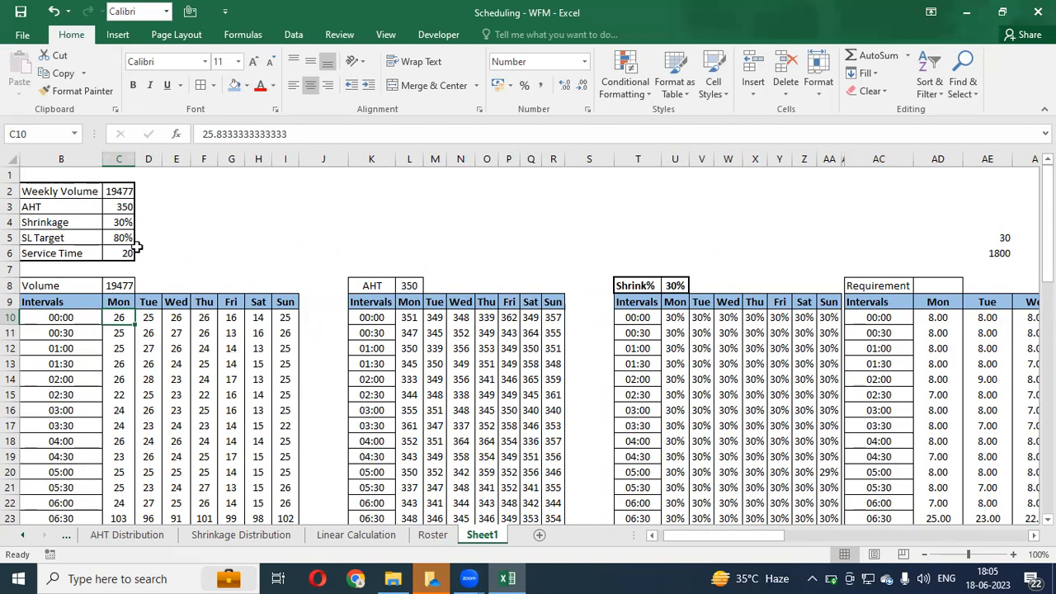
- Examine the Schedule table's 00:00 row from Sunday to Monday and its source formulas in the Linear Calculation sheet
key(ctrl+Right)
key(ctrl+Right)
key(ctrl+Right)
key(ctrl+Right)
key(ctrl+Right)
key(ctrl+Right)
key(ctrl+Right)
key(ctrl+Right)
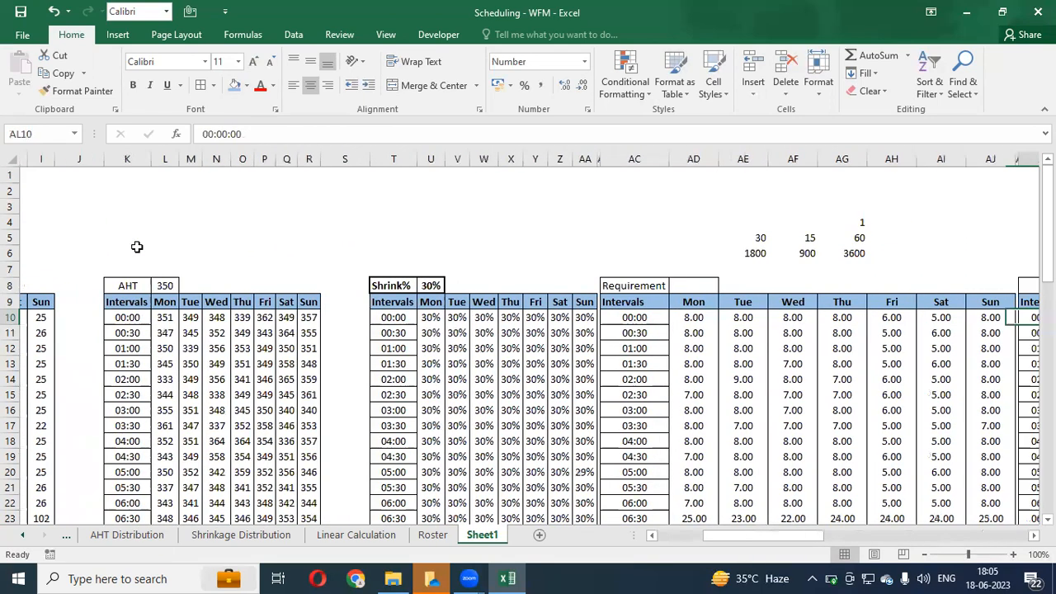
key(ctrl+Right)
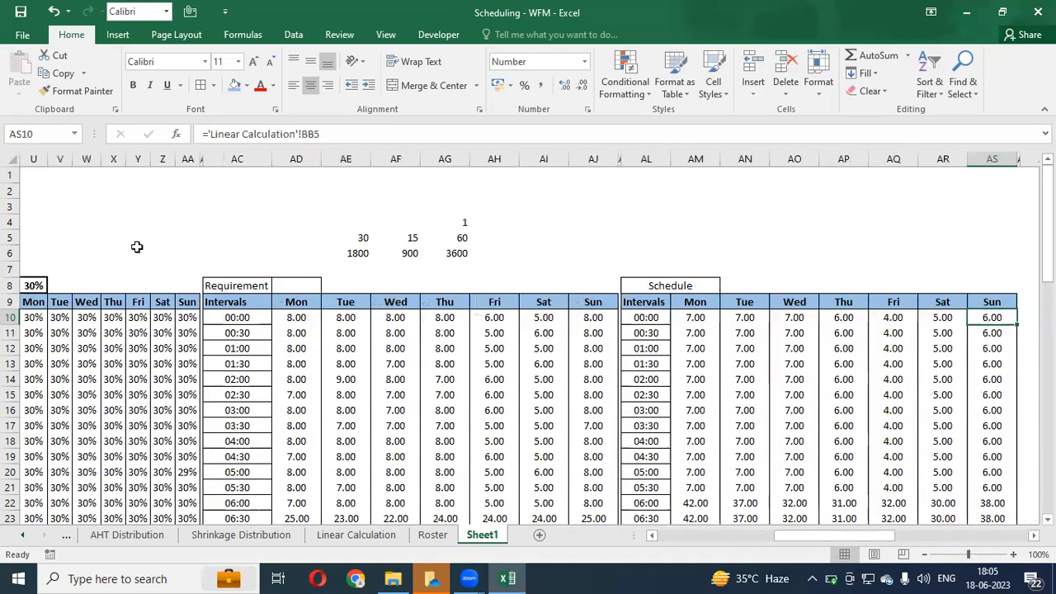
key(Left)
key(Left)
key(Left)
key(Left)
key(Left)
key(Left)
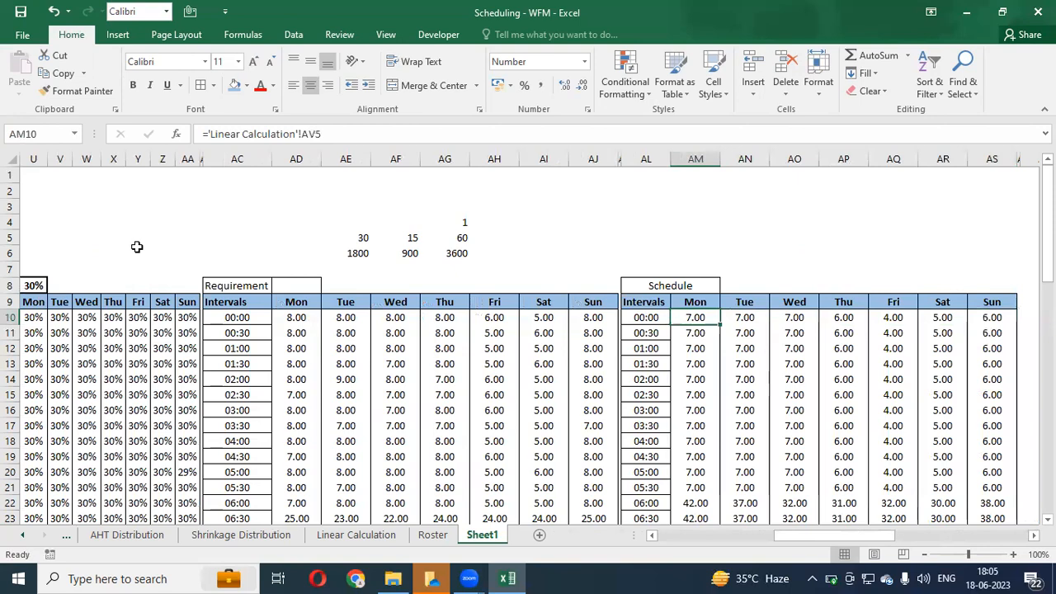
- Inspect the Open Number table's headings and the shrinkage formula behind its Monday 00:00 value
key(ctrl+Right)
key(ctrl+Right)
key(ctrl+Right)
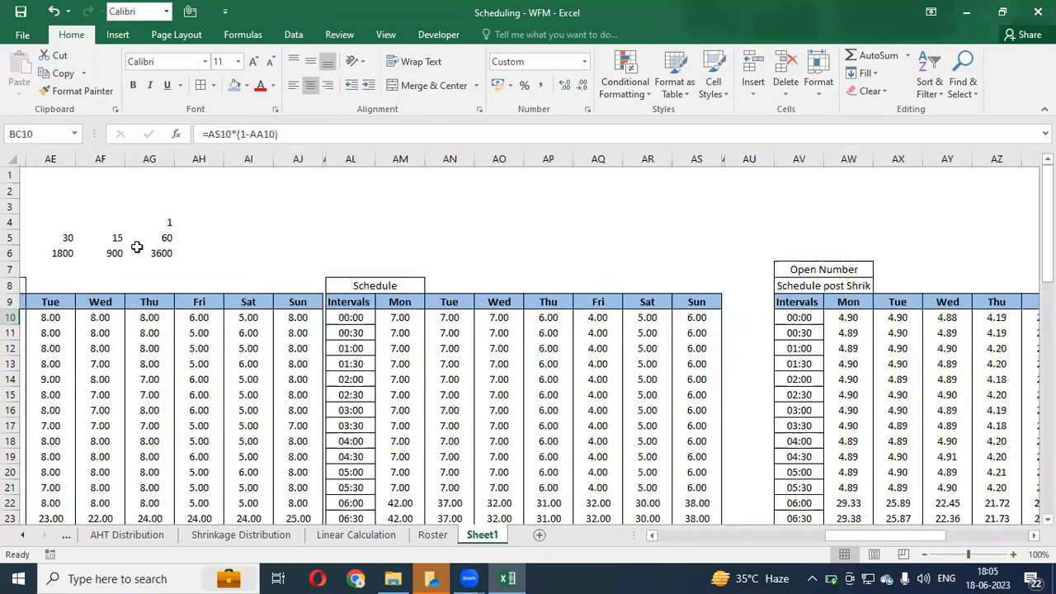
key(ctrl+Left)
key(Right)
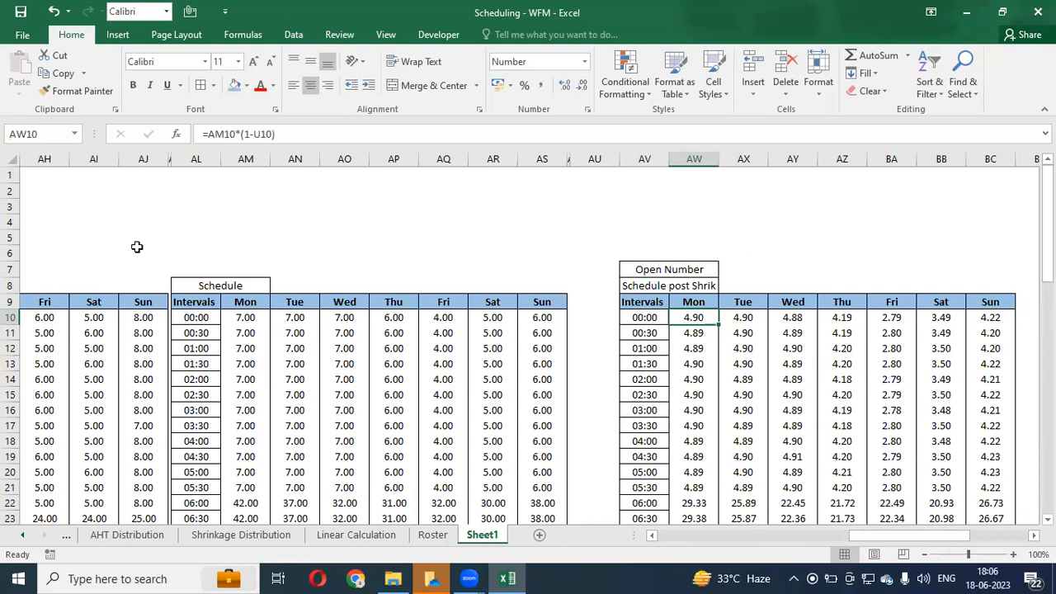
key(Up)
key(Up)
key(Up)
key(Up)
key(Down)
key(Down)
key(Down)
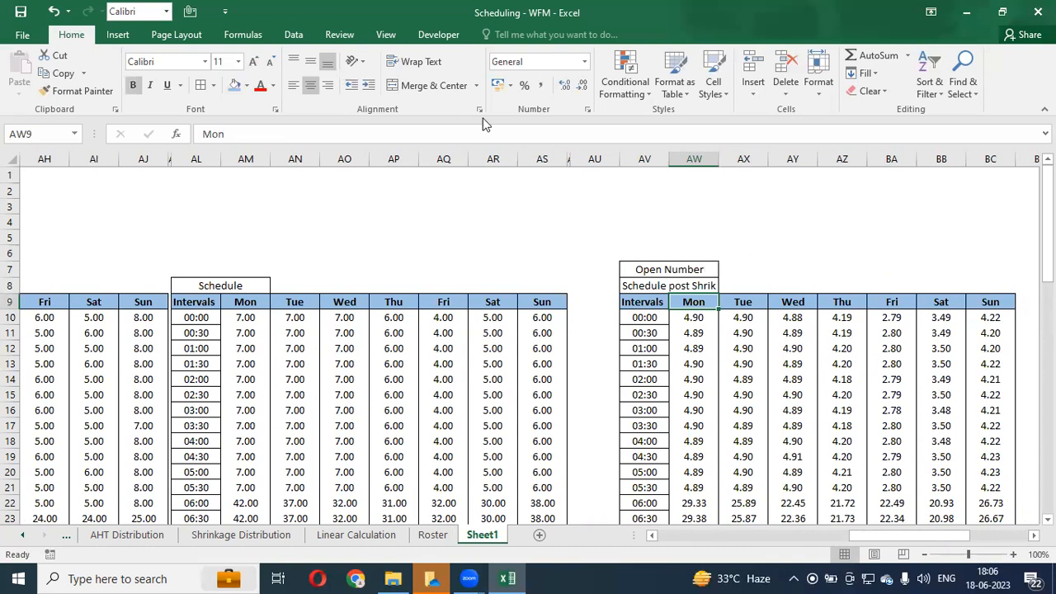
- Narrow blank column AU before the Open Number table and delete the surplus spacer column between it and the Schedule table
drag(619, 161, 574, 182)
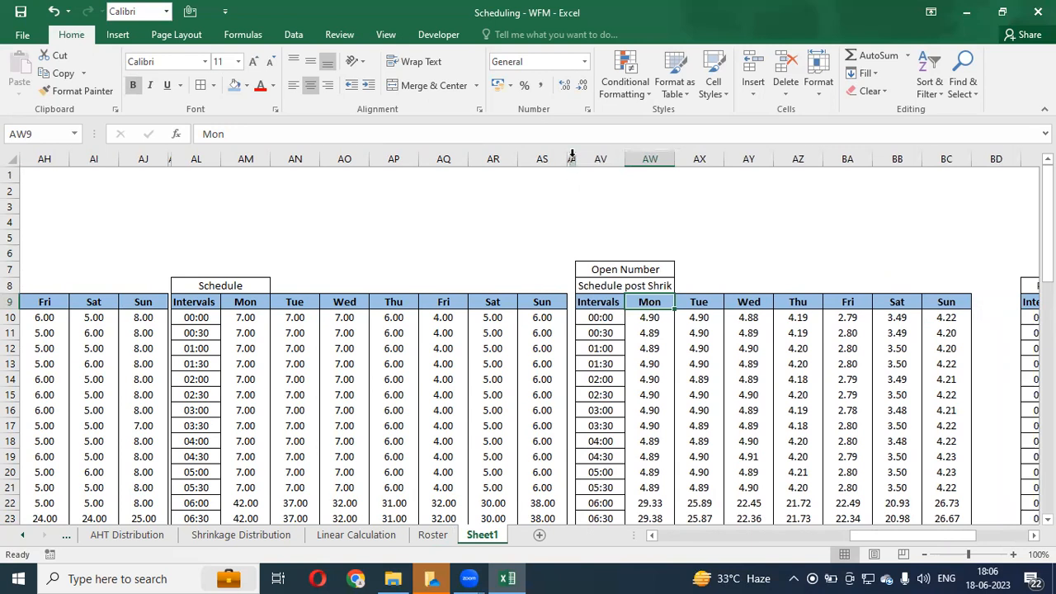
click(572, 156)
key(ctrl+minus)
- Examine the Monday 00:00 value of the Schedule table and the source formula it uses
key(Down)
key(Down)
key(Down)
key(Down)
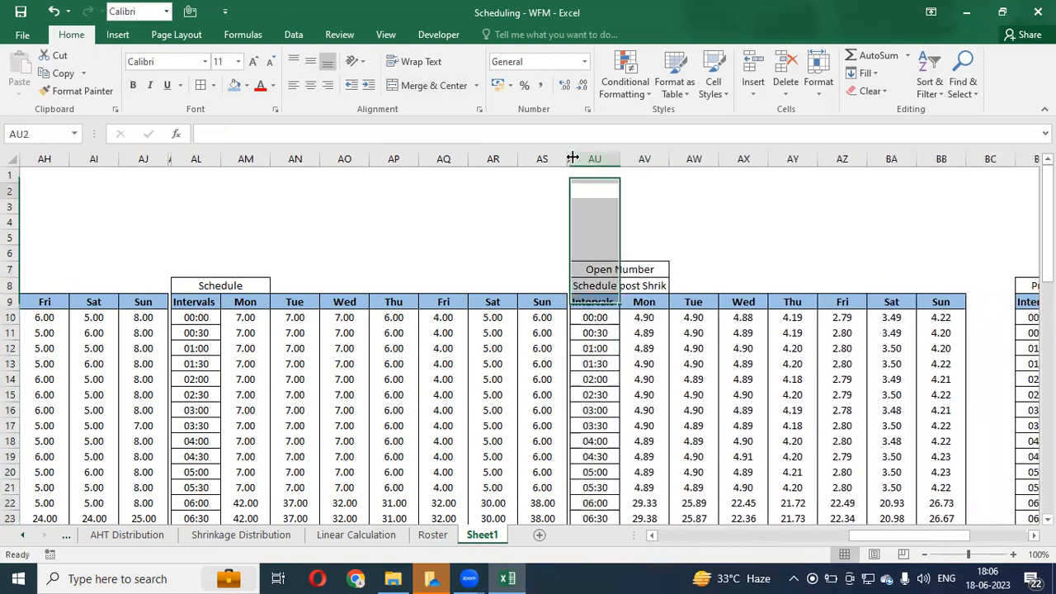
key(Down)
key(Down)
key(Down)
key(Down)
key(Down)
key(Down)
key(Down)
key(Left)
key(Left)
key(Up)
key(Up)
key(Left)
key(Left)
key(Left)
key(Left)
key(Left)
key(Left)
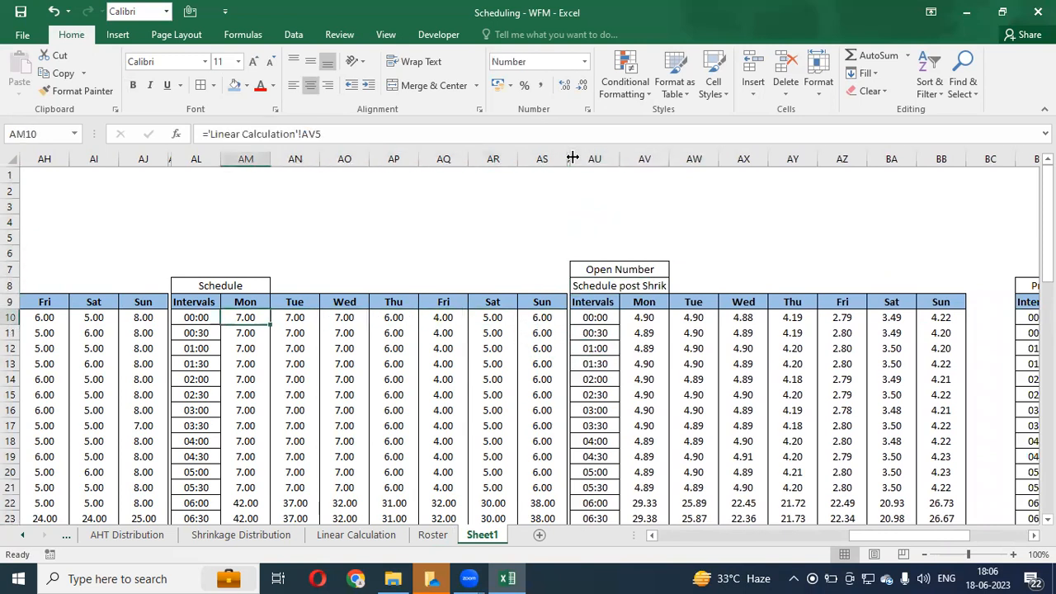
key(Left)
key(Left)
key(Right)
key(Right)
key(Up)
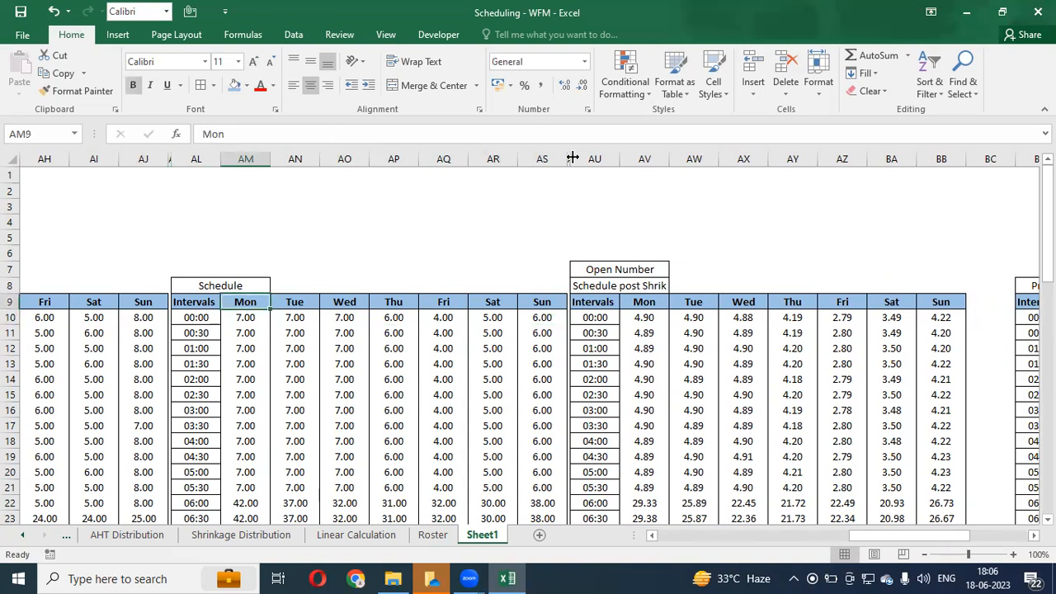
key(Down)
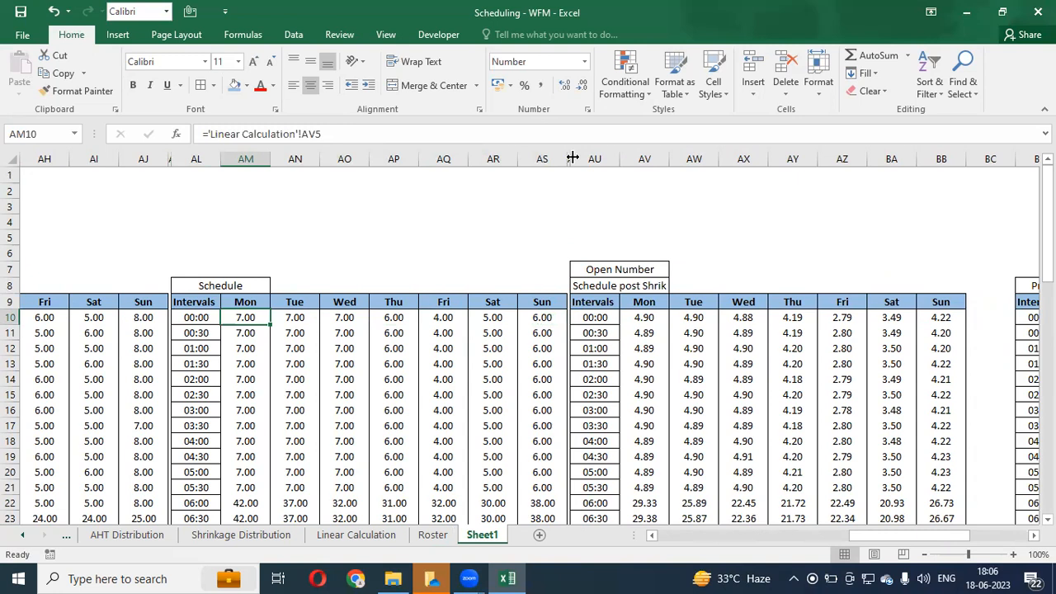
- Review the Roster sheet's shift timings, dates and weekly offs at the start of the roster
click(433, 536)
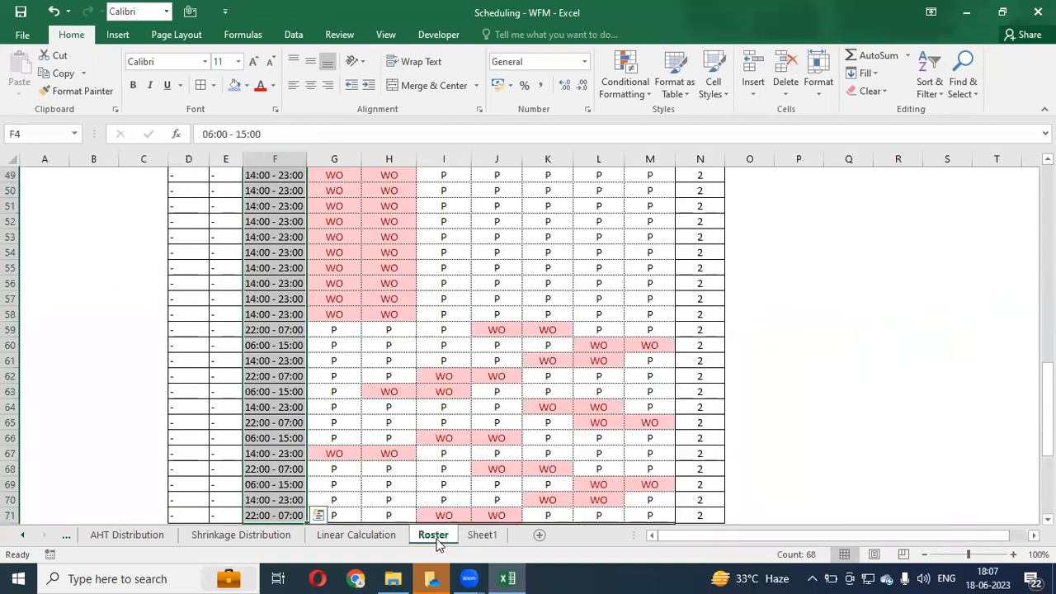
click(476, 293)
key(ctrl+Up)
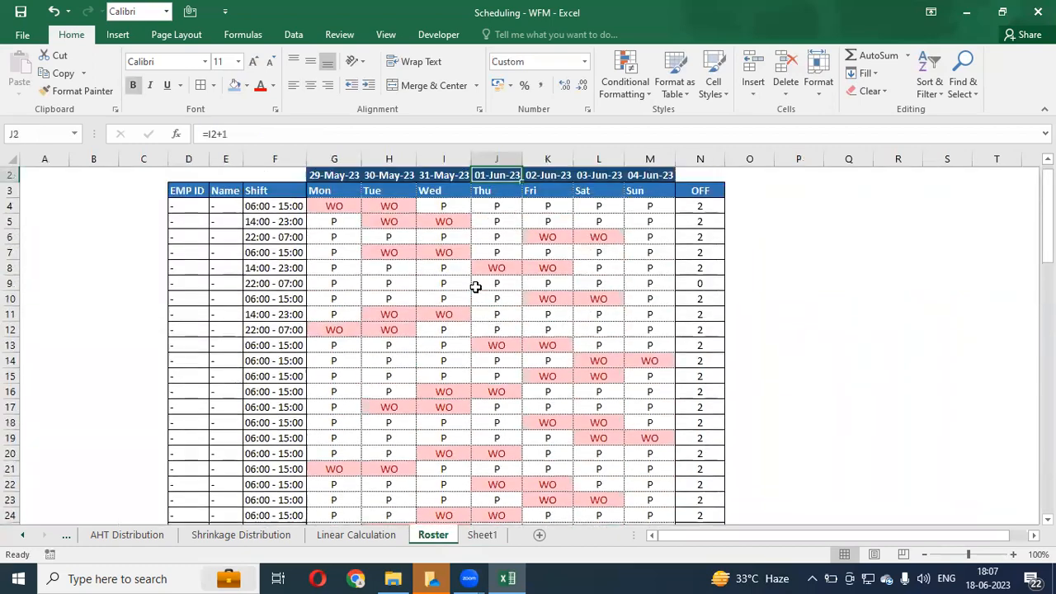
key(Down)
key(Left)
key(Left)
key(Left)
key(Down)
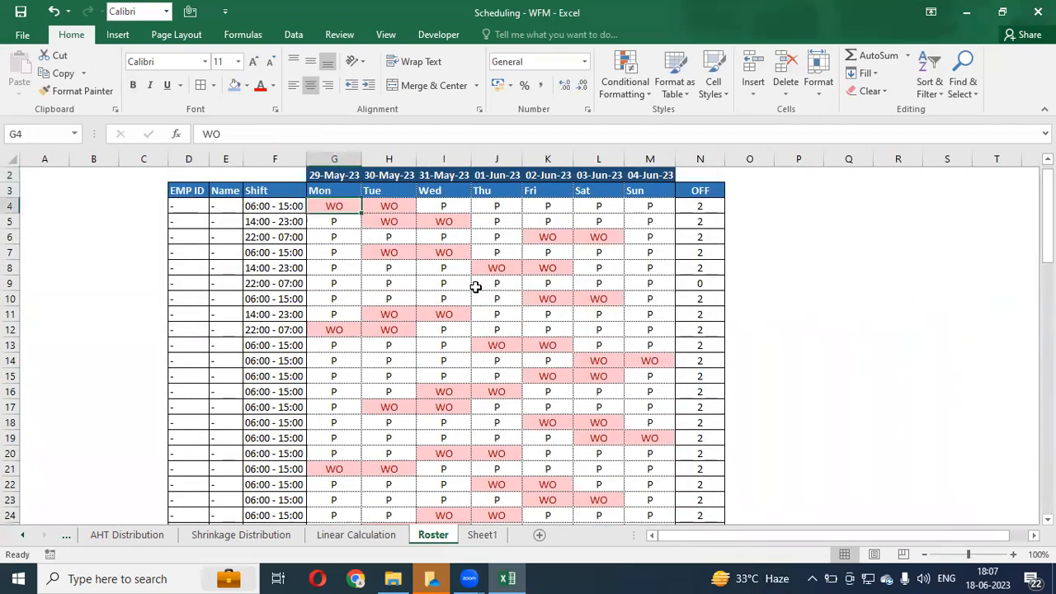
- Examine the 06:00 - 15:00 shift's daily headcounts and COUNTIFS formulas in the summary table below the roster
key(ctrl+Down)
key(ctrl+Down)
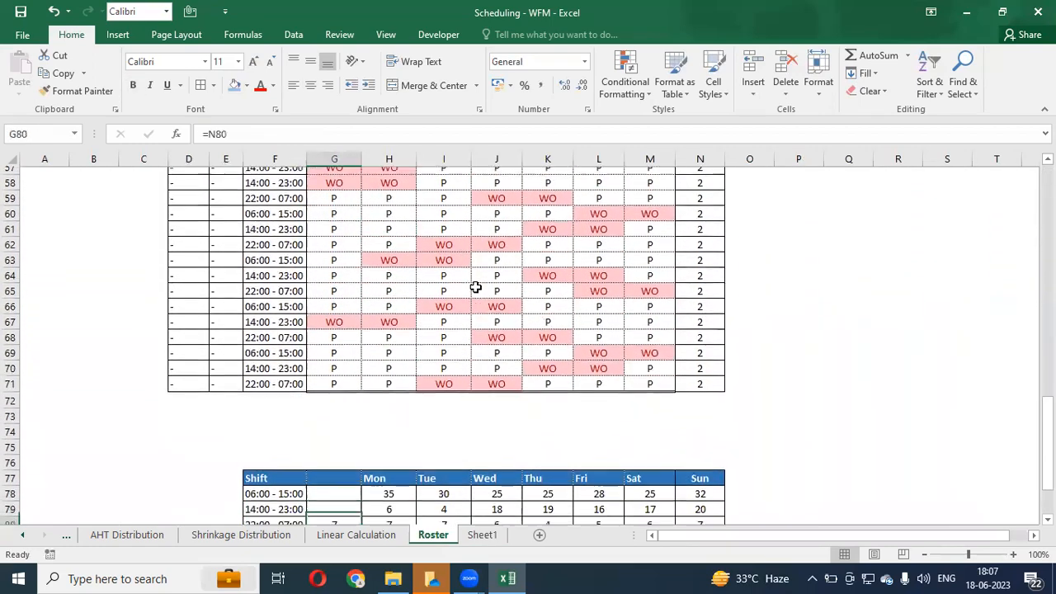
key(Down)
key(Down)
key(Up)
key(Up)
key(Right)
key(Up)
key(Up)
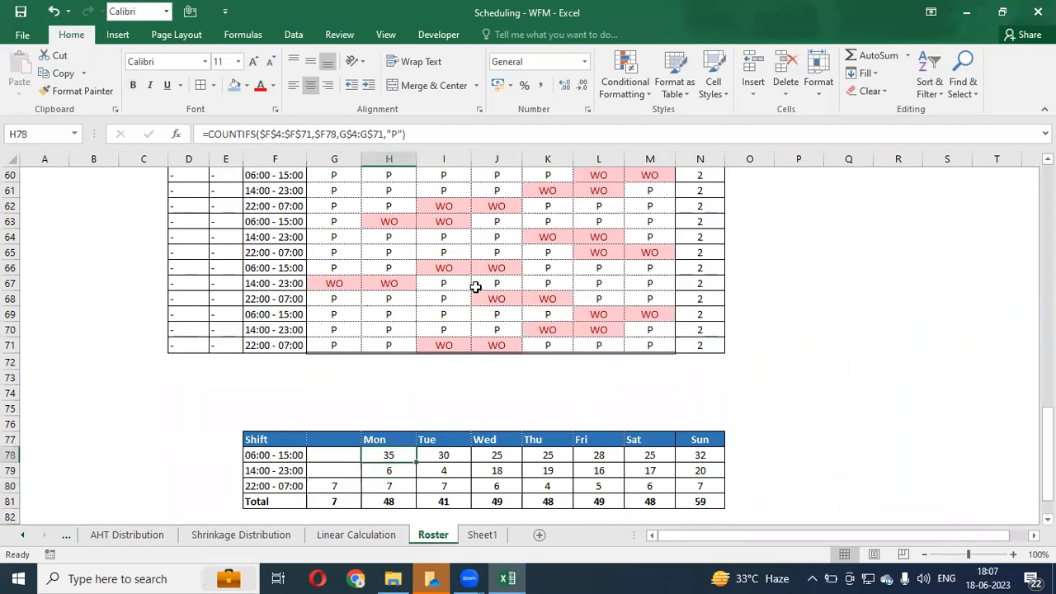
key(Right)
key(Right)
key(Right)
key(Right)
key(Right)
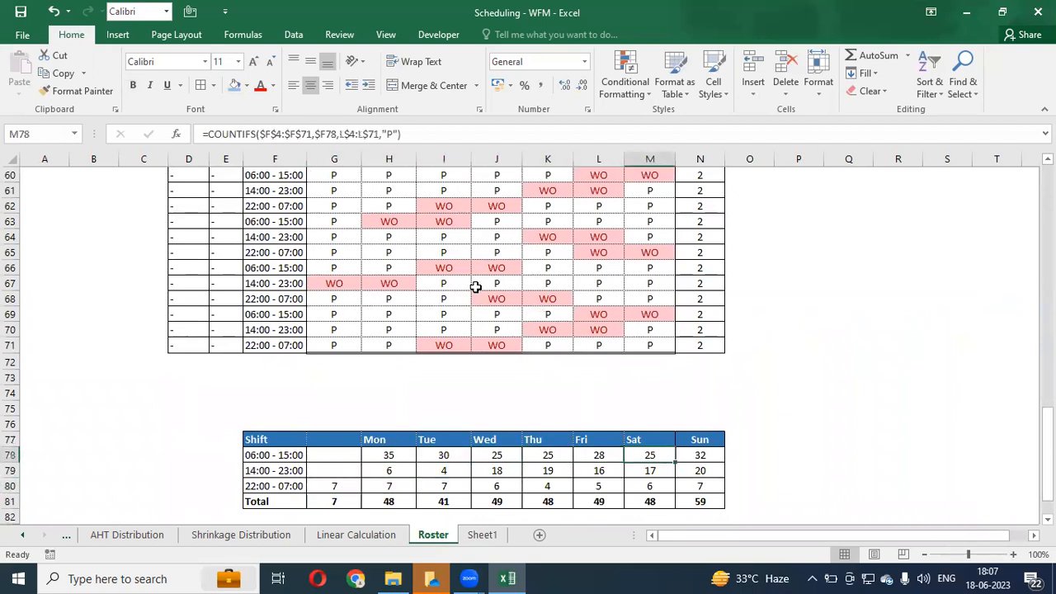
key(Right)
- Compare the daily headcounts of the 06:00 - 15:00, 14:00 - 23:00 and 22:00 - 07:00 shifts in the roster summary
key(Down)
key(Down)
key(Left)
key(Up)
key(Up)
key(Left)
key(Left)
key(Left)
key(Left)
key(Left)
key(Left)
key(Left)
key(Right)
key(Right)
key(Right)
key(Right)
key(Right)
key(Down)
key(Left)
key(Left)
key(Left)
key(Left)
key(Right)
key(Down)
key(Right)
key(Right)
key(Right)
key(Right)
key(Right)
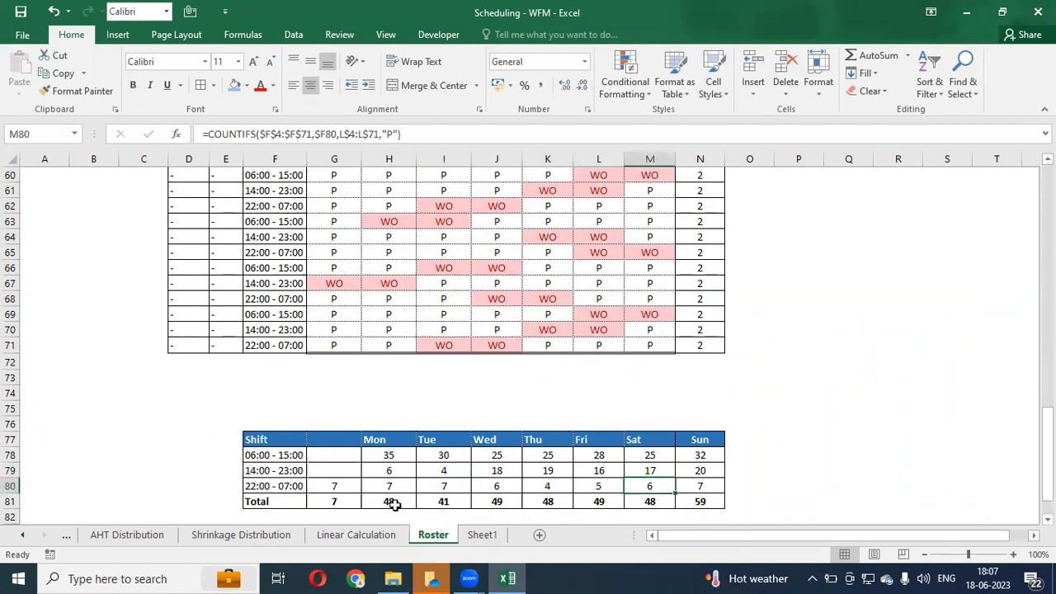
- Examine the Linear Calculation sheet's Schedule values and source formulas for the Monday 00:00 to 06:30 intervals
click(355, 534)
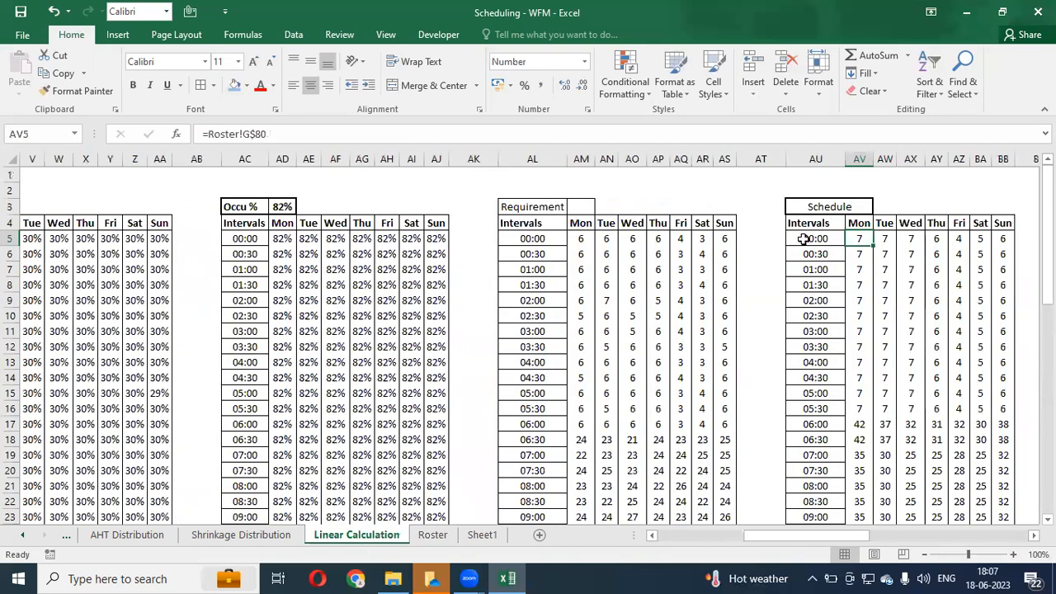
key(ctrl+shift+Right)
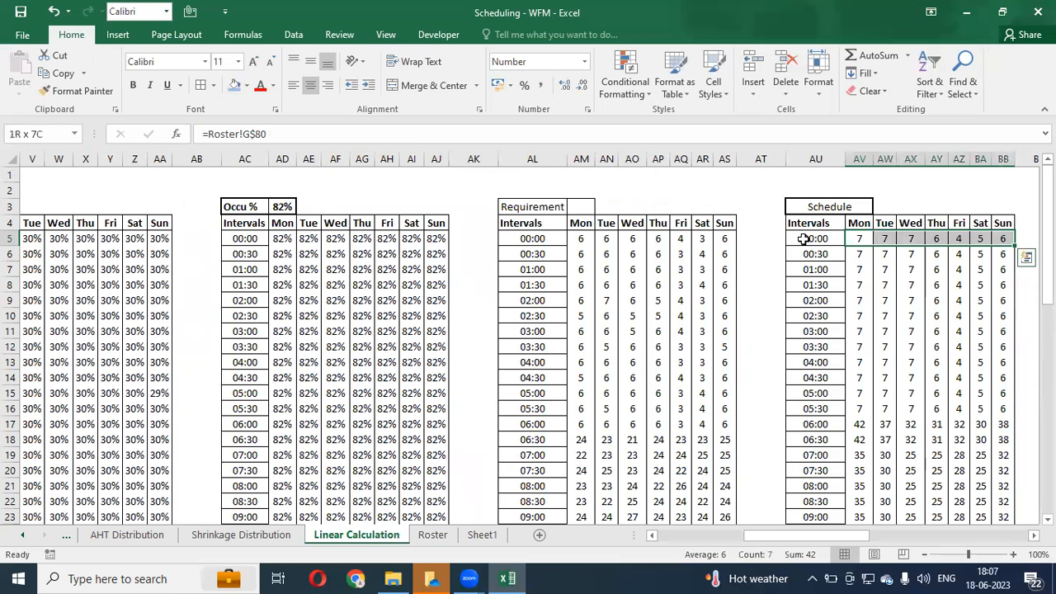
key(ctrl+q)
key(Down)
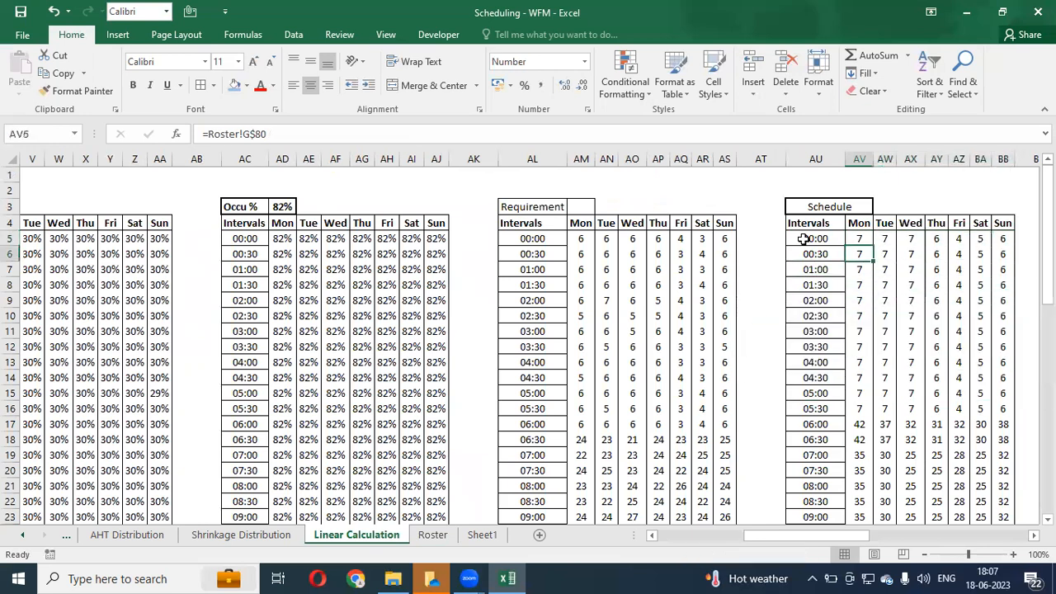
key(Down)
key(Down)
key(Down)
key(Down)
key(Down)
key(Down)
key(Down)
key(Down)
key(Down)
key(Down)
key(Down)
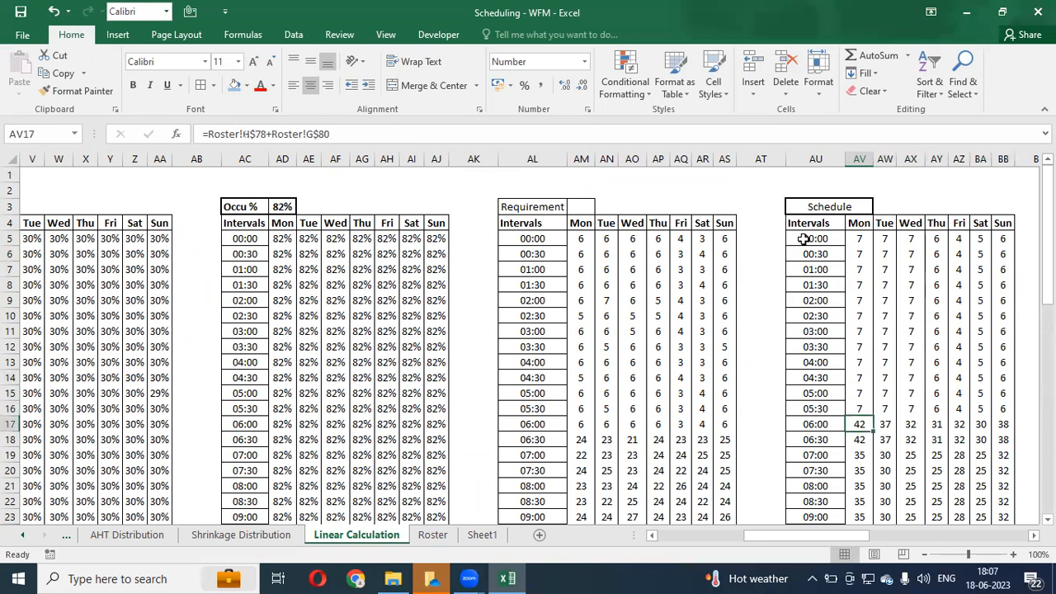
key(Down)
key(Down)
key(Down)
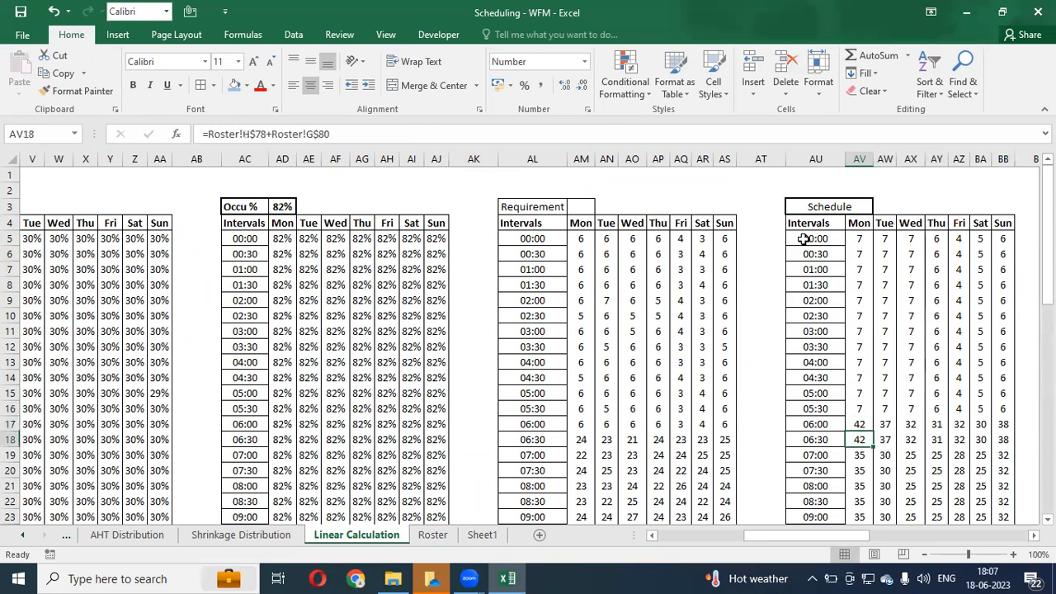
- Review the whole Linear Calculation Schedule table across Monday to Sunday, down to the 23:30 interval
key(ctrl+Up)
key(Down)
key(ctrl+shift+Right)
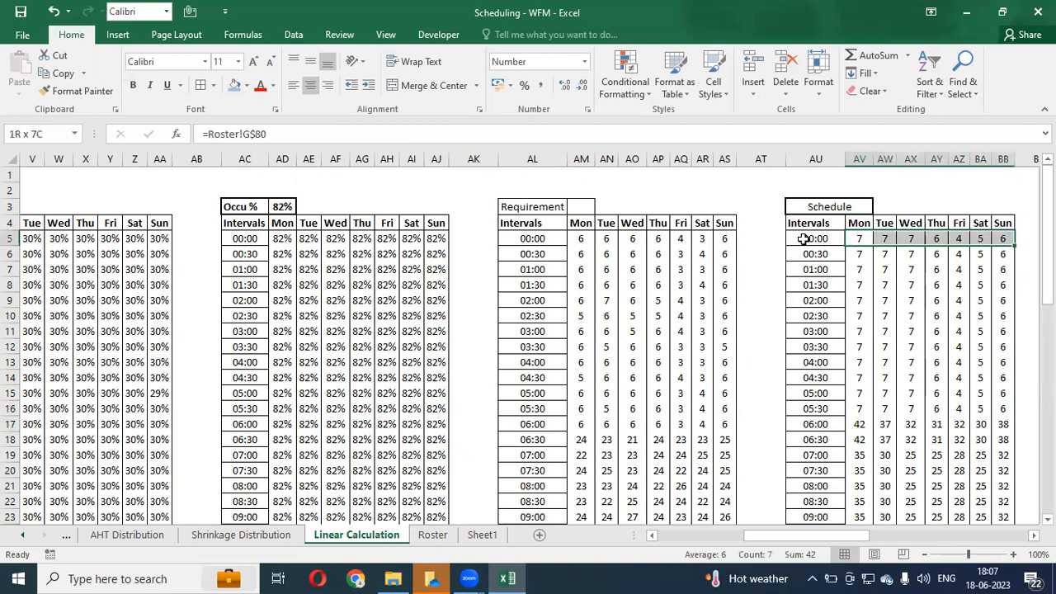
key(ctrl+shift+Down)
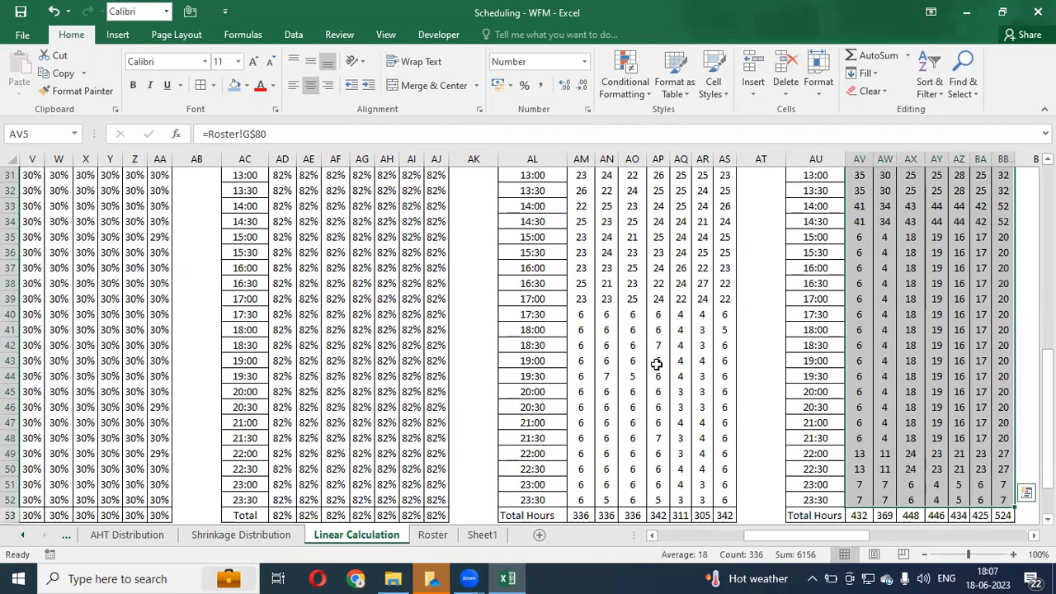
- Review the Schedule table on Sheet1 that links to the Linear Calculation sheet, from 00:00 down to its totals
click(492, 536)
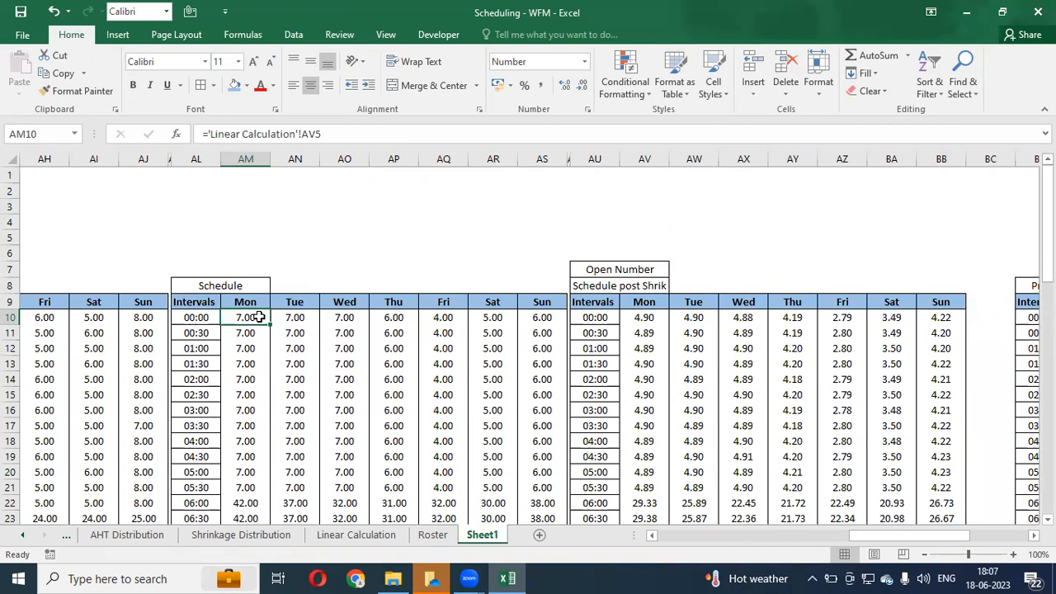
key(ctrl+shift+Right)
key(ctrl+shift+Down)
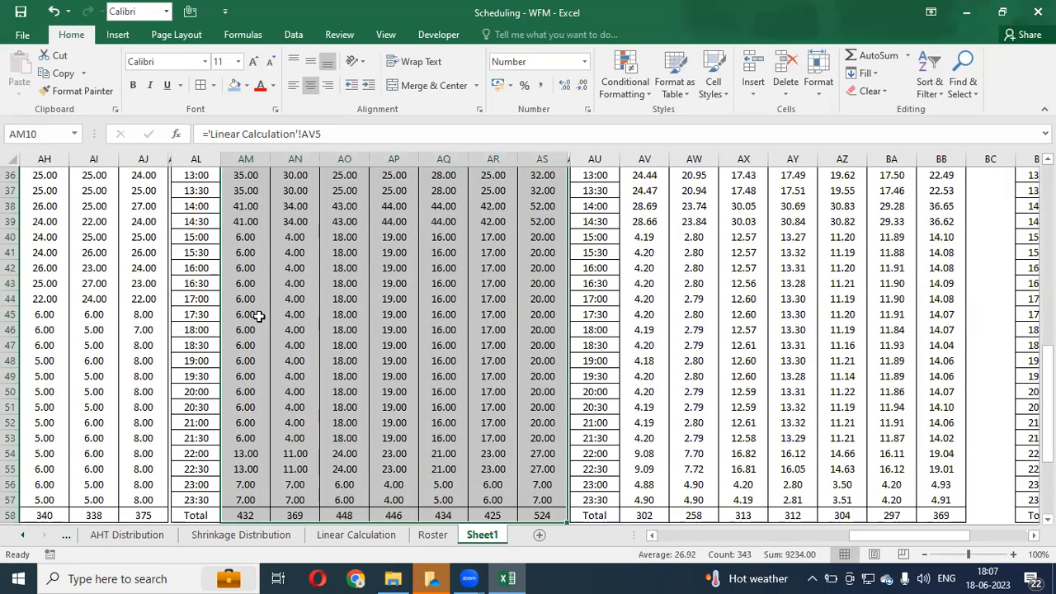
key(Up)
key(Down)
key(Down)
key(Up)
key(Up)
key(Up)
key(Up)
key(Down)
key(Down)
key(Right)
key(Right)
key(Right)
key(Right)
key(Right)
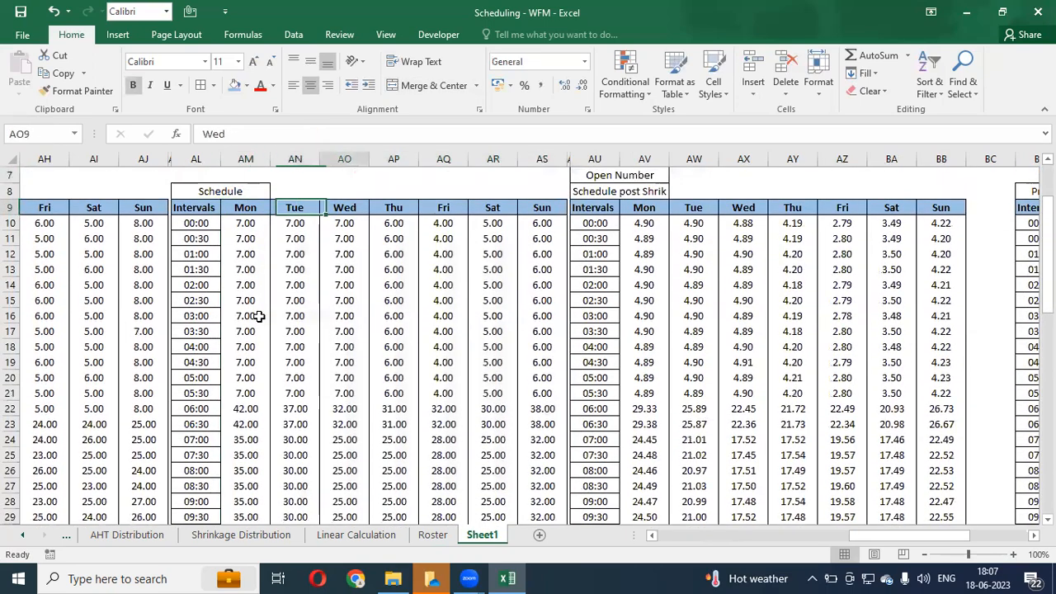
- Examine the Open Number table's post-shrinkage values and formulas from Monday to Sunday at 00:00, and Monday's column down to 23:30
key(Right)
key(Right)
key(Down)
key(Right)
key(ctrl+shift+Right)
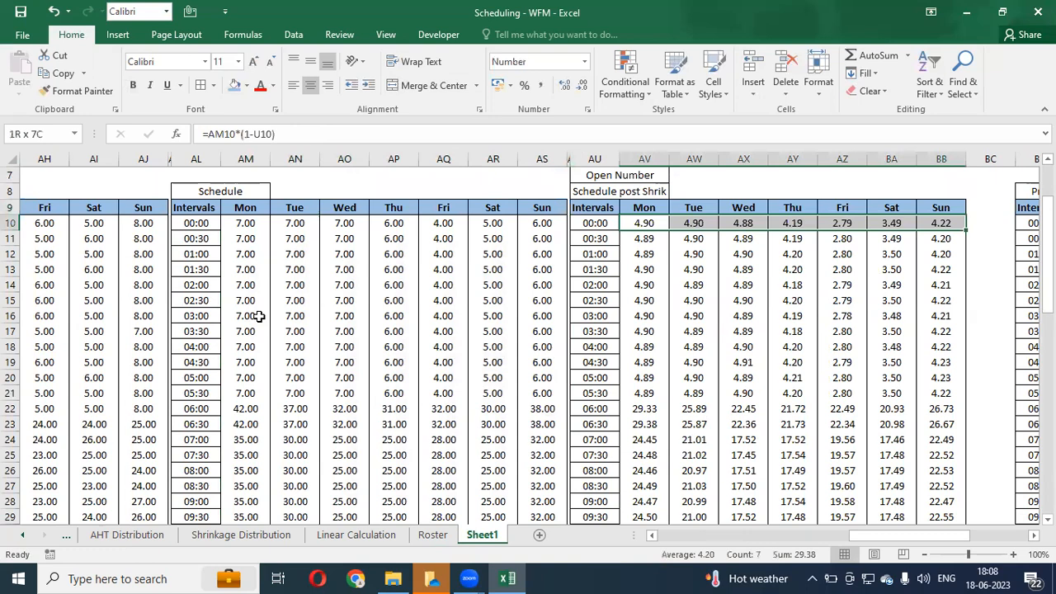
key(ctrl+Right)
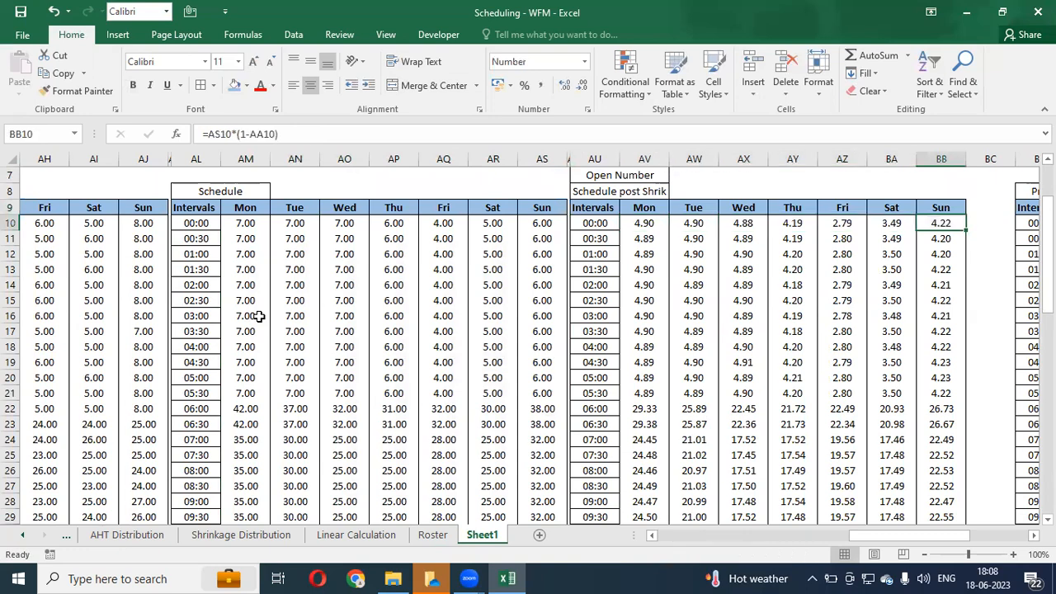
key(Left)
key(Left)
key(Left)
key(Left)
key(Left)
key(Left)
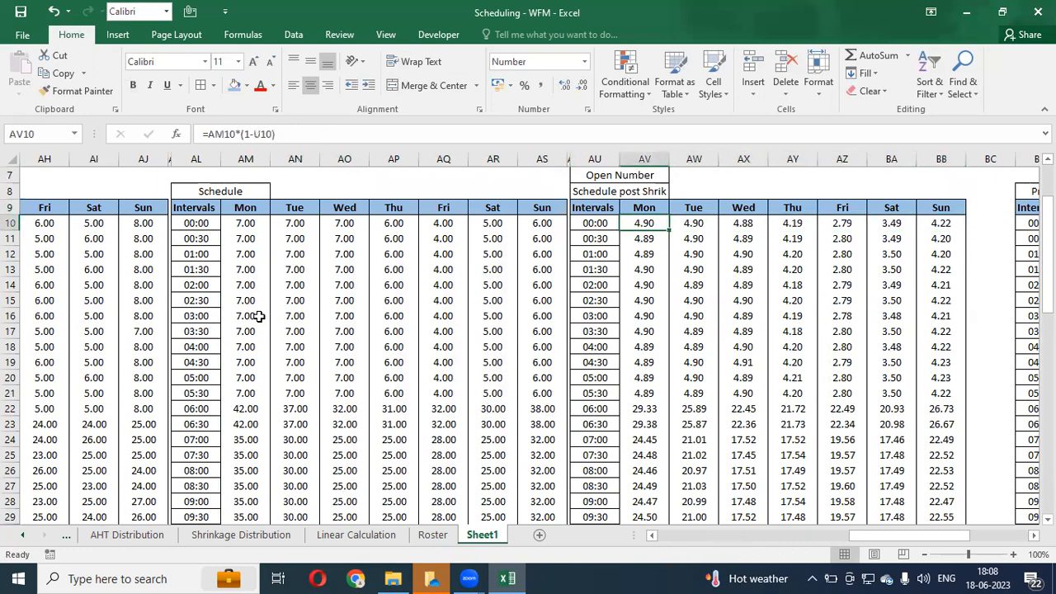
key(ctrl+shift+Down)
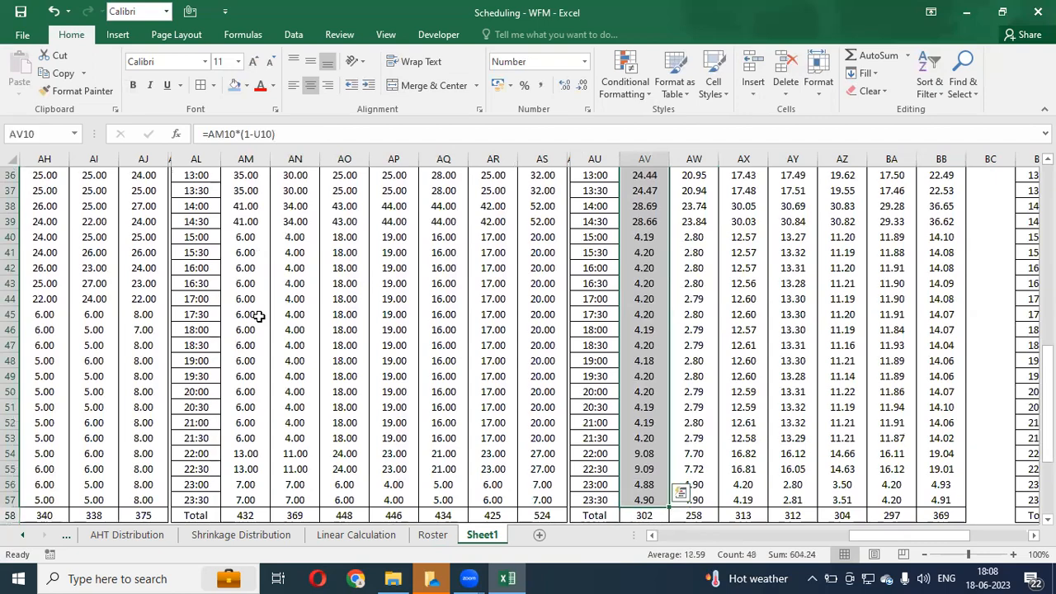
- Start an SLA function in the Projected SL% table's Monday 00:00 cell, with the post-shrinkage schedule cell AV10 as Agents
key(ctrl+Right)
key(Up)
key(Up)
key(Down)
key(Down)
key(Right)
key(Right)
key(Right)
key(Right)
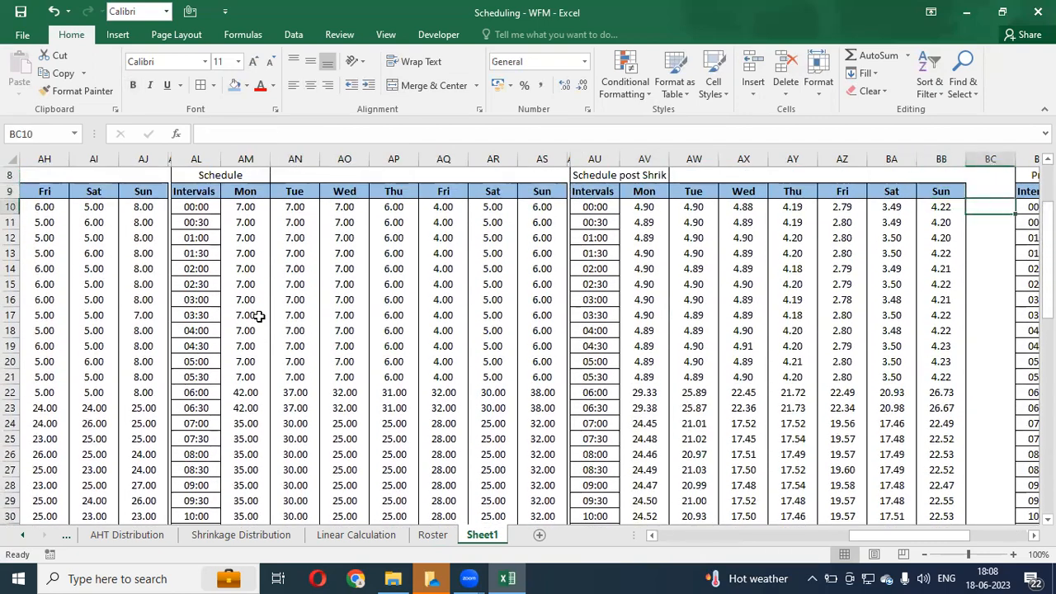
key(Up)
key(Right)
key(Right)
key(Right)
key(Right)
key(Right)
key(Up)
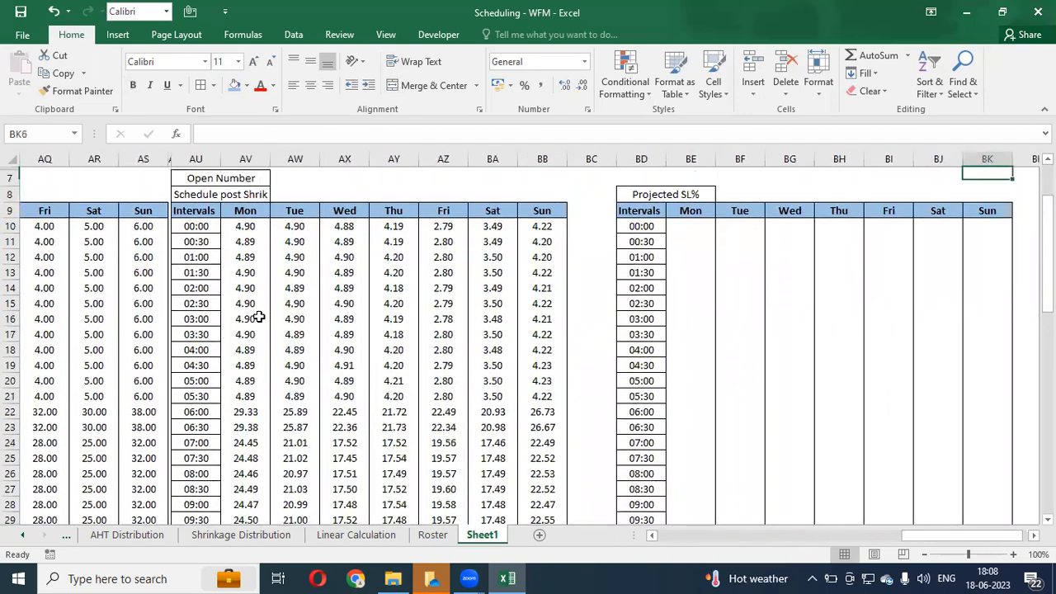
key(Down)
key(Down)
key(ctrl+Left)
key(Right)
text(=sla)
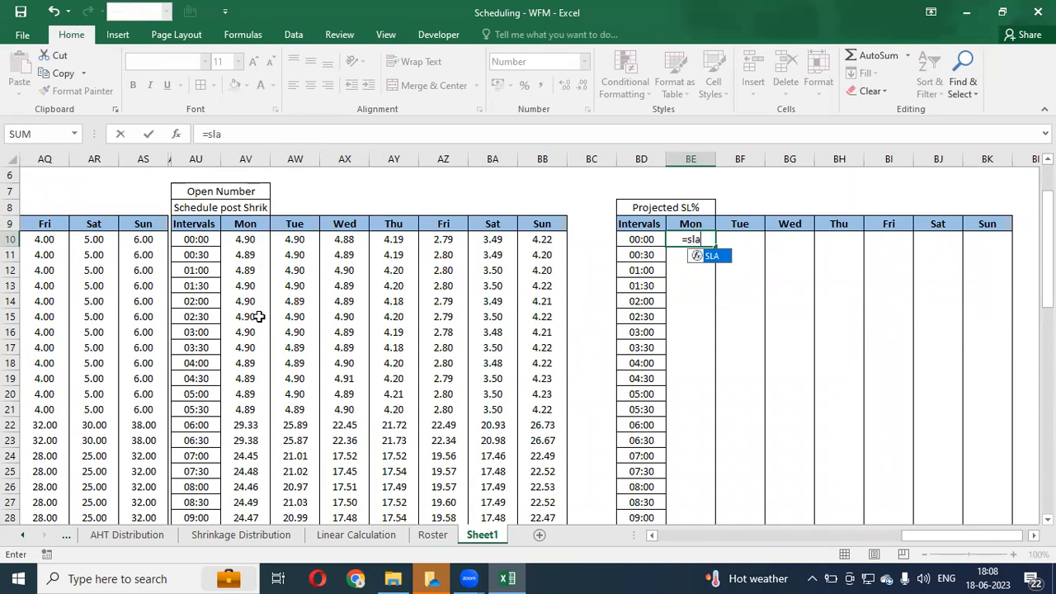
key(Tab)
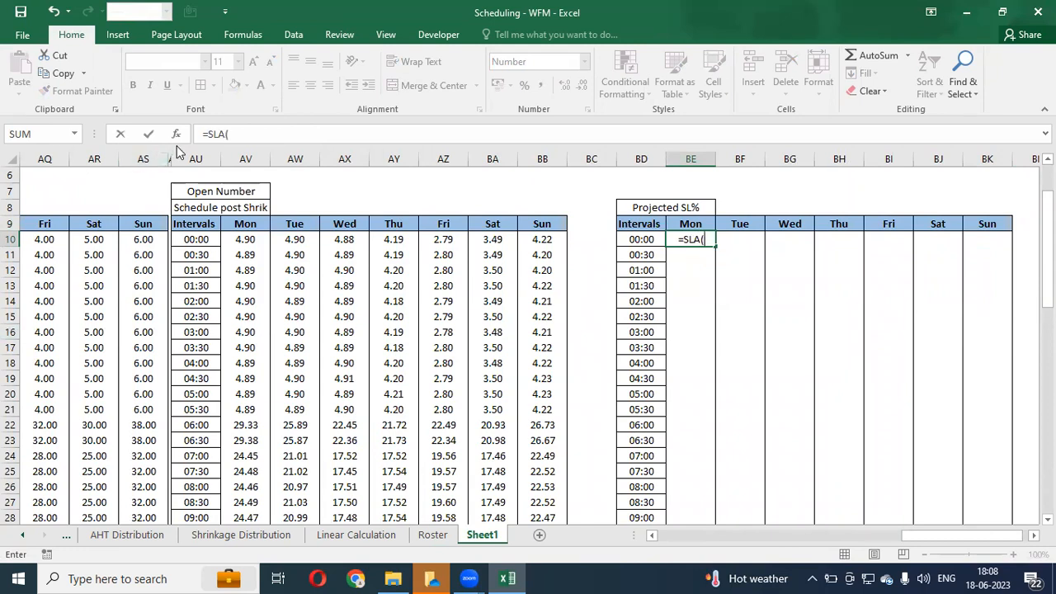
click(176, 136)
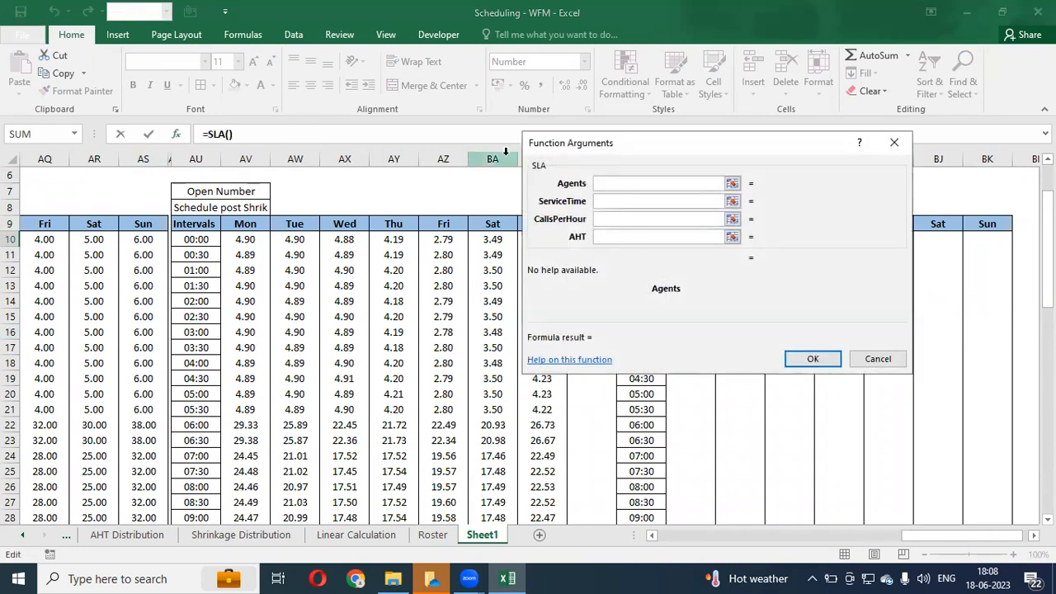
drag(629, 139, 337, 259)
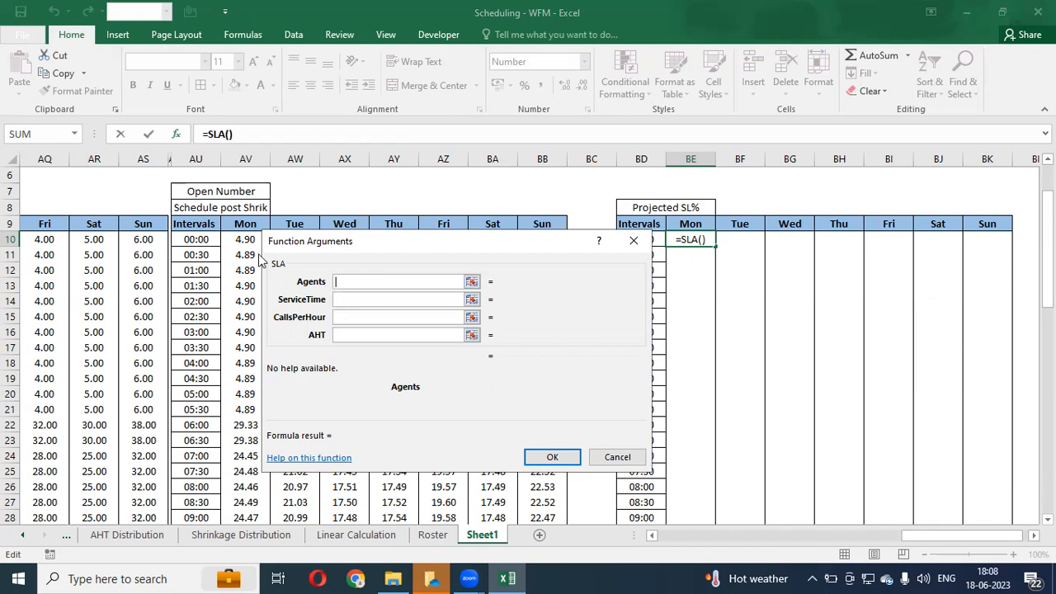
drag(331, 245, 426, 286)
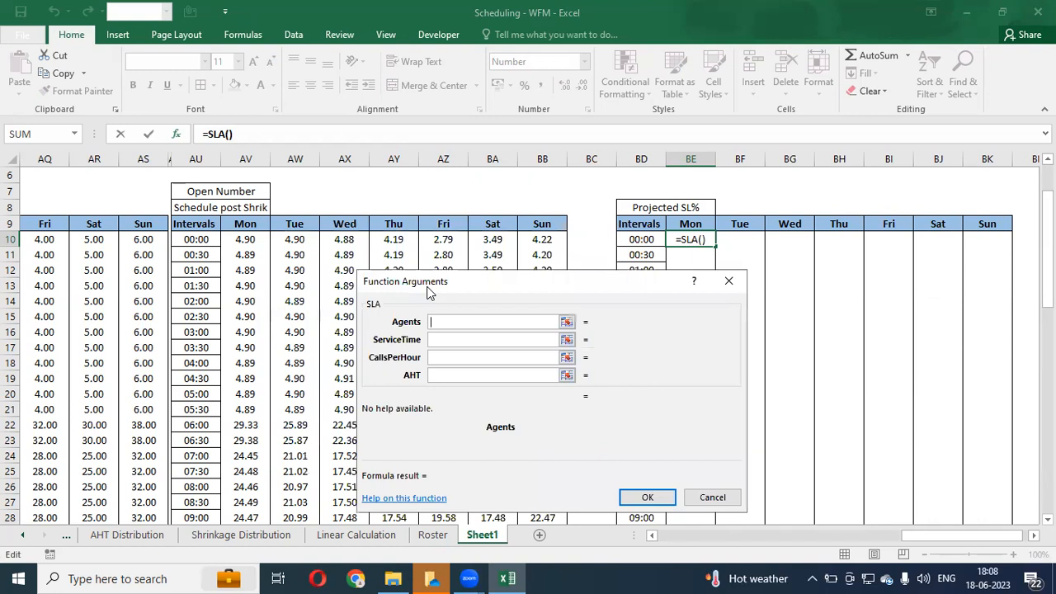
click(255, 240)
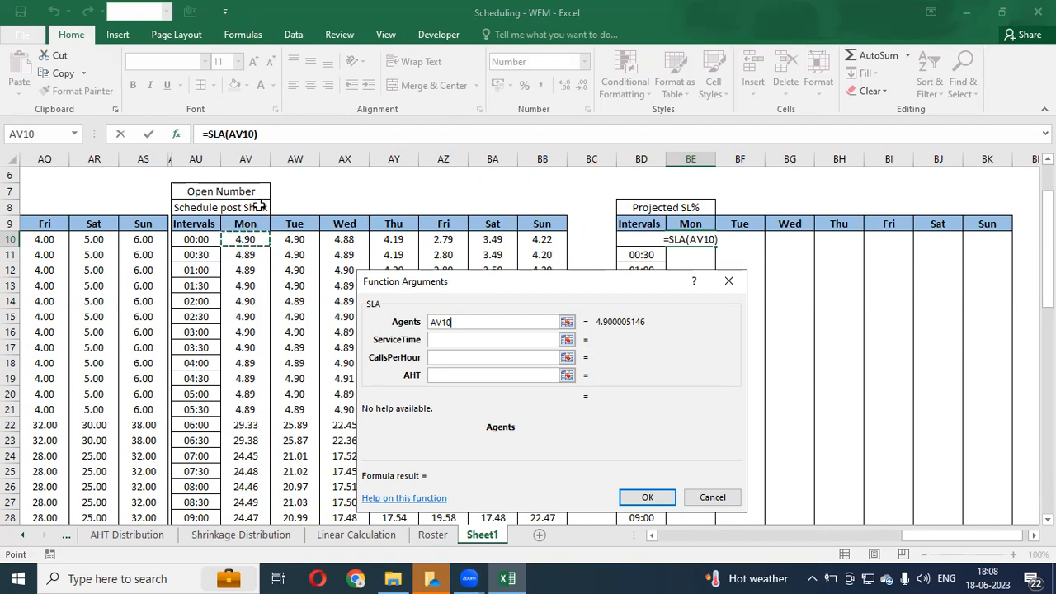
- Set the SLA function's ServiceTime argument to the Service Time cell C6 as the absolute reference $C$6
click(444, 340)
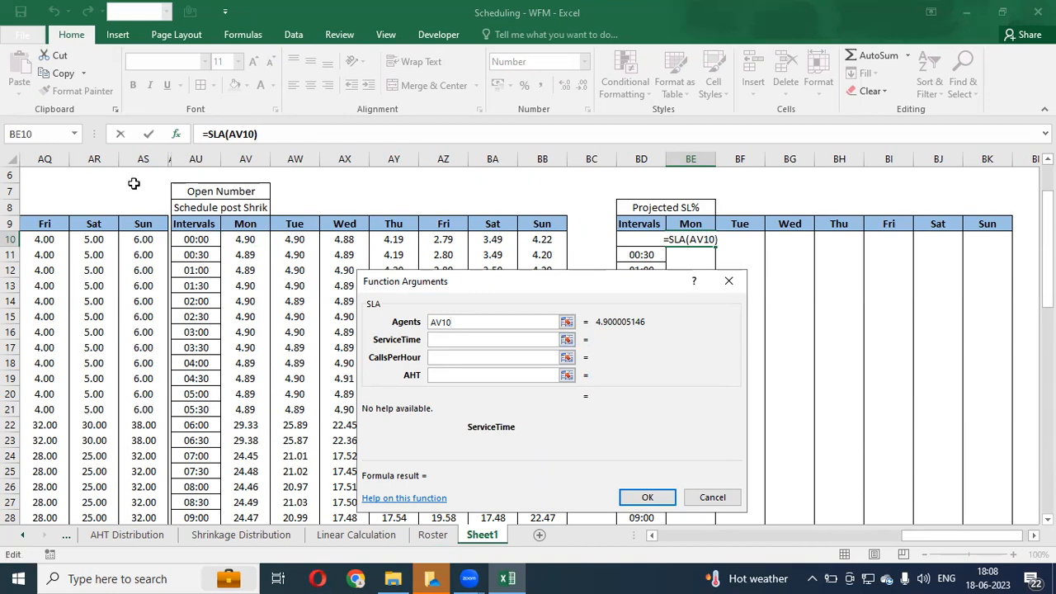
click(132, 177)
key(Left)
key(Left)
key(Left)
key(Left)
key(Left)
key(Left)
key(Left)
key(Left)
key(Left)
key(Left)
key(Left)
key(Left)
key(Left)
key(Left)
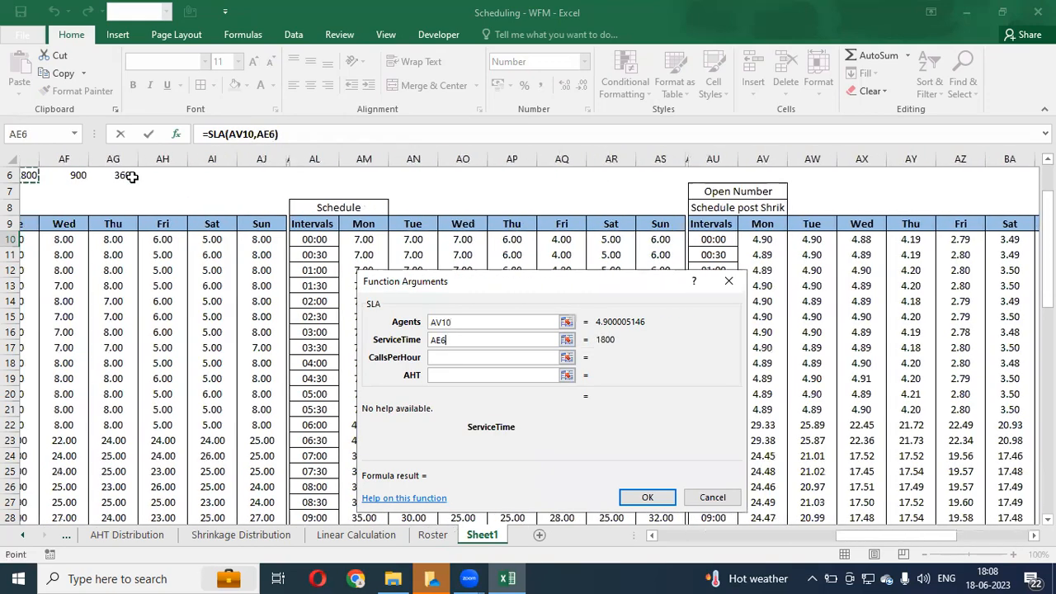
key(Left)
key(Left)
key(Left)
key(Left)
key(Left)
key(Left)
key(Left)
key(Left)
key(Left)
key(Left)
key(Left)
key(Left)
key(Left)
key(Left)
key(Left)
key(Left)
key(Left)
key(Left)
key(Left)
key(Left)
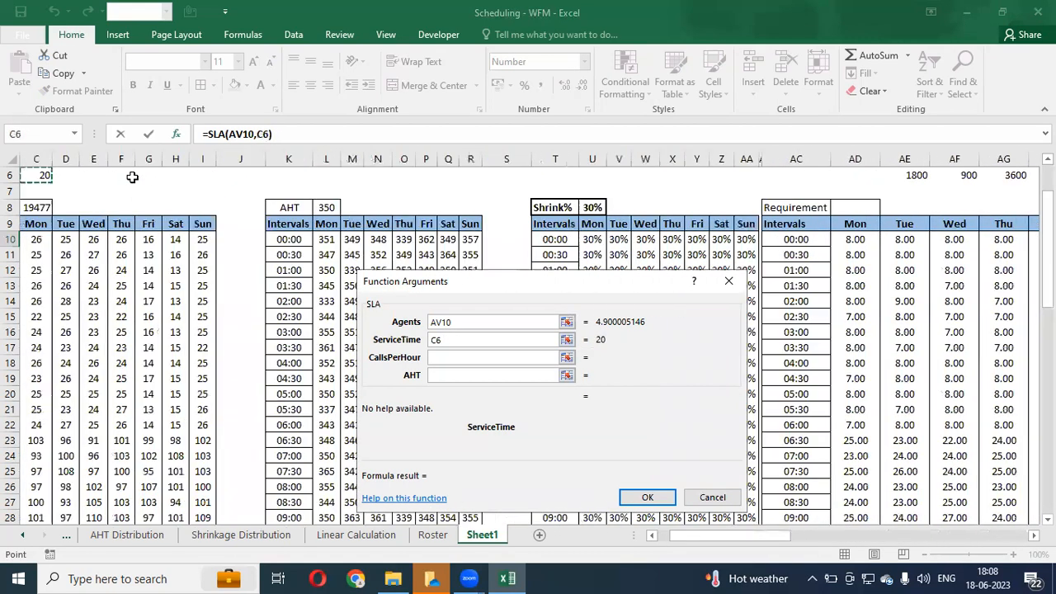
scroll(132, 177, up, 1)
scroll(132, 177, left, 1)
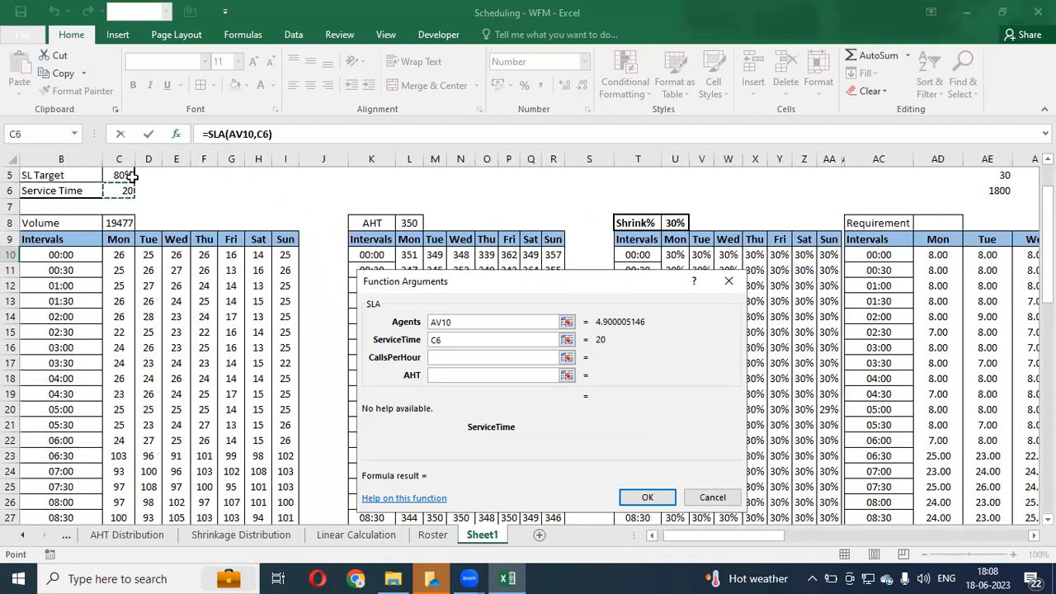
key(F4)
- Set the SLA function's CallsPerHour argument to C10, the Monday 00:00 cell of the Volume table
click(445, 357)
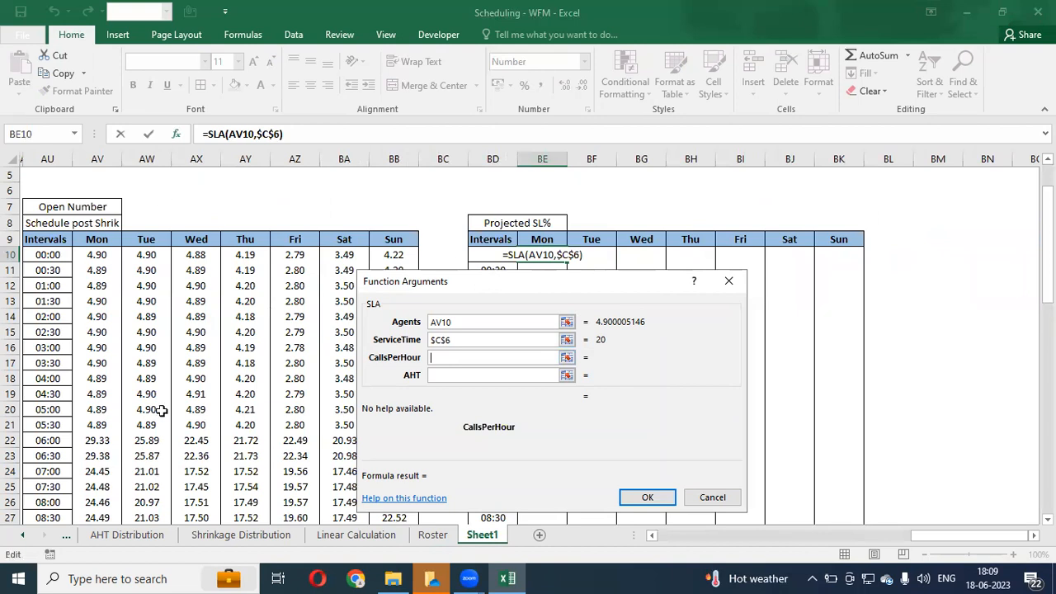
click(132, 411)
key(ctrl+Left)
key(ctrl+Left)
key(ctrl+Left)
key(ctrl+Left)
key(ctrl+Left)
key(ctrl+Left)
key(ctrl+Left)
key(ctrl+Left)
key(ctrl+Left)
key(ctrl+Left)
key(ctrl+Left)
key(ctrl+Left)
key(Right)
key(Right)
key(ctrl+Up)
key(Down)
key(Down)
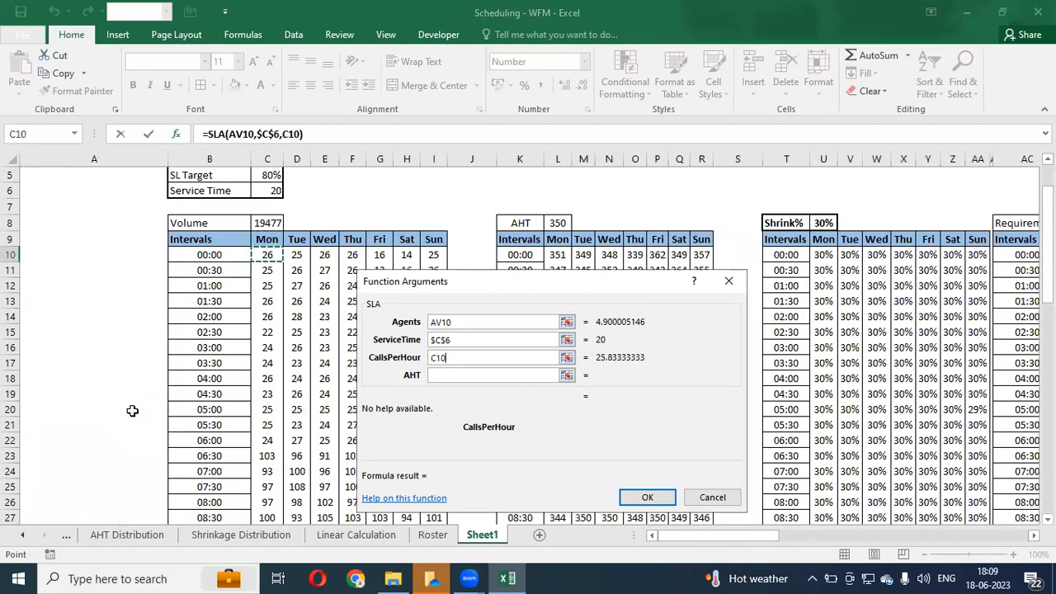
- Set the SLA function's AHT argument to the Monday 00:00 AHT cell L10 and complete the formula
click(445, 375)
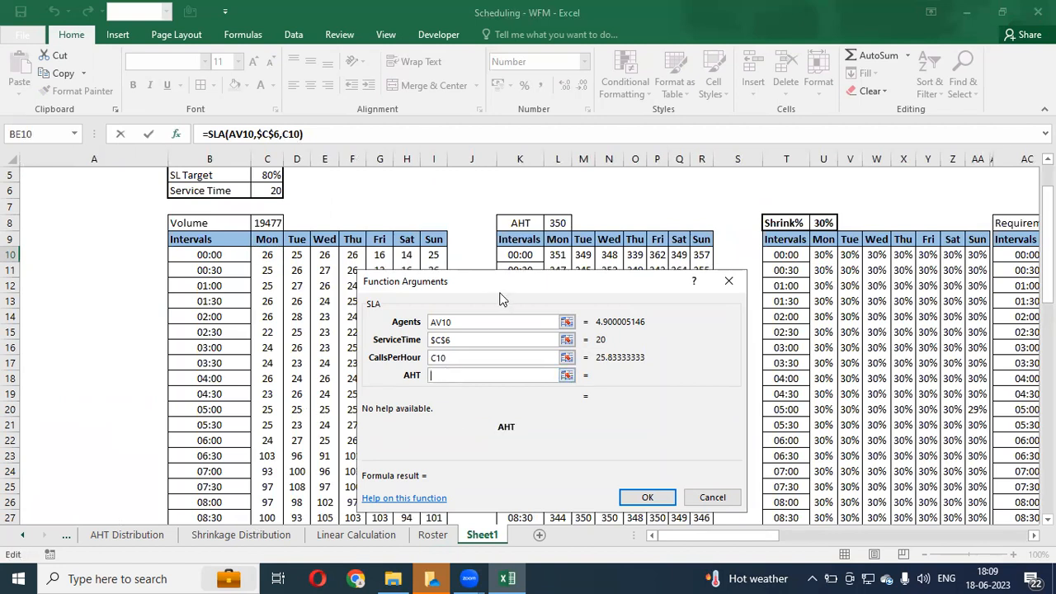
drag(499, 294, 501, 312)
click(561, 254)
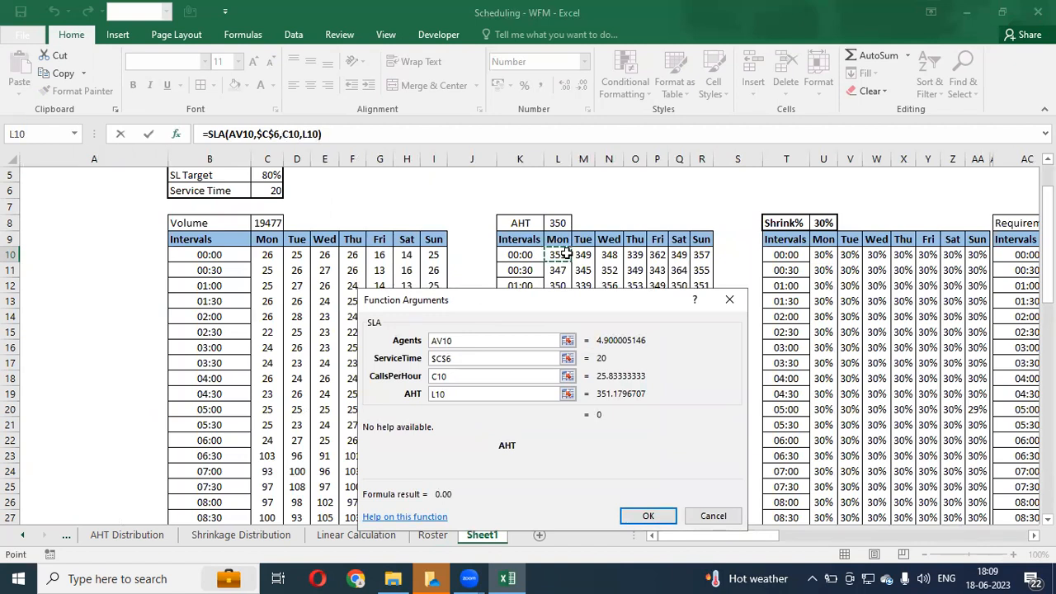
key(Return)
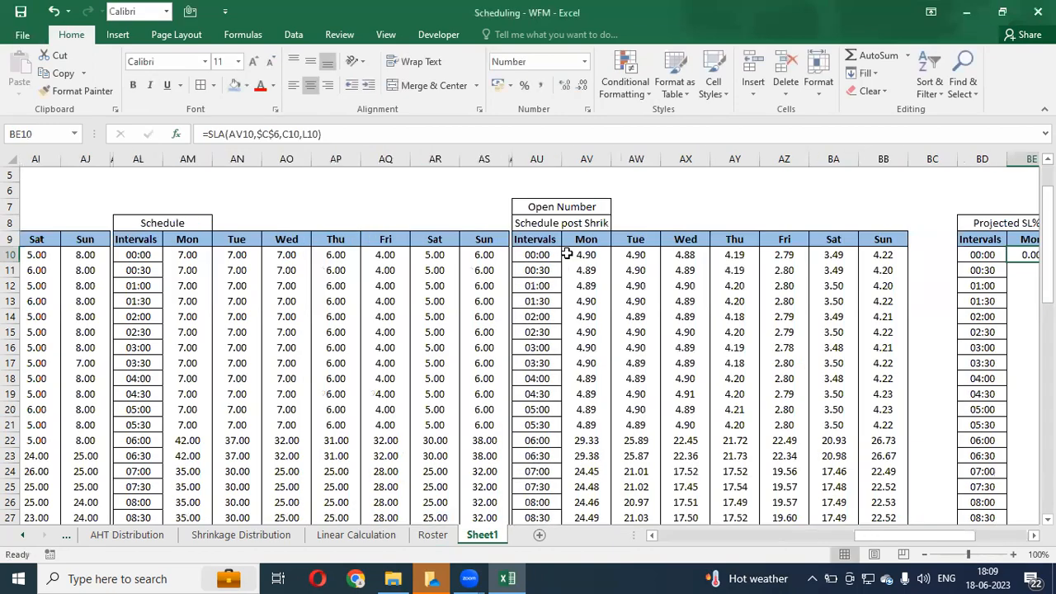
- Copy the SLA formula from BE10 to every Projected SL% interval, 00:00 to 23:30, Monday to Sunday
key(ctrl+c)
key(Left)
key(ctrl+Down)
key(Right)
key(Up)
key(ctrl+shift+Up)
key(shift+Right)
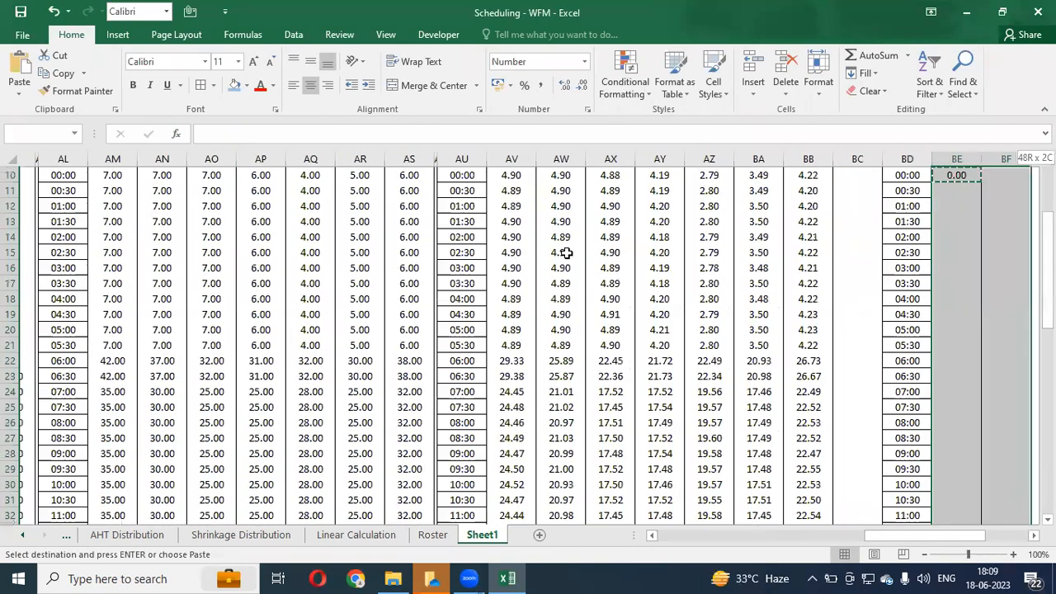
key(shift+Right)
key(shift+Right)
key(shift+Right)
key(shift+Right)
key(shift+Right)
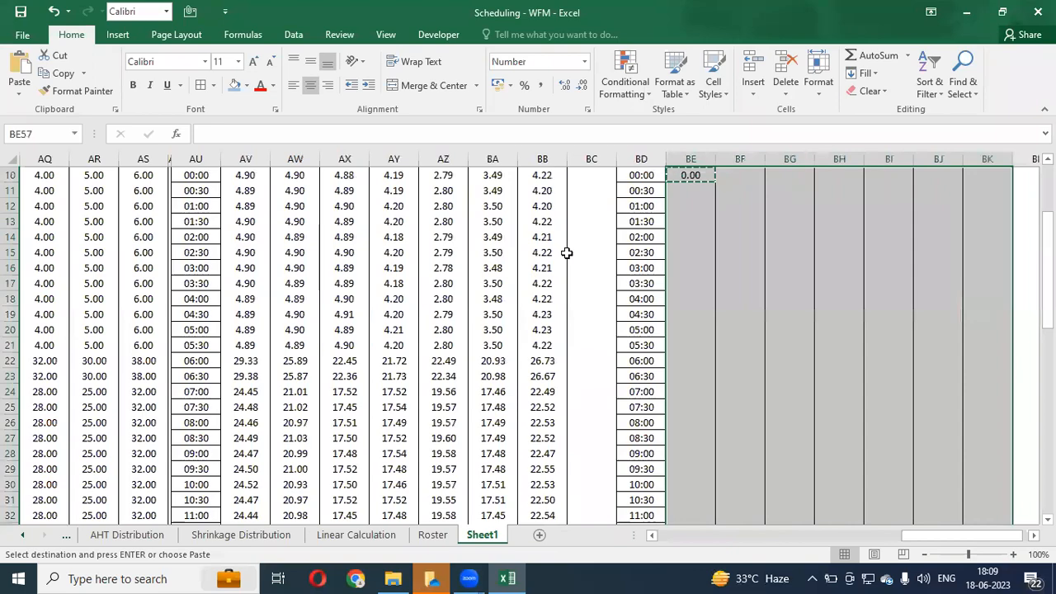
key(ctrl+v)
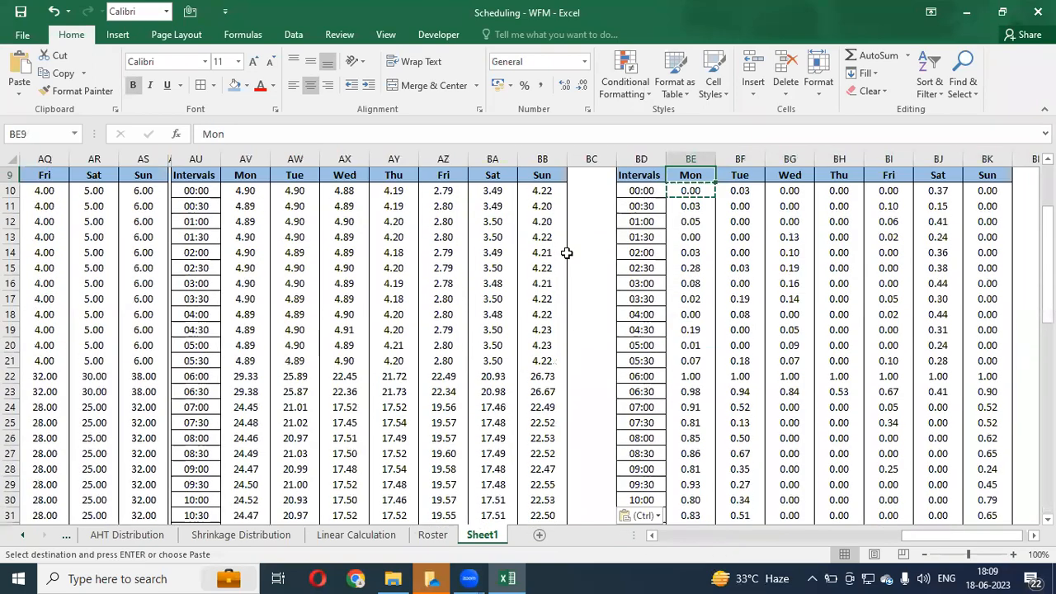
- Format all Projected SL% intervals from 00:00 to 23:30, Monday to Sunday, as percentages without decimals
key(ctrl+shift+Right)
key(ctrl+shift+Down)
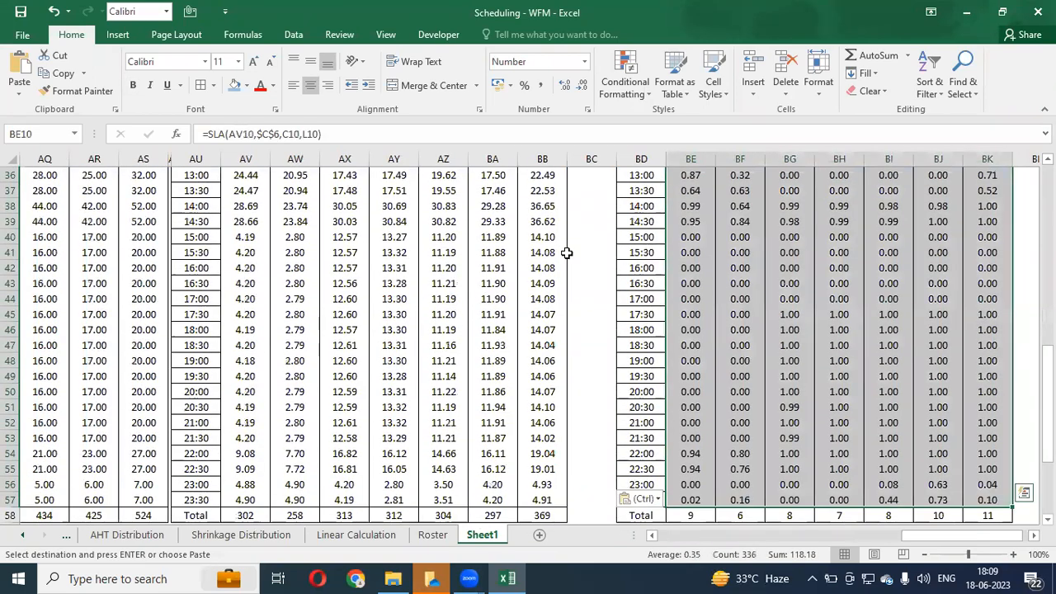
key(ctrl+shift+5)
scroll(566, 253, up, 10)
- Apply percentage format to the Projected SL% Total row, Monday to Sunday, and delete its formulas
key(ctrl+Down)
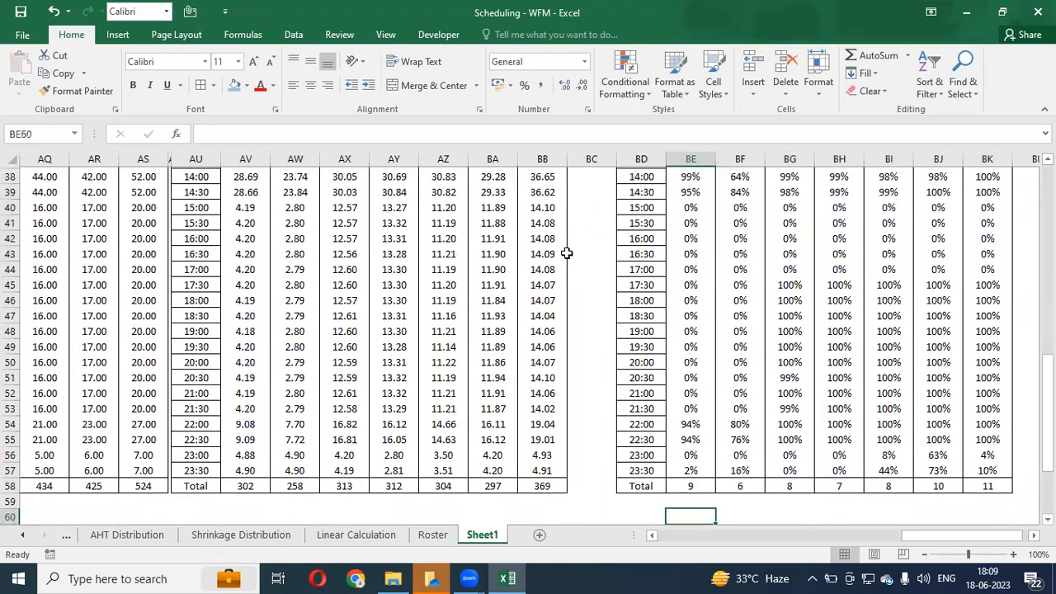
key(Down)
key(ctrl+shift+Right)
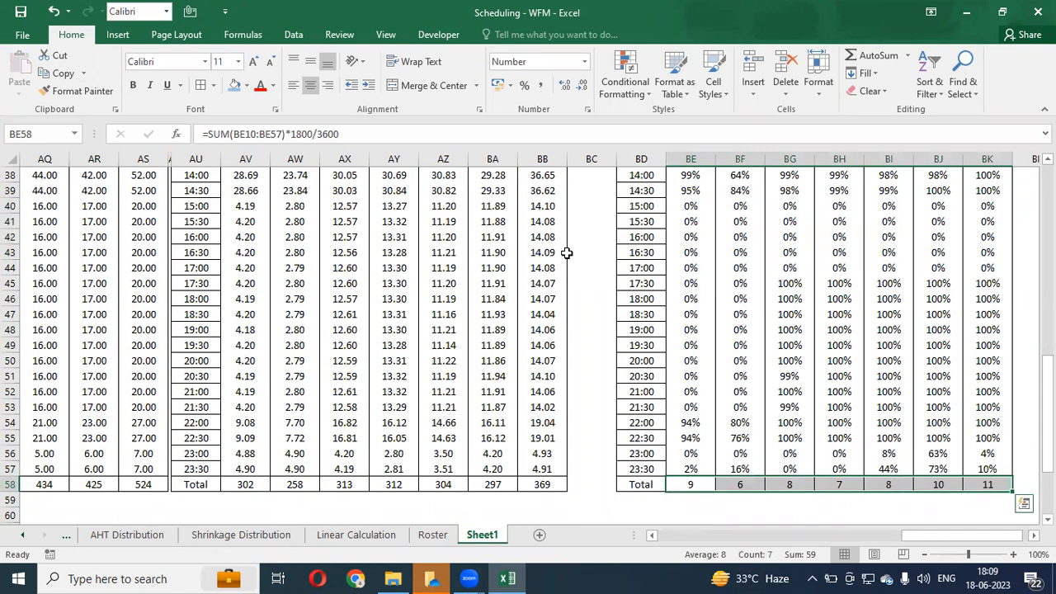
key(ctrl+shift+5)
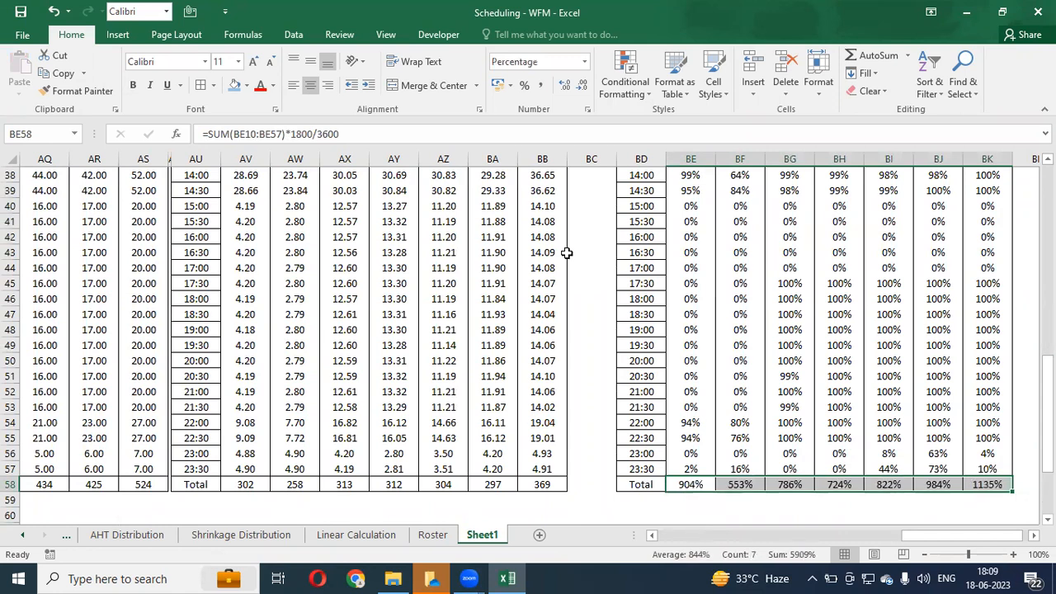
key(Delete)
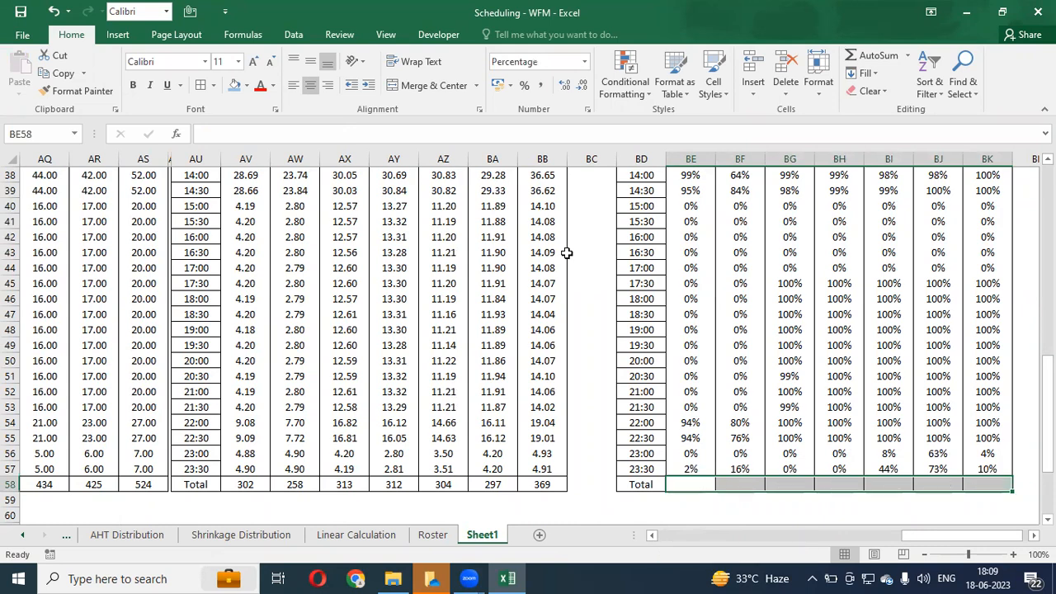
- Examine the Monday Projected SL% values through the day's intervals
key(Up)
key(Up)
key(Up)
key(Up)
key(Up)
key(Up)
key(Up)
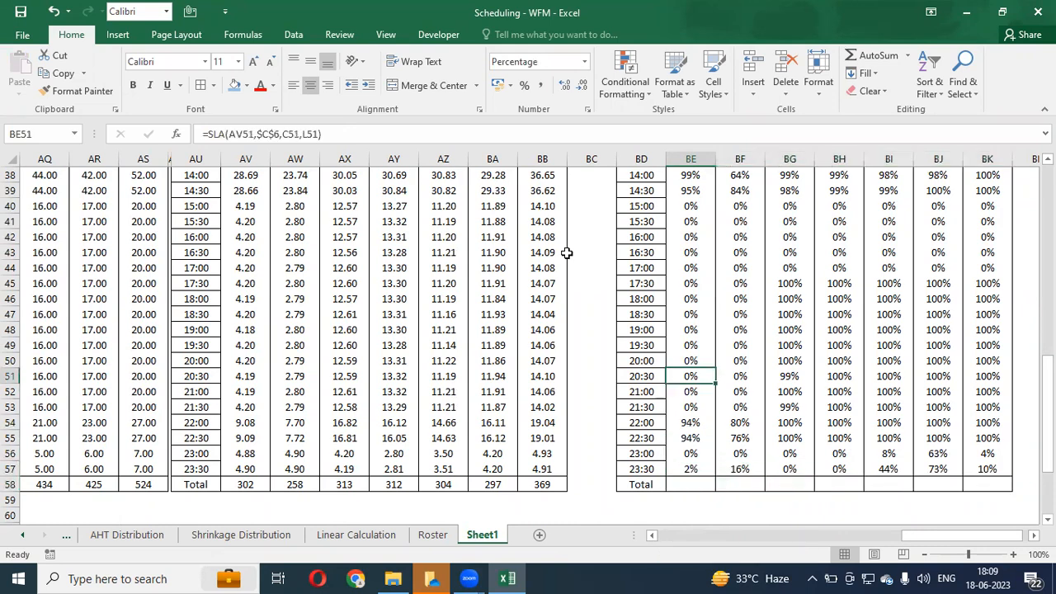
key(ctrl+Up)
key(Down)
key(Down)
key(Down)
key(Down)
key(Down)
key(Down)
key(Down)
key(Down)
key(Down)
key(Down)
key(Down)
key(Down)
key(Down)
key(Down)
key(Down)
key(Down)
key(Down)
key(Down)
key(Down)
key(Down)
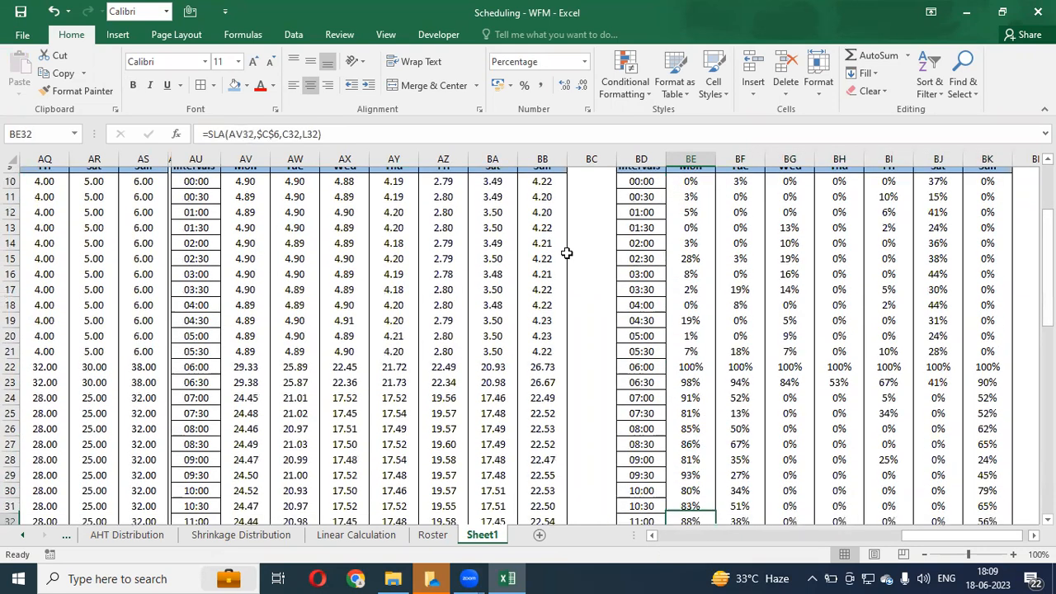
key(Down)
key(Down)
key(Down)
key(Down)
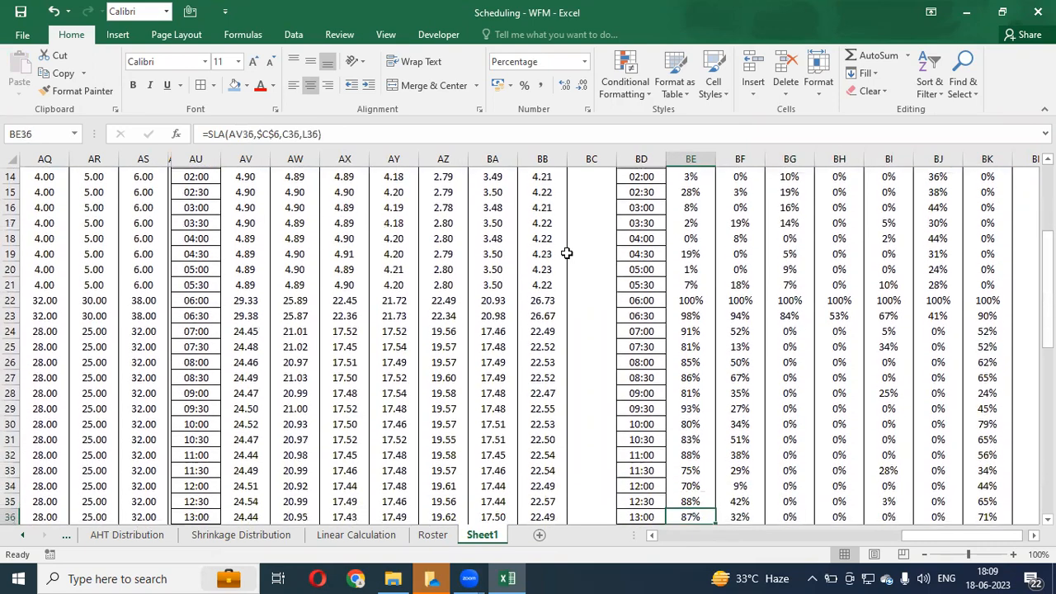
key(Down)
key(Down)
key(Down)
key(Down)
- Examine the Projected SL% values for the 00:00 to 05:30 intervals, Monday to Friday
key(ctrl+Up)
key(Up)
key(Down)
key(Down)
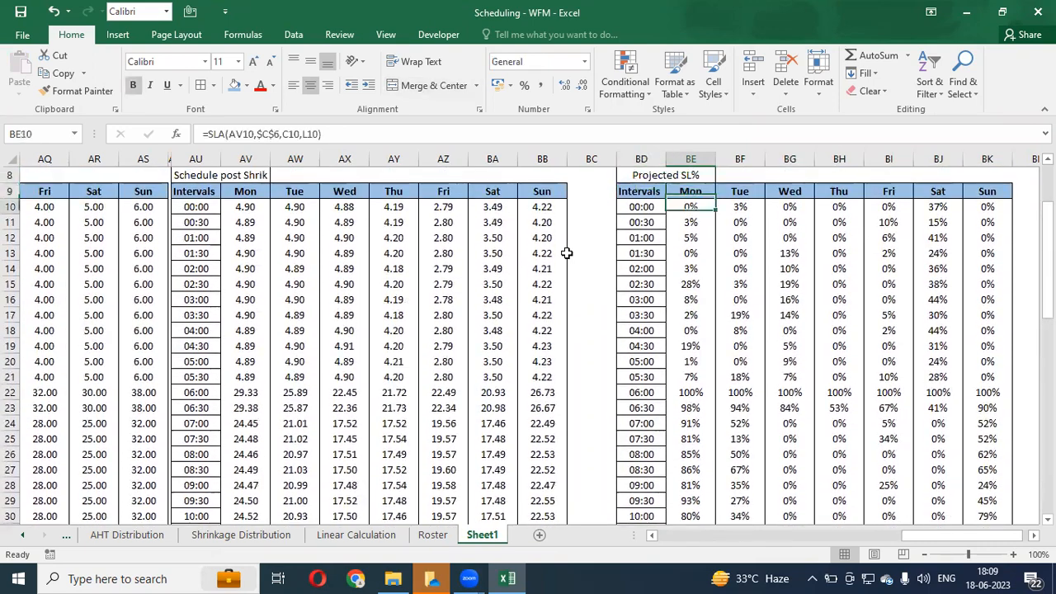
key(shift+Down)
key(shift+Down)
key(shift+Down)
key(shift+Down)
key(shift+Down)
key(shift+Down)
key(shift+Down)
key(shift+Down)
key(shift+Down)
key(shift+Down)
key(shift+Down)
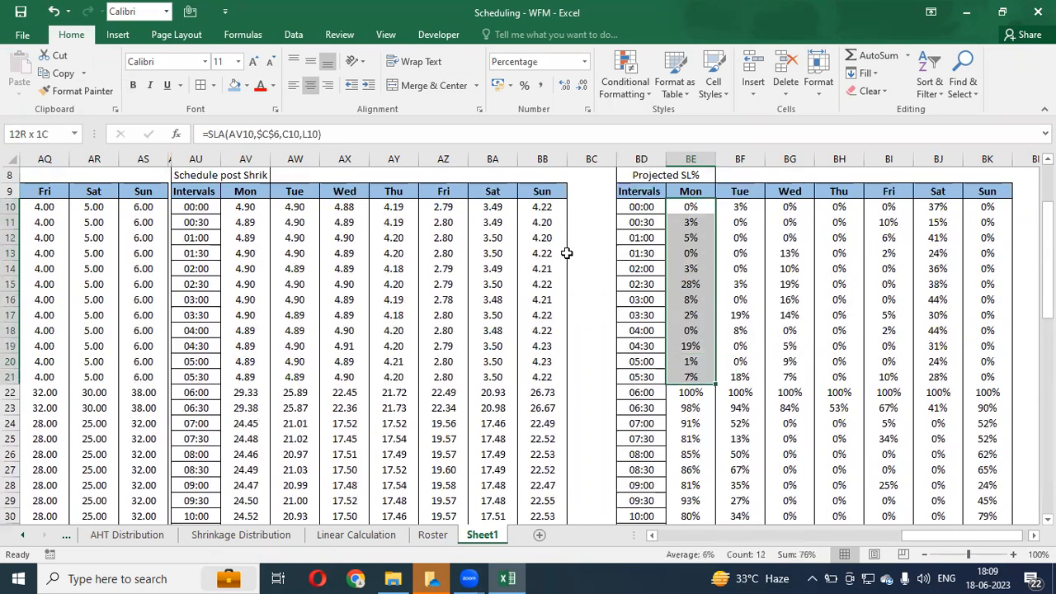
key(shift+Right)
key(shift+Right)
key(shift+Right)
key(shift+Right)
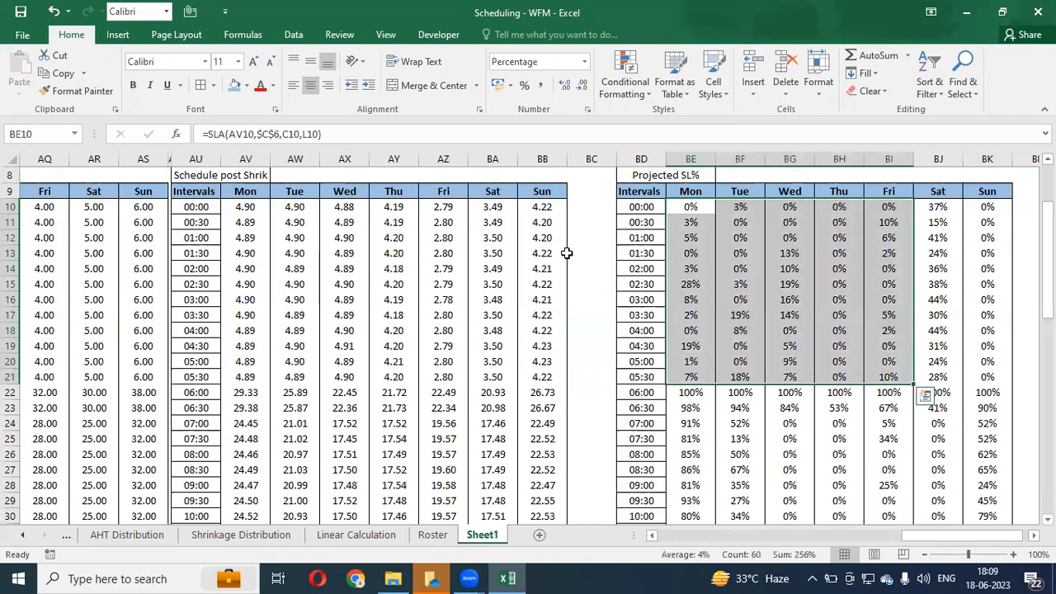
- Compare the 00:00 interval's required agents with its Schedule and post-shrinkage schedule values
key(Left)
key(Left)
key(Left)
key(Left)
key(Left)
key(Left)
key(Left)
key(Left)
key(Left)
key(Left)
key(Left)
key(Left)
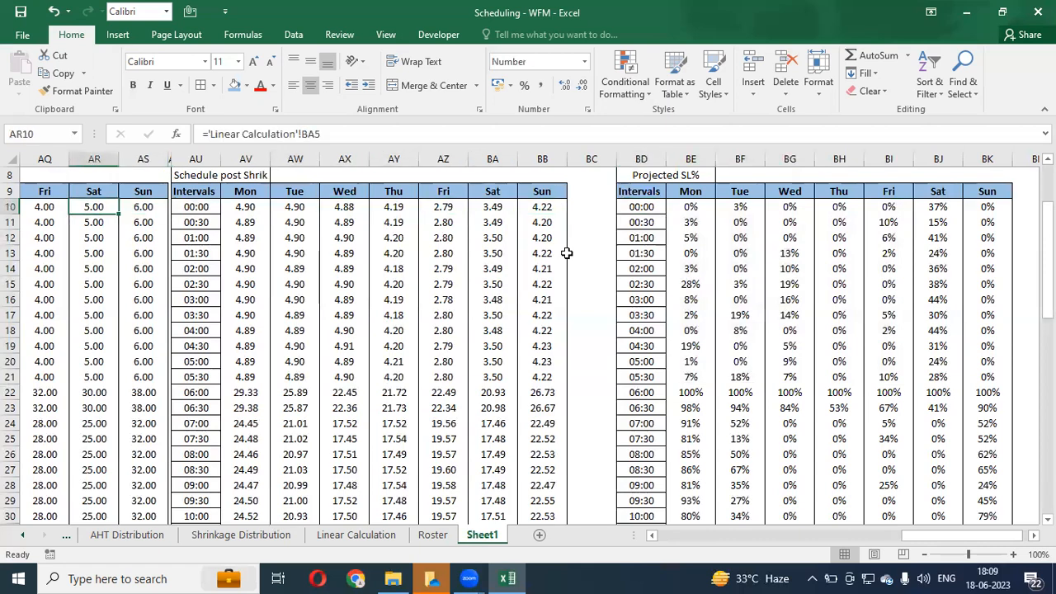
key(Left)
key(Left)
key(Left)
key(Left)
key(Left)
key(Left)
key(Left)
key(Left)
key(Left)
key(Left)
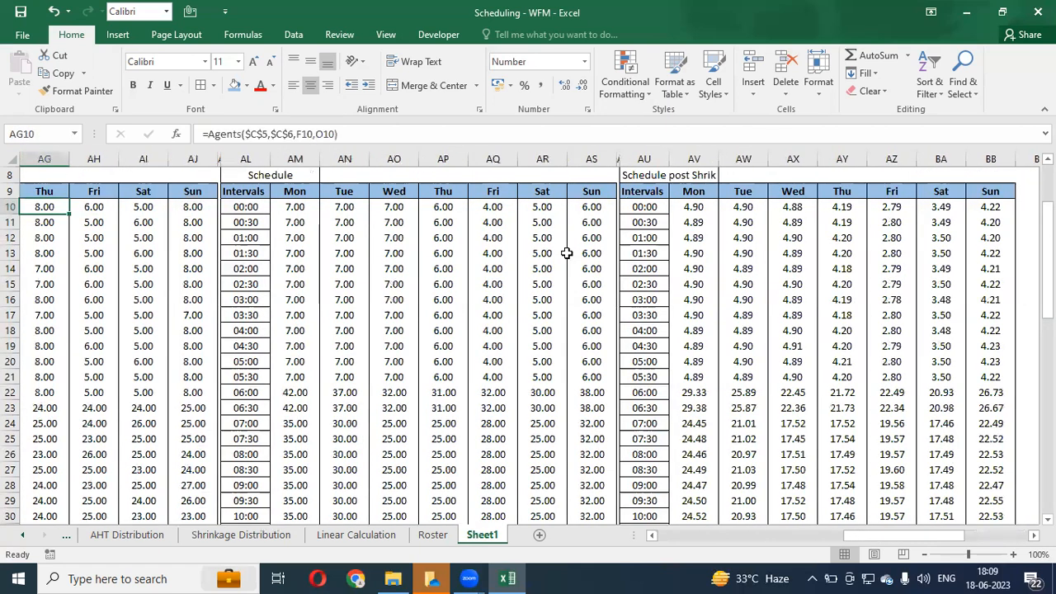
key(Right)
key(Right)
key(Right)
key(Right)
key(Right)
key(Right)
key(Right)
key(Right)
key(Right)
key(Right)
key(Right)
key(Right)
key(Right)
key(Right)
key(Right)
key(Right)
key(Left)
key(Left)
key(Left)
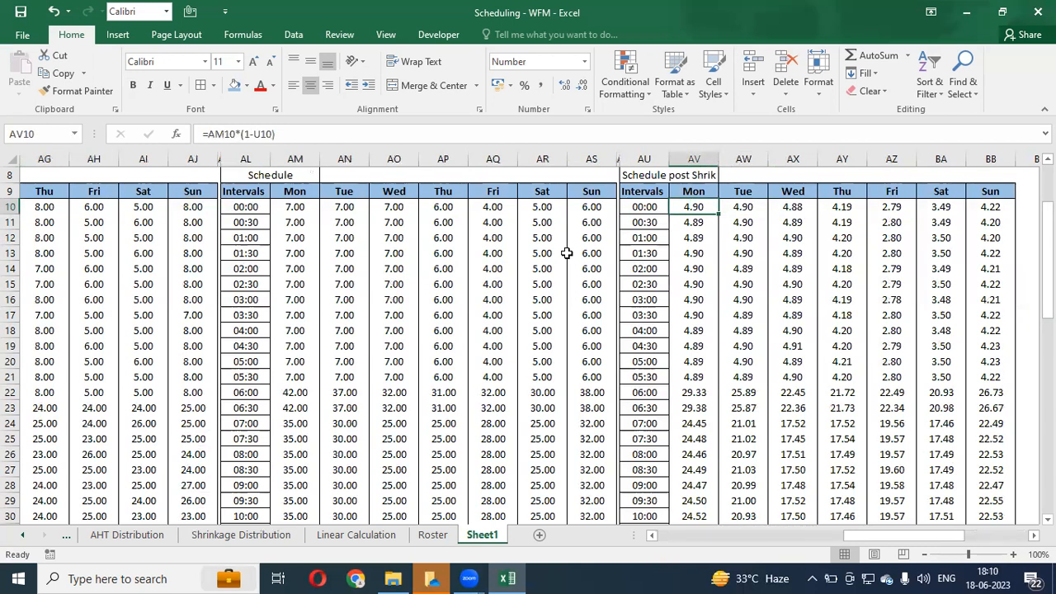
- Check the 00:00 interval's post-shrinkage schedule against its Projected SL% across all weekdays
key(Right)
key(Right)
key(Right)
key(Right)
key(Right)
key(Right)
key(Right)
key(Right)
key(Right)
key(Right)
key(Right)
key(Right)
key(Right)
key(Right)
key(Right)
key(Right)
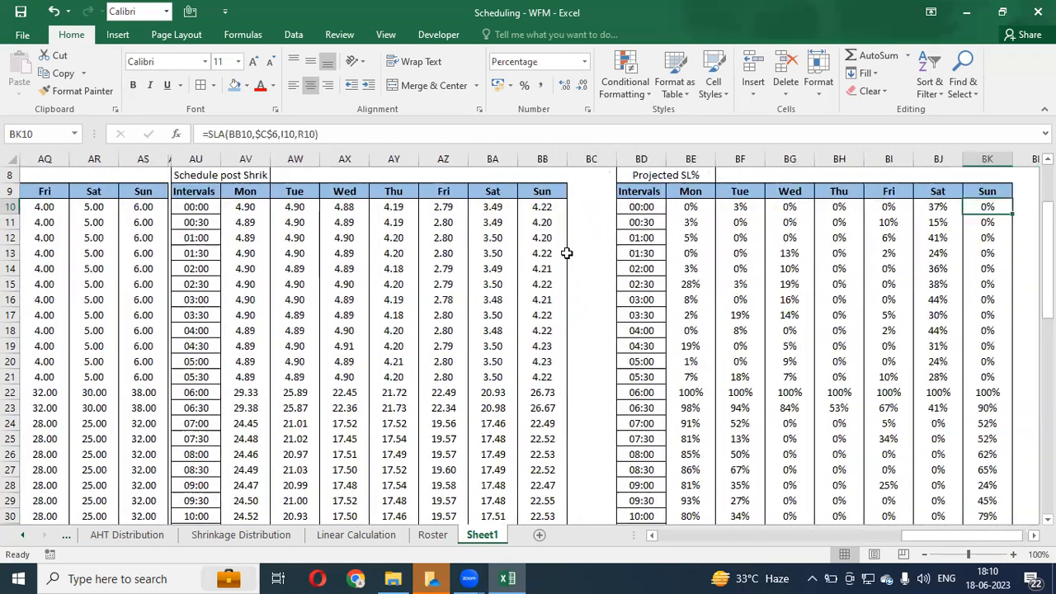
key(Left)
key(Left)
key(Left)
key(Left)
key(Left)
key(Left)
key(Left)
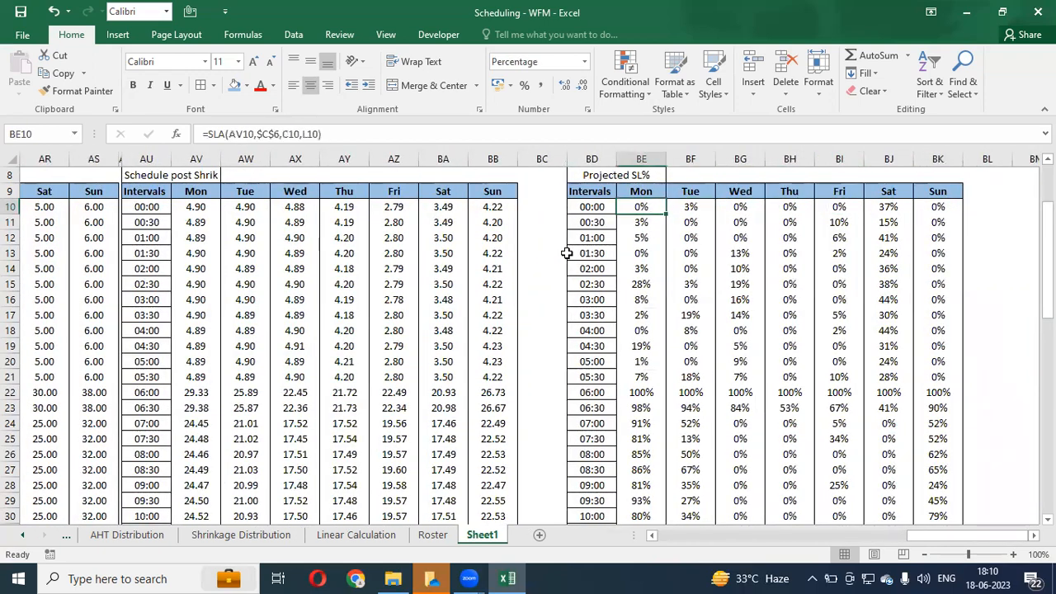
- Apply the Green - Yellow Color Scale conditional formatting to all Projected SL% intervals, Monday to Sunday
key(ctrl+shift+Right)
key(ctrl+shift+Down)
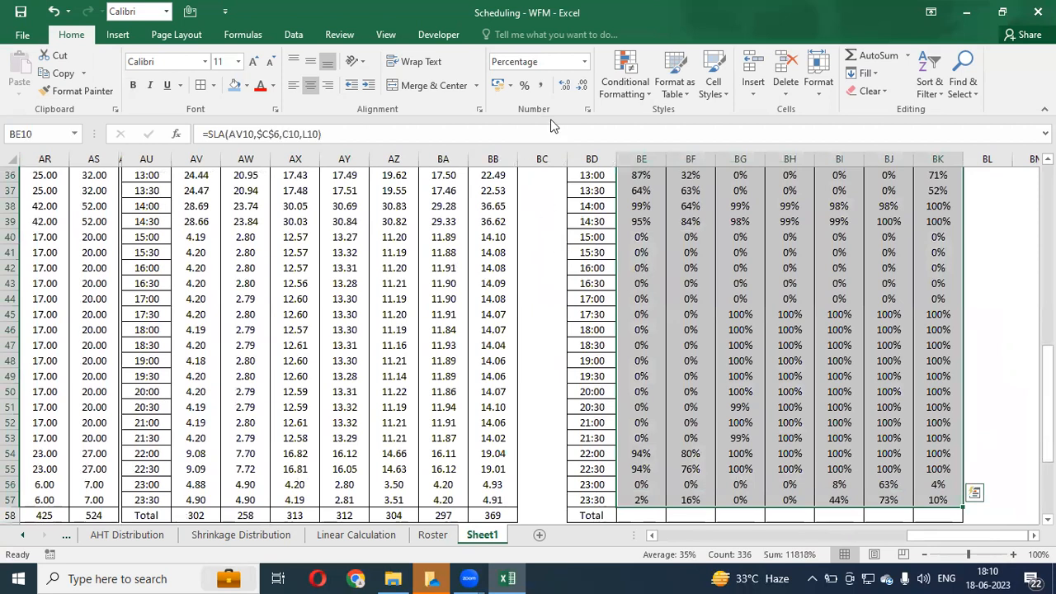
click(624, 80)
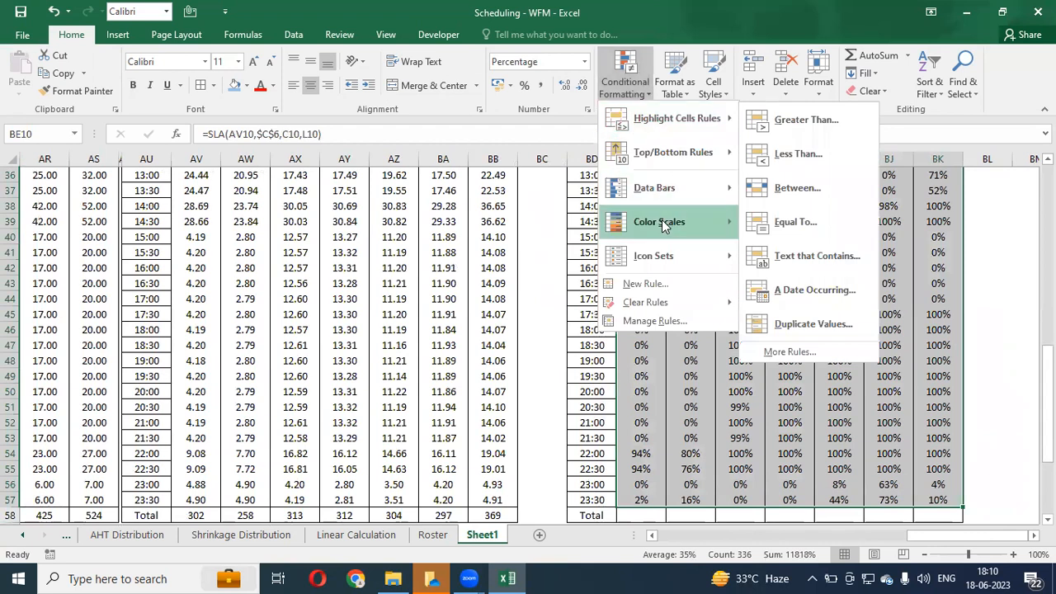
mouse_move(689, 227)
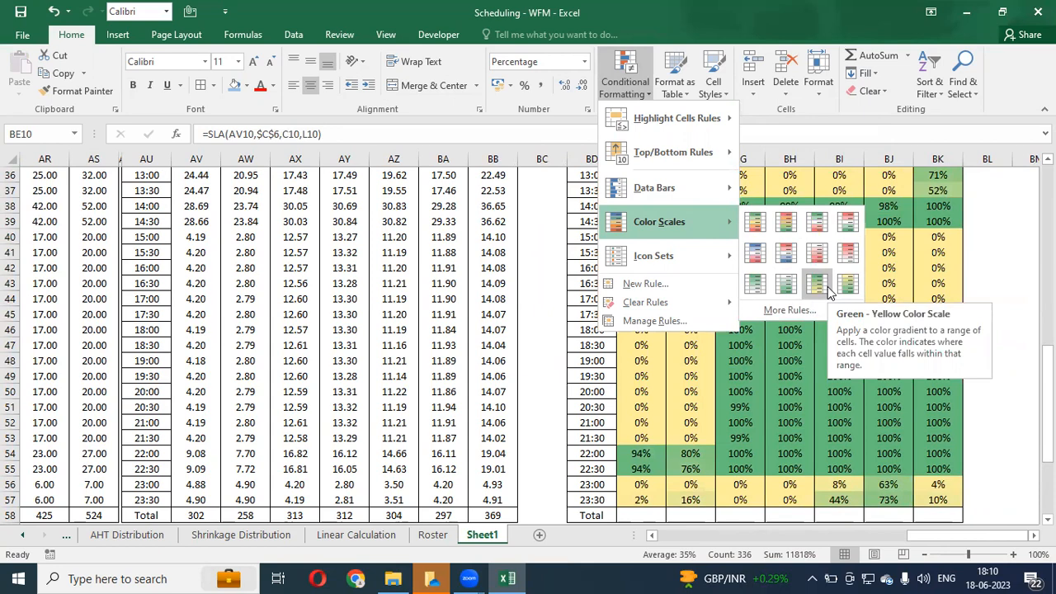
click(826, 287)
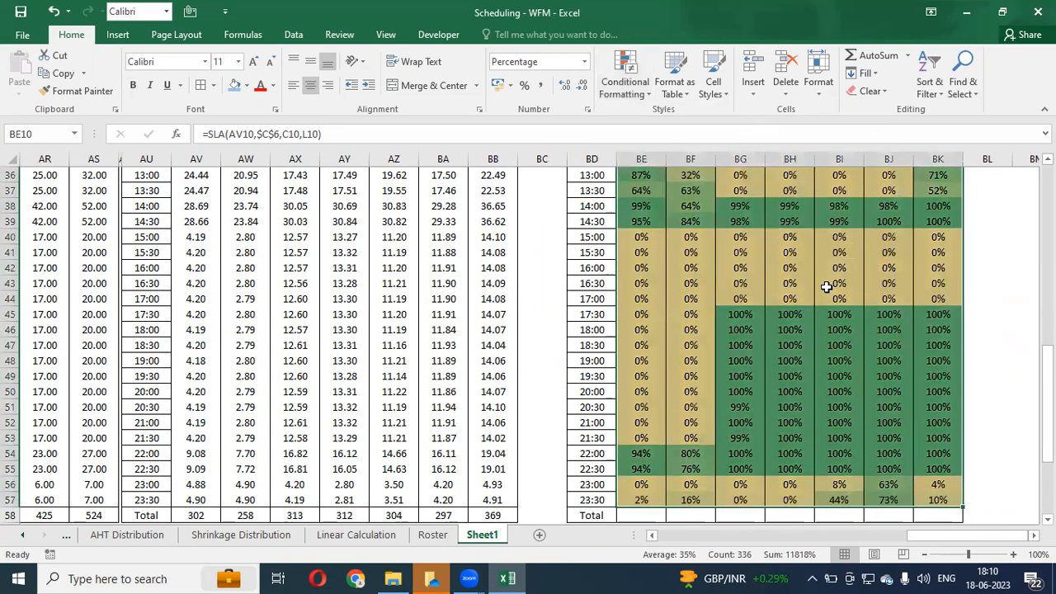
- Review the color-scaled Projected SL% values for the early intervals
scroll(827, 287, up, 9)
key(Down)
key(Down)
key(Down)
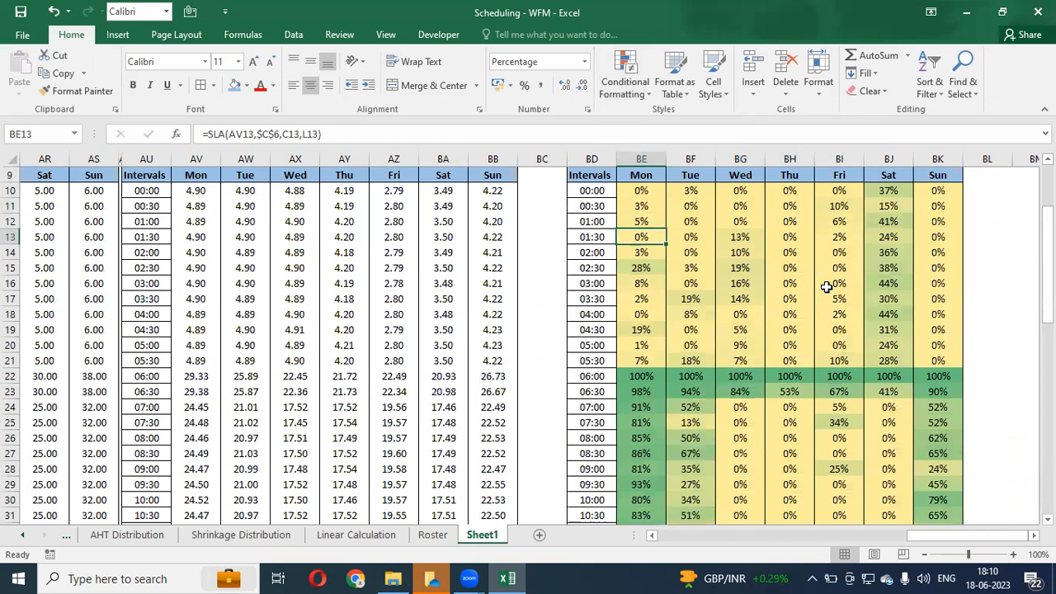
key(Up)
key(Up)
key(Up)
key(Up)
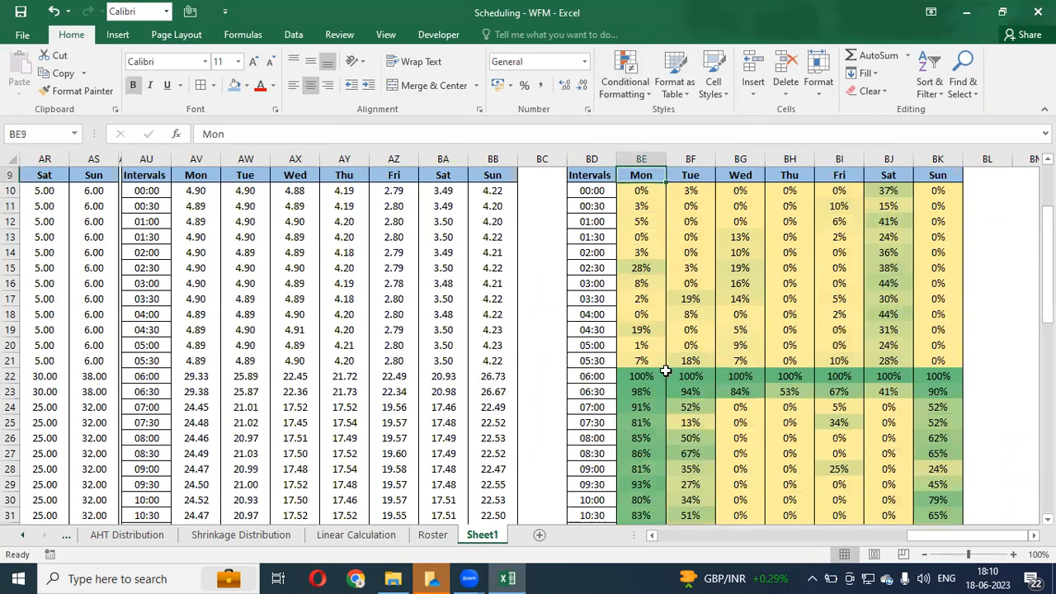
- Examine the Requirement table's early intervals on the Linear Calculation sheet
click(244, 388)
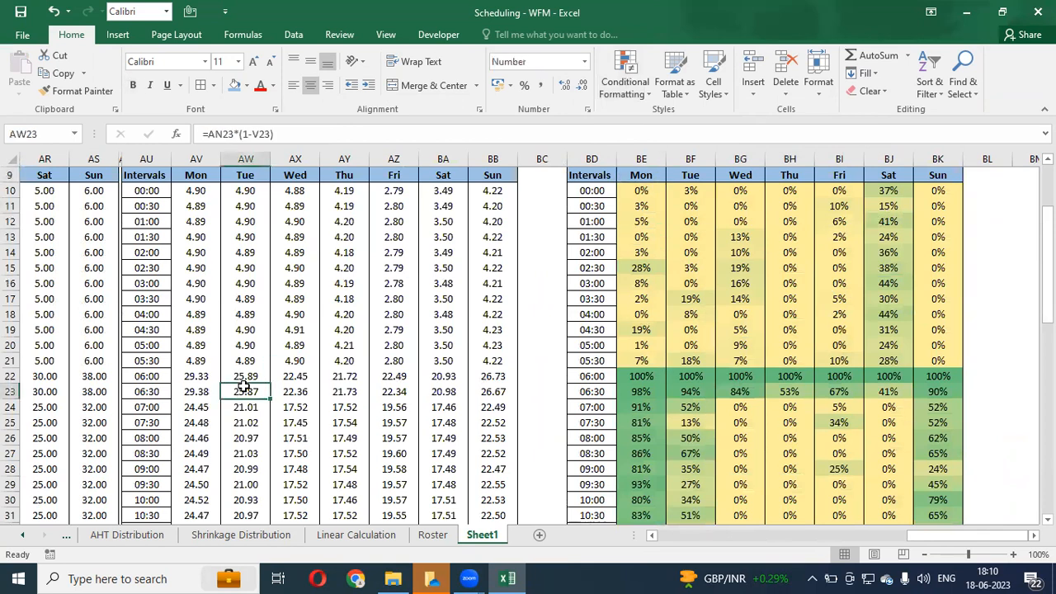
mouse_move(393, 577)
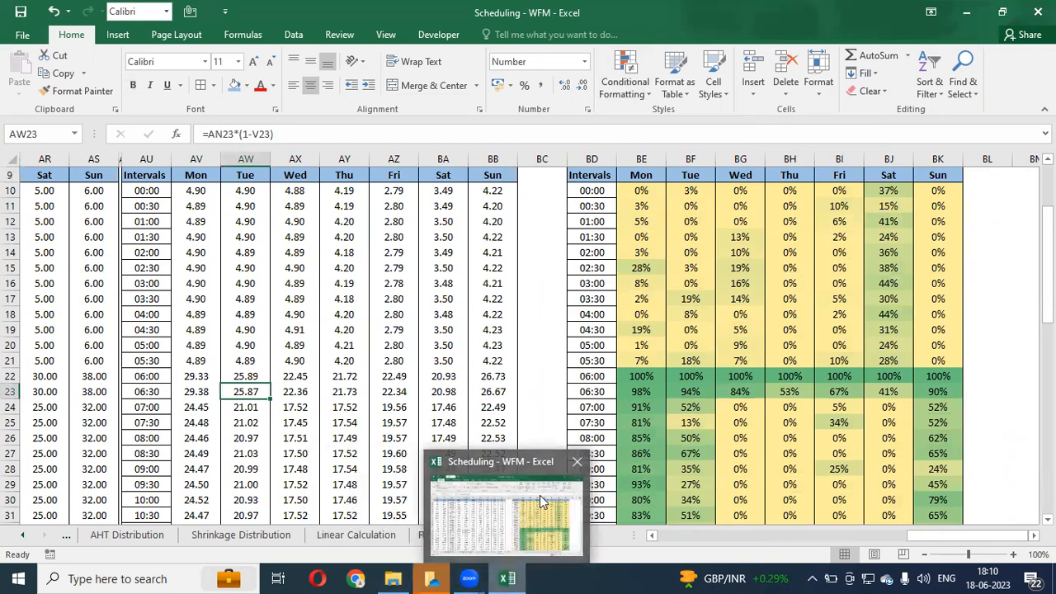
click(341, 544)
key(Up)
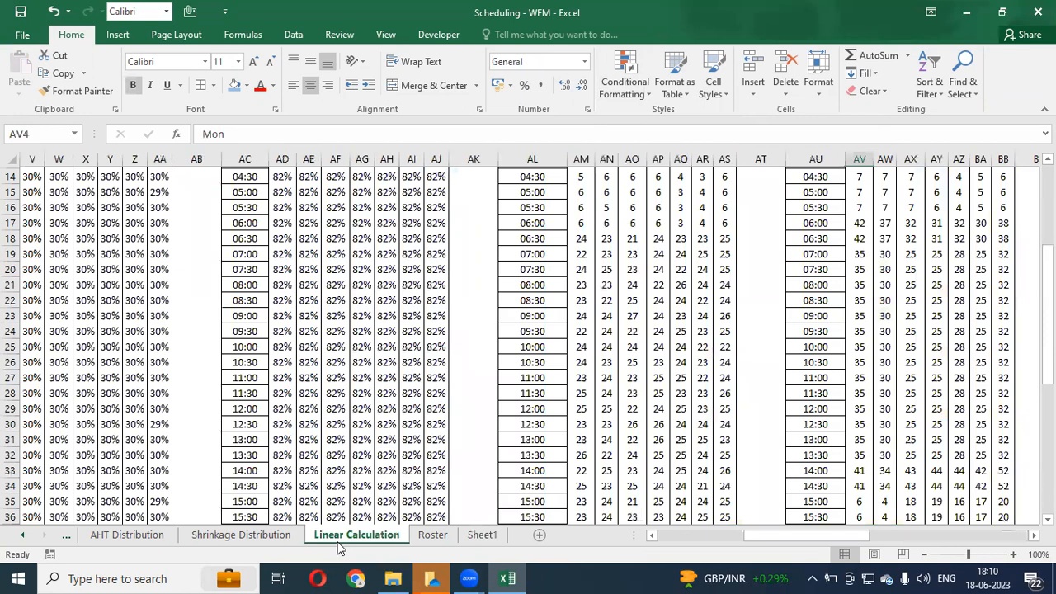
key(Down)
key(Down)
key(Left)
key(Left)
key(Left)
key(Left)
key(Left)
key(Up)
key(Left)
key(Left)
key(Left)
key(Up)
key(Up)
key(Up)
key(Up)
key(Down)
key(Down)
key(Left)
key(Left)
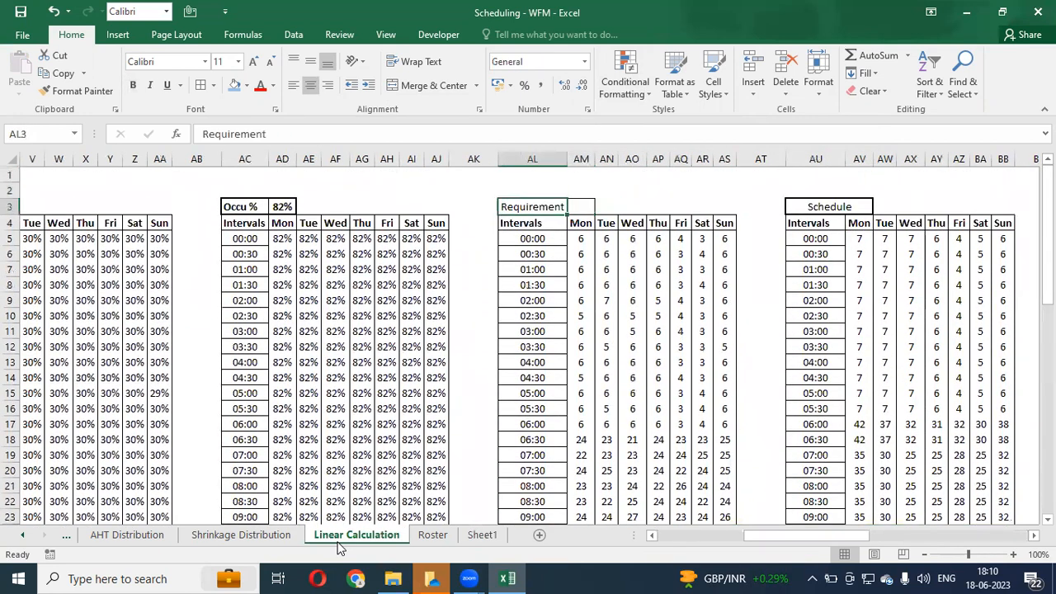
- Check the 00:00 interval's Schedule values from Monday to Sunday on the Linear Calculation sheet
key(Down)
key(Right)
key(Down)
key(Right)
key(Right)
key(Right)
key(Right)
key(Right)
key(Right)
key(Right)
key(Right)
key(Right)
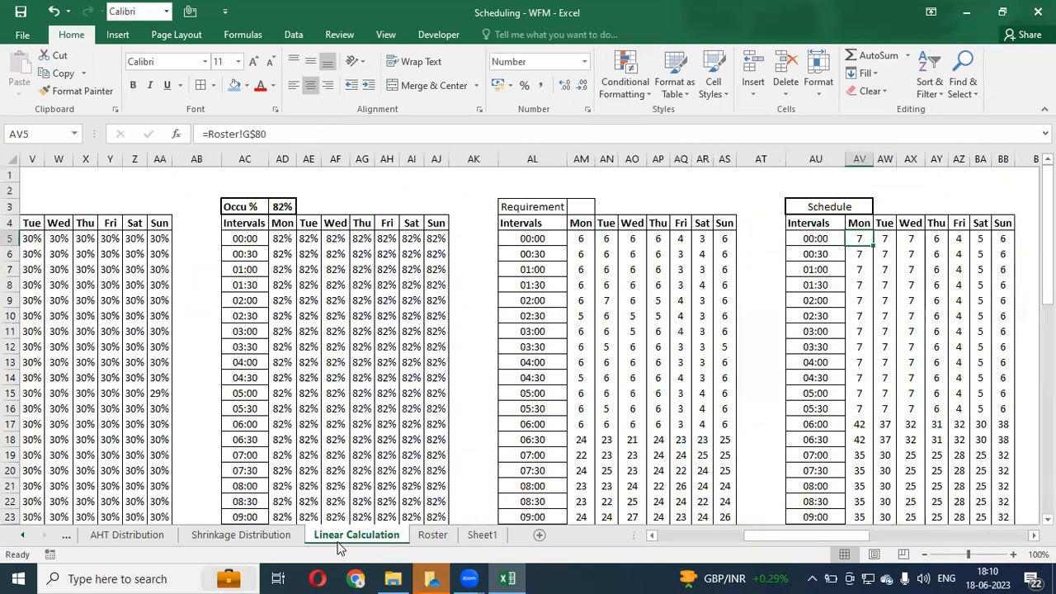
key(ctrl+shift+Right)
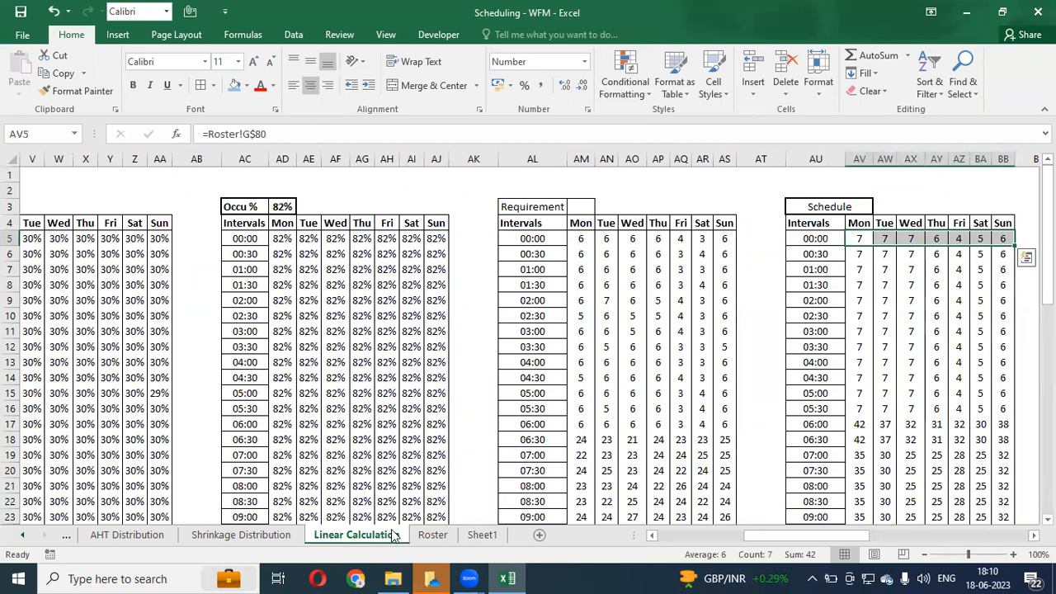
- Examine the Monday headcount formula for the 22:00 - 07:00 shift in the Roster sheet's shift summary
click(433, 535)
key(Down)
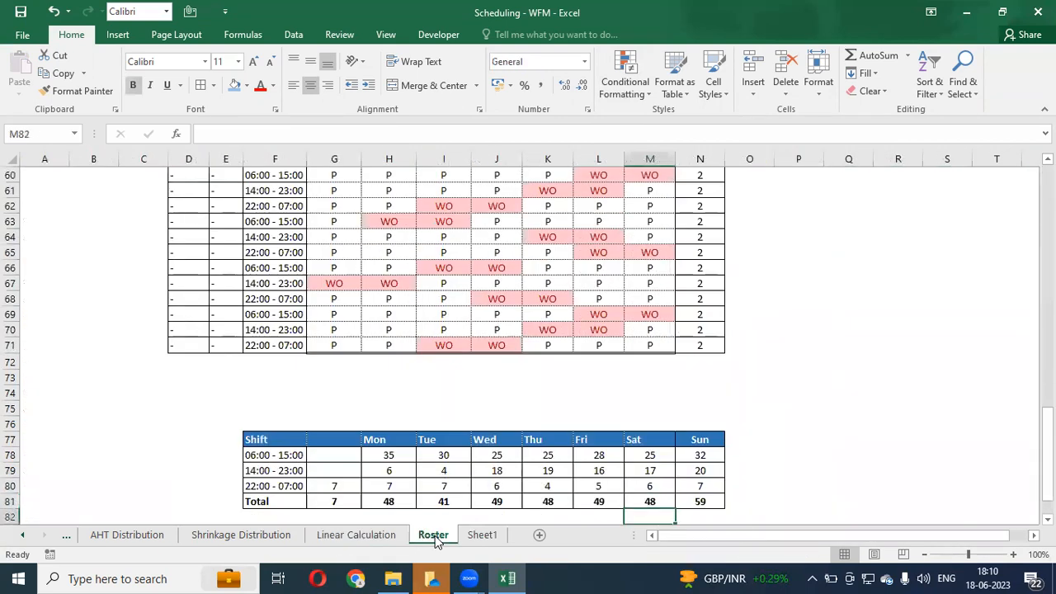
key(Up)
key(Up)
key(Left)
key(Left)
key(Left)
key(Left)
key(Left)
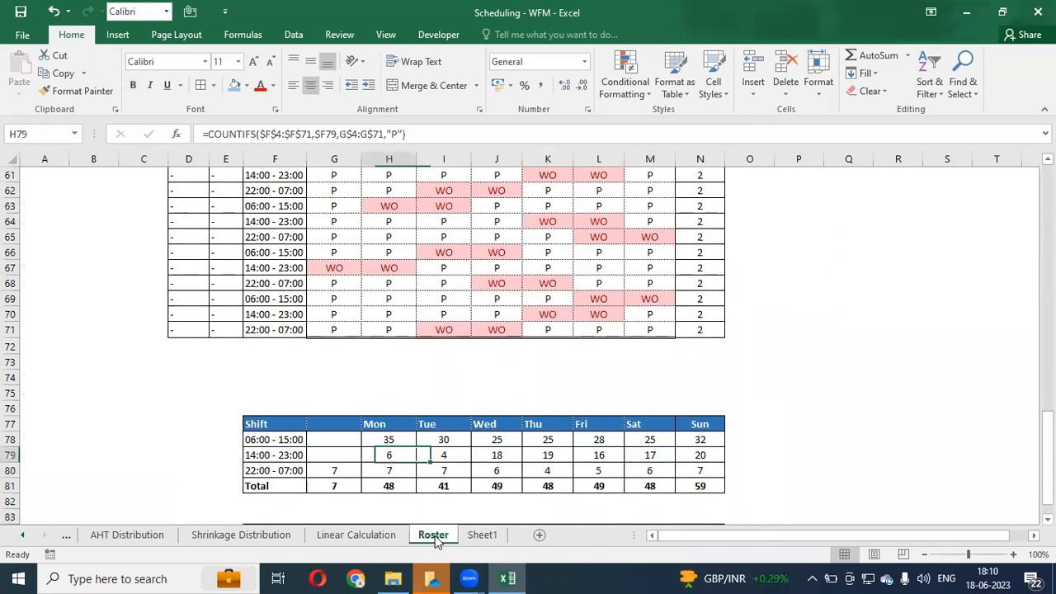
key(Up)
key(Down)
key(Down)
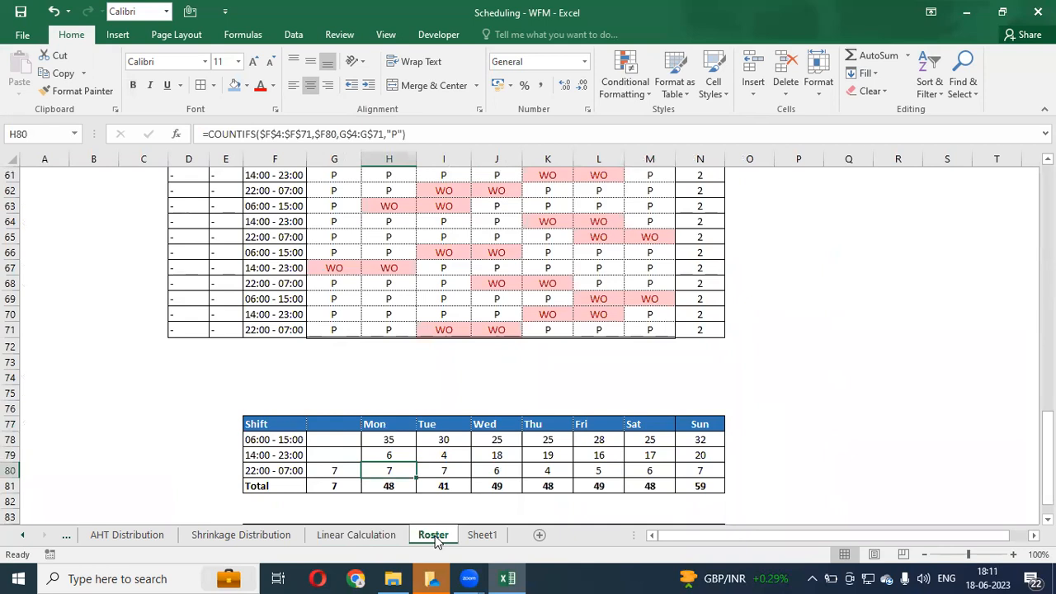
- Insert nine blank rows above row 68, the 22:00 - 07:00 entry near the end of the Roster
key(Up)
key(Up)
key(Up)
key(Up)
key(Up)
key(Up)
key(Up)
key(Up)
key(Up)
key(Up)
key(Up)
key(Up)
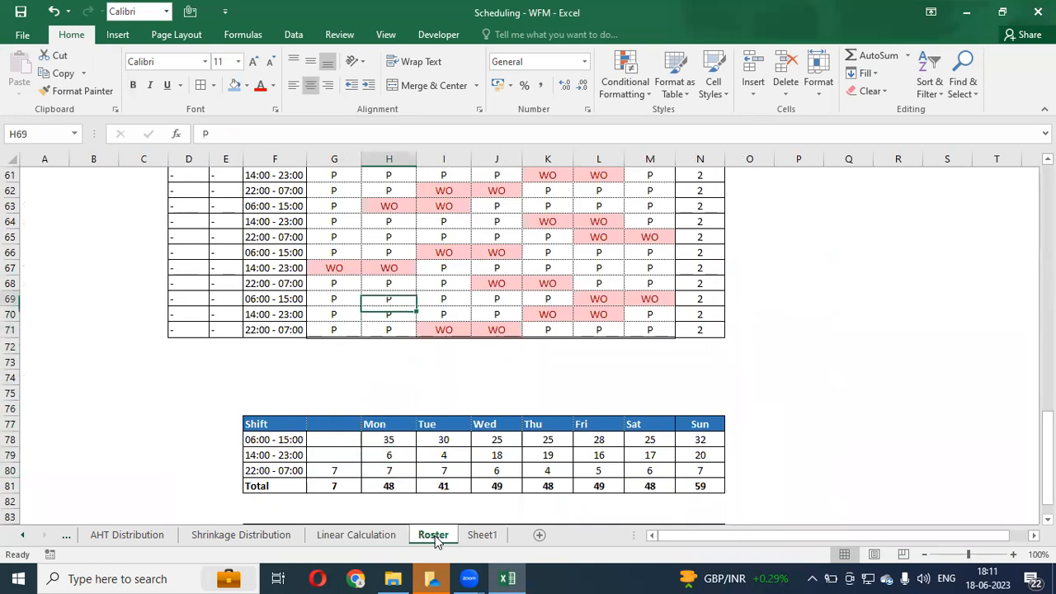
key(shift+space)
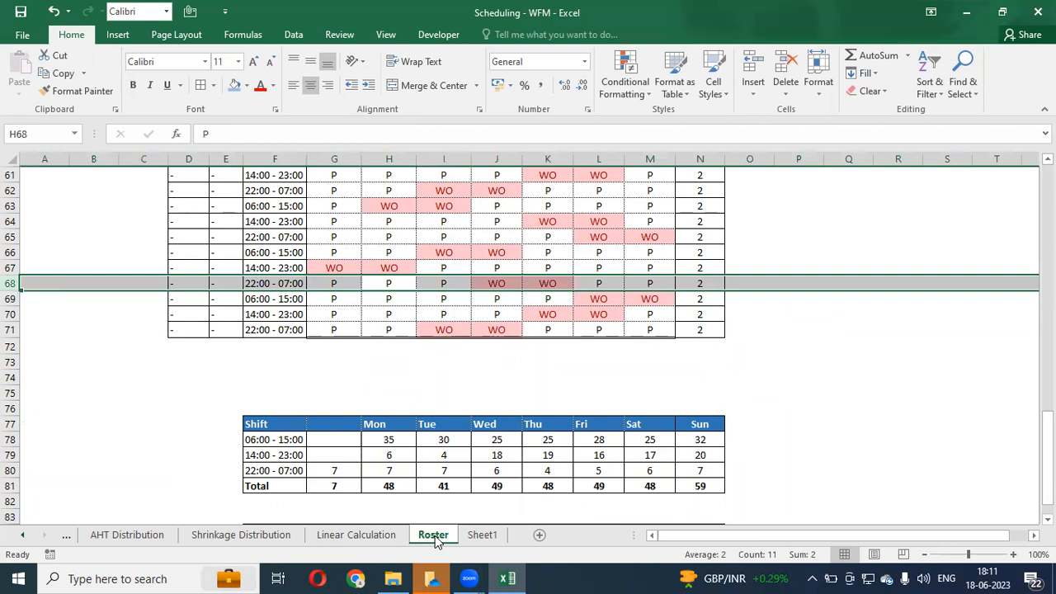
key(ctrl+shift+plus)
key(ctrl+shift+plus)
key(ctrl+shift+plus)
key(ctrl+shift+plus)
key(ctrl+shift+plus)
key(ctrl+shift+plus)
key(ctrl+shift+plus)
key(ctrl+shift+plus)
key(ctrl+shift+plus)
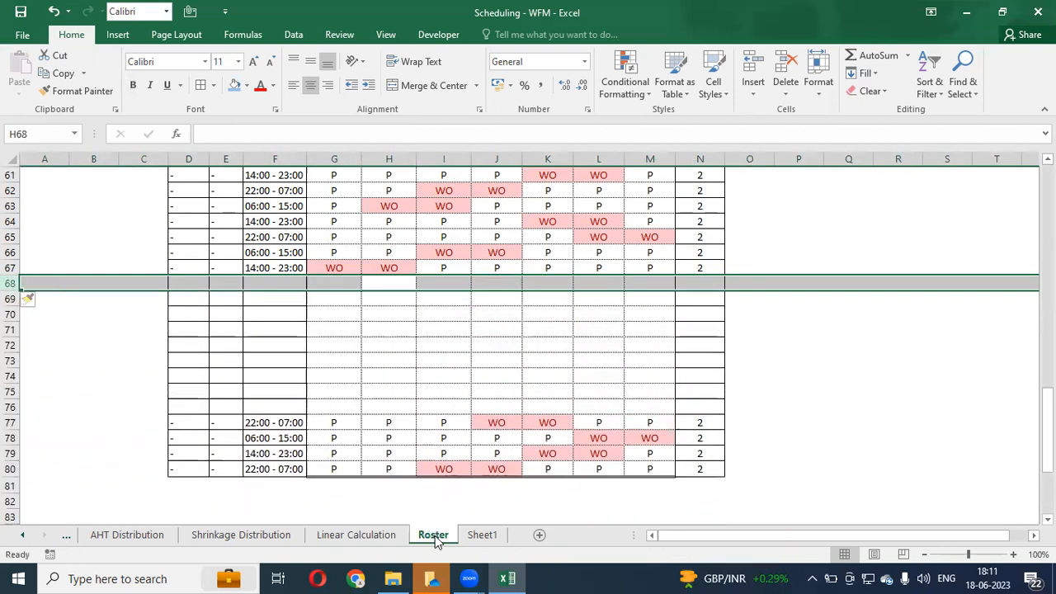
- Copy the 22:00 - 07:00 shift cells in D77:F77 into the nine new roster rows, 68 to 76
drag(189, 424, 280, 420)
key(ctrl+c)
key(shift+Up)
key(shift+Up)
key(shift+Up)
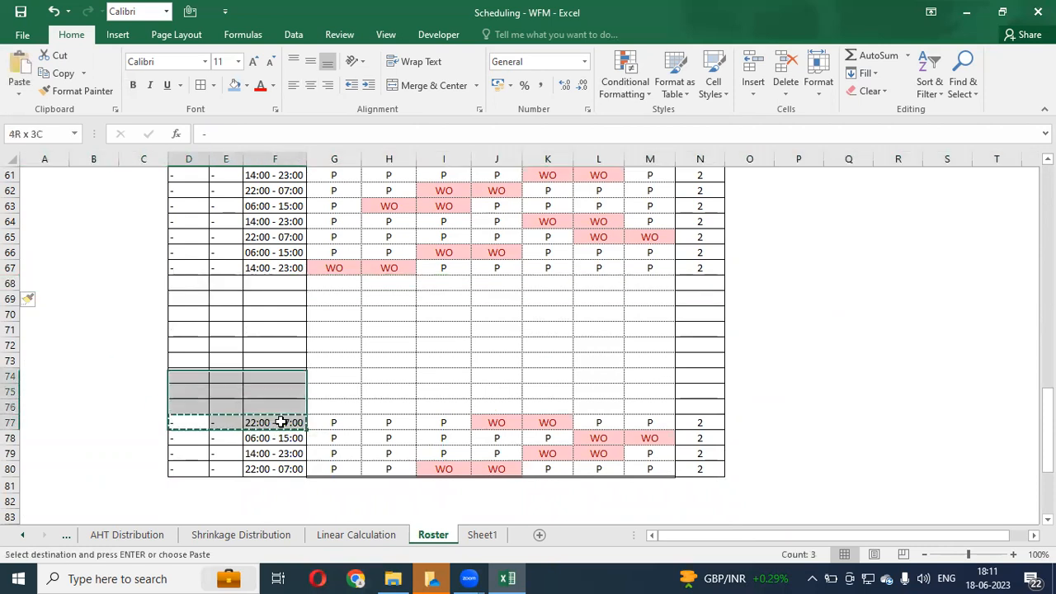
key(shift+Up)
key(shift+Up)
key(shift+Up)
key(shift+Up)
key(shift+Up)
key(shift+Up)
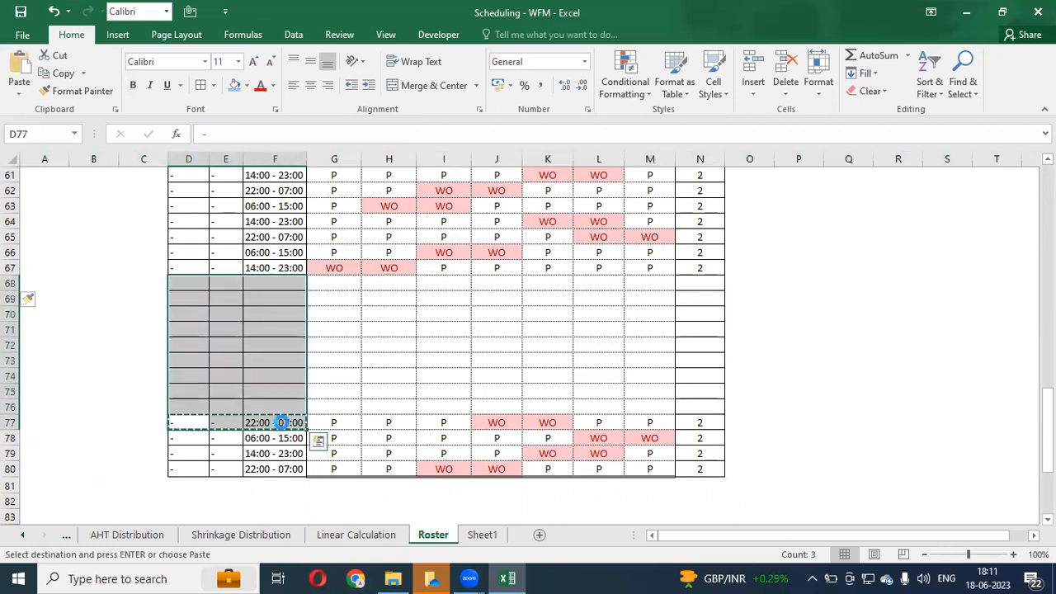
key(Return)
key(Right)
key(Right)
key(Right)
key(shift+Right)
key(shift+Right)
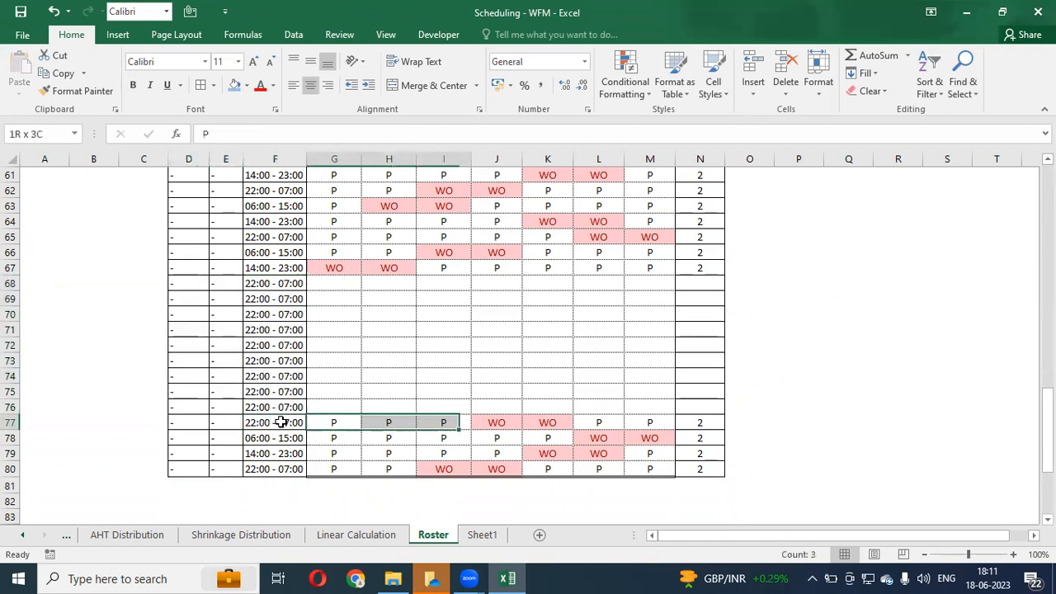
key(shift+Right)
key(shift+Right)
key(shift+Right)
- Copy the weekly P/WO attendance pattern from G59:M67 into the new 22:00 - 07:00 rows, G68:M76
key(Up)
key(Up)
key(Up)
key(Up)
key(Up)
key(Up)
key(Up)
key(Up)
key(Up)
key(Up)
key(Up)
key(Up)
key(Up)
key(Up)
key(Up)
key(Up)
key(Up)
key(Up)
key(Up)
key(Up)
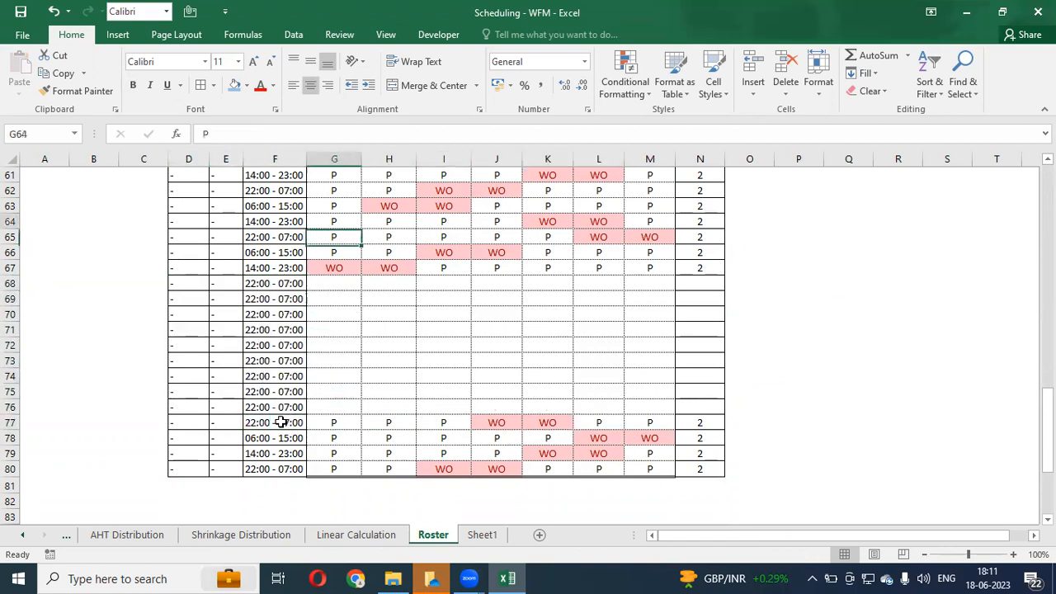
key(Down)
key(Down)
key(shift+Down)
key(shift+Down)
key(shift+Down)
key(shift+Down)
key(shift+Down)
key(shift+Down)
key(shift+Down)
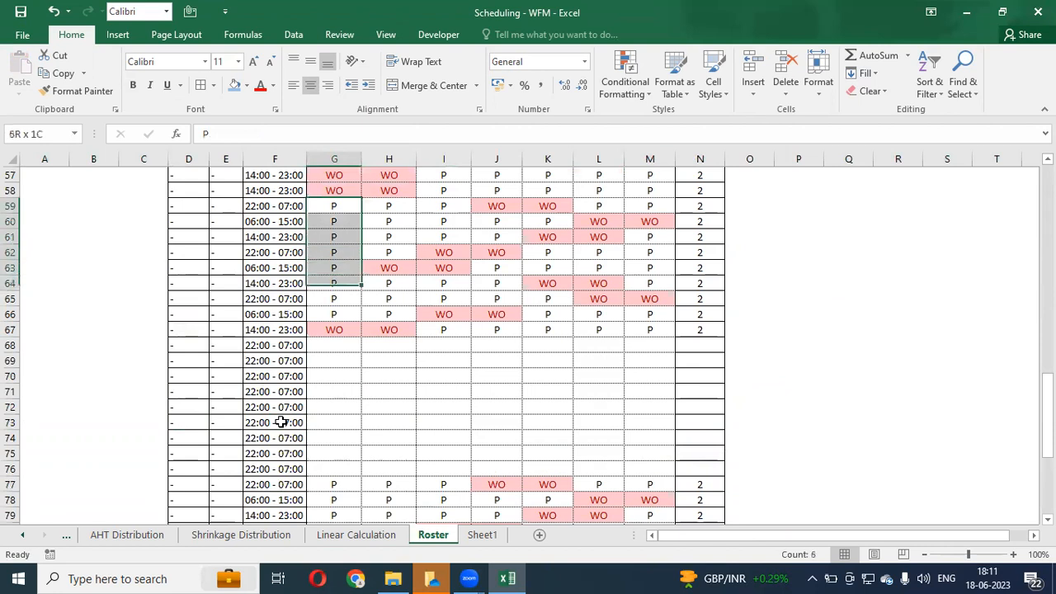
key(shift+Right)
key(shift+Right)
key(shift+Right)
key(shift+Right)
key(shift+Right)
key(shift+Right)
key(shift+Down)
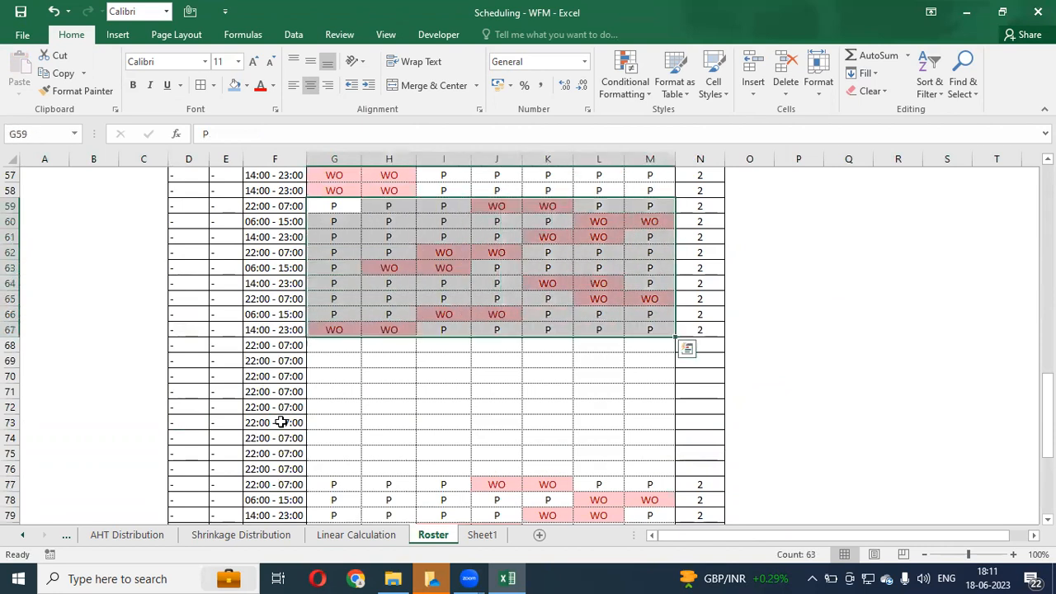
key(ctrl+c)
key(Down)
key(Down)
key(Down)
key(Down)
key(Down)
key(Down)
key(Down)
key(Down)
key(Down)
key(Return)
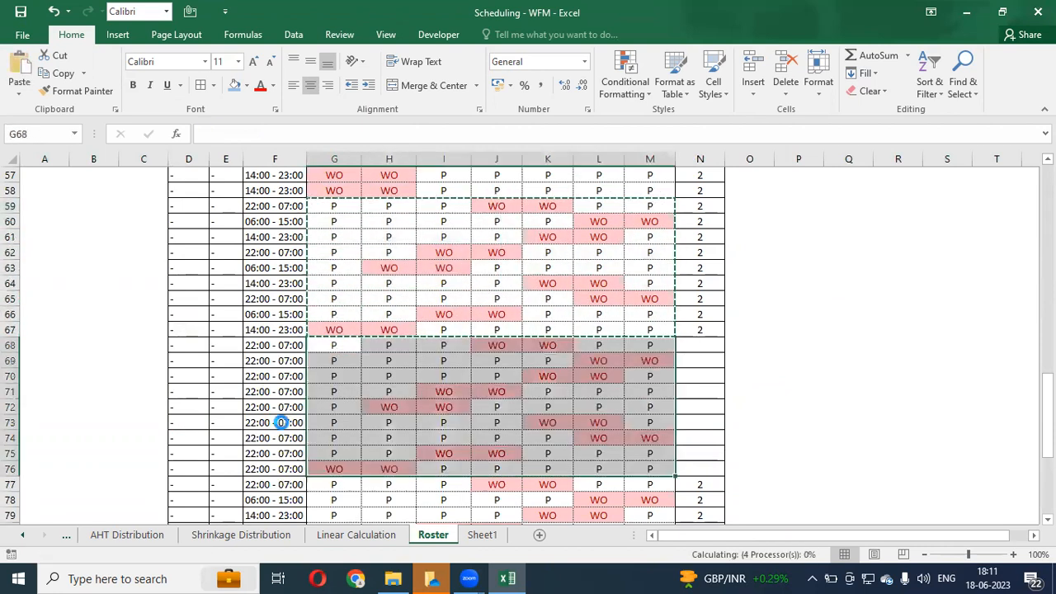
- Review the recalculated Projected SL% values on Sheet1 for the intervals covered by the added 22:00 - 07:00 agents
click(482, 535)
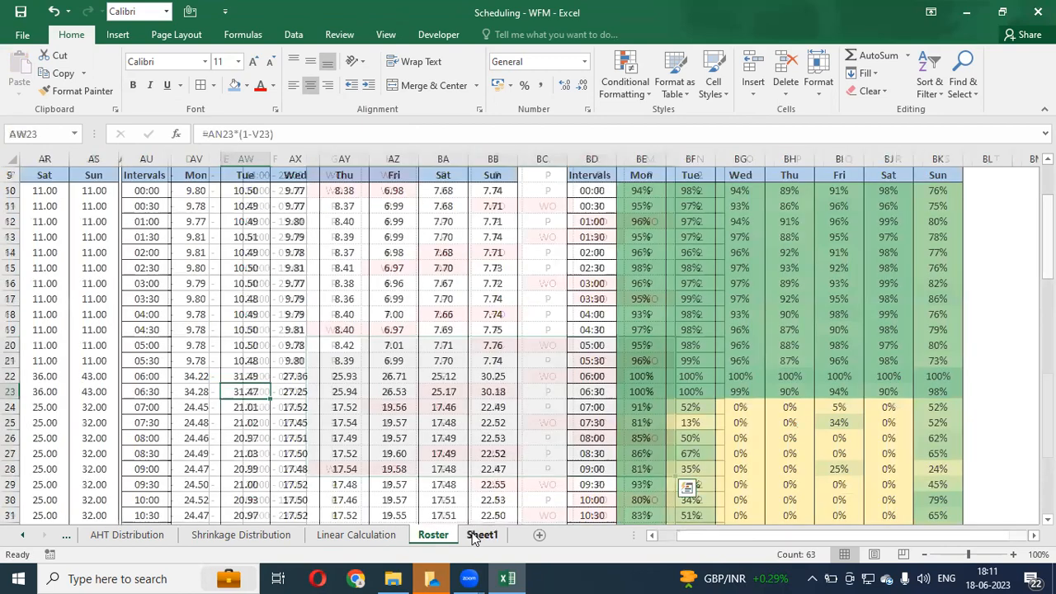
key(Down)
key(Right)
key(Right)
key(Right)
key(Right)
key(Right)
key(Right)
key(Right)
key(Right)
key(Right)
key(Right)
key(Right)
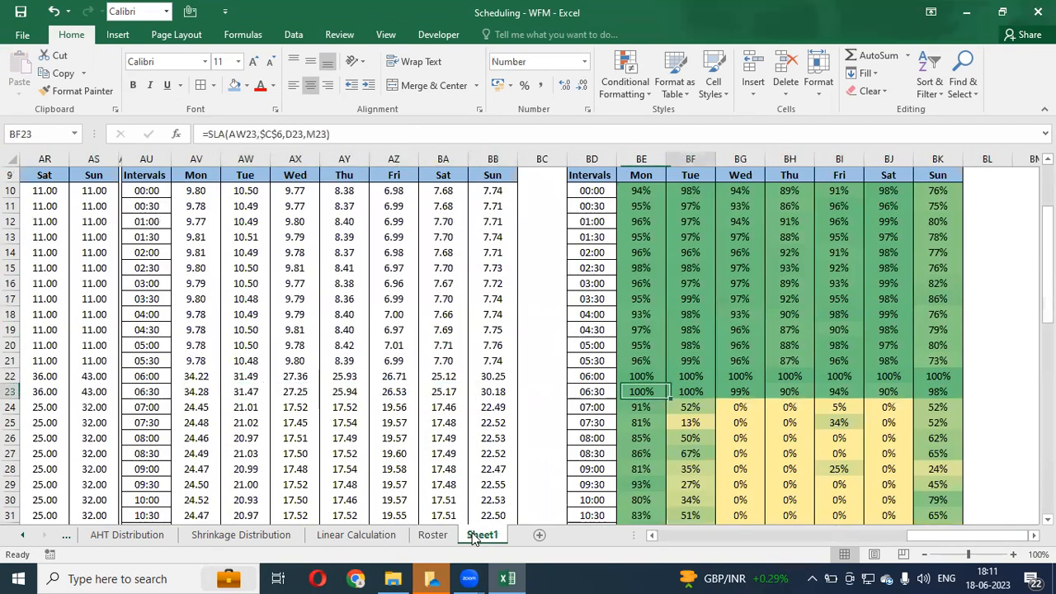
- Examine the Projected SL% values on Sheet1 to find the daytime intervals from 07:00 onward with weak service levels
key(ctrl+Up)
key(Down)
key(Down)
key(Down)
key(ctrl+Down)
key(Up)
key(Up)
key(Up)
key(Up)
key(Up)
key(Up)
key(Up)
key(Up)
key(Up)
key(Up)
key(Up)
key(Up)
key(Up)
key(Up)
key(Up)
key(Up)
key(Up)
key(Up)
key(Up)
key(Up)
key(Up)
key(Down)
key(Left)
key(Left)
key(Left)
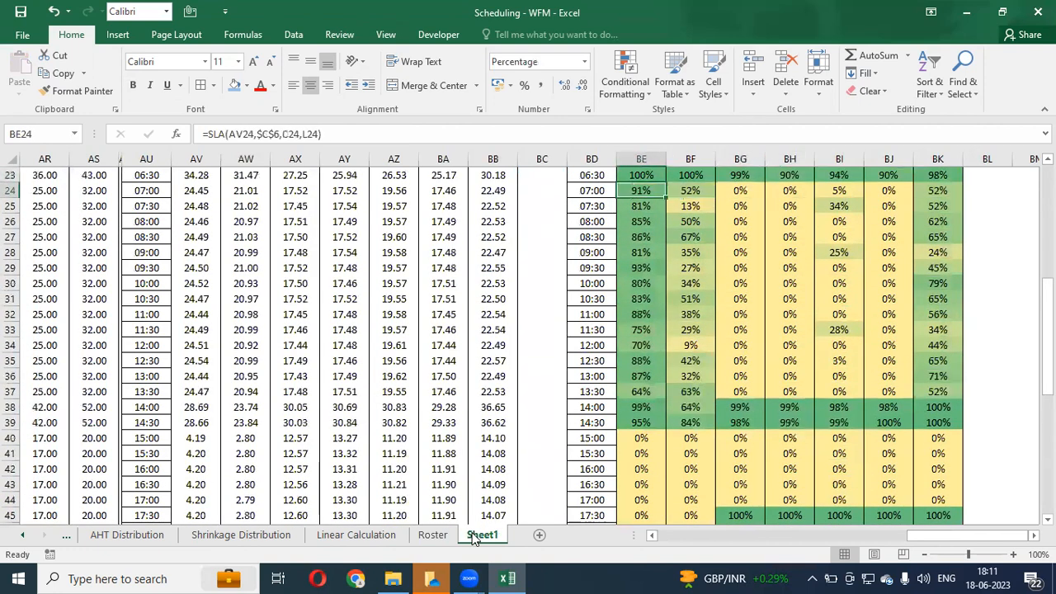
- Look through the Roster's shift rows to locate the block of 06:00 - 15:00 agents
click(424, 538)
key(ctrl+Up)
key(ctrl+Down)
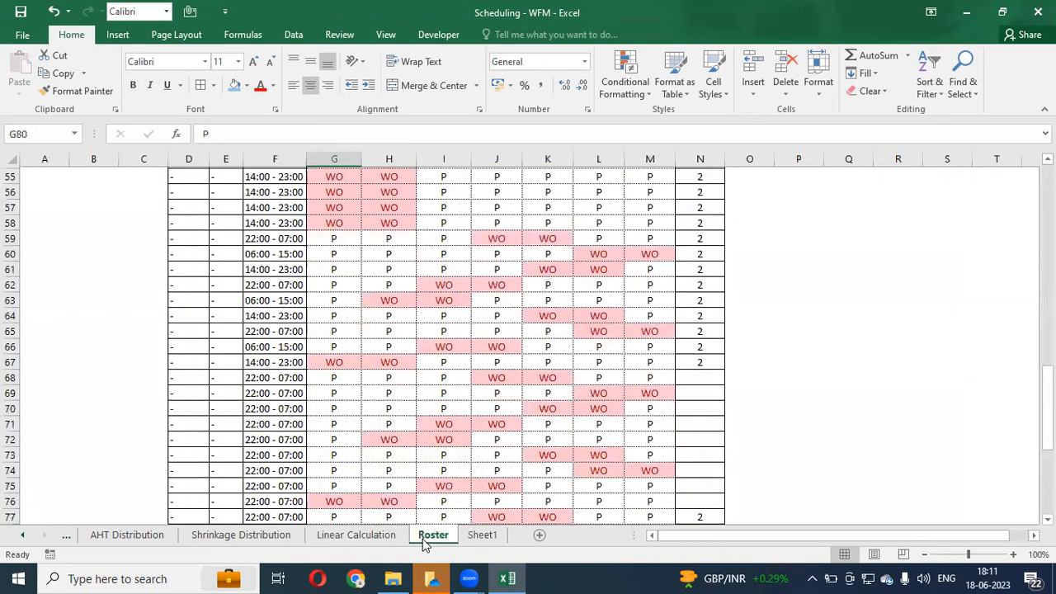
key(ctrl+Up)
key(ctrl+Down)
key(Up)
key(Up)
key(Up)
key(Up)
key(Up)
key(Up)
key(Up)
key(Up)
key(Up)
key(Up)
key(Up)
key(Up)
key(Up)
key(Up)
key(Up)
key(Up)
key(Up)
key(Up)
key(Up)
key(Up)
key(Up)
key(Up)
key(Up)
key(Up)
key(Up)
key(Up)
key(Up)
key(Up)
key(Up)
key(Up)
key(Up)
key(Up)
key(Up)
key(Up)
key(Up)
key(Up)
key(Up)
key(Up)
key(Down)
key(Down)
key(Down)
key(Down)
key(Down)
key(Down)
key(Down)
key(Down)
key(Up)
key(Up)
key(Up)
key(Up)
key(Up)
key(Up)
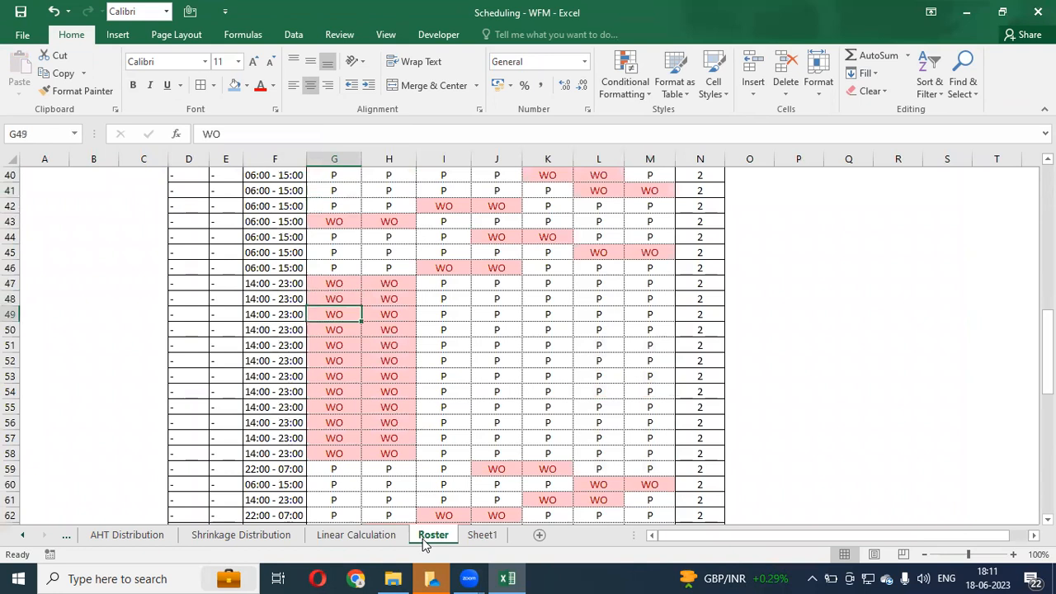
key(Up)
key(Up)
key(Up)
key(Up)
key(Up)
key(Up)
key(Up)
key(Up)
key(Up)
key(Up)
key(Up)
key(Up)
key(Up)
key(Up)
key(Down)
key(Down)
key(Down)
key(Down)
key(Down)
key(Down)
key(Down)
key(Down)
key(Down)
key(Down)
- Duplicate the twelve 06:00 - 15:00 Roster rows 34 to 45 as inserted rows at row 34, and check the Projected SL% on Sheet1
key(Left)
key(Up)
key(Up)
key(Up)
key(Up)
key(Up)
key(Down)
key(shift+Down)
key(shift+Down)
key(shift+Down)
key(shift+Down)
key(shift+Down)
key(shift+Down)
key(shift+Down)
key(shift+Down)
key(shift+Down)
key(shift+Down)
key(shift+Down)
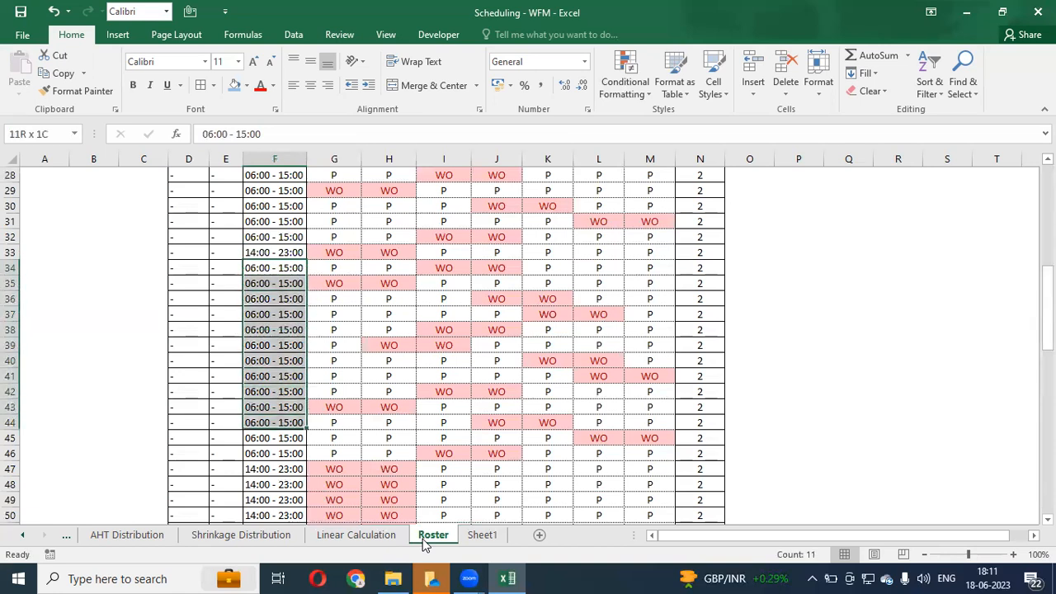
key(shift+space)
key(ctrl+c)
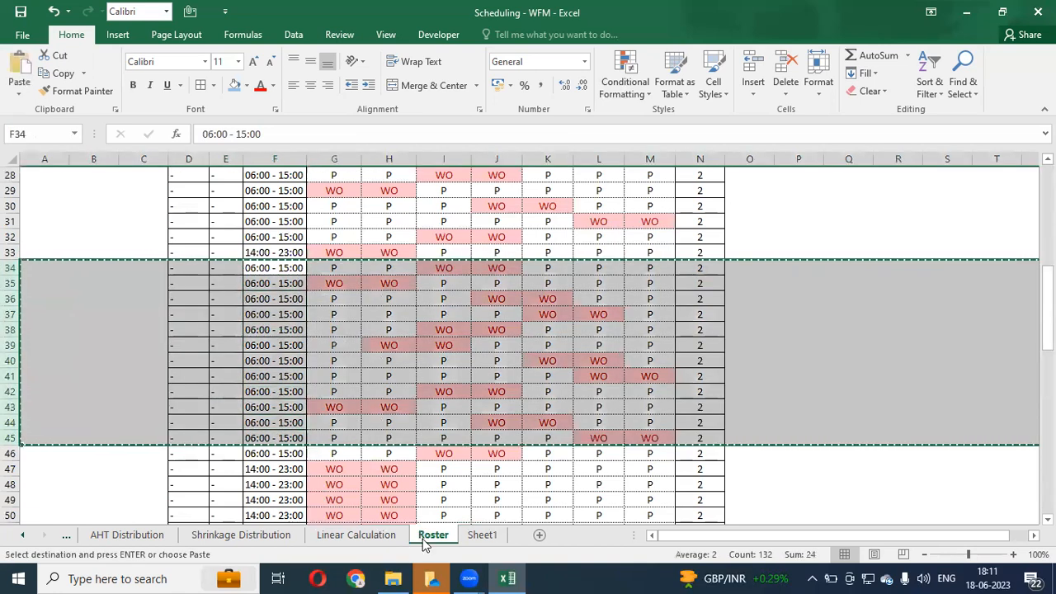
key(ctrl+shift+plus)
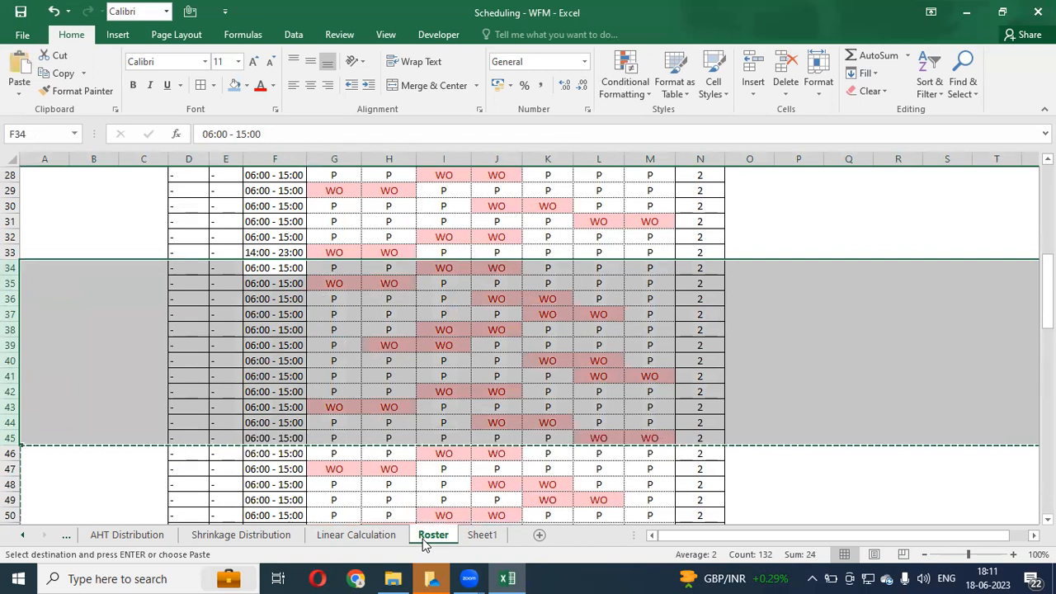
key(ctrl+Page_Down)
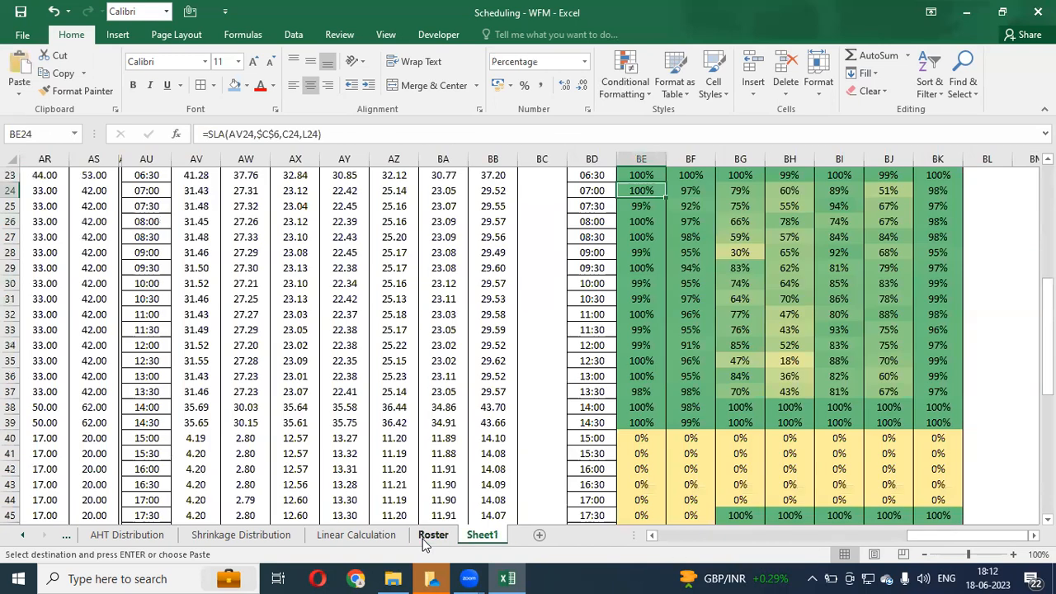
key(ctrl+Page_Up)
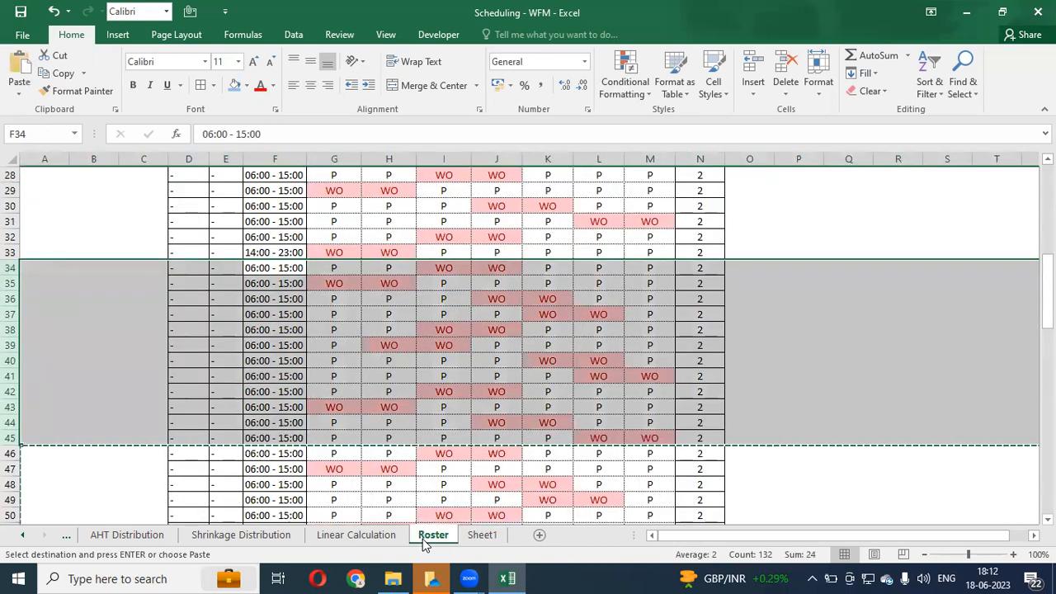
- Duplicate the 14:00 - 23:00 shift row 33 on the Roster as eight inserted rows at row 33
key(Down)
key(Down)
key(Down)
key(Down)
key(Down)
key(Down)
key(Down)
key(Down)
key(Up)
key(Up)
key(Up)
key(Up)
key(Up)
key(Up)
key(Up)
key(Up)
key(Up)
key(Up)
key(Up)
key(Up)
key(Down)
key(Down)
key(Down)
key(shift+space)
key(ctrl+c)
key(shift+Down)
key(shift+Down)
key(shift+Down)
key(shift+Down)
key(shift+Down)
key(shift+Down)
key(shift+Down)
key(shift+Down)
key(shift+Down)
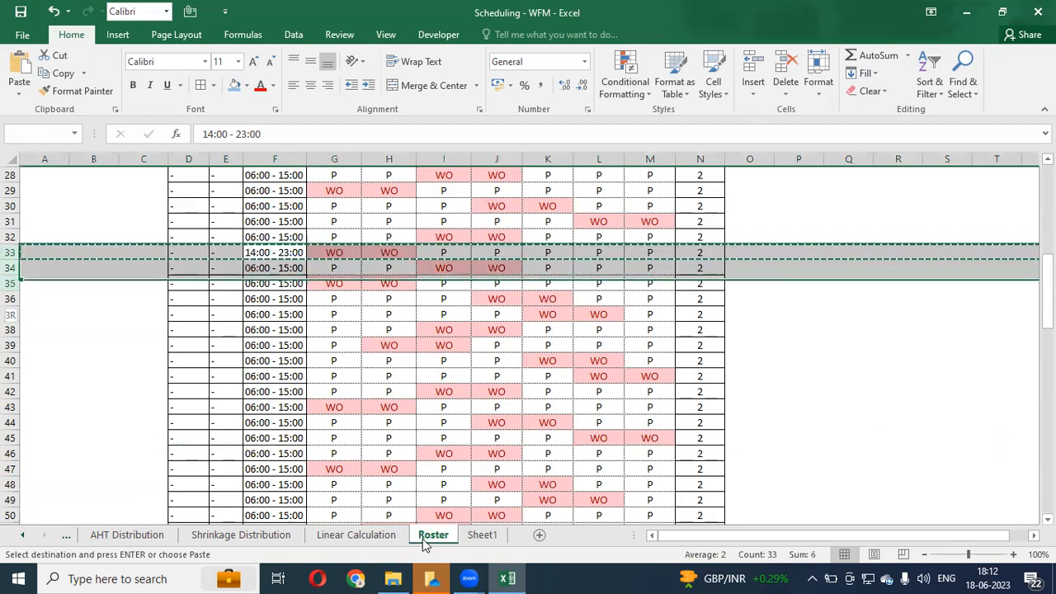
key(shift+Up)
key(shift+Up)
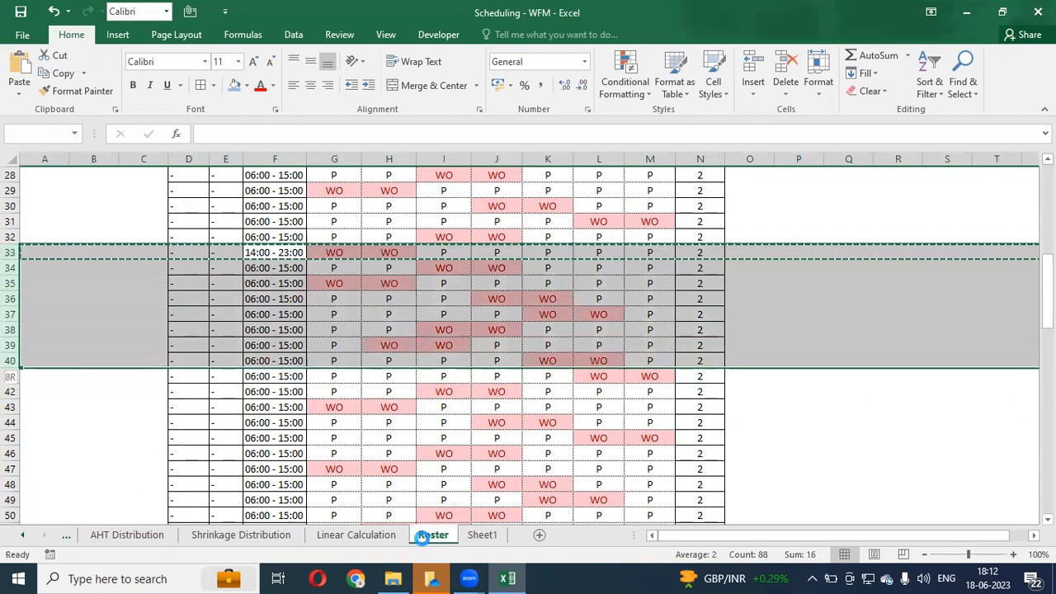
key(ctrl+shift+plus)
key(Escape)
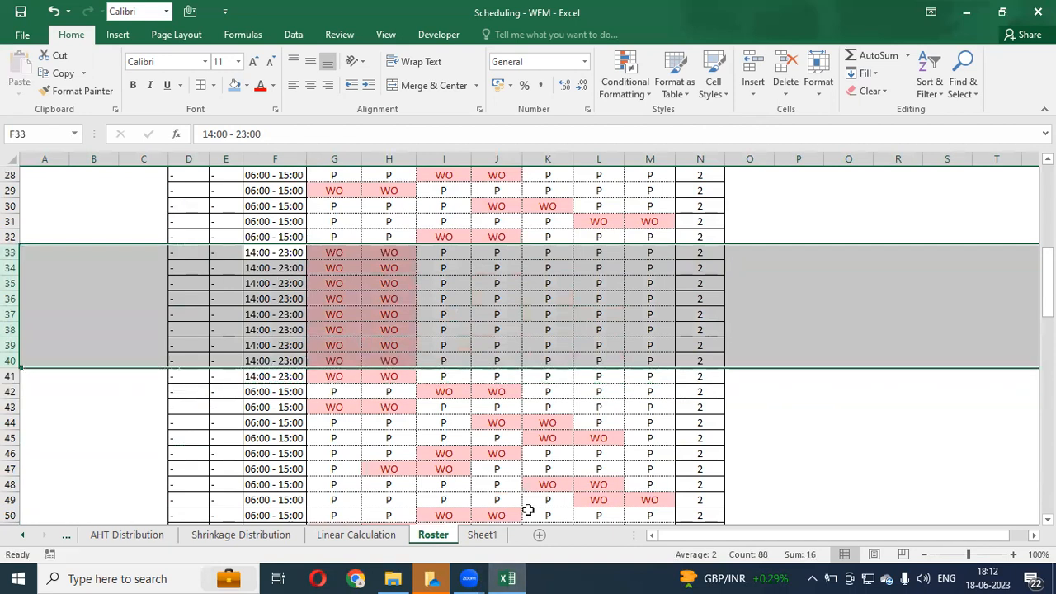
- Copy the weekly P/WO pattern in G26:M30 of the Roster onto the 14:00 - 23:00 rows starting at G33
click(336, 178)
drag(336, 181, 354, 192)
key(Escape)
scroll(351, 191, up, 1)
click(352, 191)
key(shift+Down)
key(shift+Down)
key(shift+Down)
key(shift+Down)
key(shift+Right)
key(shift+Right)
key(shift+Right)
key(shift+Right)
key(shift+Right)
key(shift+Right)
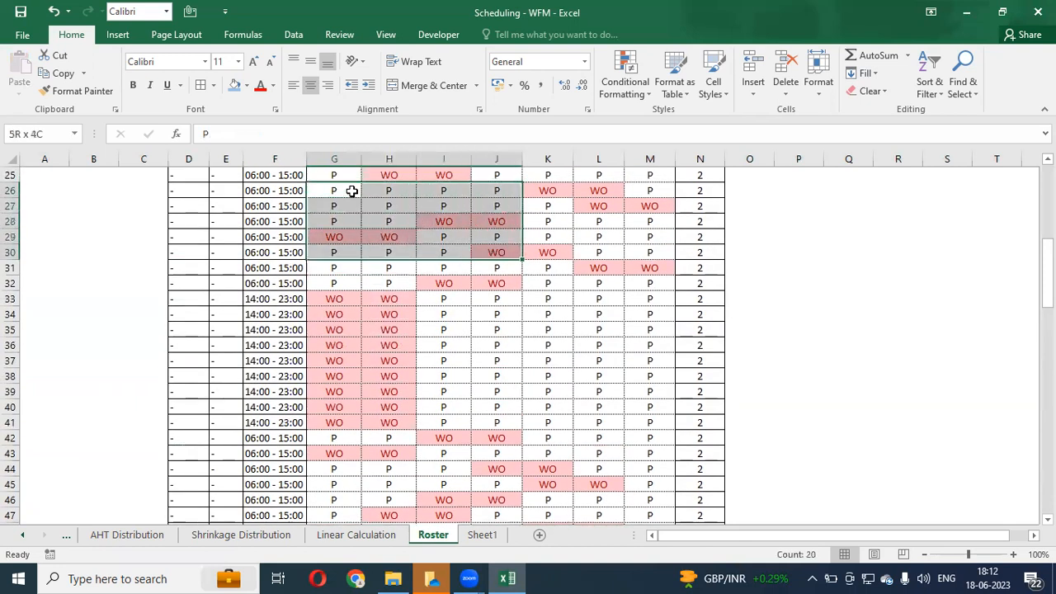
key(ctrl+c)
key(Down)
key(Down)
key(Down)
key(Down)
key(Down)
key(Down)
key(Down)
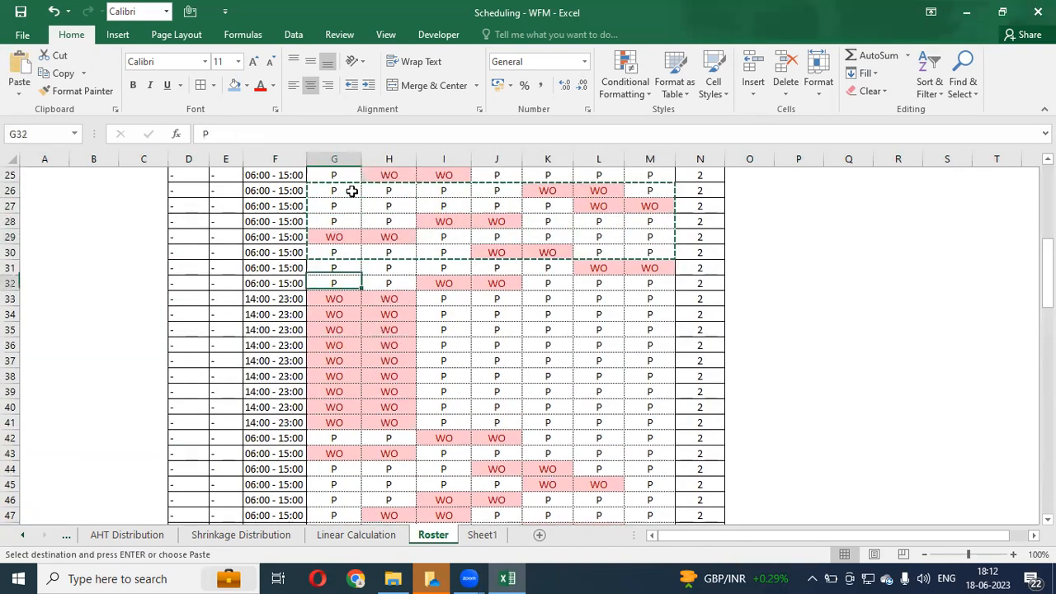
key(ctrl+v)
- Copy the P/WO pattern in G36:M37 onto the 14:00 - 23:00 rows 39 and 40
key(ctrl+c)
key(Down)
key(Down)
key(Down)
key(shift+Down)
key(shift+Right)
key(shift+Right)
key(shift+Right)
key(shift+Right)
key(shift+Right)
key(shift+Right)
key(ctrl+c)
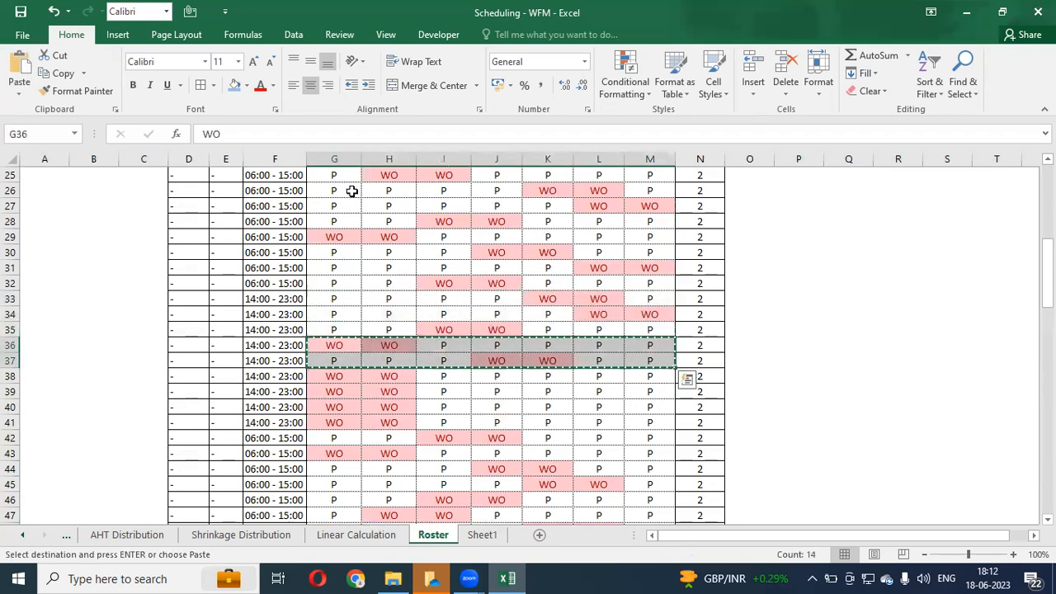
key(Down)
key(Down)
key(Down)
key(ctrl+v)
key(Down)
key(Down)
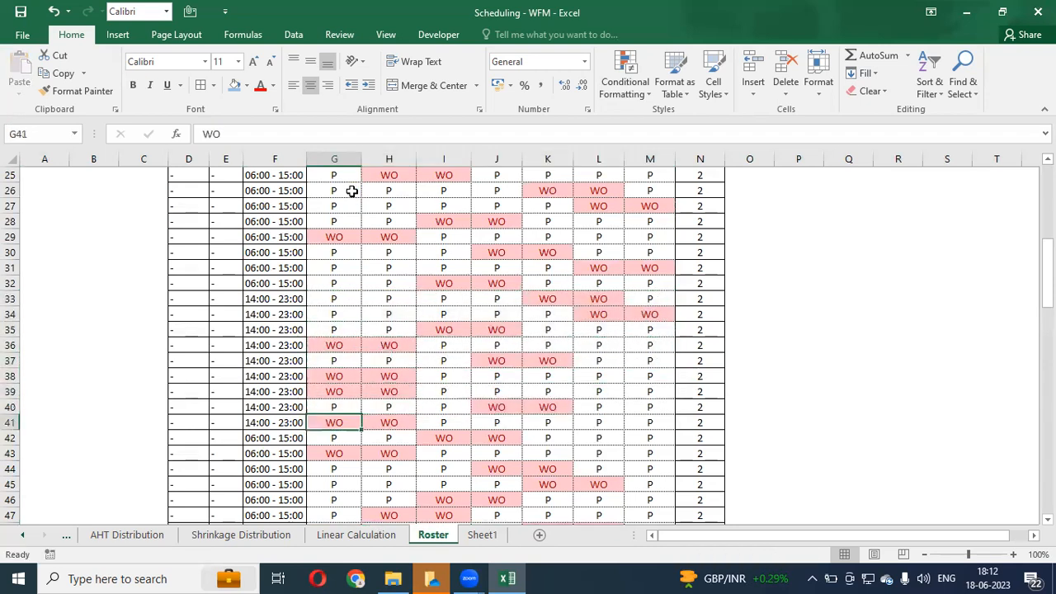
- Copy the P/WO pattern in G42:L42 onto row 39 to move its week-offs to columns I and J
key(Up)
key(Up)
key(Down)
key(shift+Right)
key(shift+Right)
key(Down)
key(Down)
key(shift+Right)
key(shift+Right)
key(shift+Right)
key(shift+Right)
key(shift+Right)
key(ctrl+c)
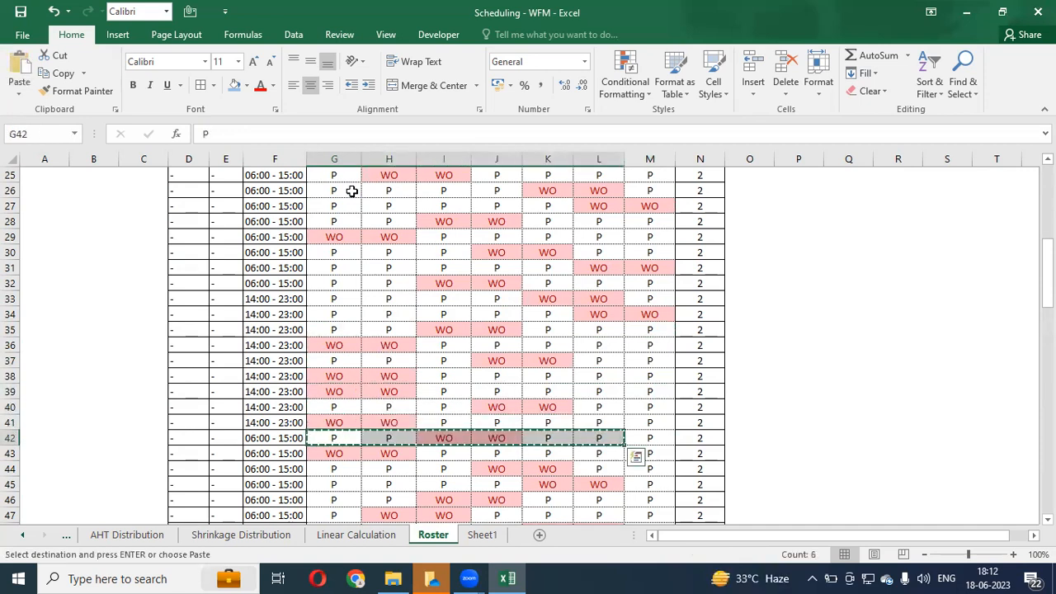
key(Up)
key(Up)
key(Up)
key(Return)
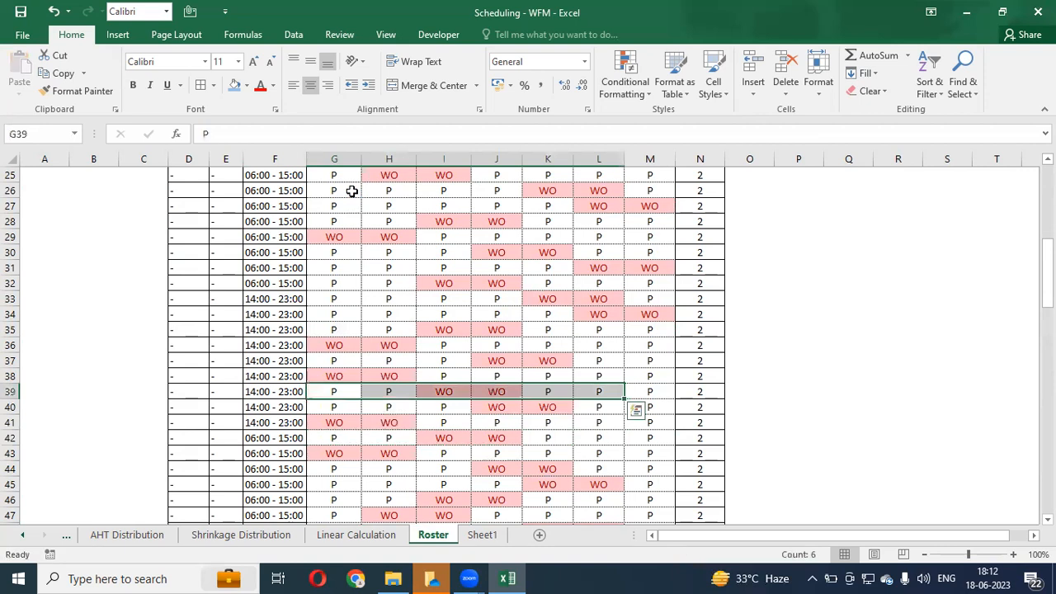
key(Up)
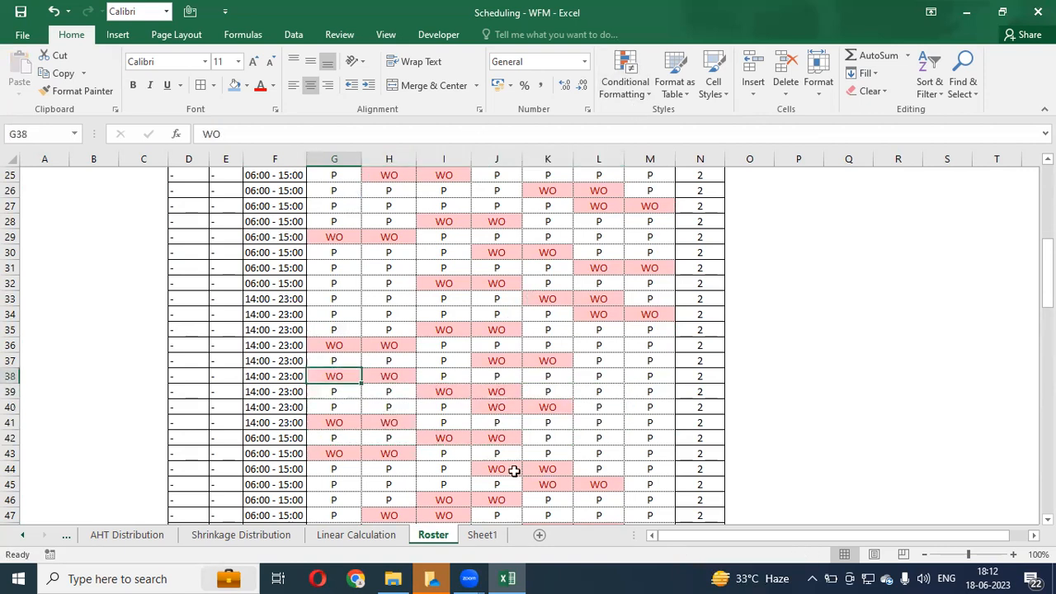
- Review the Projected SL% table on Sheet1 down to the Monday Total cell BE58
click(494, 534)
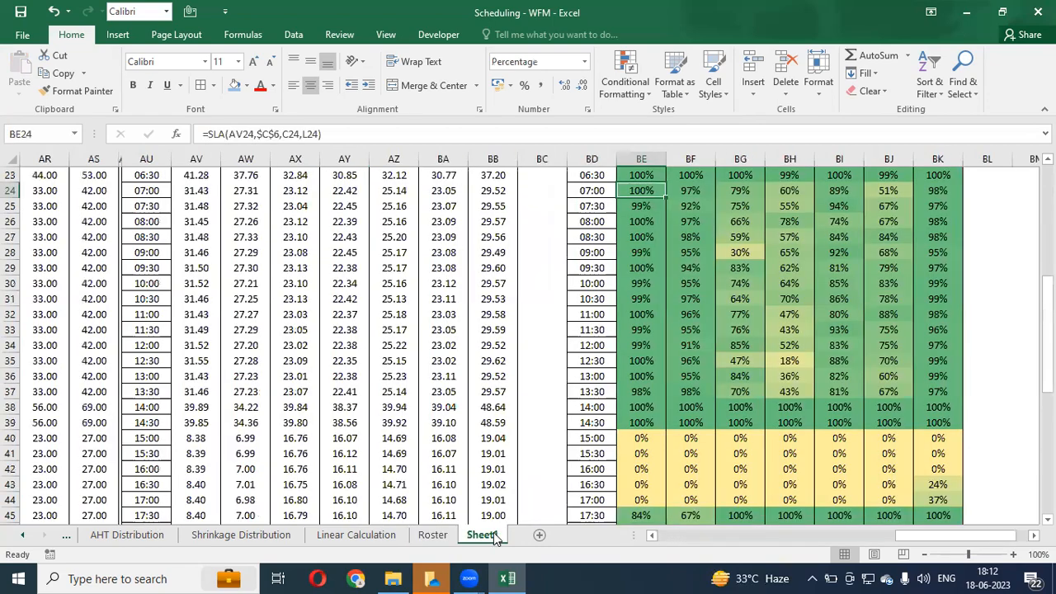
key(ctrl+Up)
key(ctrl+Down)
key(ctrl+Down)
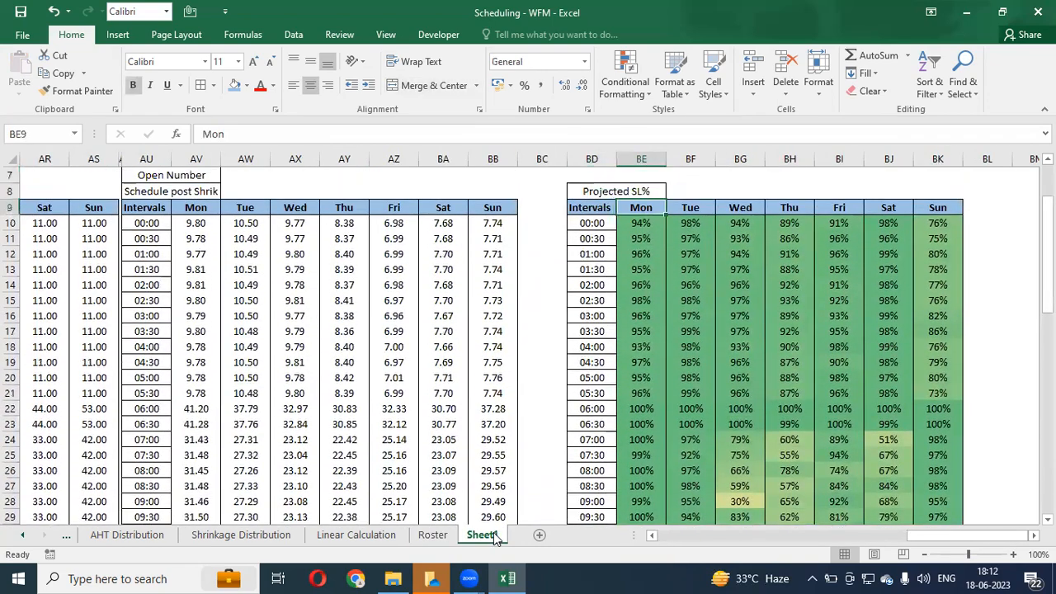
key(Down)
text(=)
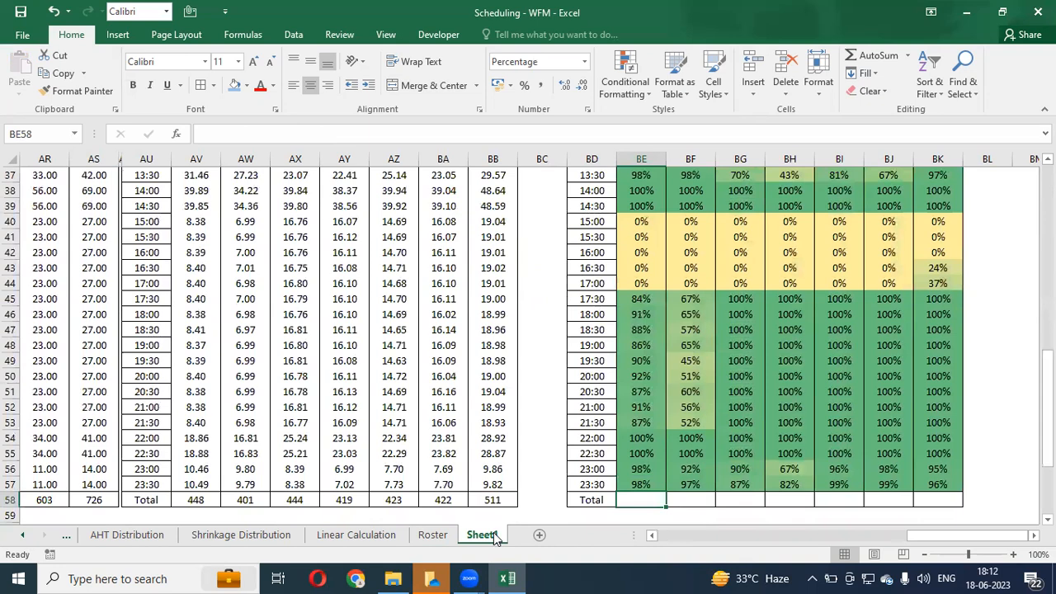
text(sump)
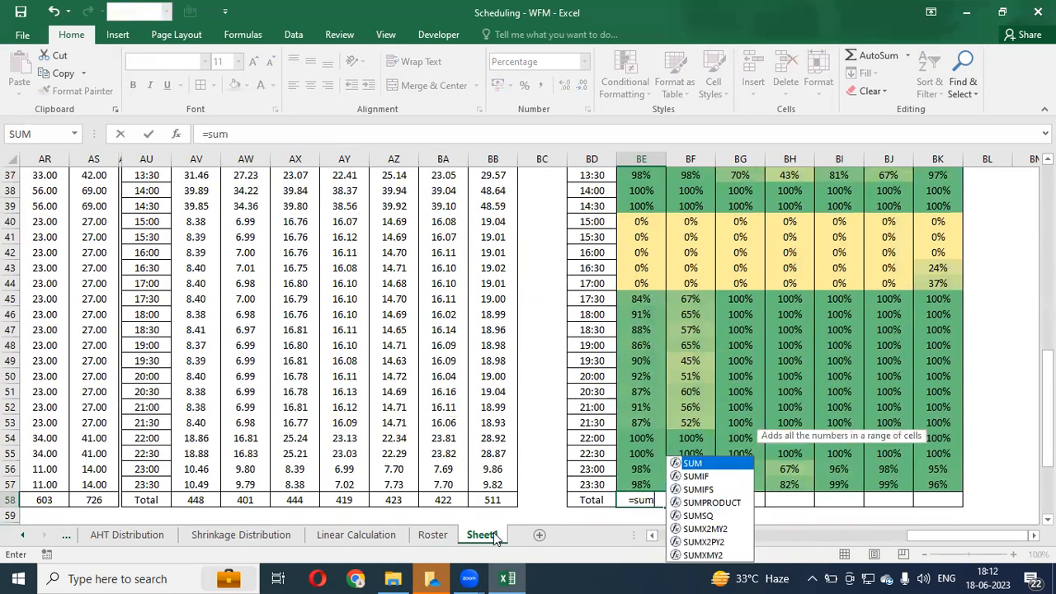
key(Tab)
key(Up)
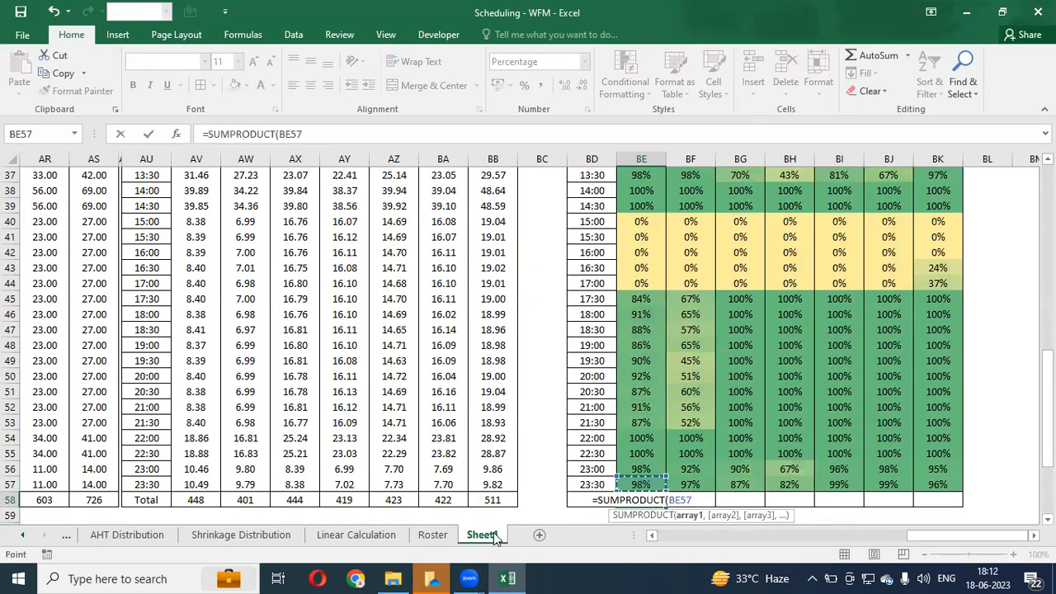
key(ctrl+shift+Up)
key(shift+Down)
key(shift+Down)
key(shift+Up)
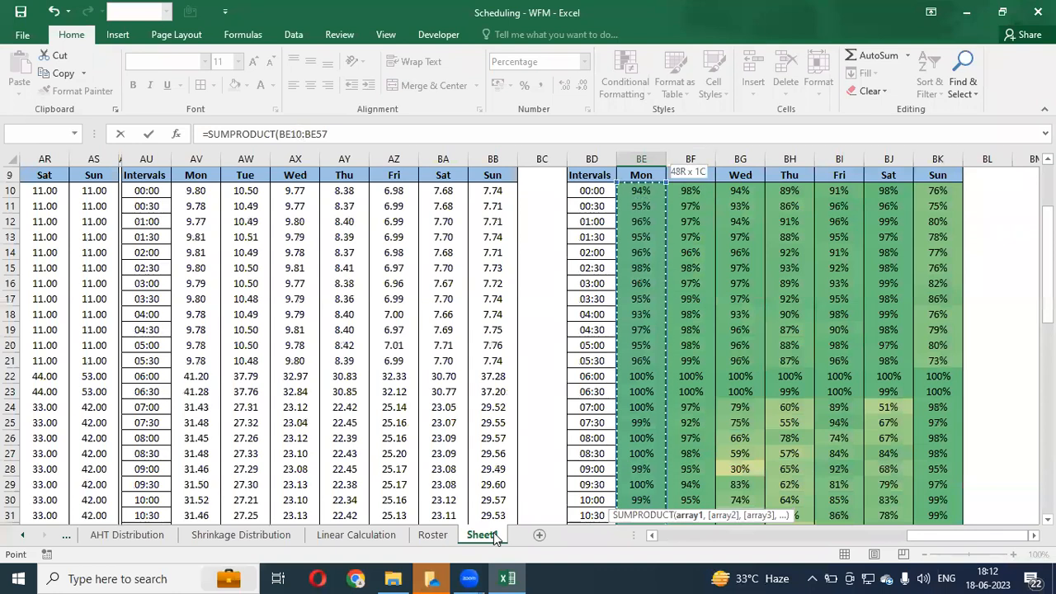
text(,)
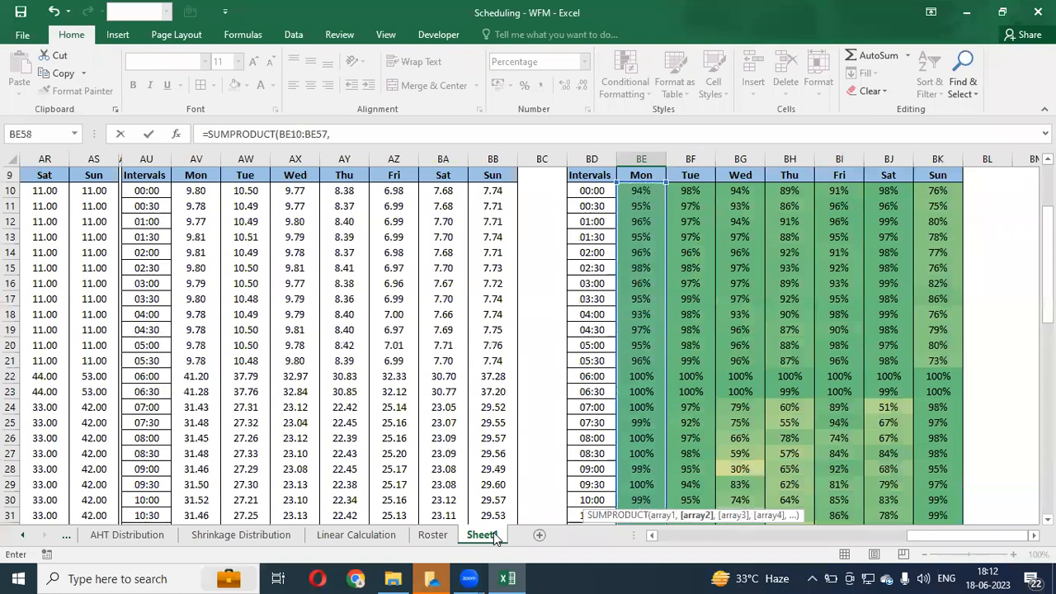
click(198, 575)
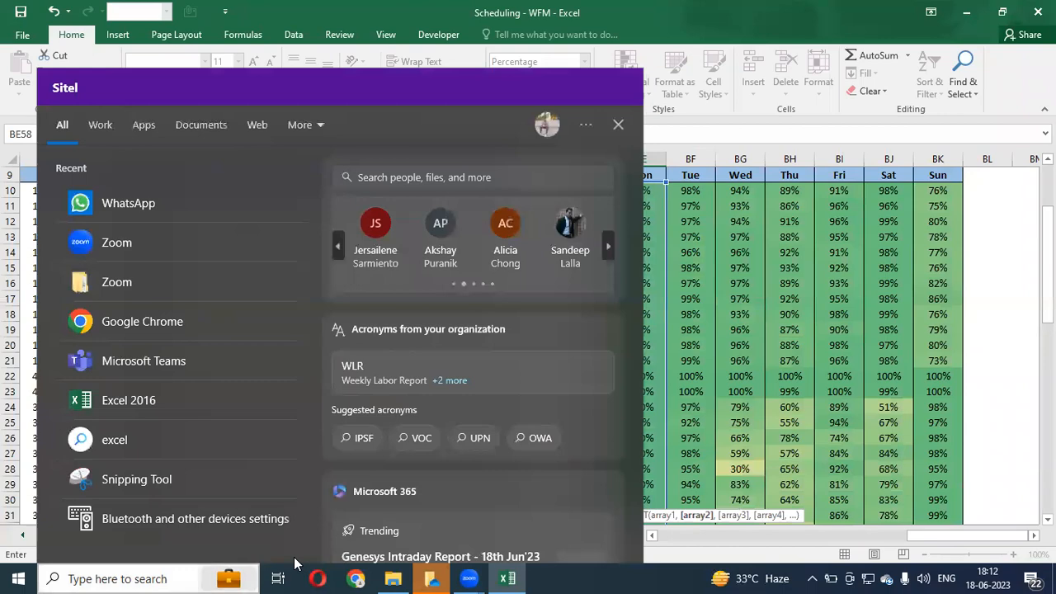
key(Escape)
key(Escape)
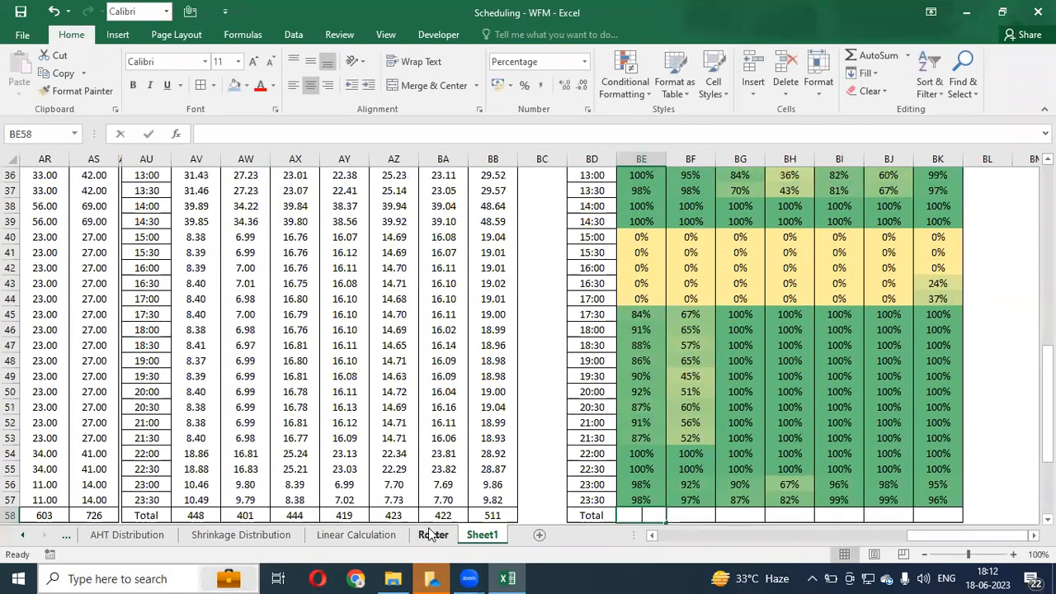
- Start a VLOOKUP formula in the Monday Total cell BE58 with BE10:BE57 as its first argument
text(=vl)
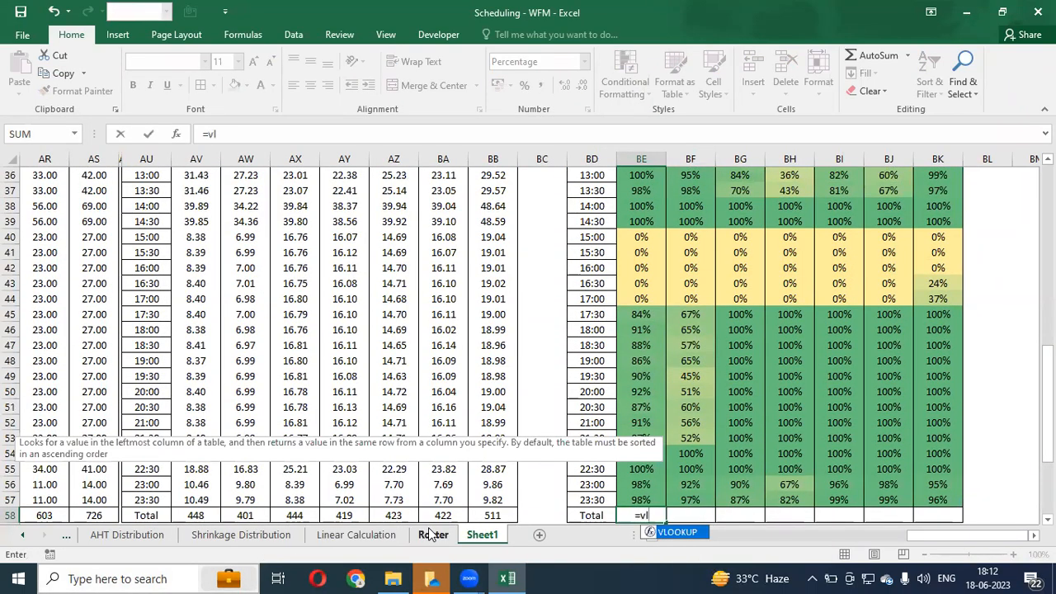
key(Tab)
key(Up)
key(ctrl+shift+Up)
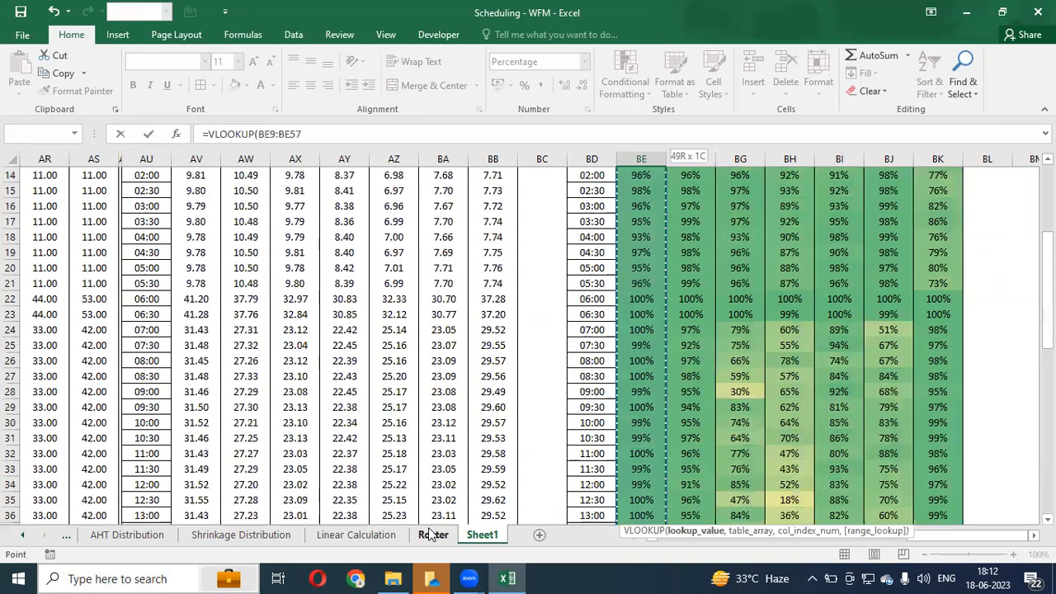
key(shift+Down)
key(shift+Down)
key(shift+Up)
text(,)
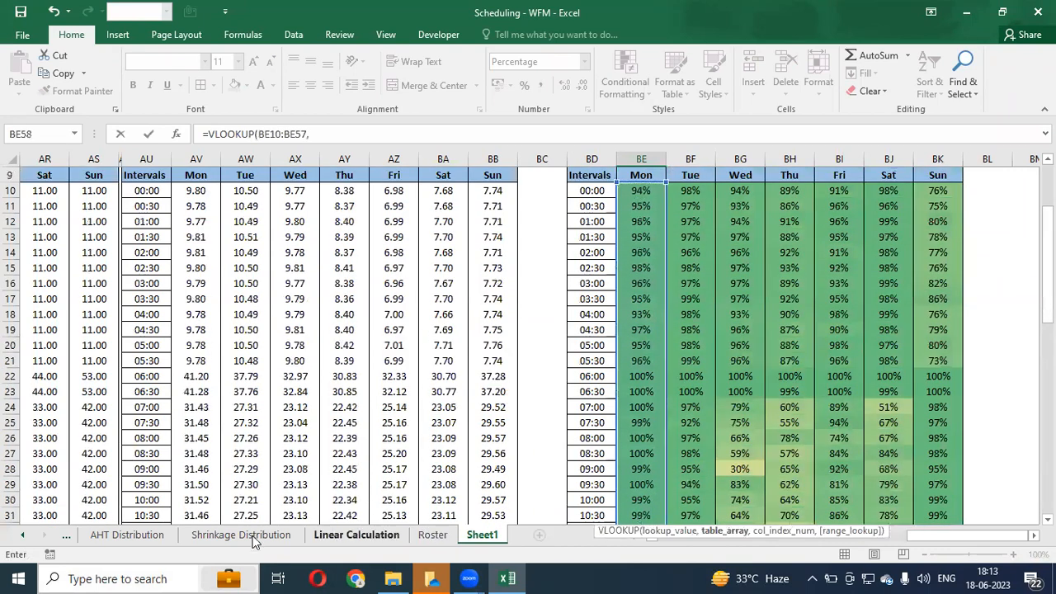
- Add the Monday interval volumes C10:C57 as the second argument of the BE58 formula
click(176, 495)
key(Left)
key(Left)
key(Left)
key(Left)
key(Left)
key(Left)
key(Left)
key(Left)
key(Left)
key(Left)
key(Left)
key(Left)
key(Left)
key(Left)
key(Left)
key(Left)
key(Left)
key(Left)
key(Left)
key(Left)
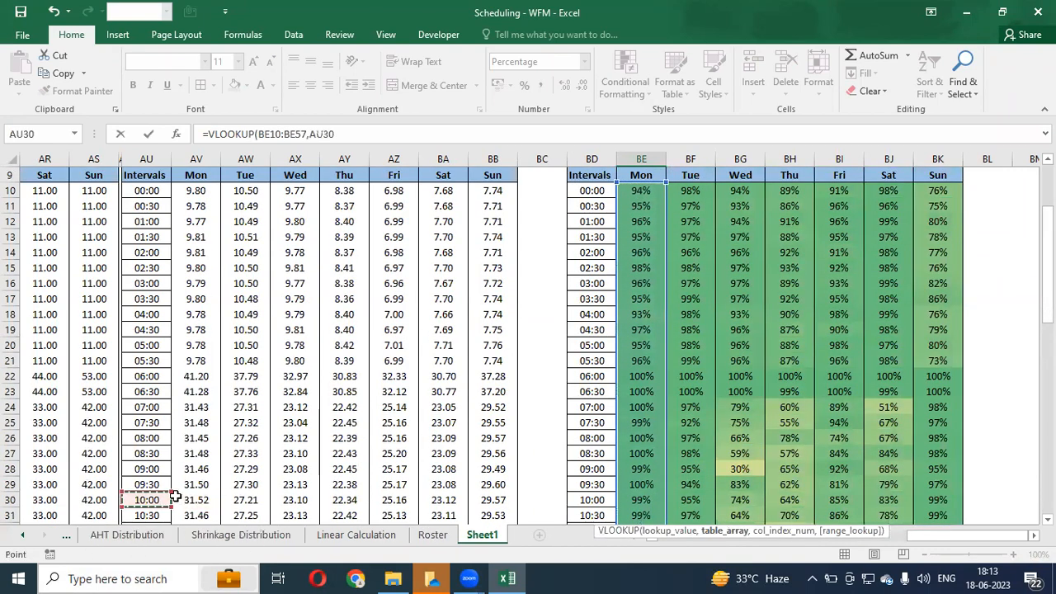
key(Left)
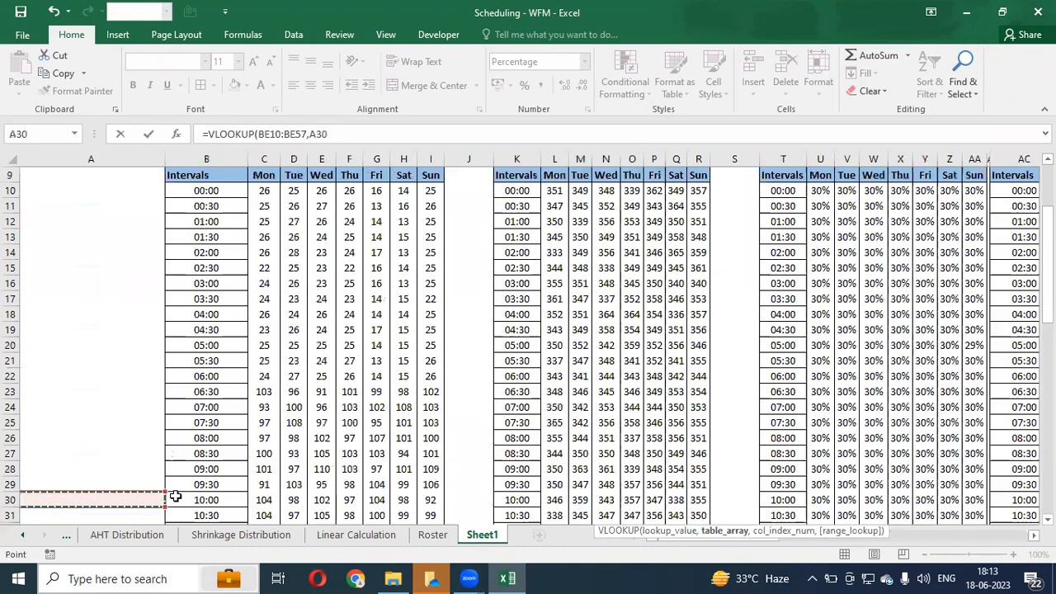
key(Right)
key(Right)
key(ctrl+Up)
key(Down)
key(ctrl+shift+Down)
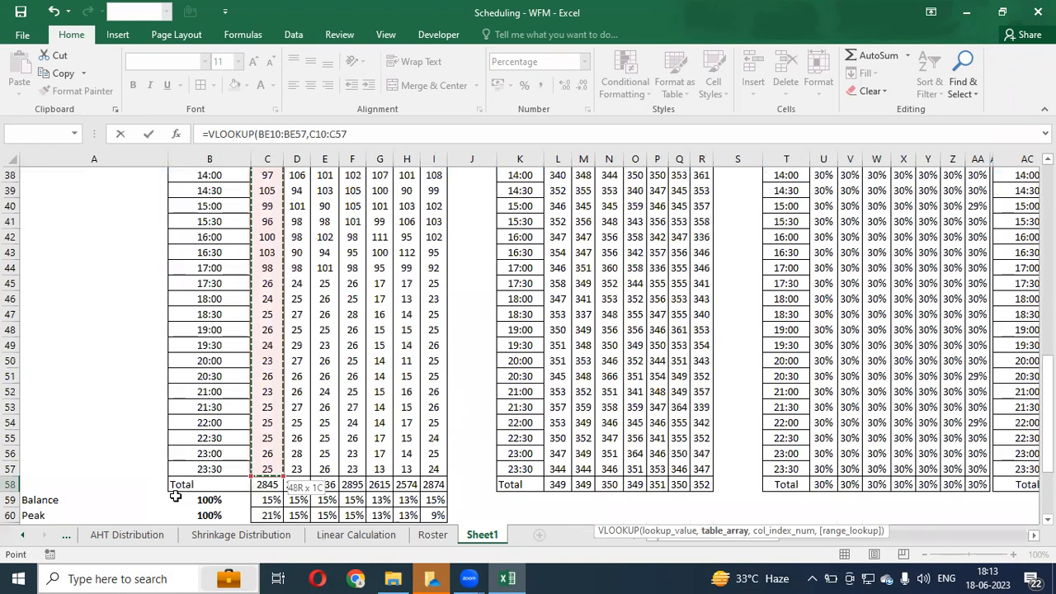
- Close the function and divide it by SUM( in the BE58 formula, correcting the second range to C10:C57
text(0)/SUM()
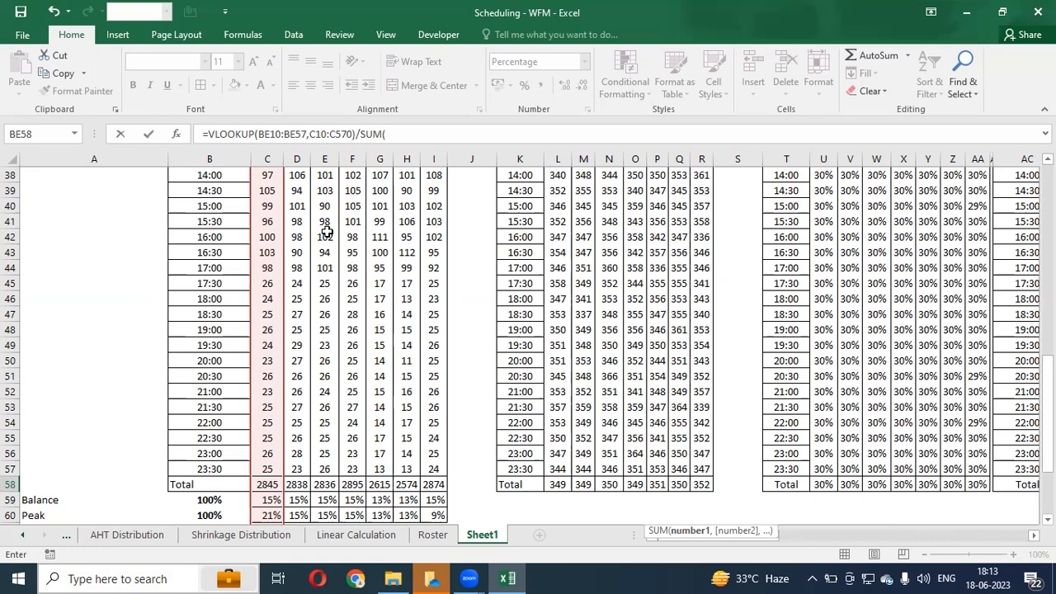
scroll(328, 232, down, 3)
scroll(327, 232, up, 2)
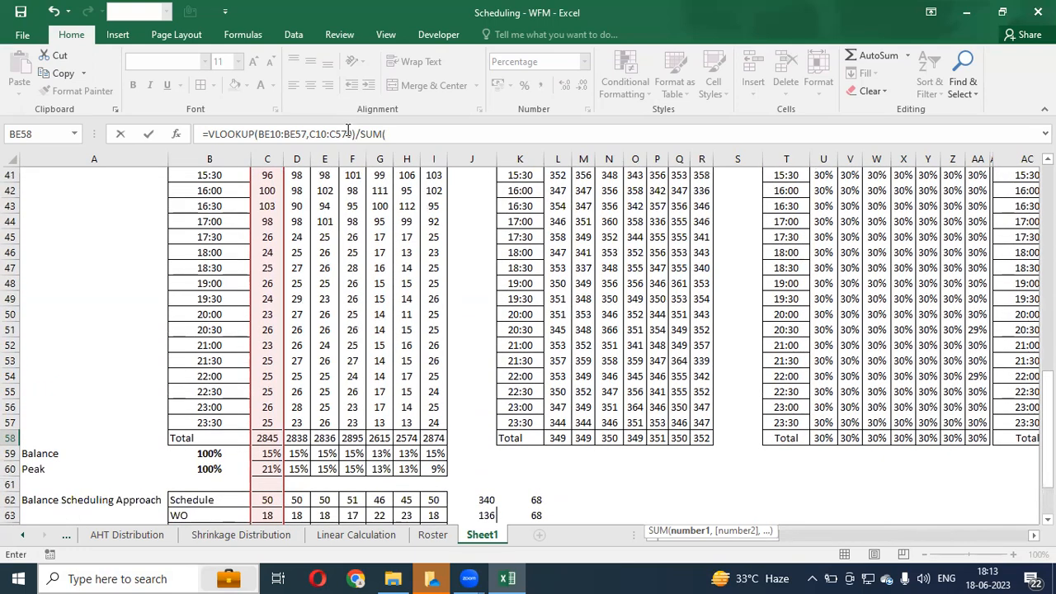
click(347, 134)
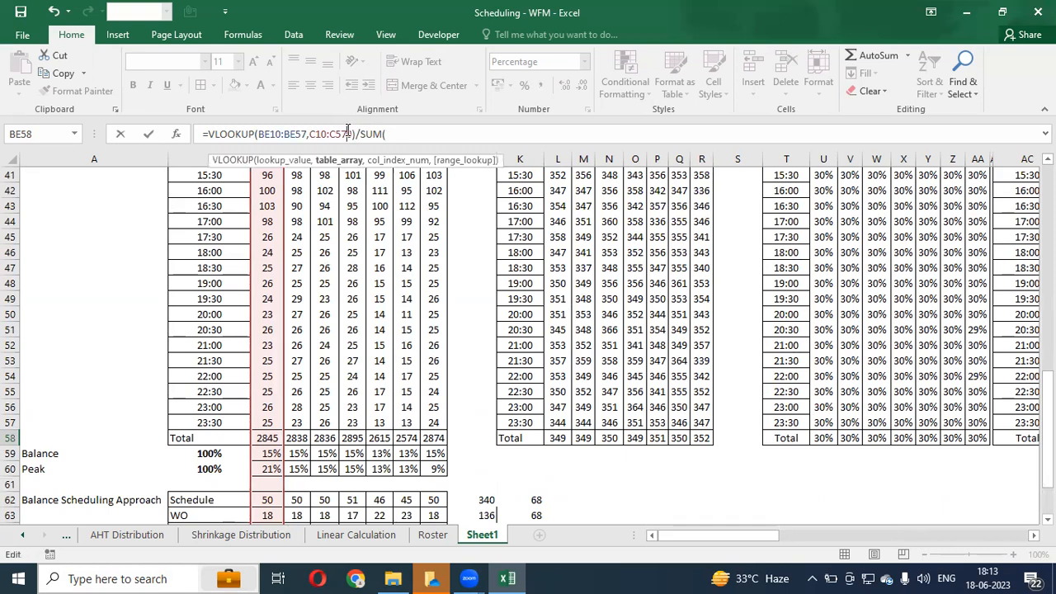
key(BackSpace)
text(0)
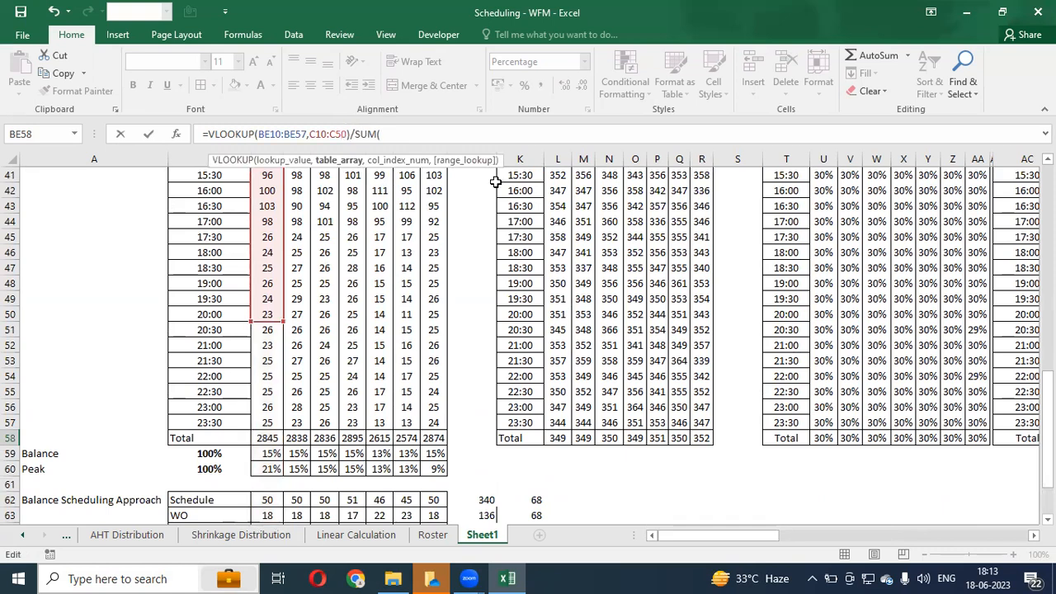
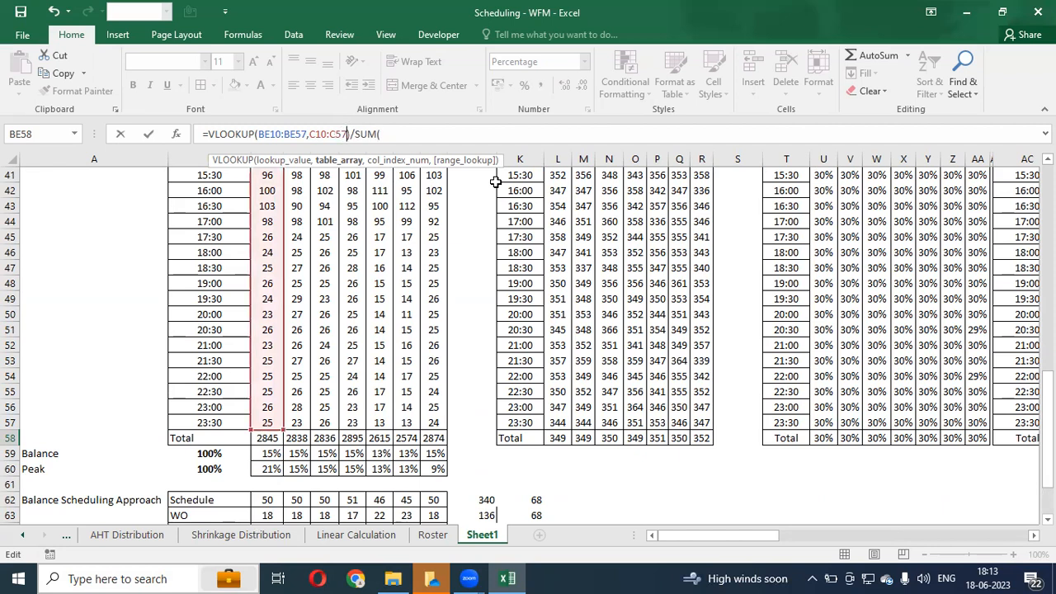
- Replace VLOOKUP with SUMPRODUCT in the Monday Total formula in BE58
drag(255, 135, 223, 134)
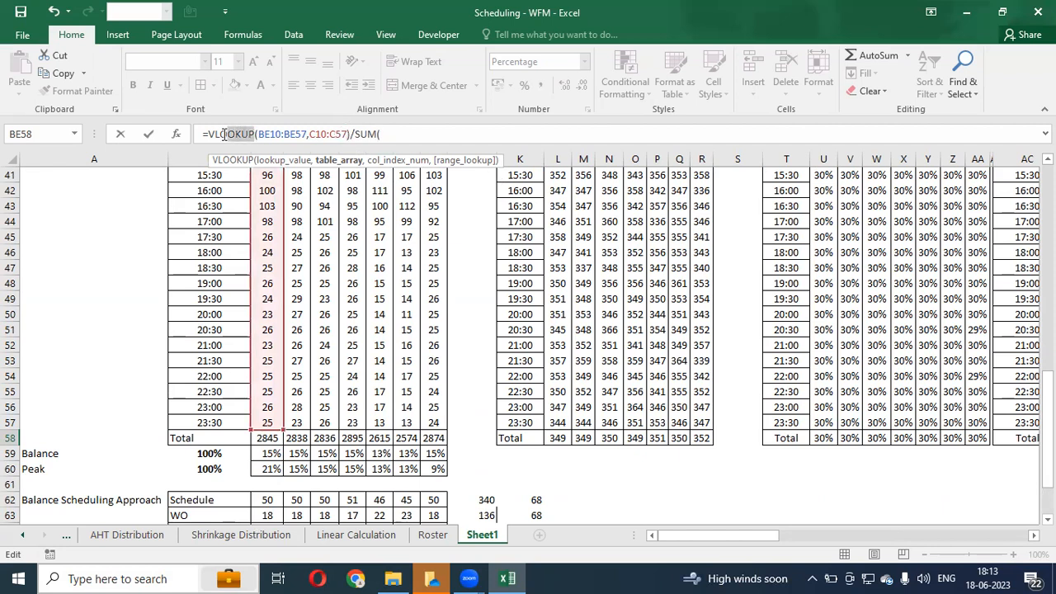
text(sum)
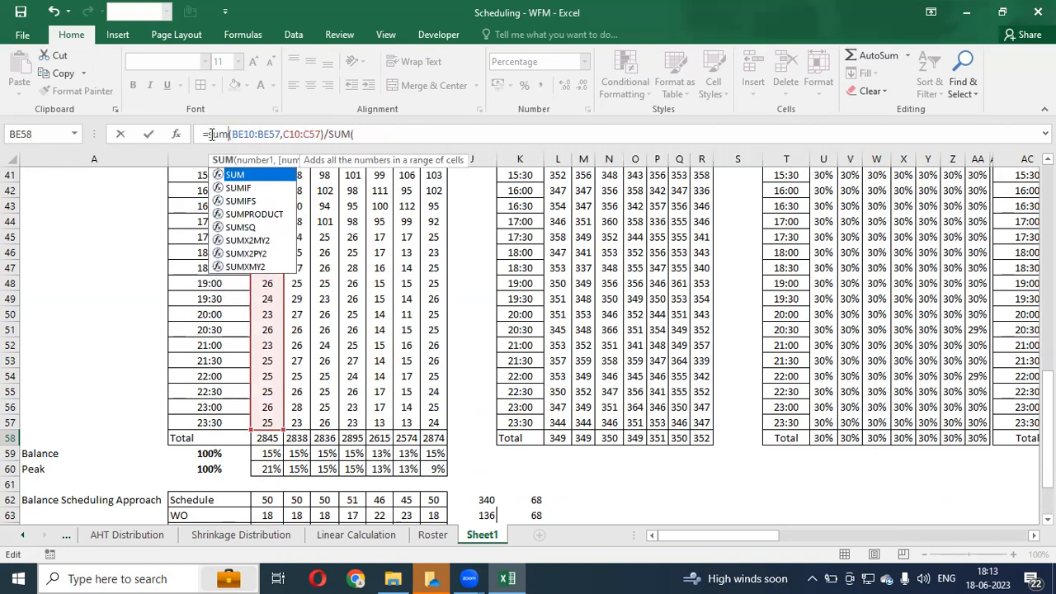
key(Down)
key(Down)
key(Down)
key(Tab)
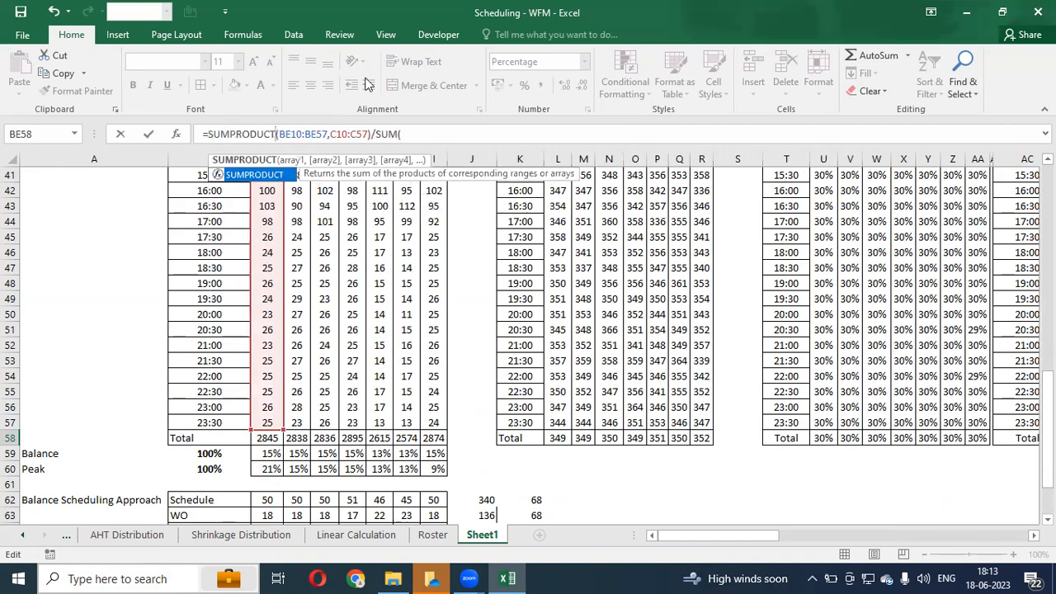
- Complete the BE58 formula by dividing by the sum of the Monday volumes C10:C57, and enter it
click(411, 136)
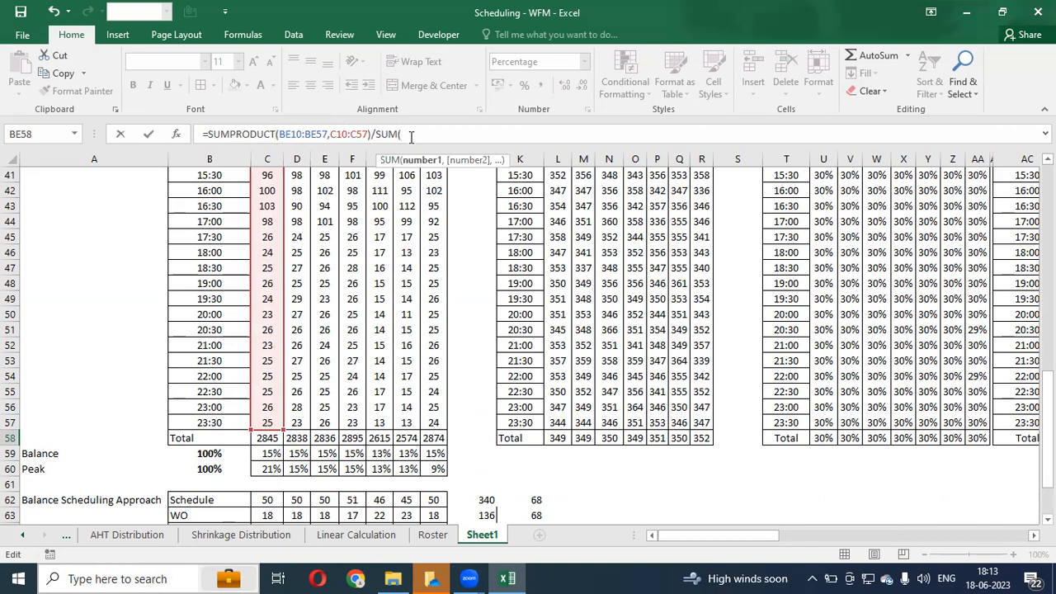
click(267, 422)
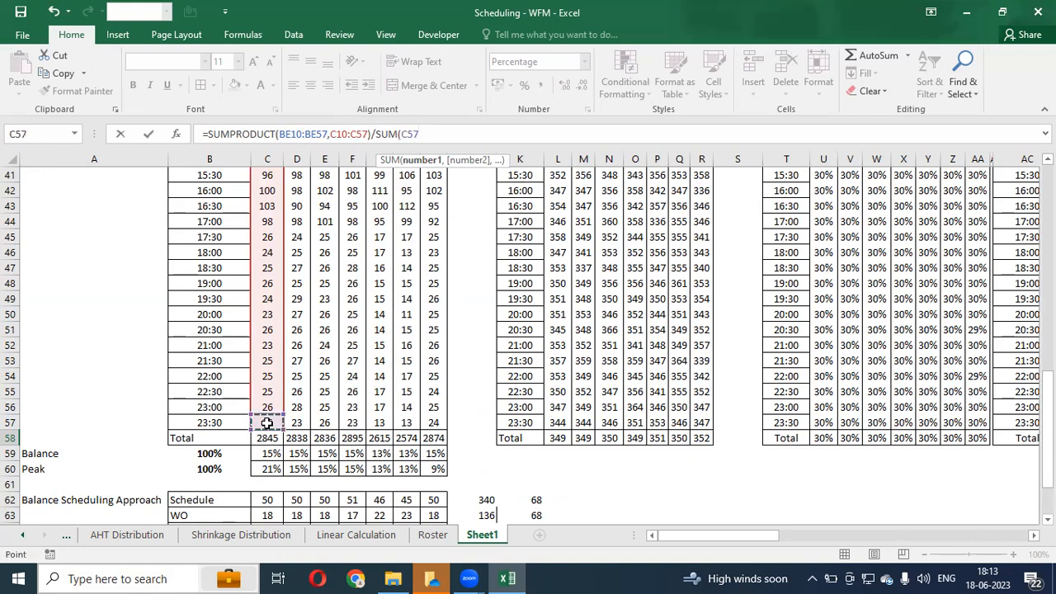
key(ctrl+shift+Up)
key(shift+Down)
key(shift+Down)
text())
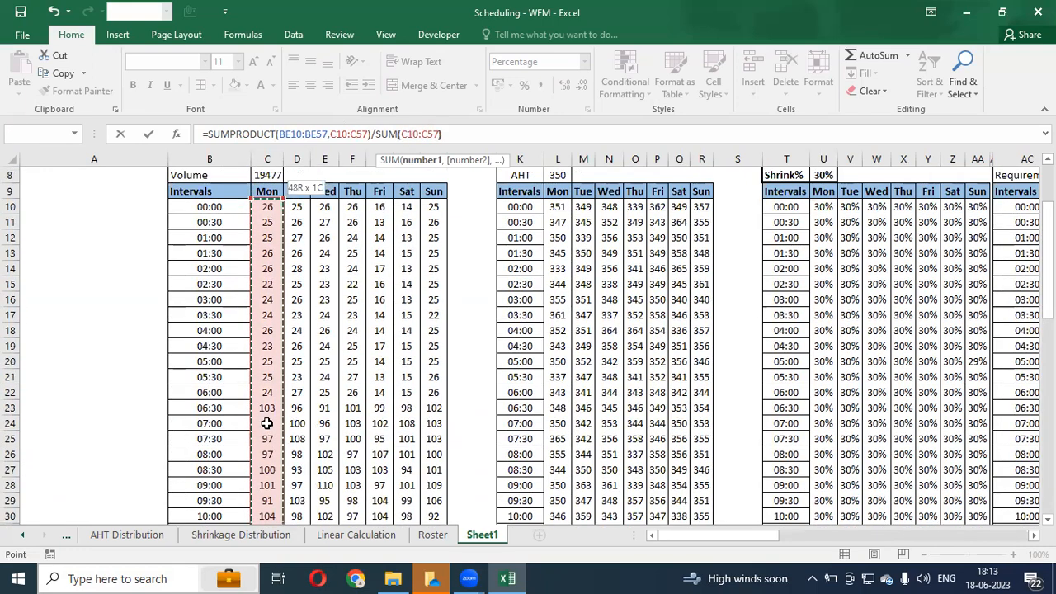
key(Return)
- Copy the BE58 formula across the Projected SL% Total row through Sunday in BK58, pasting formulas only
key(Up)
key(ctrl+c)
key(Up)
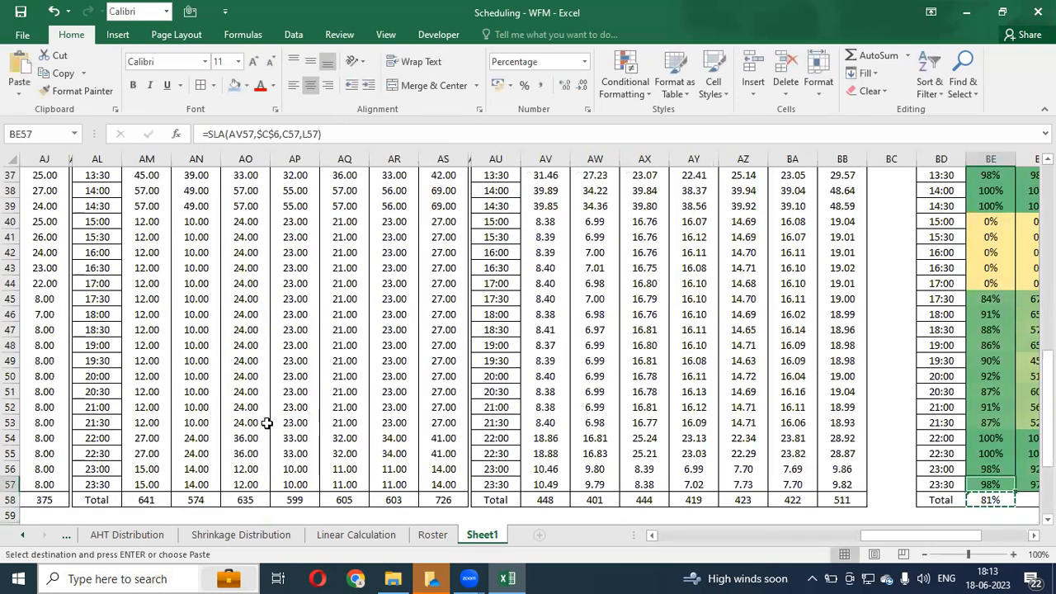
key(ctrl+Right)
key(Down)
key(ctrl+shift+Left)
key(alt+e)
key(s)
key(f)
key(Return)
key(Escape)
- Review the daily totals in row 58 and the interval service levels above them in the Projected SL% table
key(Up)
key(Down)
key(ctrl+shift+Left)
key(shift+Right)
key(Up)
key(ctrl+Up)
key(Left)
key(Left)
key(Left)
key(Left)
key(ctrl+Down)
key(Up)
key(Up)
key(Up)
key(Up)
key(Up)
key(Up)
key(Up)
key(Up)
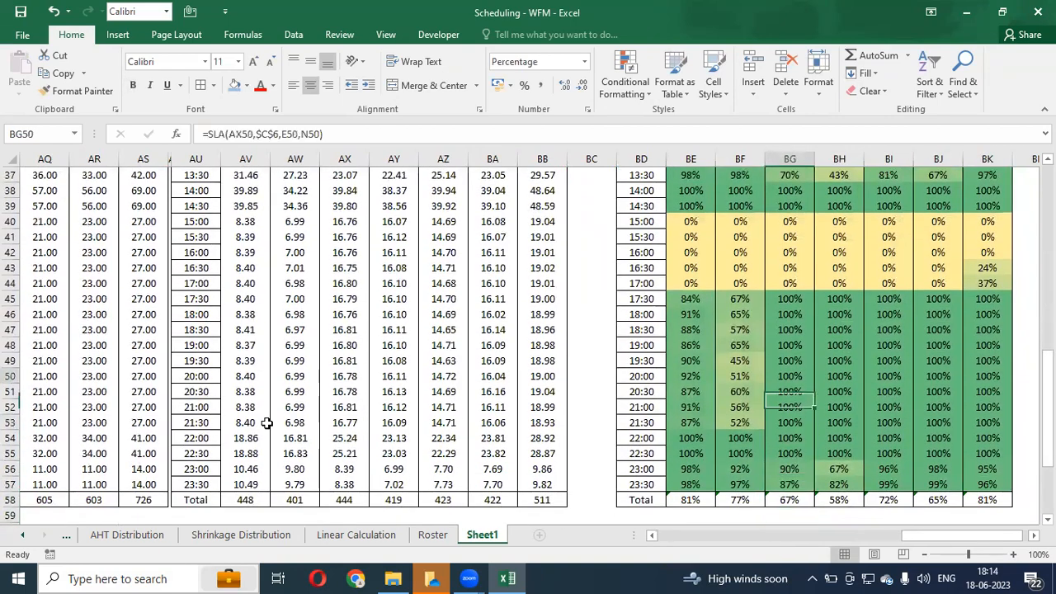
key(Up)
key(Up)
key(Up)
key(Up)
key(Up)
key(Up)
key(Up)
key(Up)
key(Up)
- Select the 15:00 to 17:00 intervals for Monday through Sunday, BE40:BK44, to examine their projected service levels
key(Left)
key(Left)
key(Up)
key(shift+Down)
key(shift+Down)
key(shift+Down)
key(shift+Down)
key(shift+Right)
key(shift+Right)
key(shift+Right)
key(shift+Right)
key(shift+Right)
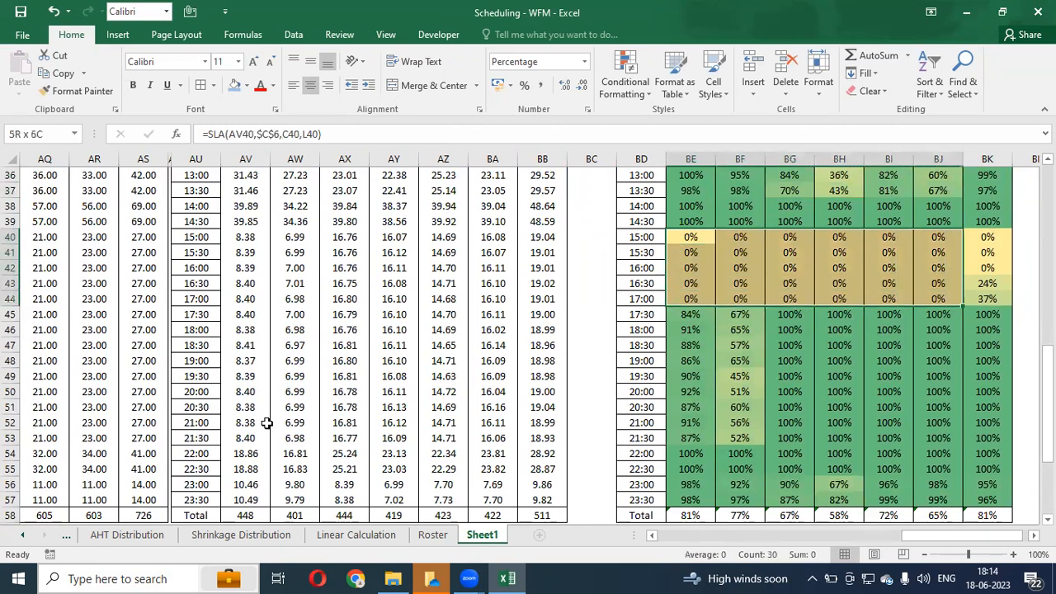
key(shift+Right)
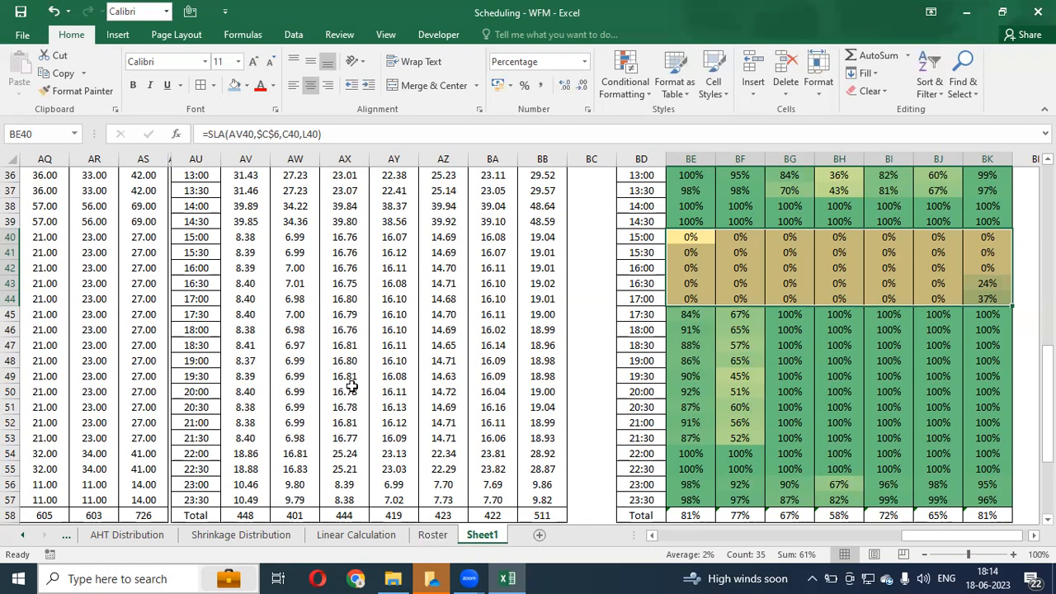
- Trace the 15:00 row back from the Projected SL% table through the staffing, requirement and shrinkage tables
key(Left)
key(Left)
key(Left)
key(Left)
key(Left)
key(Left)
key(Left)
key(Left)
key(Left)
key(Left)
key(Left)
key(Left)
key(Left)
key(Left)
key(Left)
key(Left)
key(Left)
key(Left)
key(Left)
key(Left)
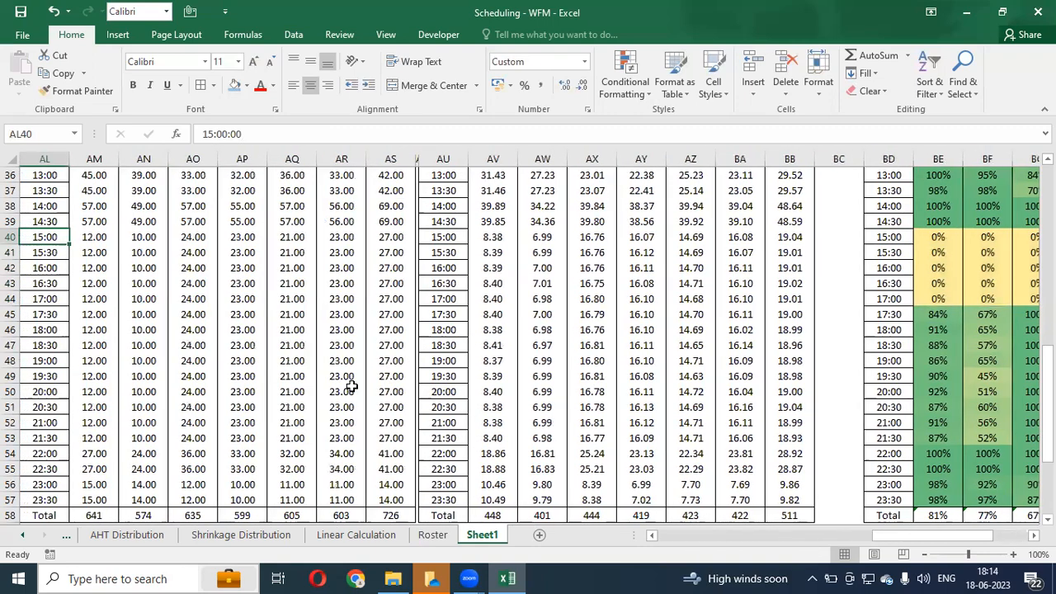
key(Left)
key(Left)
key(Left)
key(Left)
key(Left)
key(Left)
key(Left)
key(Left)
key(Left)
key(Left)
key(Left)
key(Left)
key(Left)
key(Left)
key(Left)
key(Left)
key(Left)
key(Left)
key(Left)
key(Left)
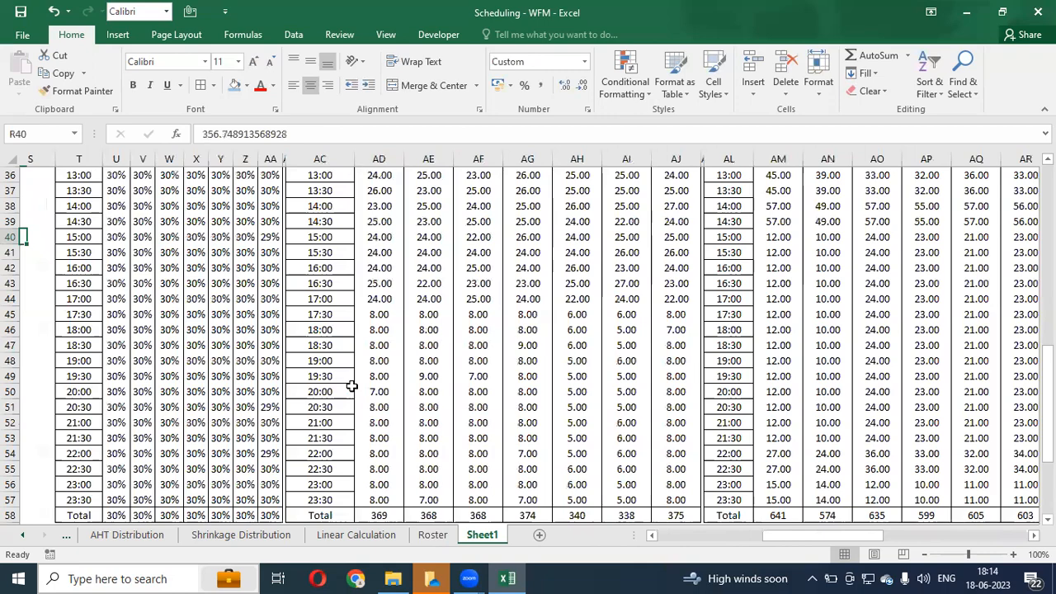
- Examine the first table's weekday values for the 15:00 to 17:30 intervals in C40:I45
key(Left)
key(Left)
key(Left)
key(Left)
key(Left)
key(Left)
key(Left)
key(Left)
key(Left)
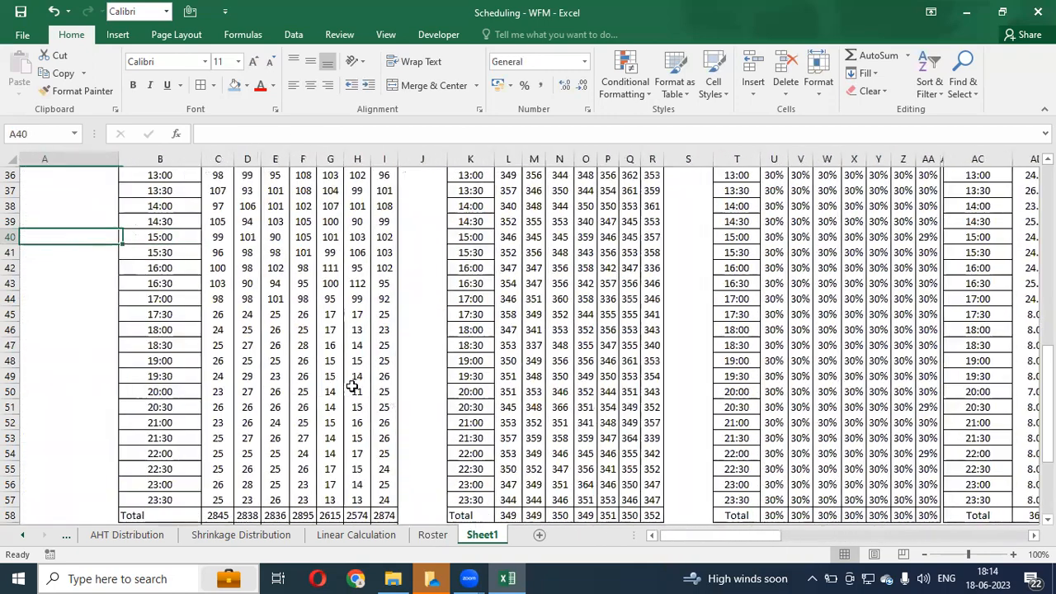
key(Right)
key(shift+Down)
key(shift+Down)
key(shift+Down)
key(shift+Down)
key(shift+Down)
key(shift+Down)
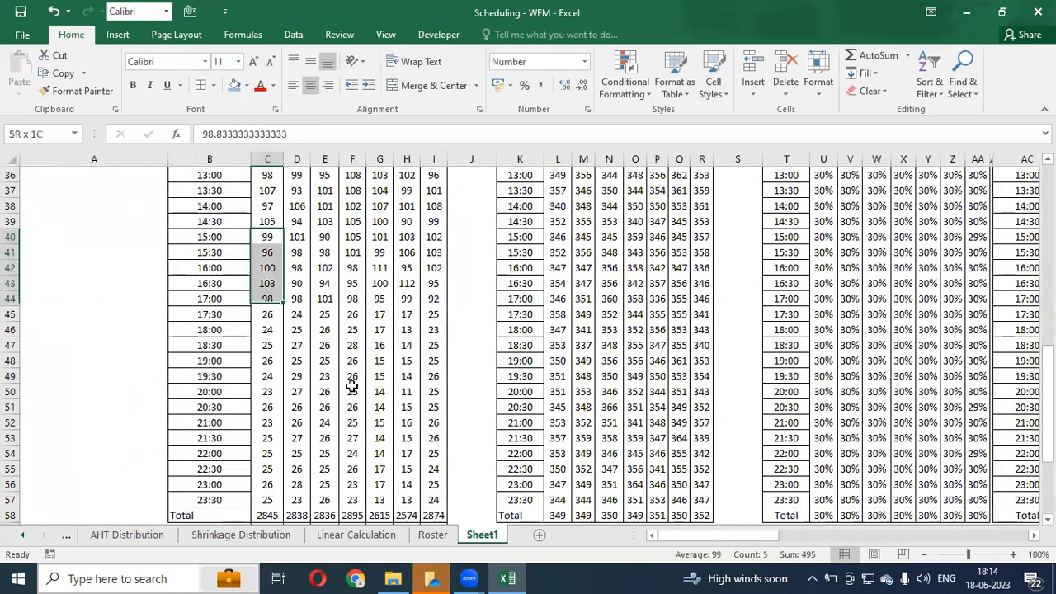
key(shift+Up)
key(shift+Right)
key(shift+Right)
key(shift+Right)
key(shift+Right)
key(shift+Right)
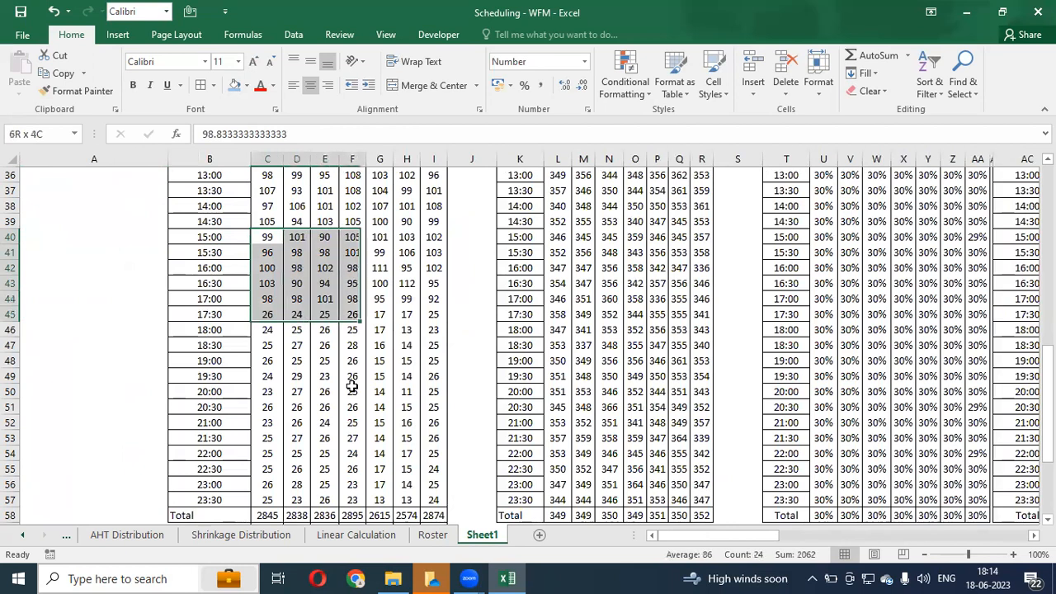
key(shift+Right)
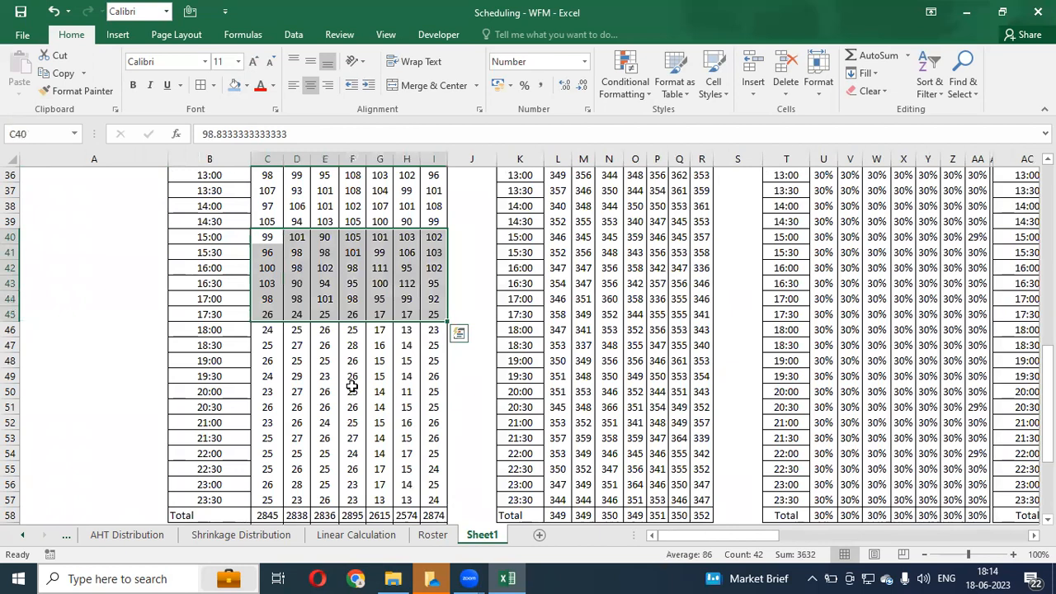
key(Up)
key(Down)
key(Down)
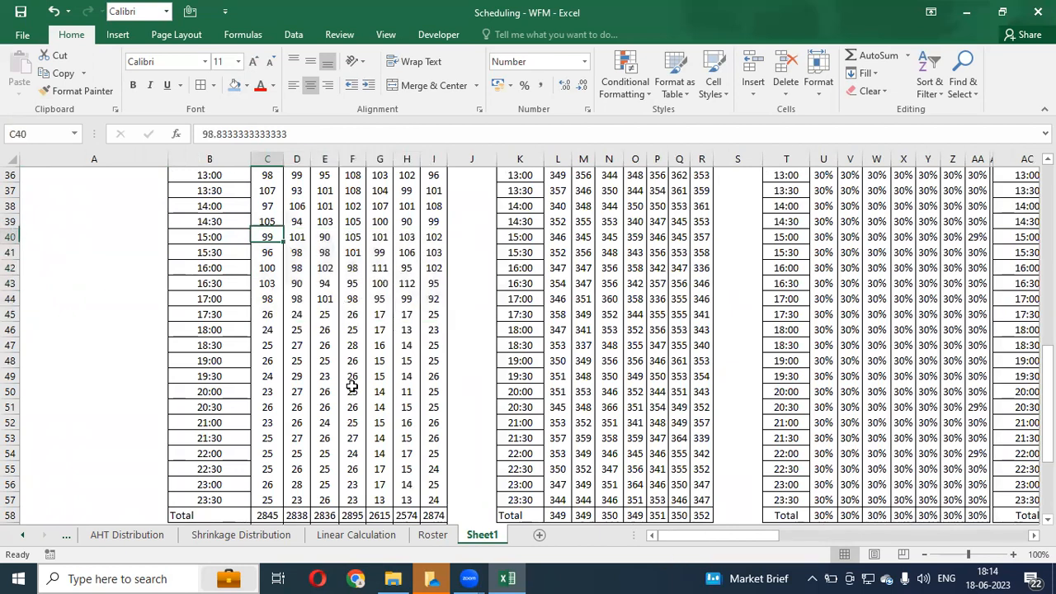
key(Up)
- Review the 15:00 interval on Sheet1 across all tables, up to the Sunday value of the Schedule post Shrik table
click(433, 535)
click(481, 534)
key(Right)
key(Right)
key(Right)
key(Right)
key(Right)
key(Right)
key(Right)
key(Right)
key(Right)
key(Right)
key(Right)
key(Right)
key(Right)
key(Right)
key(Right)
key(Right)
key(Right)
key(Right)
key(Right)
key(Right)
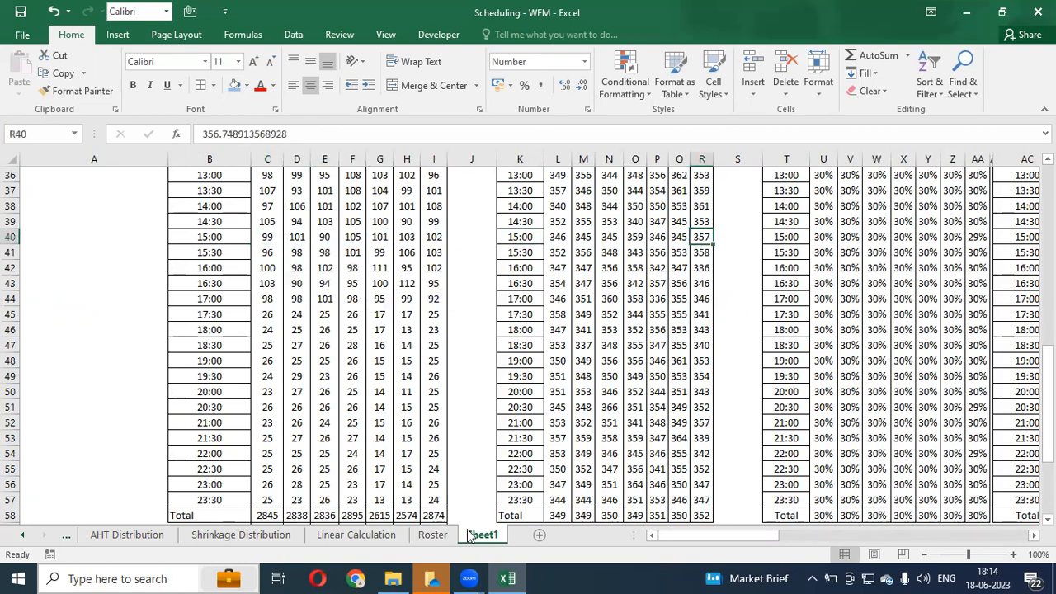
key(Right)
key(Right)
key(Right)
key(Right)
key(Right)
key(Right)
key(Right)
key(Right)
key(Right)
key(Right)
key(Right)
key(Right)
key(Right)
key(Right)
key(Right)
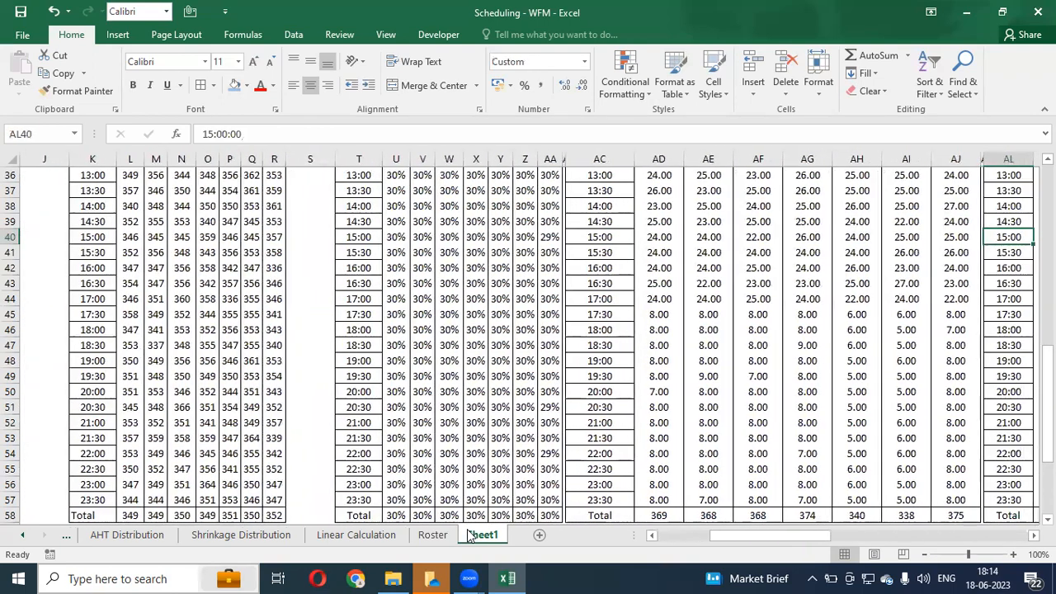
key(Right)
key(Right)
key(Right)
key(Right)
key(Right)
key(Right)
key(Right)
key(Right)
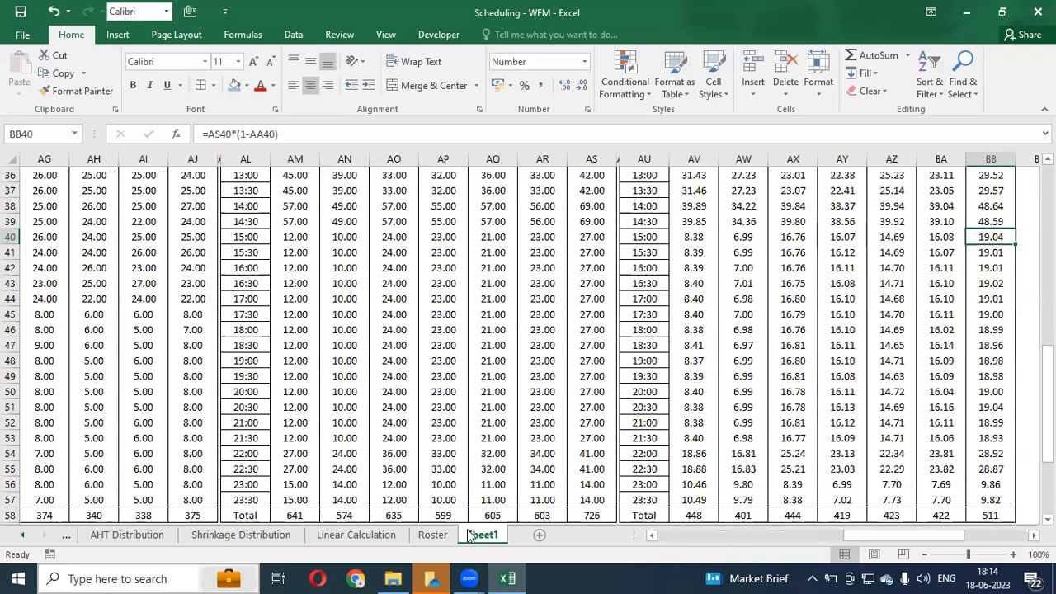
- Examine the headings of the Schedule post Shrik table and the neighbouring Projected SL% table
key(ctrl+Up)
key(Up)
key(Up)
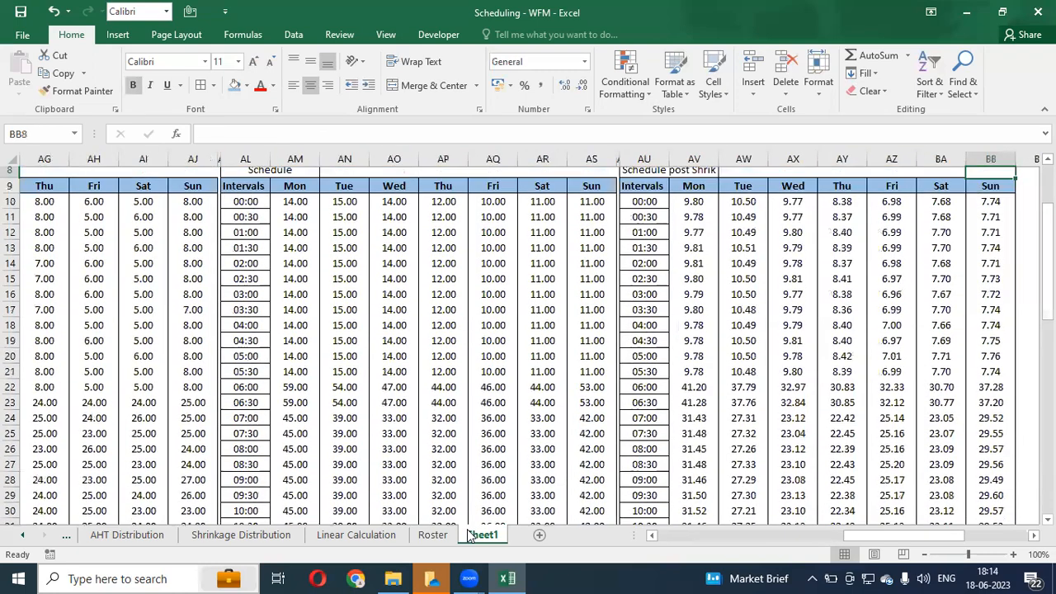
key(Down)
key(Down)
key(Down)
key(Up)
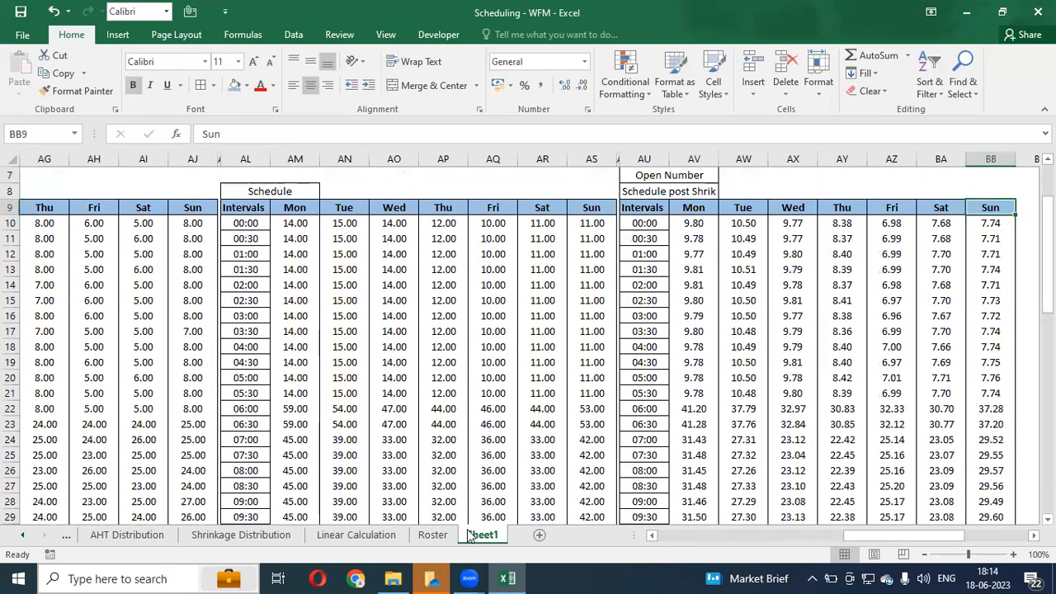
key(ctrl+Left)
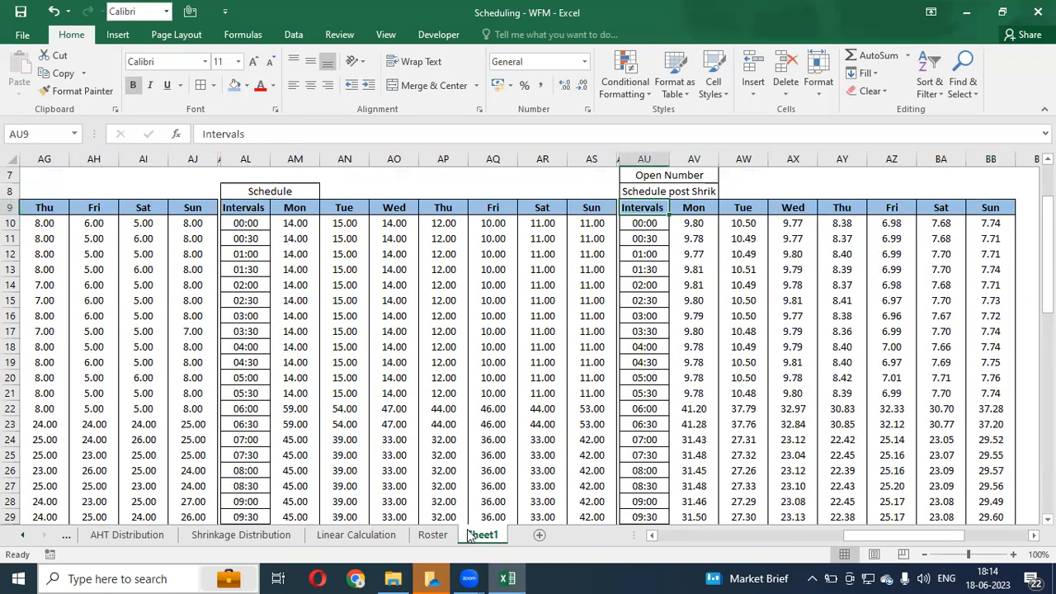
key(ctrl+Right)
key(Right)
key(Right)
key(Right)
key(Right)
key(Right)
key(Right)
key(Right)
key(Right)
key(Right)
key(Right)
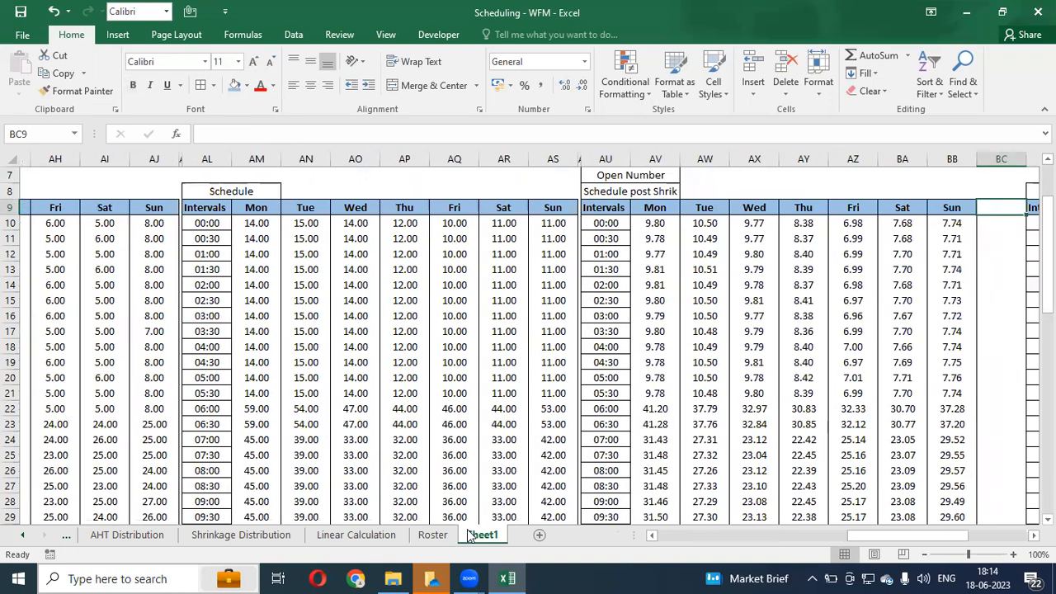
key(Left)
key(Left)
key(Left)
key(Left)
key(Left)
key(Left)
key(Left)
key(Left)
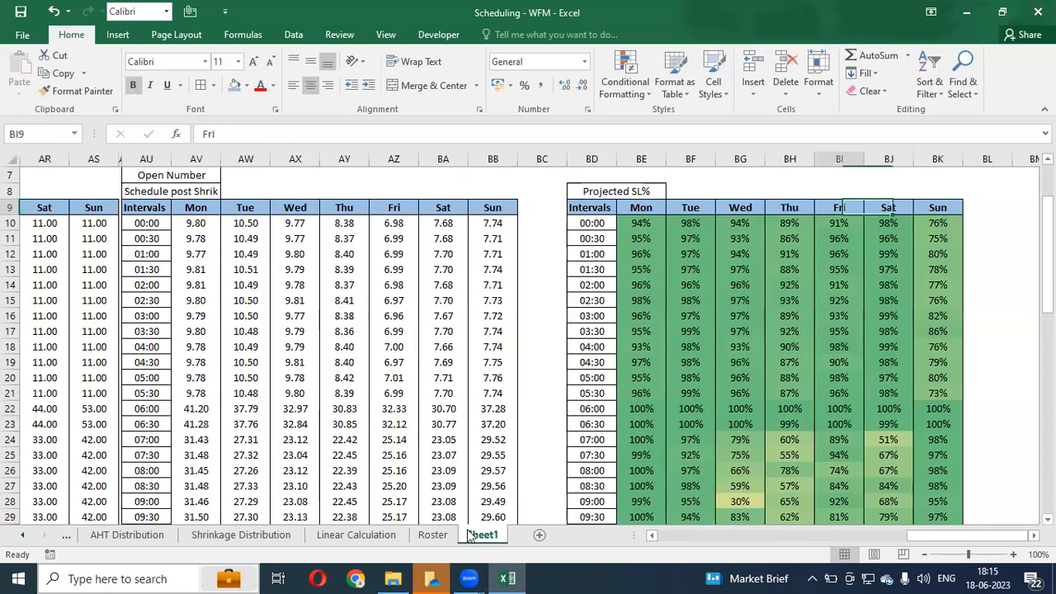
key(Up)
key(shift+Right)
key(shift+Right)
key(shift+Right)
key(shift+Right)
key(shift+Right)
key(shift+Right)
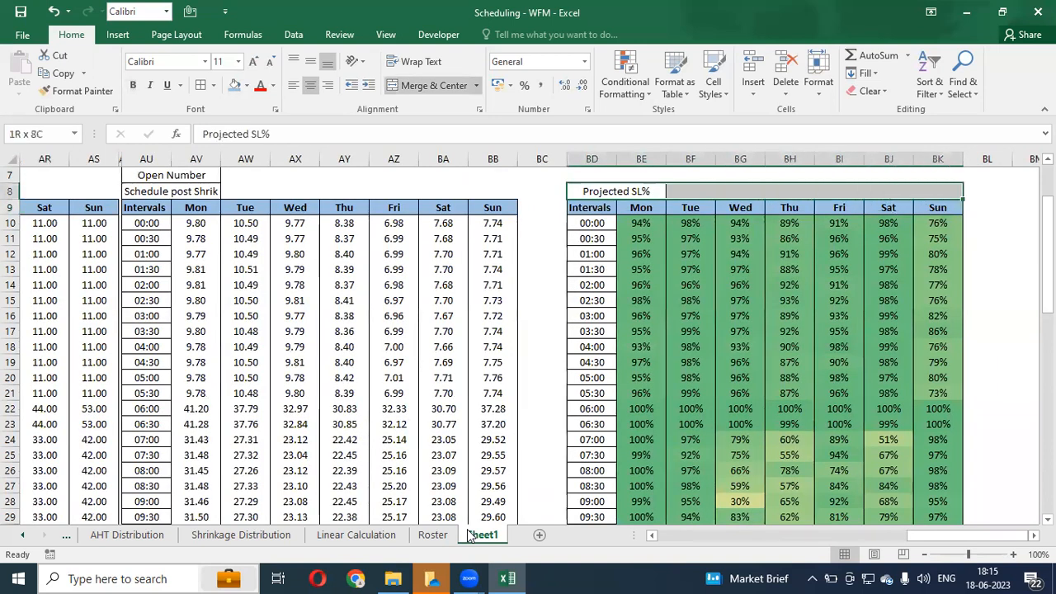
key(ctrl+shift+Down)
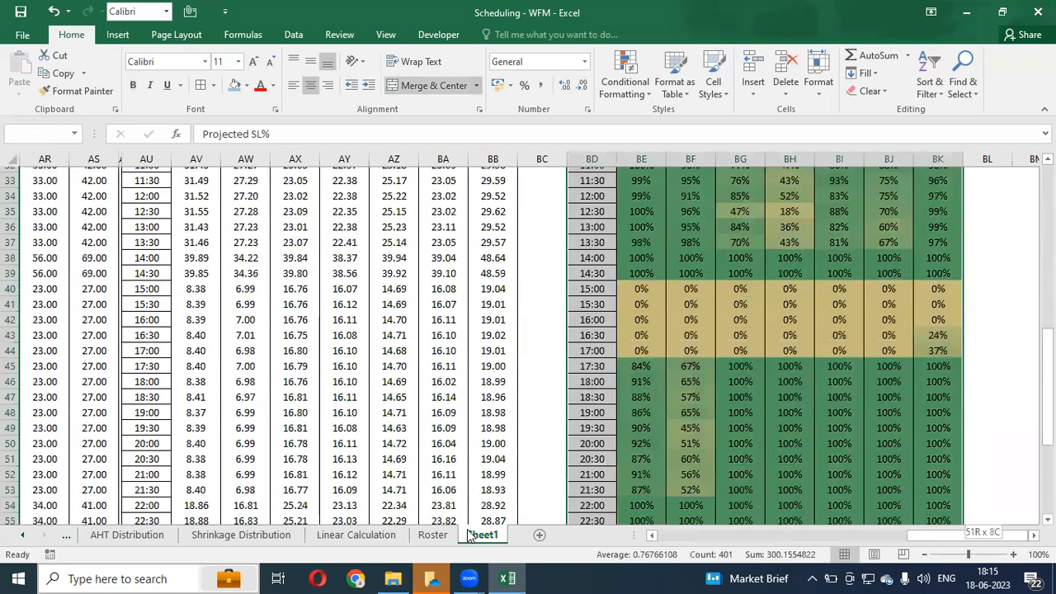
key(ctrl+c)
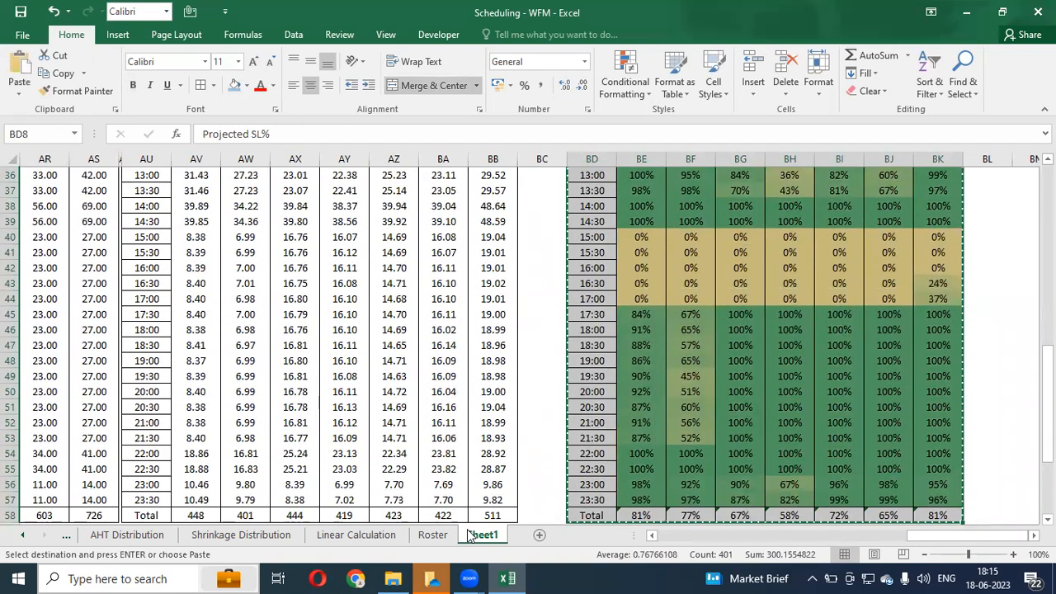
- Paste only the formatting of the 23:30 row onto the Projected SL% totals in BE58:BK58 and make the totals bold
key(ctrl+Down)
key(Up)
key(Right)
key(ctrl+shift+Right)
key(ctrl+c)
key(Down)
key(ctrl+shift+Right)
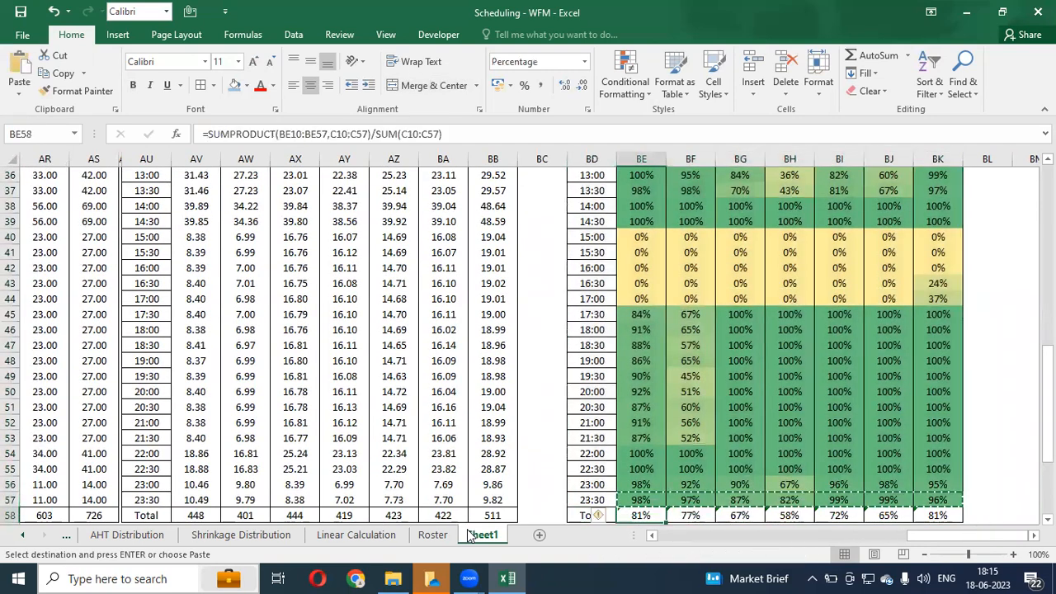
key(ctrl+alt+v)
key(t)
key(Return)
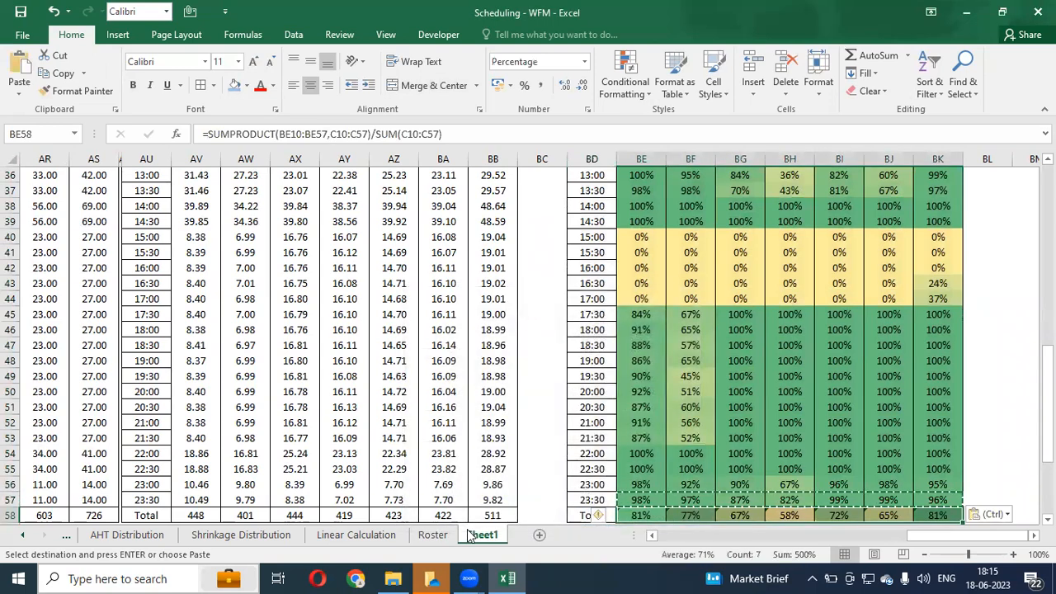
key(Escape)
key(ctrl+b)
- Add a thick box border around the Projected SL% totals in BE58:BK58
key(Up)
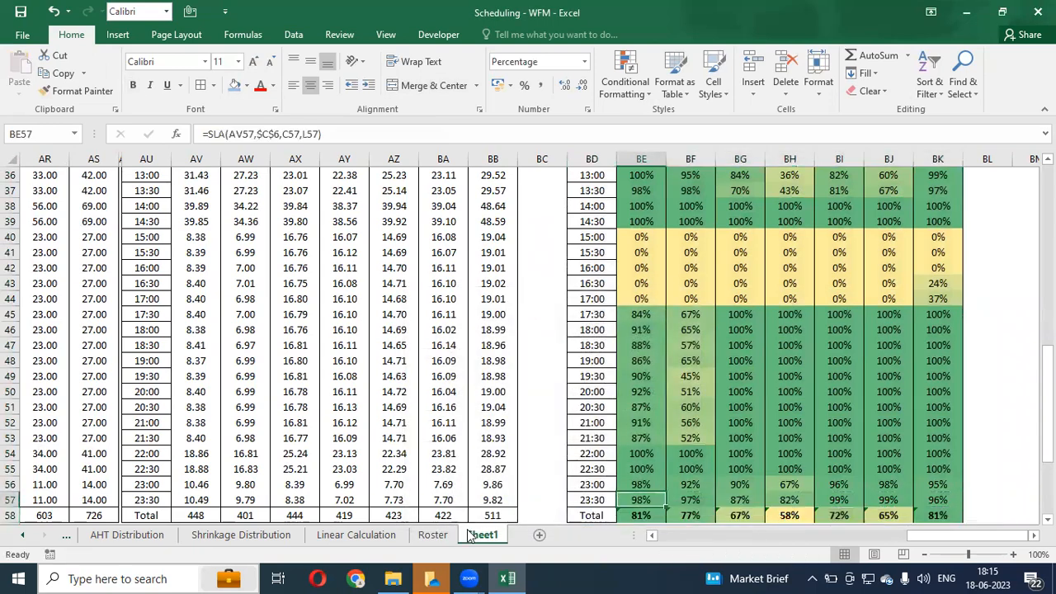
key(ctrl+Up)
key(ctrl+Up)
key(Down)
key(Down)
key(Down)
key(Down)
key(Down)
key(Down)
key(Down)
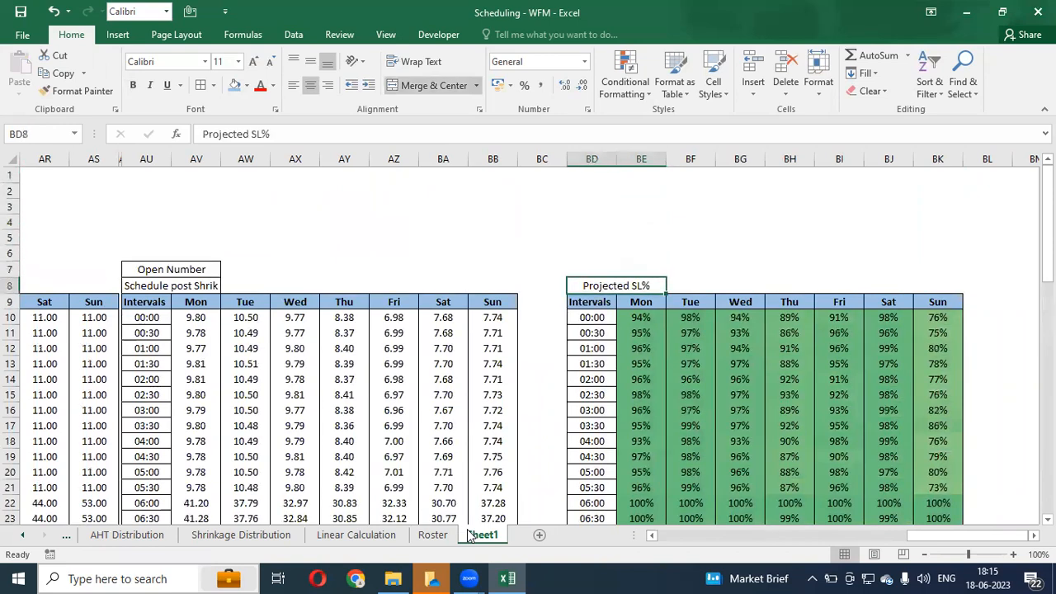
key(ctrl+a)
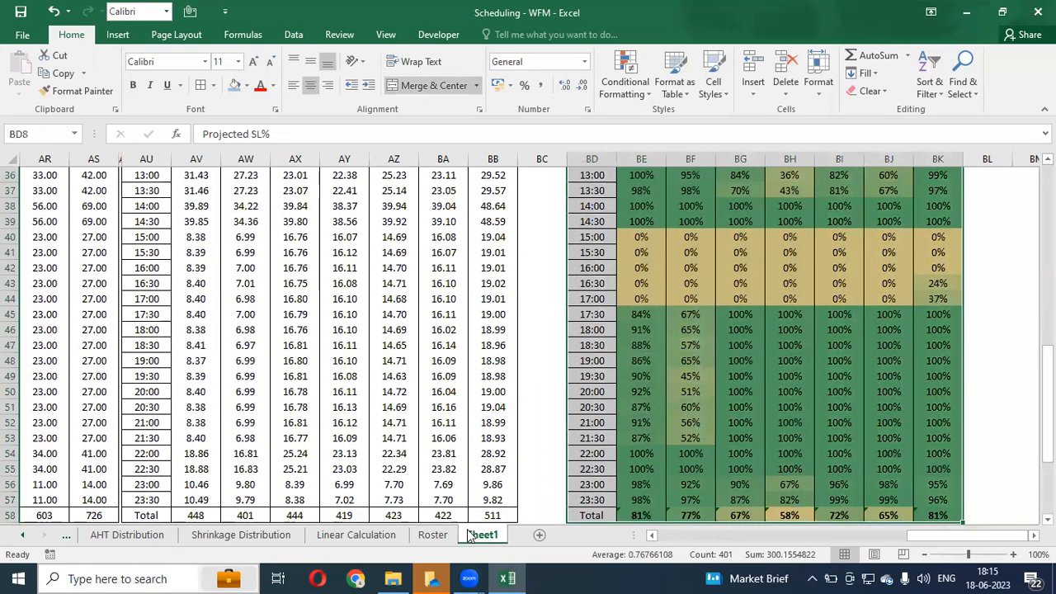
key(ctrl+Down)
key(Right)
key(ctrl+shift+Right)
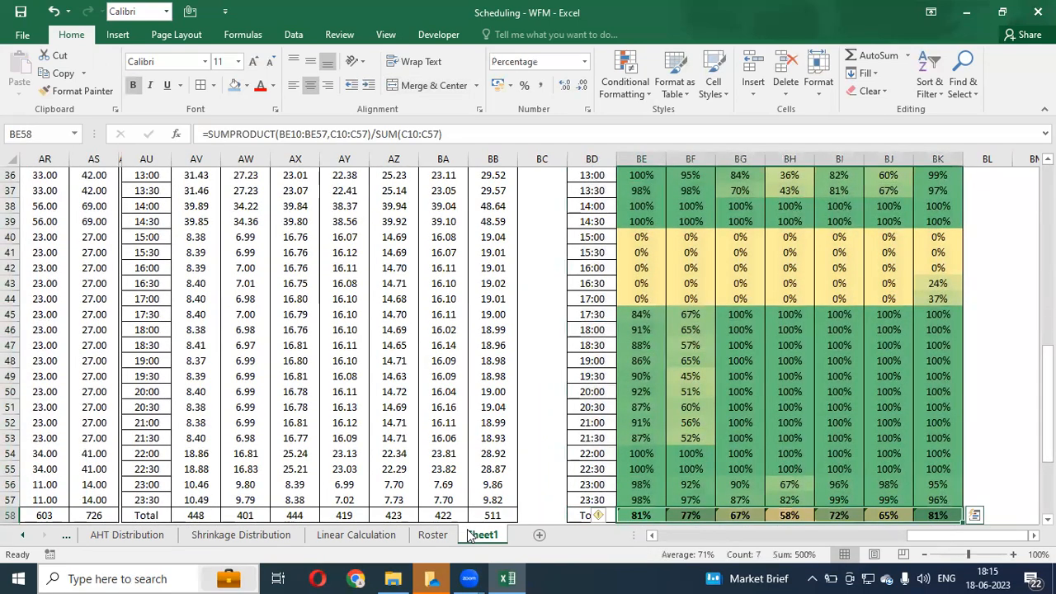
key(alt+h)
key(b)
key(t)
- Copy the whole Projected SL% table, from its heading to the total row, and paste it starting at BM8
key(ctrl+Up)
key(Down)
key(Up)
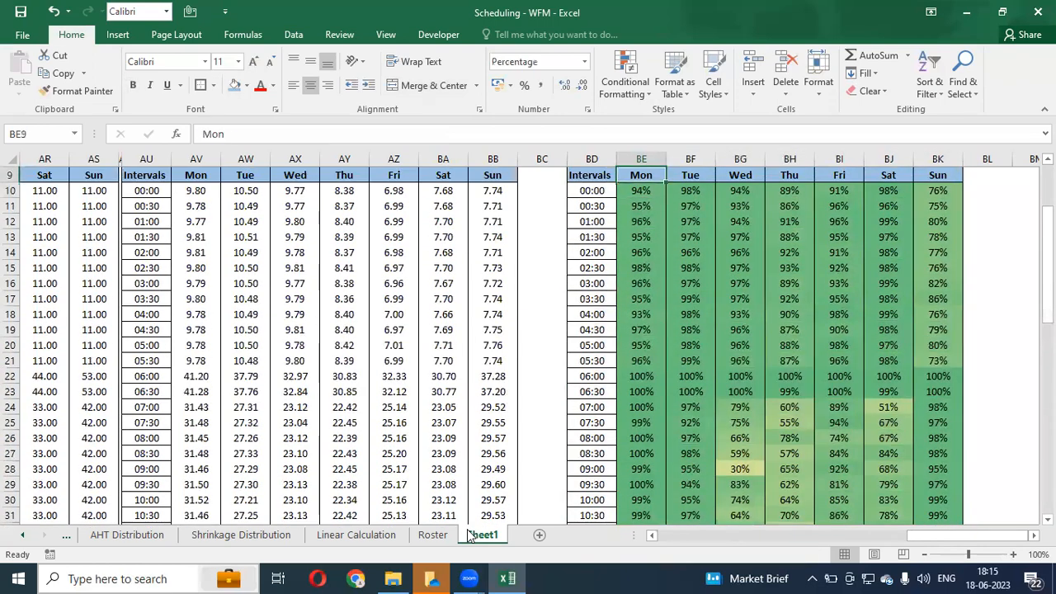
key(Up)
key(Down)
key(Up)
key(ctrl+shift+Down)
key(shift+Right)
key(shift+Right)
key(shift+Right)
key(shift+Right)
key(shift+Right)
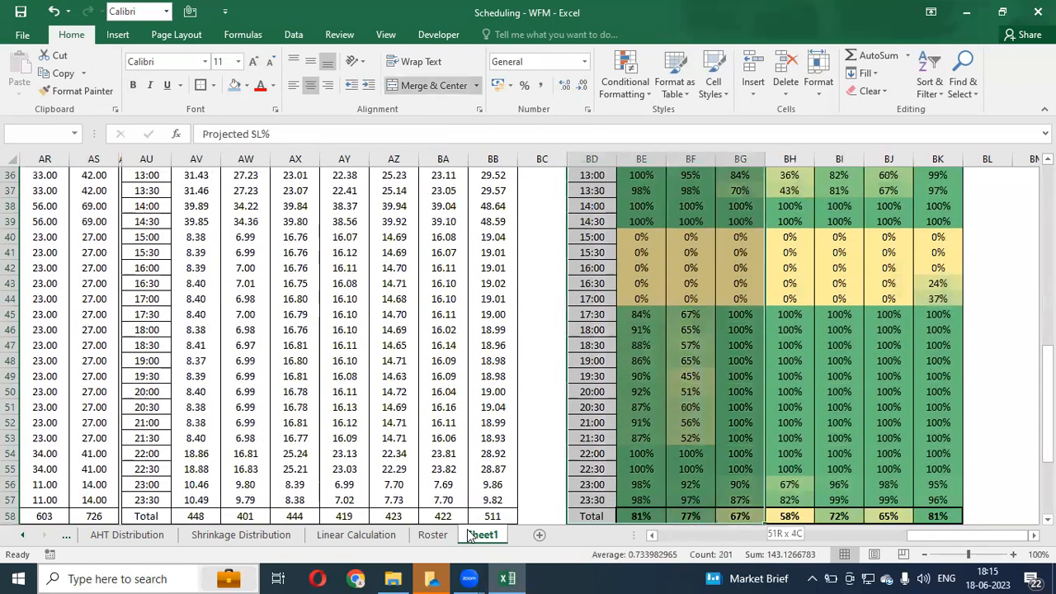
key(shift+Right)
key(ctrl+c)
key(Right)
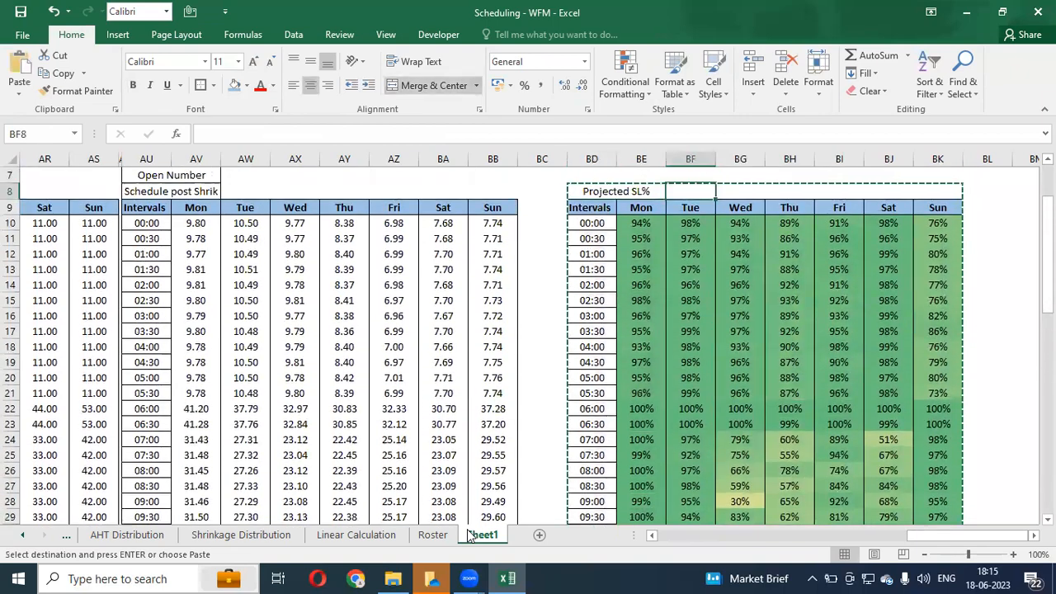
key(Right)
key(Right)
key(Return)
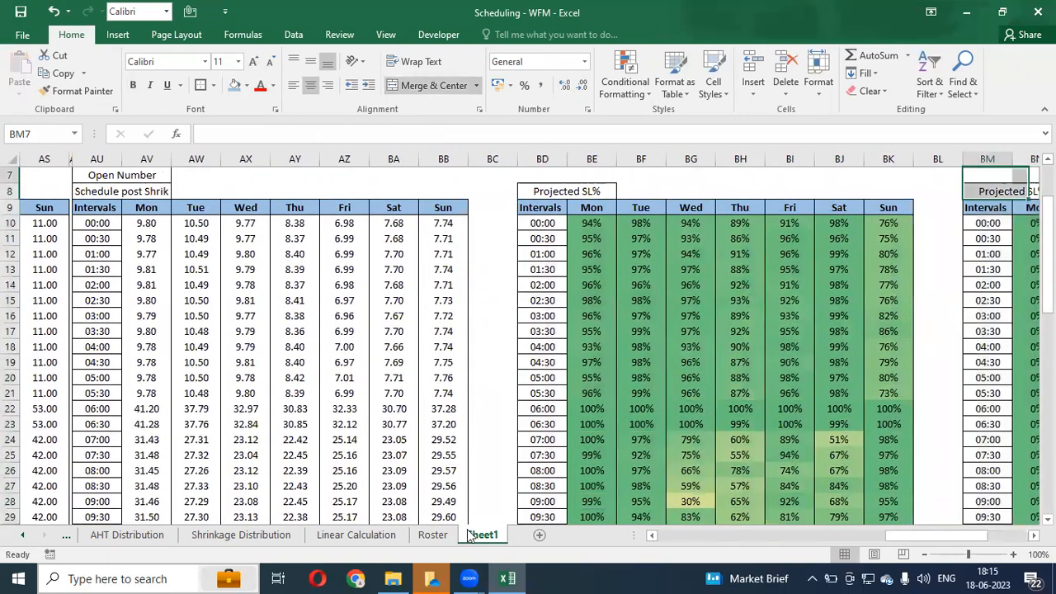
- Change the heading of the copied table in BM8 to "Projected Occu %"
key(Right)
key(Left)
key(F2)
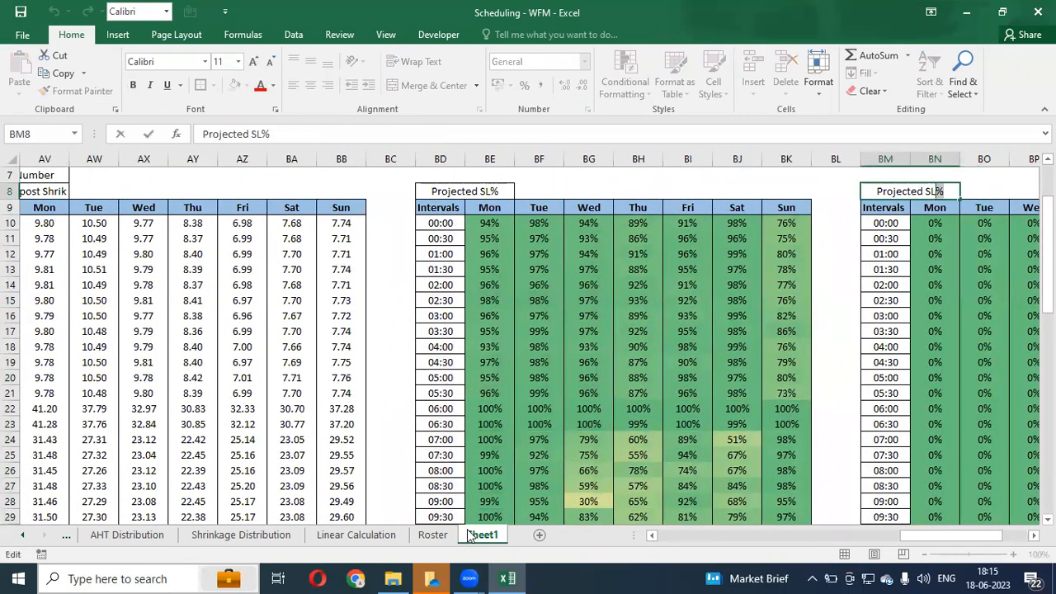
text(Occu)
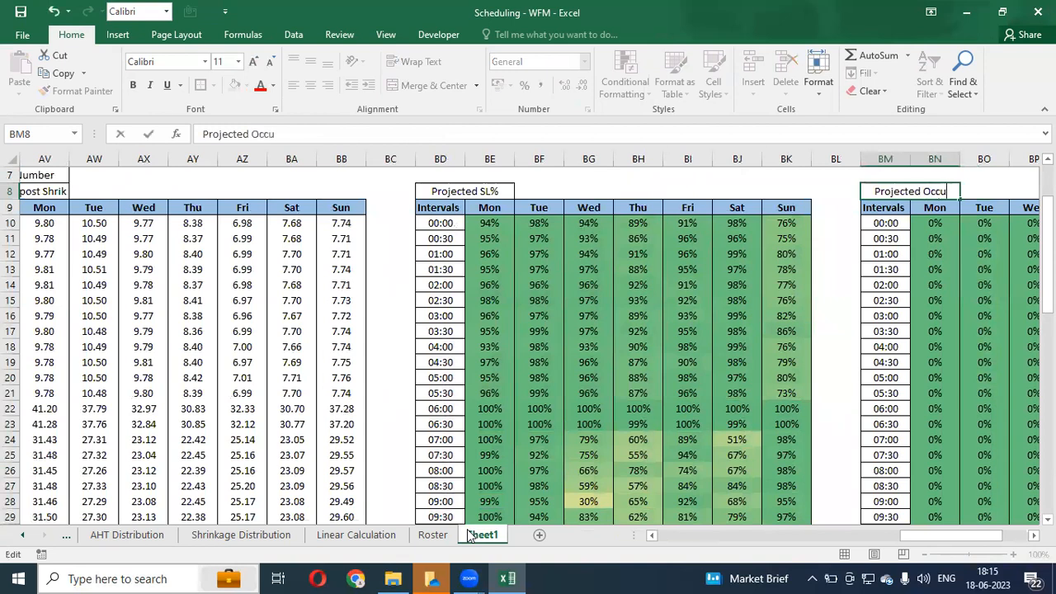
text( %)
key(Return)
- Start a Utilisation function in BN10 for Monday 00:00 and set its Agents argument to AV10
key(Right)
key(Down)
text(=)
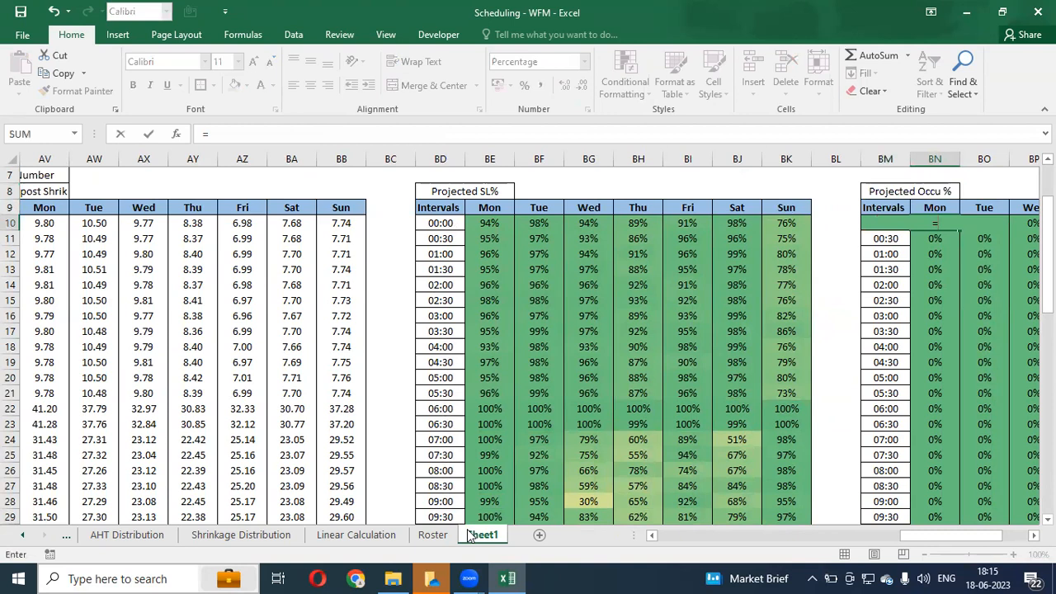
text(uti)
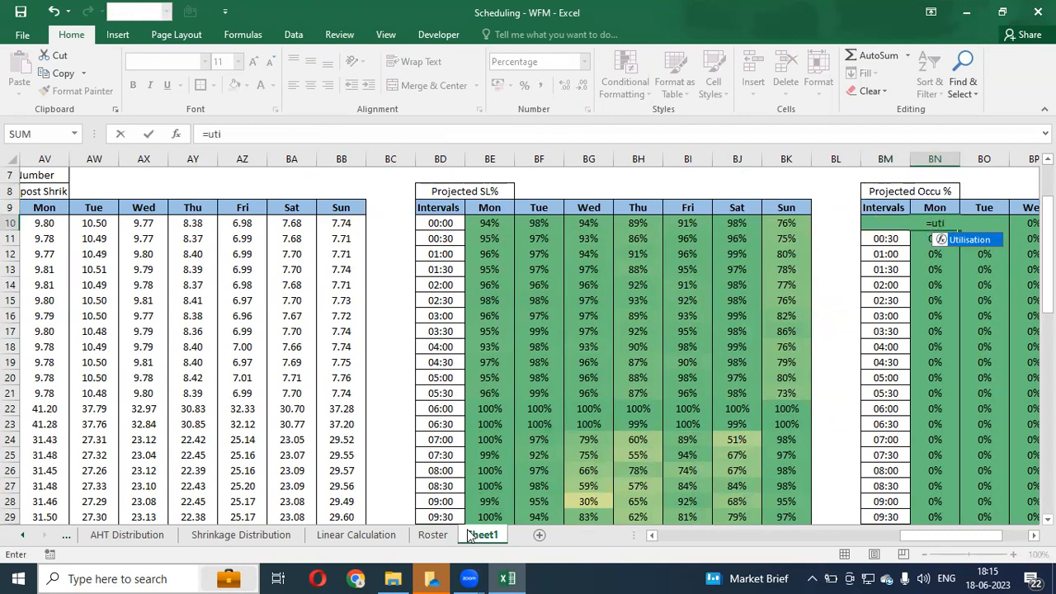
key(Tab)
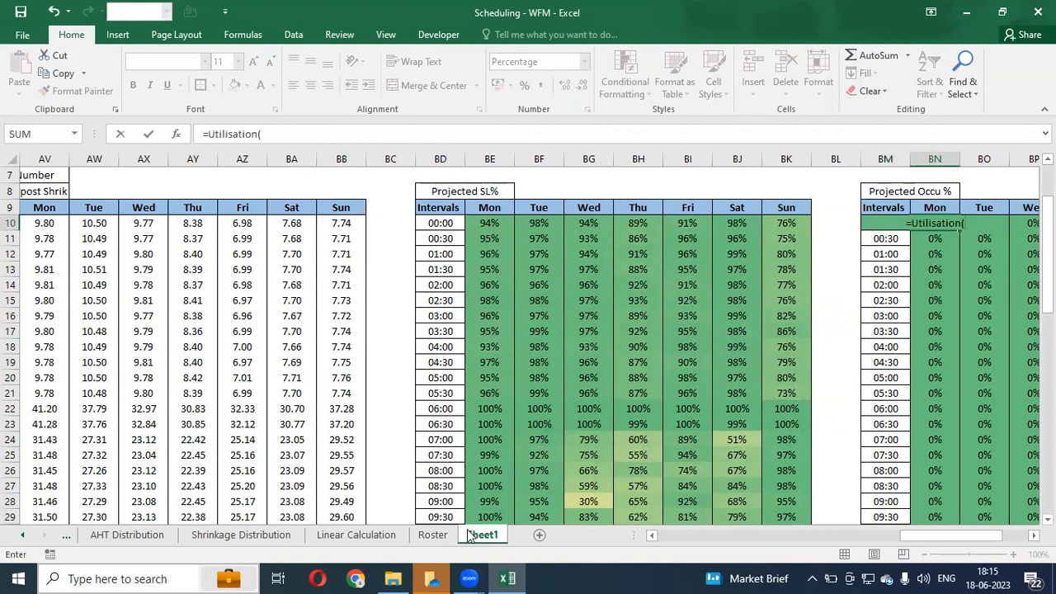
click(177, 134)
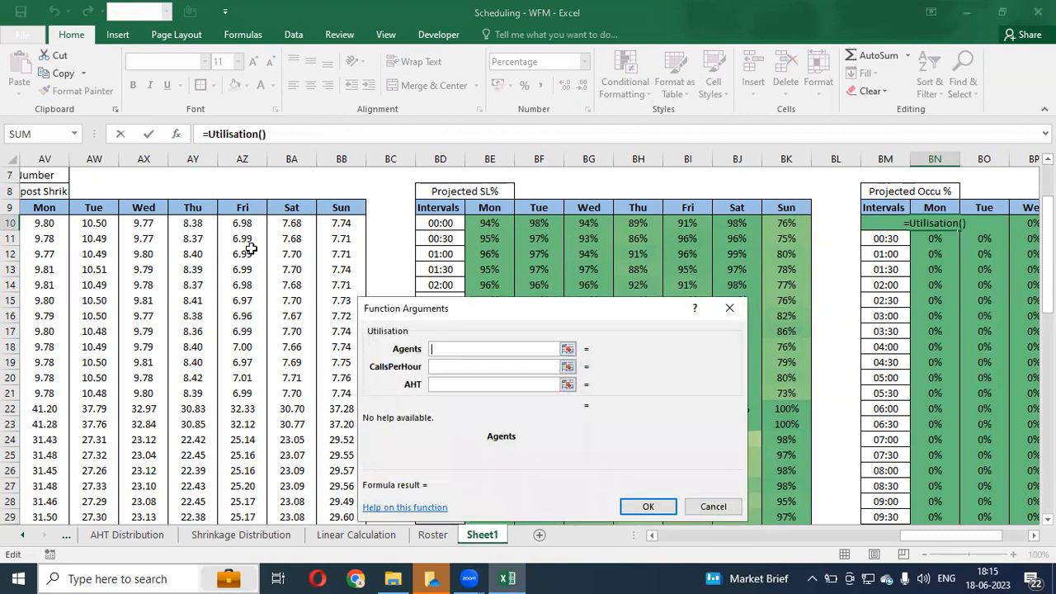
click(54, 223)
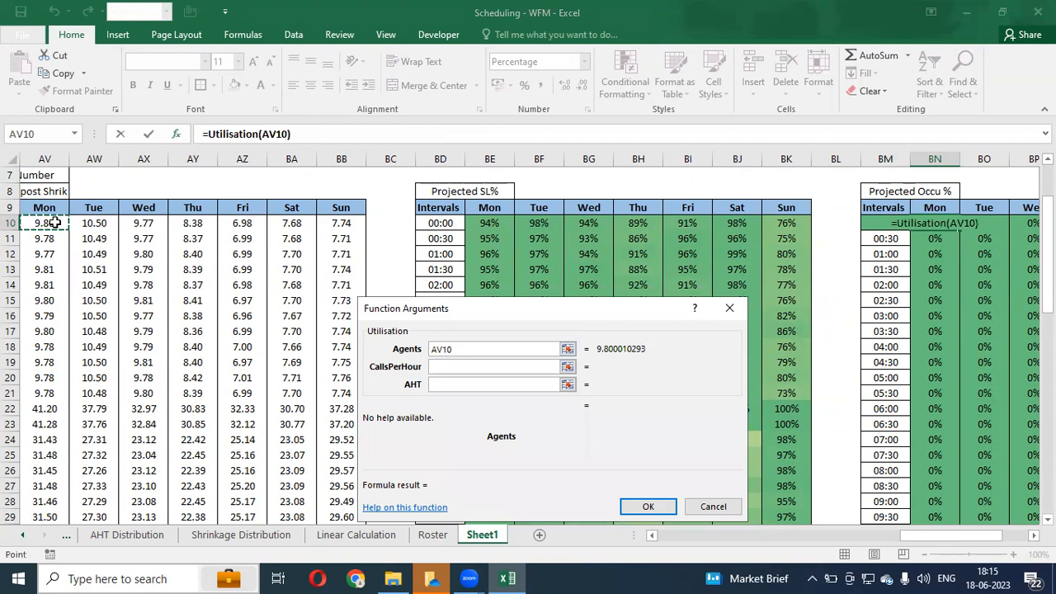
key(Left)
key(Right)
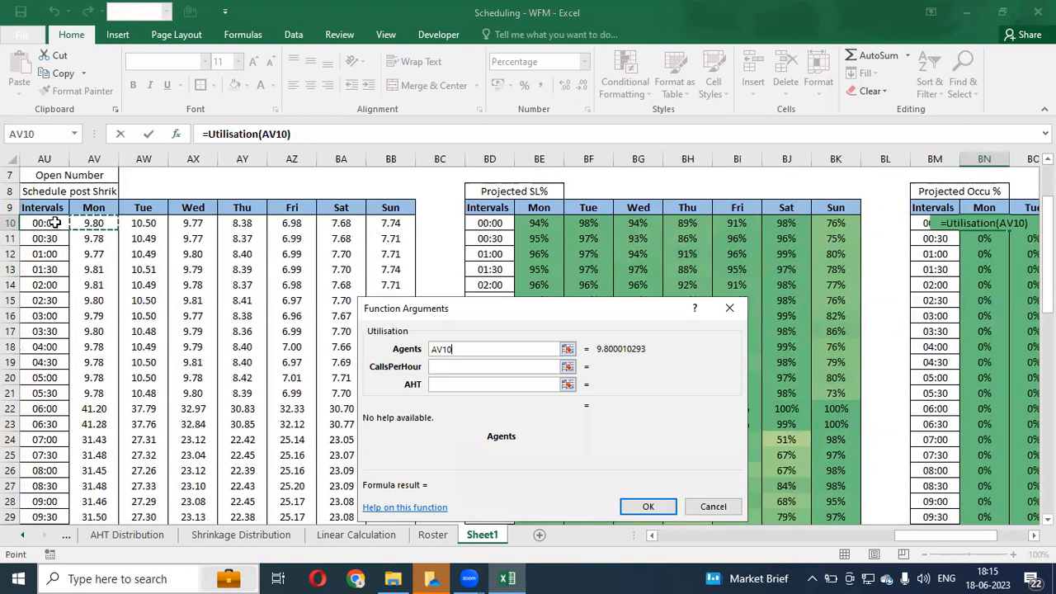
- Set the Utilisation function's CallsPerHour argument to C10 and its AHT argument to L10, and complete the formula
click(454, 368)
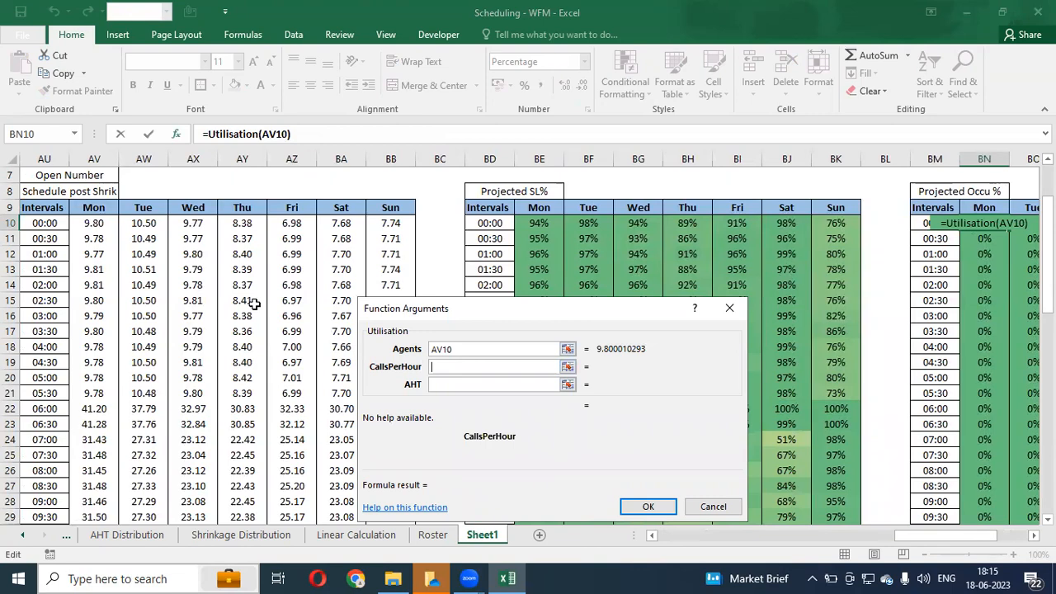
click(142, 235)
key(Up)
key(Left)
key(Left)
key(Left)
key(Left)
key(ctrl+Left)
key(ctrl+Left)
key(ctrl+Left)
key(ctrl+Left)
key(ctrl+Left)
key(Right)
key(Right)
key(Right)
key(Left)
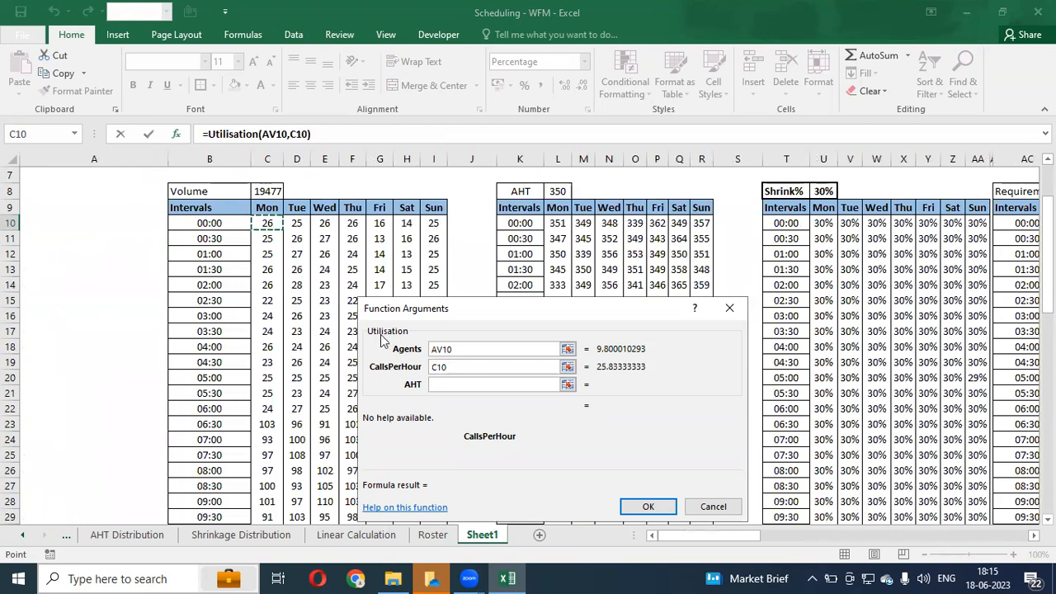
click(434, 383)
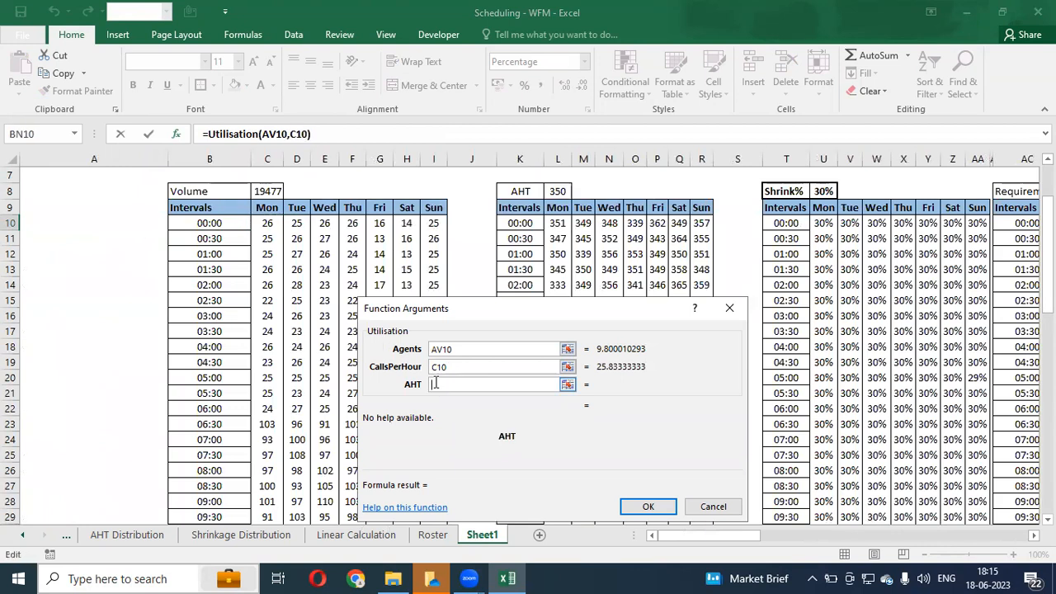
click(559, 223)
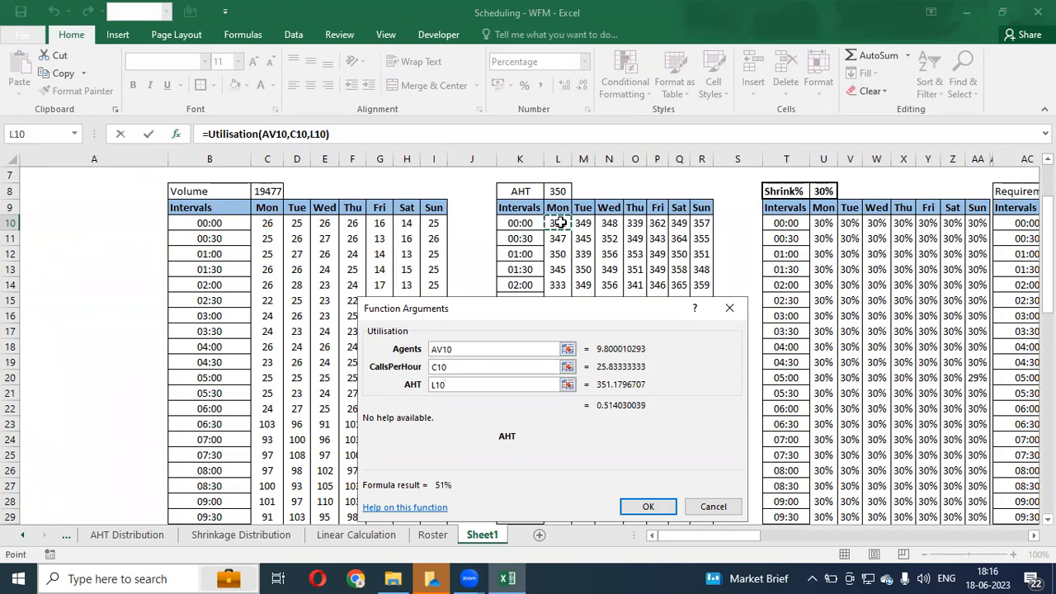
key(Return)
- Copy the Utilisation formula from BN10 to all intervals and weekdays in BN10:BT57
key(ctrl+c)
key(ctrl+shift+Right)
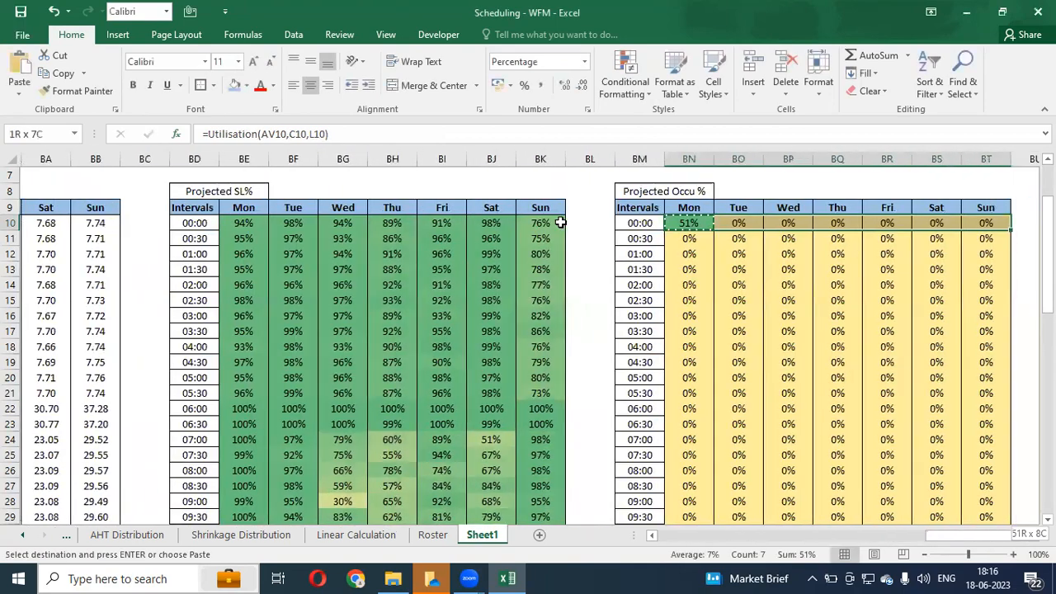
key(ctrl+shift+Down)
key(ctrl+v)
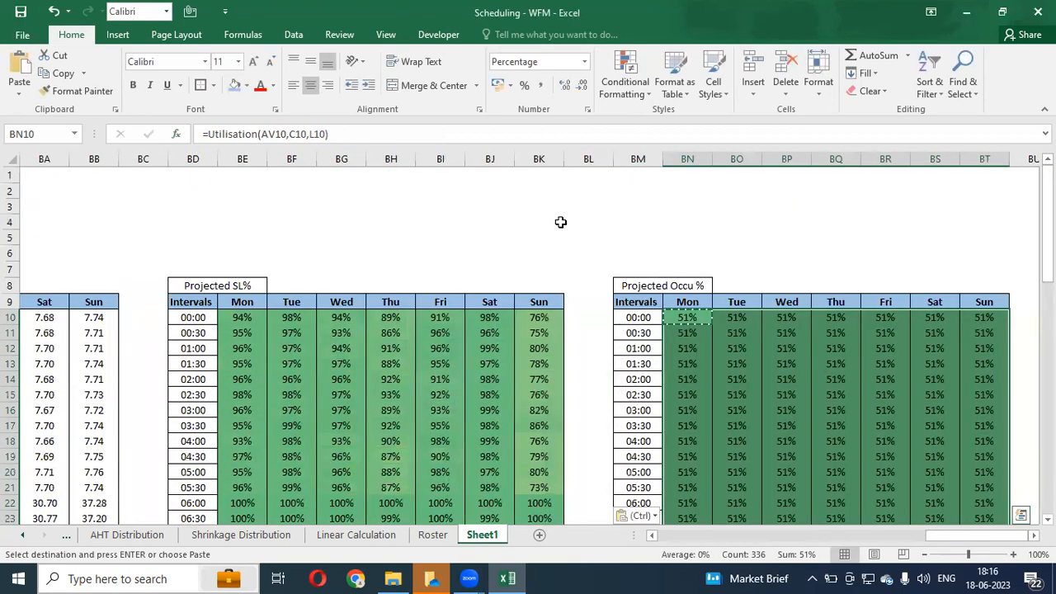
- Examine the projected occupancy down the table, especially the 15:00 to 17:00 intervals from Monday to Sunday
key(ctrl+Down)
key(Up)
key(Up)
key(Up)
key(Up)
key(Up)
key(Up)
key(Up)
key(Up)
key(Up)
key(Up)
key(Up)
key(Up)
key(Up)
key(Up)
key(Up)
key(Up)
key(Up)
key(Up)
key(Up)
key(Up)
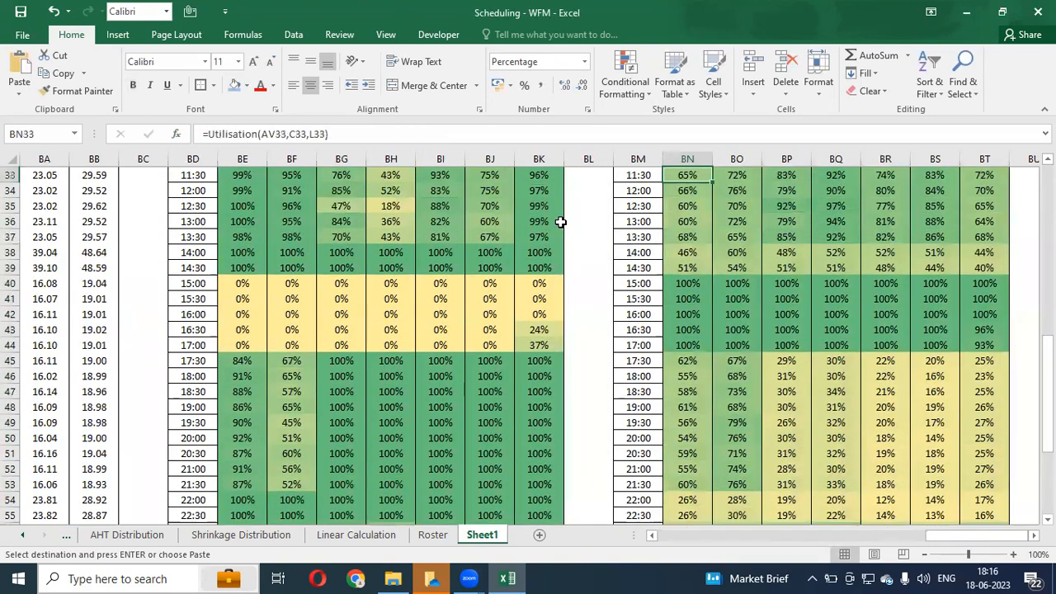
key(Up)
key(Down)
key(Down)
key(Down)
key(Down)
key(Down)
key(Down)
key(Down)
key(Down)
key(shift+Down)
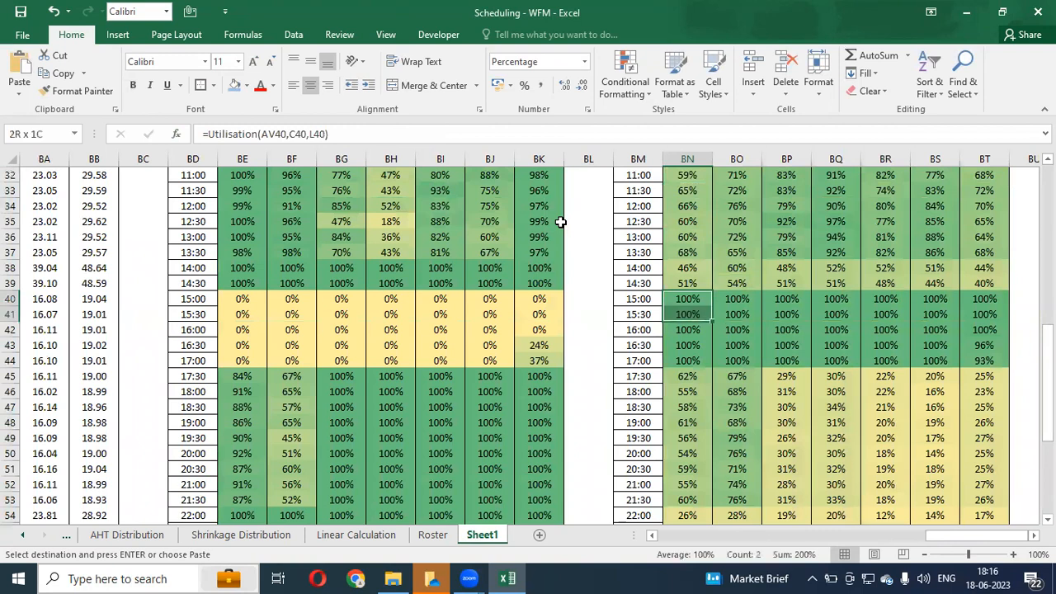
key(shift+Down)
key(shift+Down)
key(shift+Down)
key(shift+Right)
key(shift+Right)
key(shift+Right)
key(shift+Right)
key(shift+Right)
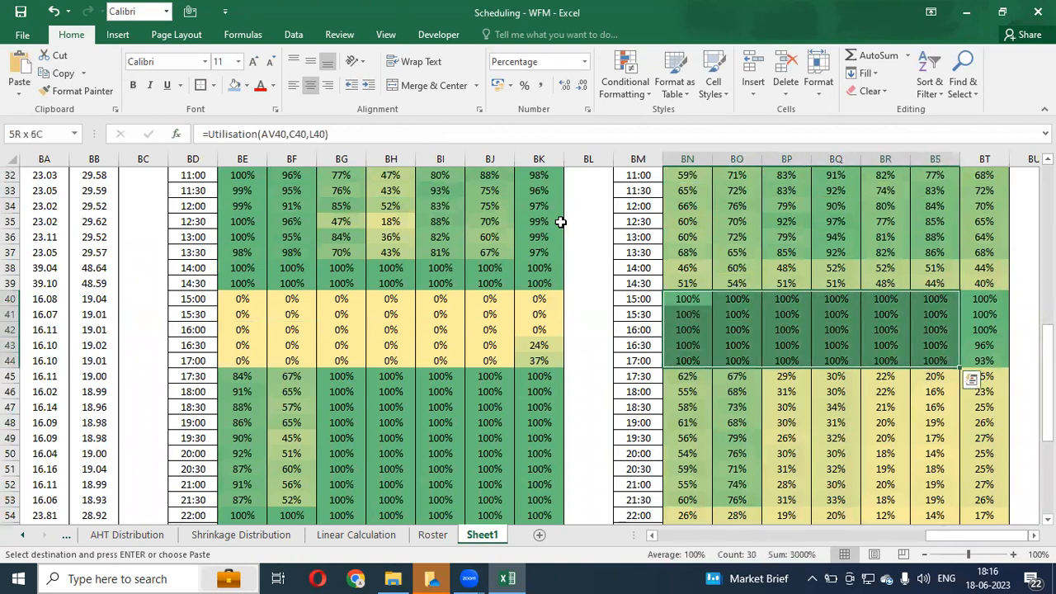
key(shift+Right)
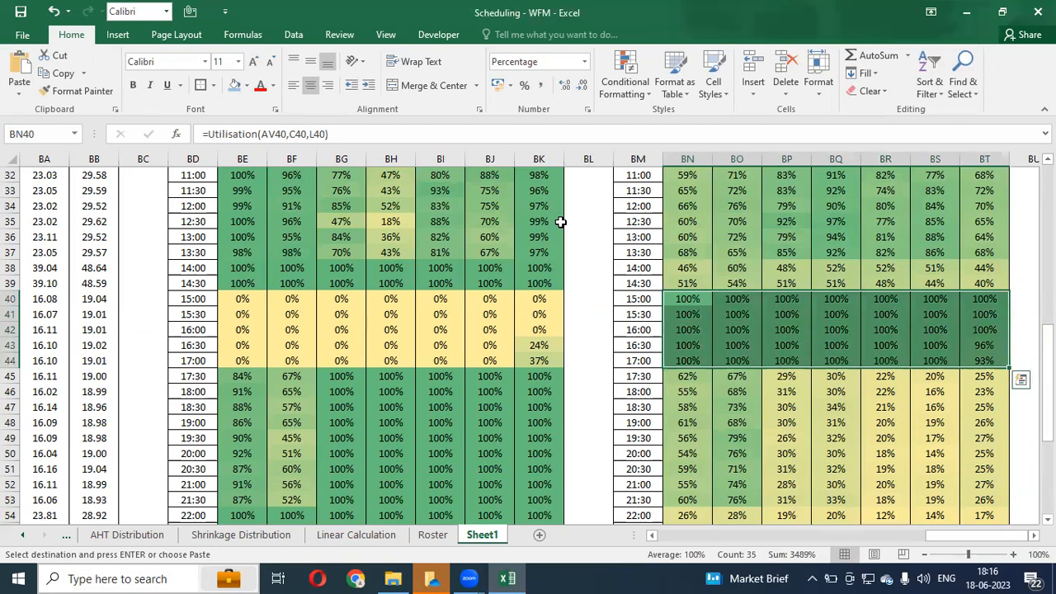
key(shift+Left)
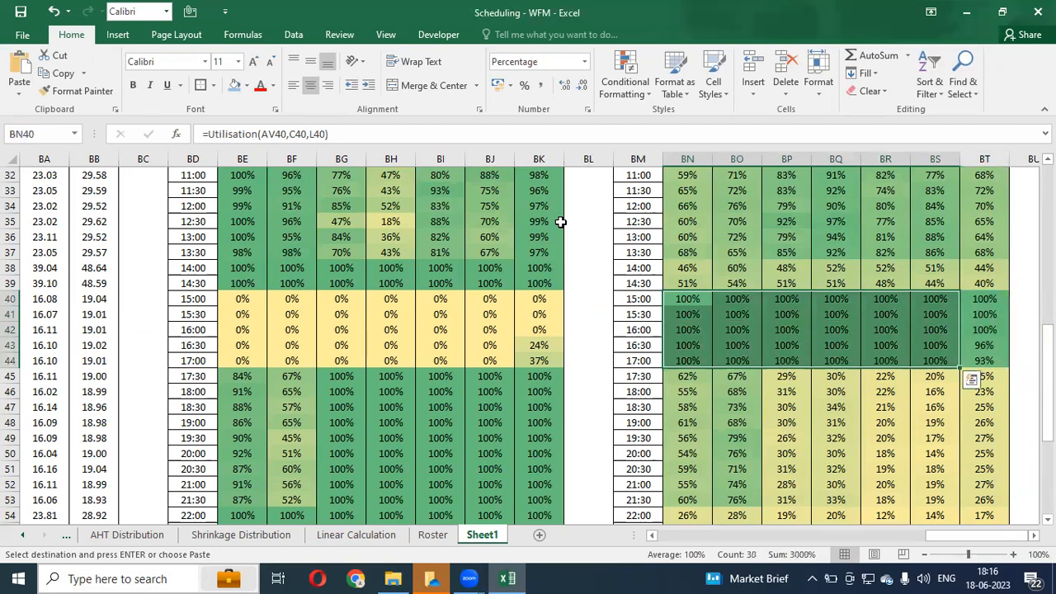
key(shift+Right)
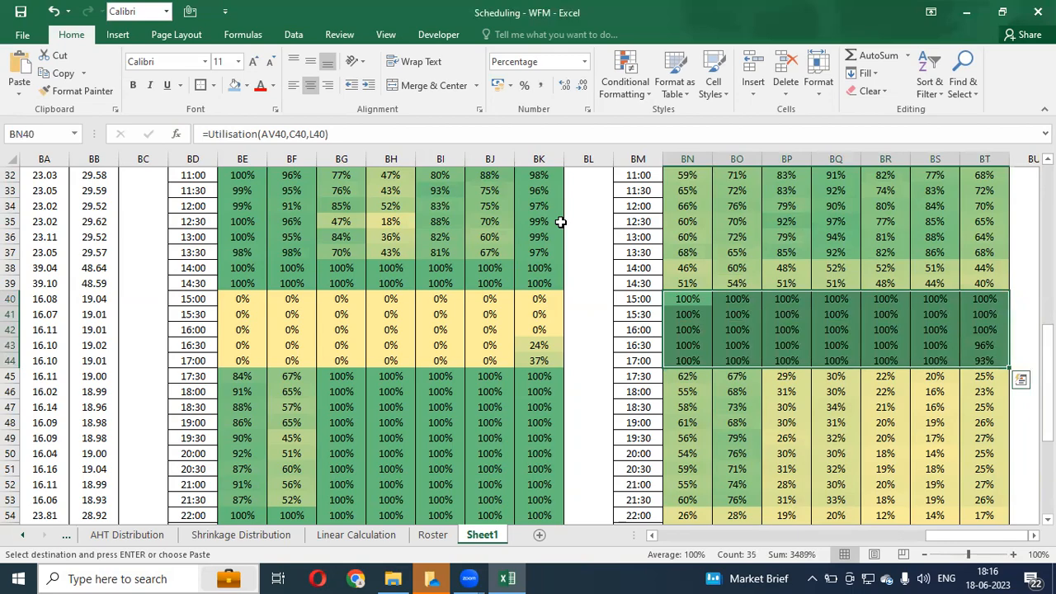
- Clear the conditional formatting rules from the Projected Occu % values and totals in BN10:BT58
key(ctrl+Up)
key(Down)
key(Down)
key(Up)
key(ctrl+shift+Right)
key(ctrl+shift+Down)
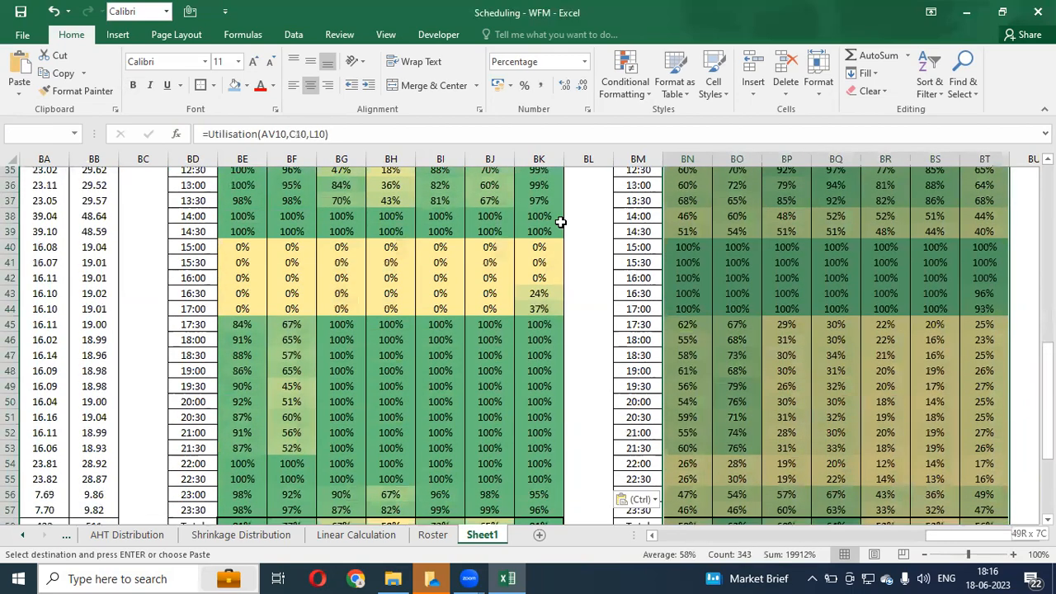
key(ctrl+v)
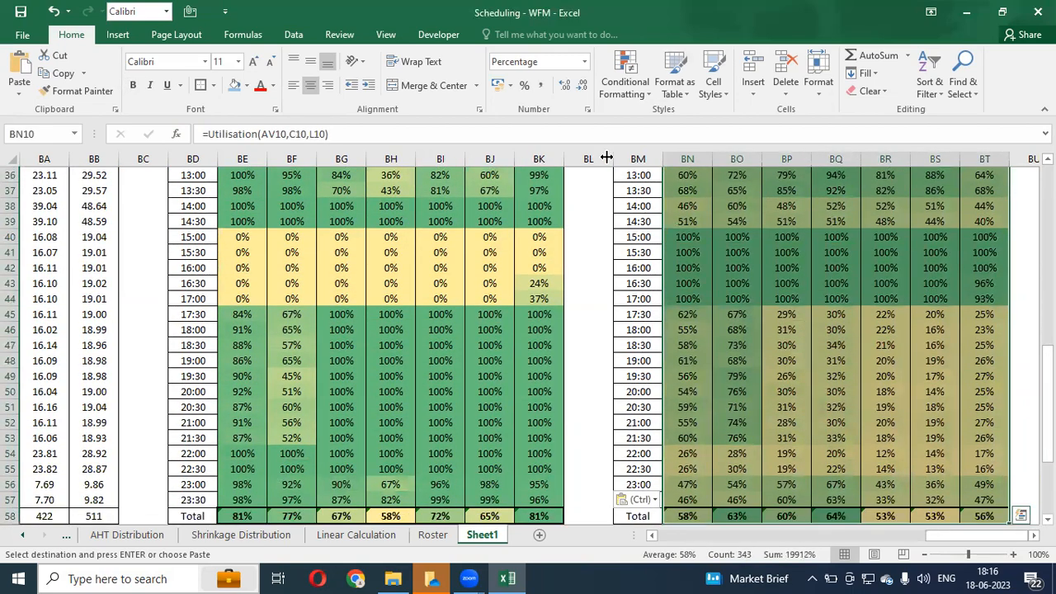
click(650, 93)
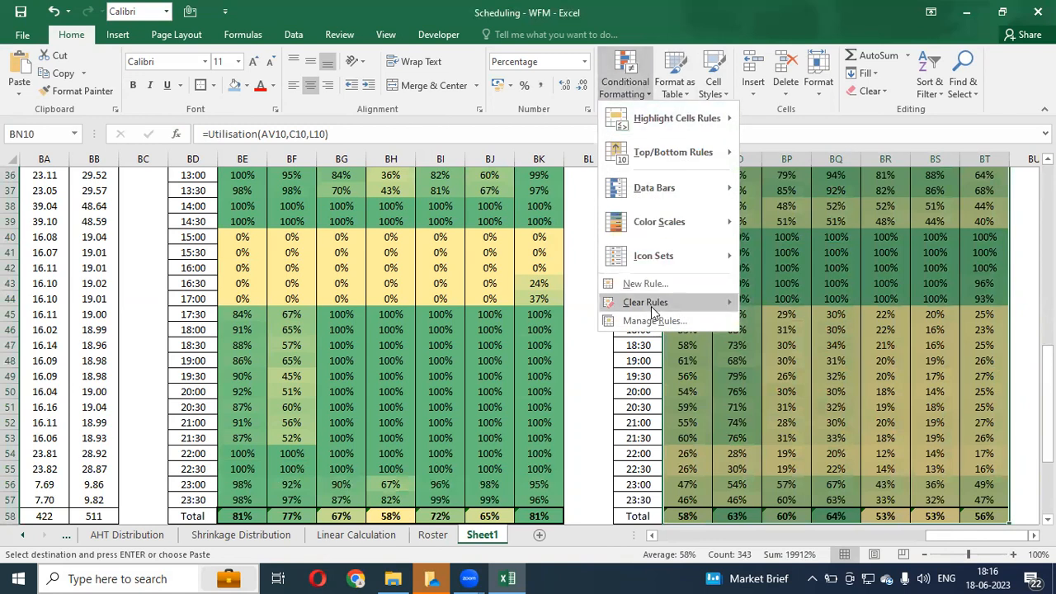
mouse_move(651, 304)
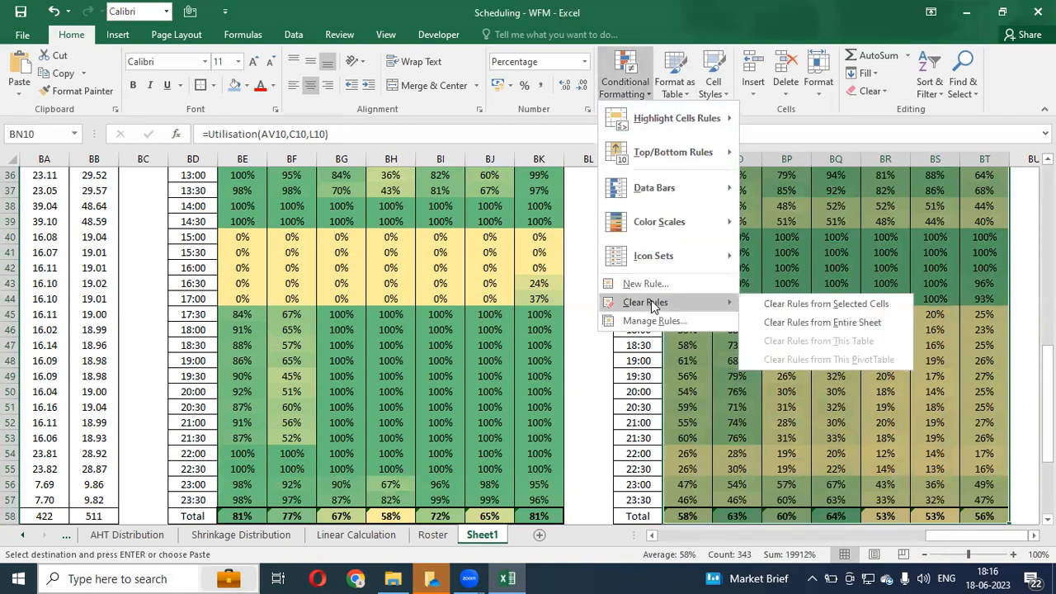
click(784, 305)
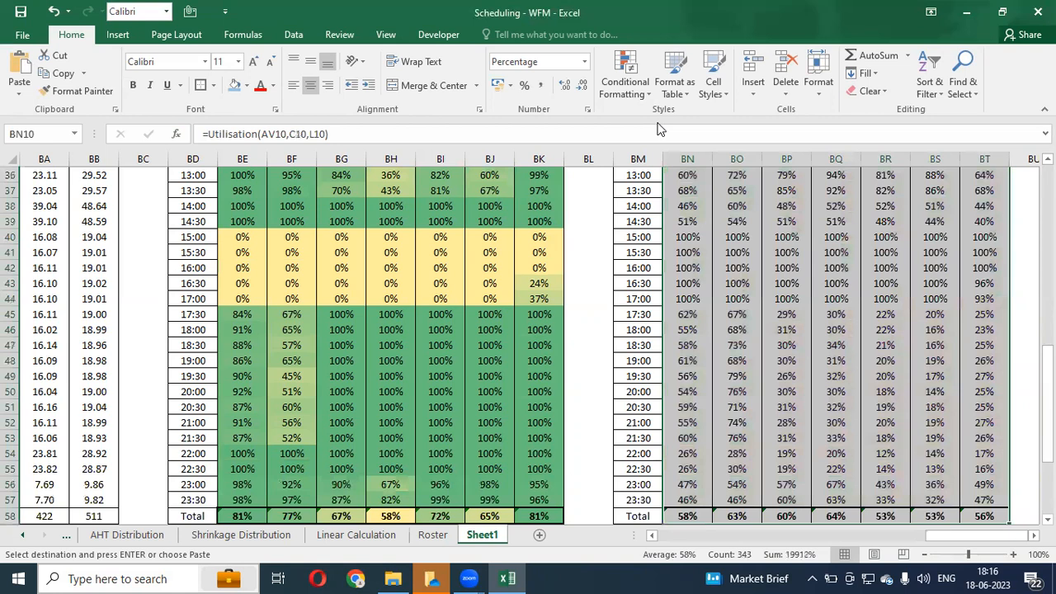
- Apply the Green - White - Red color scale to the Projected Occu % values and totals in BN10:BT58
click(625, 76)
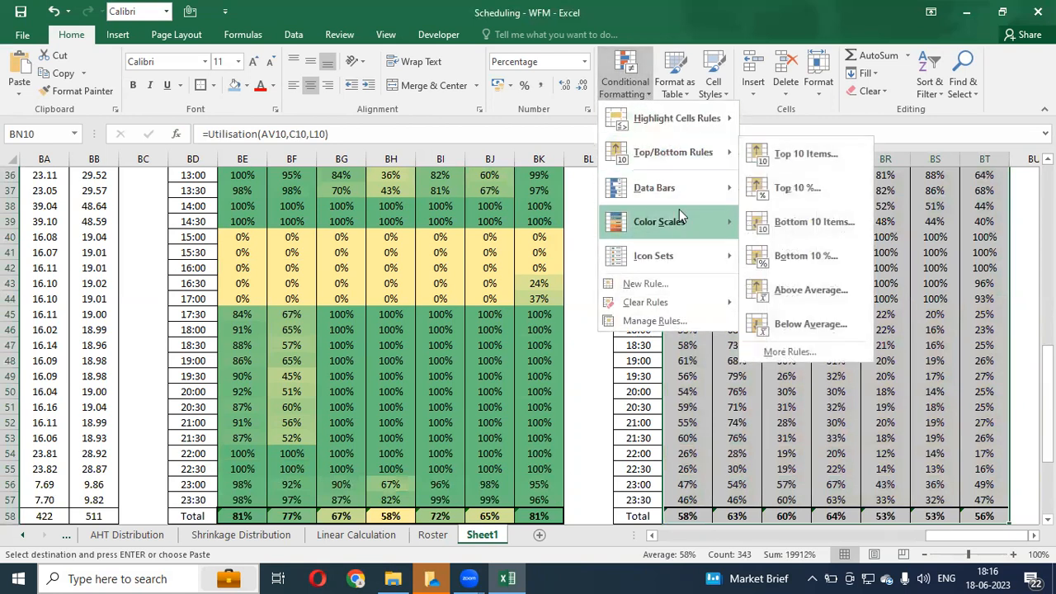
mouse_move(679, 220)
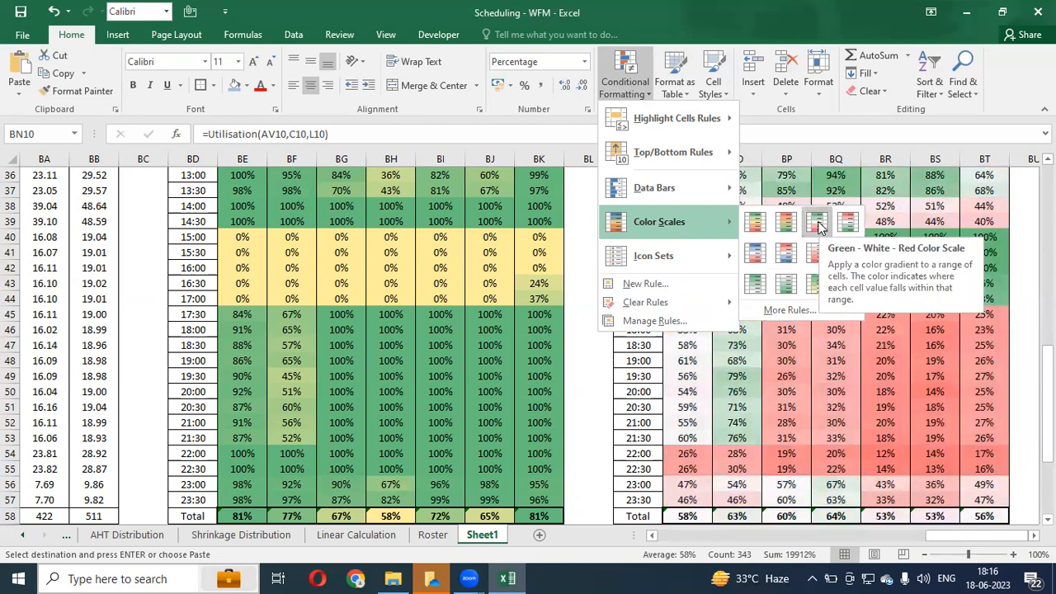
click(817, 224)
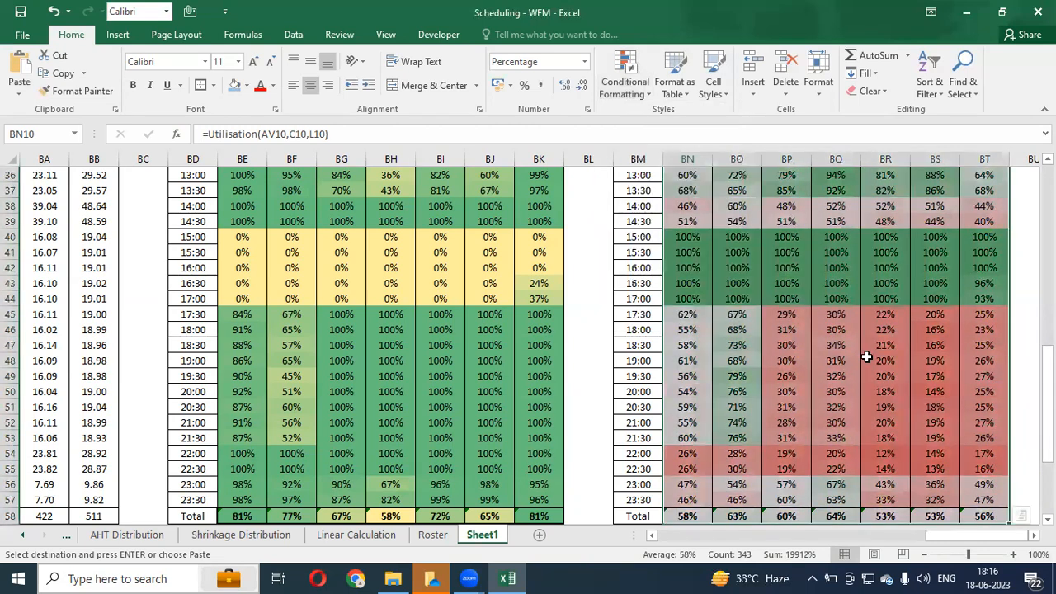
- Examine the color-scaled Projected Occu % table from its heading to the total row
scroll(866, 356, up, 9)
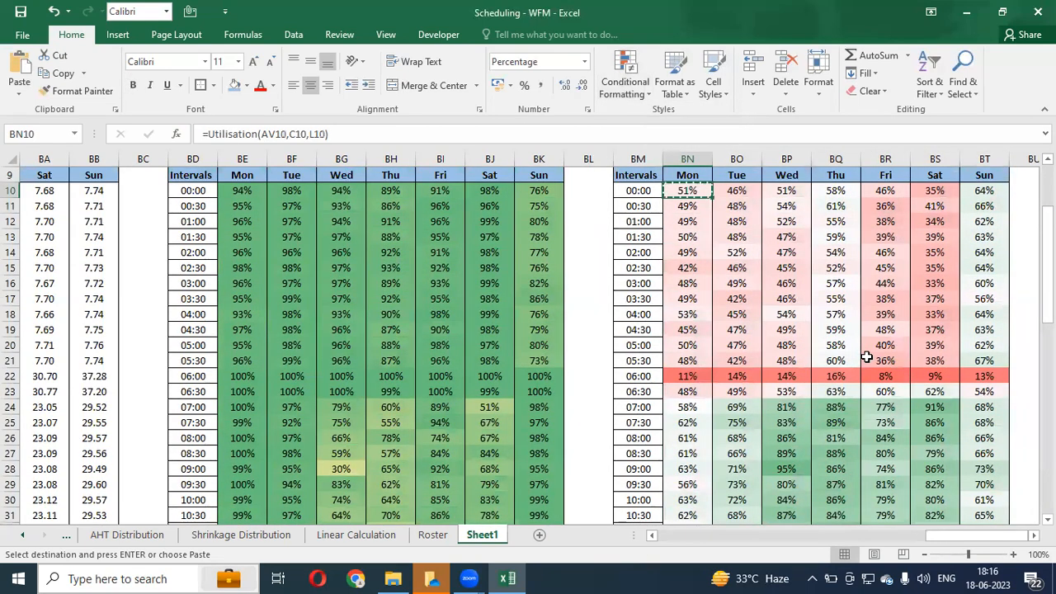
key(Escape)
key(Up)
key(ctrl+Right)
key(ctrl+Down)
key(ctrl+Up)
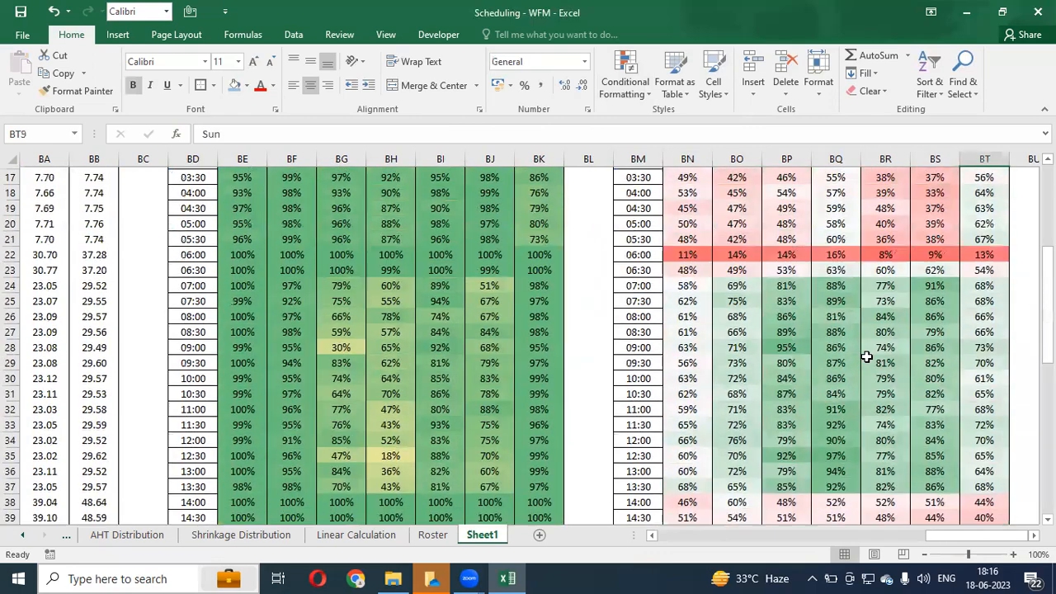
scroll(866, 356, up, 4)
key(ctrl+Left)
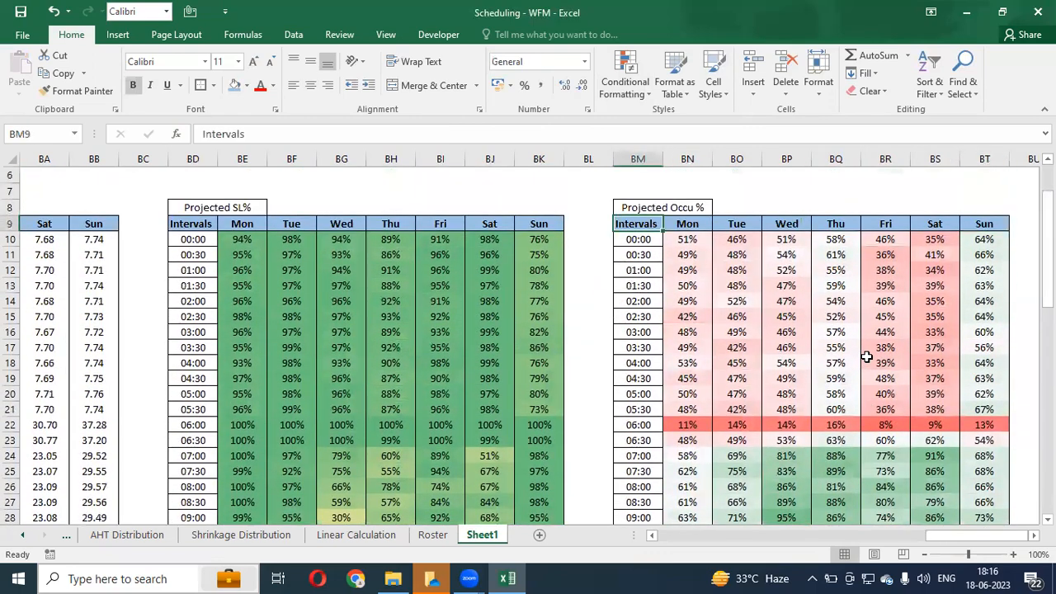
key(Up)
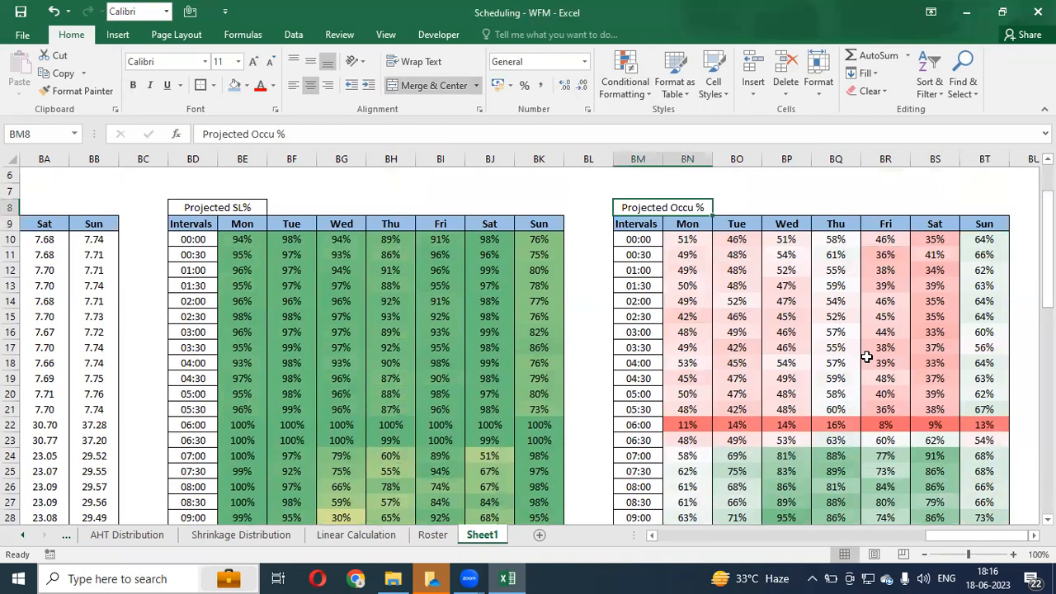
key(shift+Right)
key(shift+Right)
key(shift+Right)
key(shift+Right)
key(shift+Right)
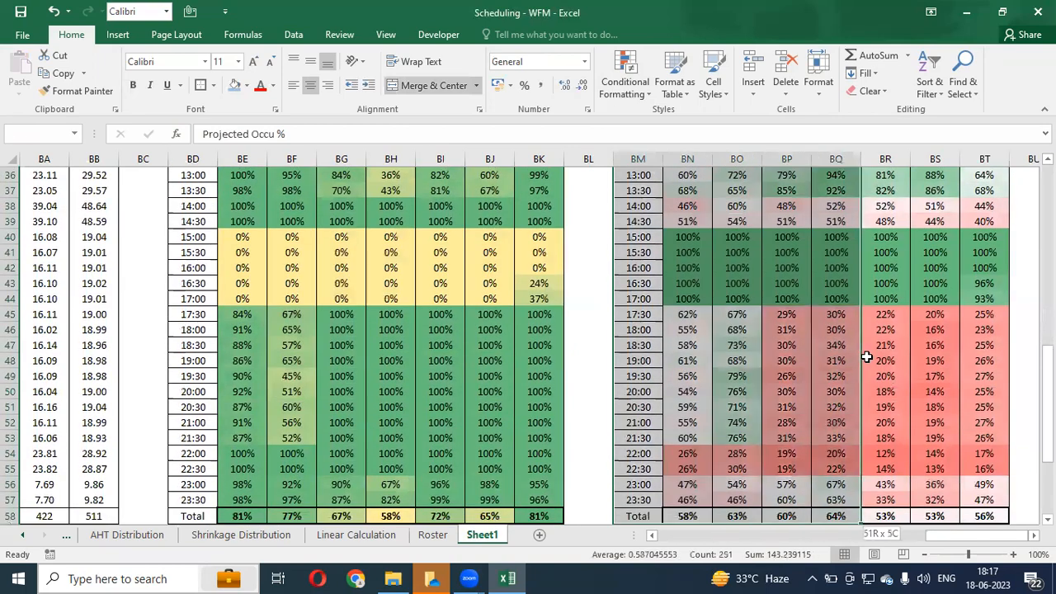
- Copy the Schedule post Shrik table, from its heading to the total row, to BV8 beside the Projected Occu % table
key(Up)
key(Down)
key(ctrl+Left)
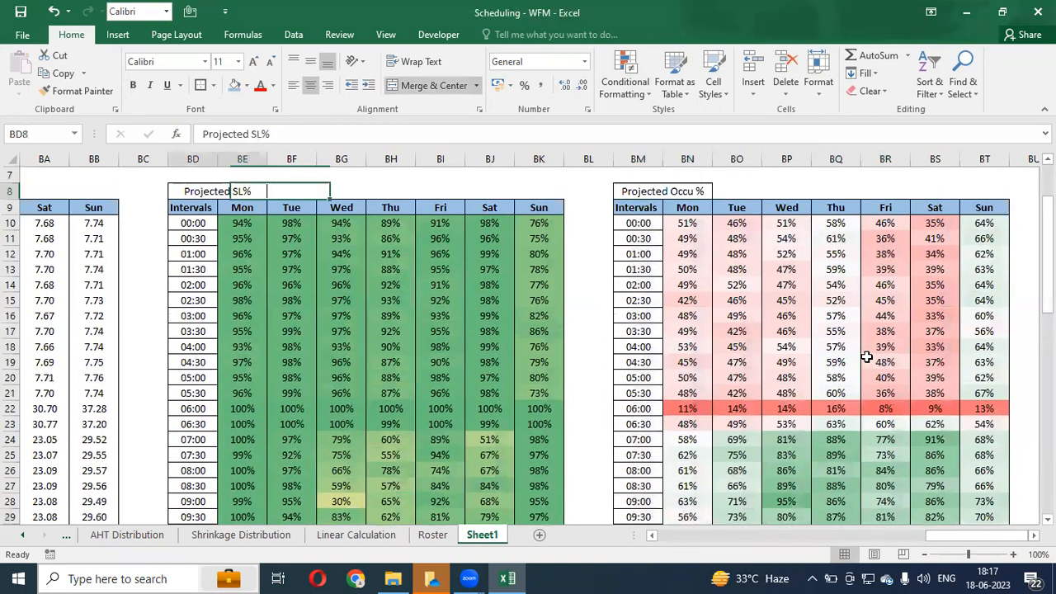
key(ctrl+Left)
key(ctrl+shift+Down)
key(shift+Right)
key(shift+Right)
key(shift+Right)
key(shift+Right)
key(shift+Right)
key(shift+Right)
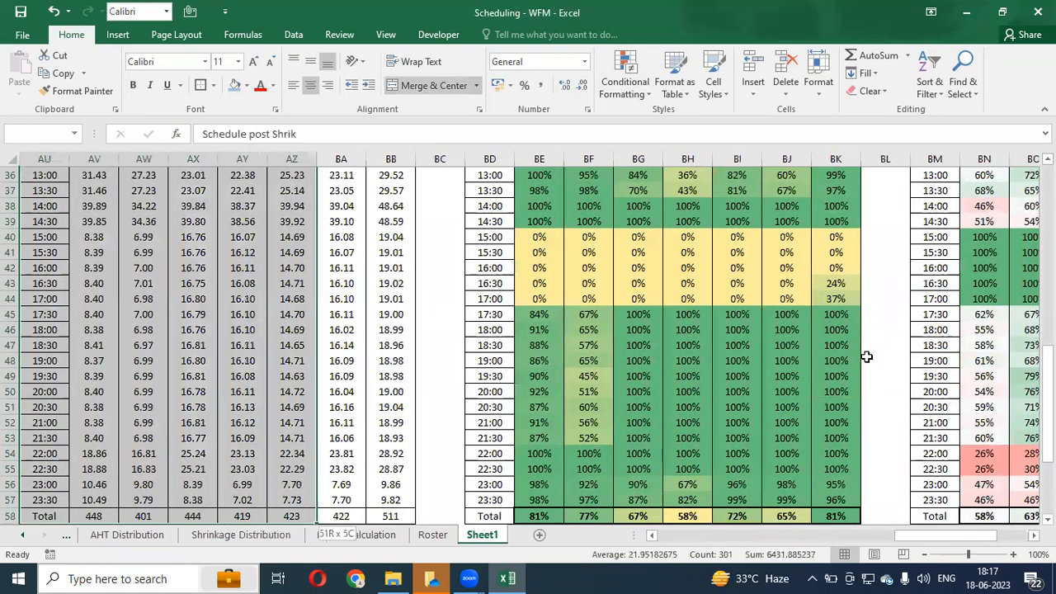
key(ctrl+c)
key(Up)
key(Down)
key(Right)
key(Right)
key(Right)
key(Right)
key(Right)
key(Right)
key(Right)
key(Right)
key(Right)
key(Right)
key(Right)
key(Right)
key(Right)
key(Right)
key(Right)
key(Right)
key(Right)
key(Right)
key(Right)
key(Right)
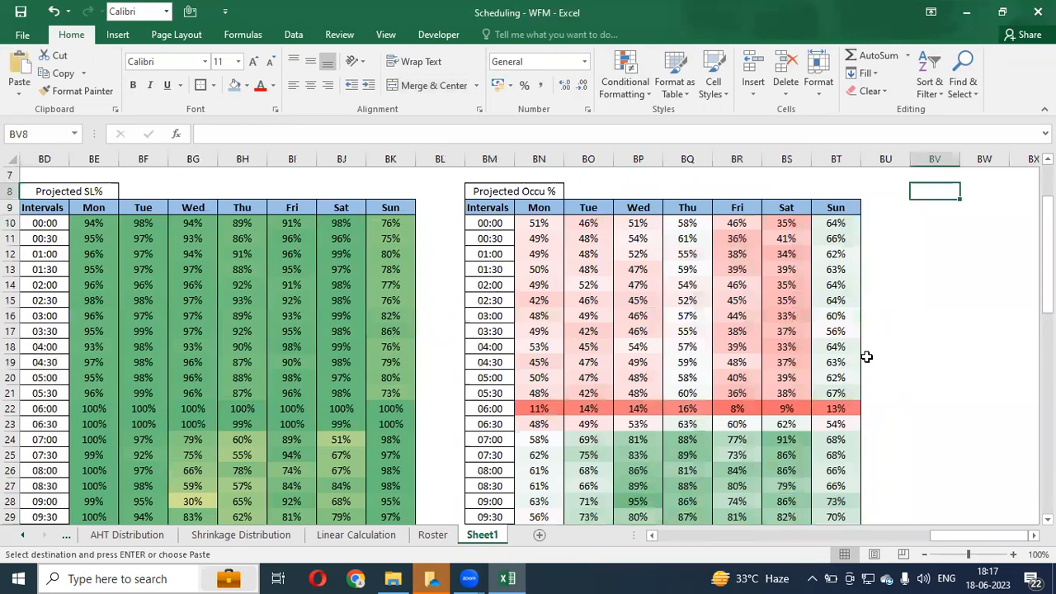
key(Return)
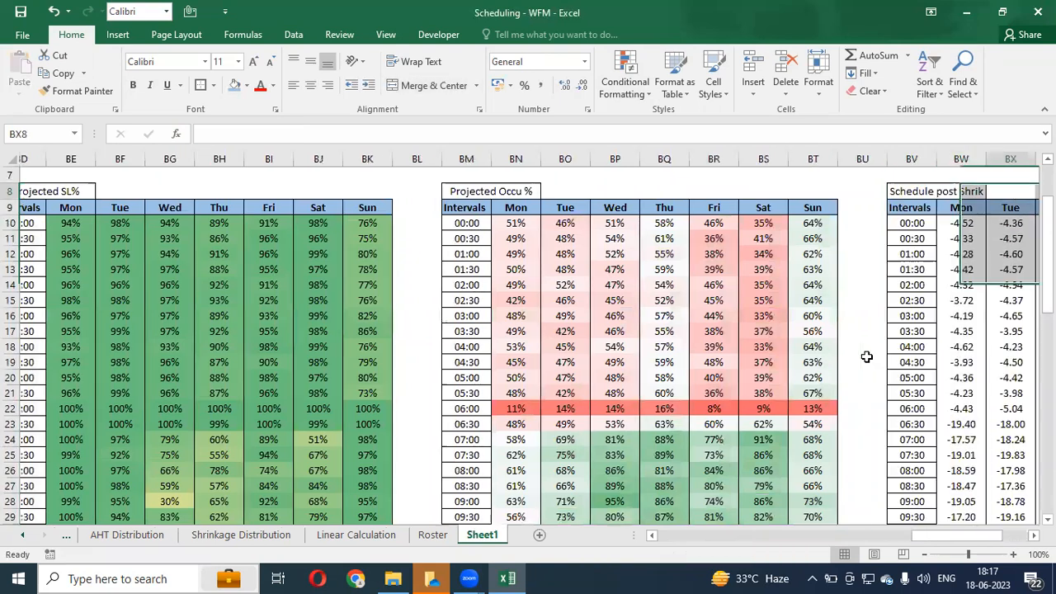
- Clear the Monday to Sunday interval values in BW10:CC57 of the copied table, keeping its headers and total row
key(Down)
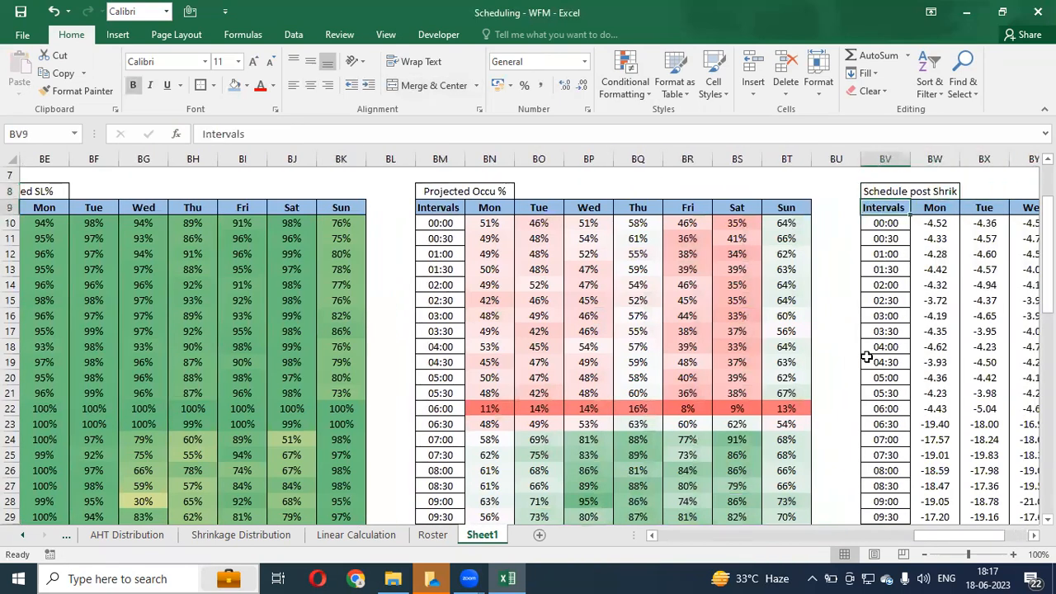
key(ctrl+Right)
key(Down)
key(ctrl+shift+Left)
key(shift+Right)
key(ctrl+shift+Down)
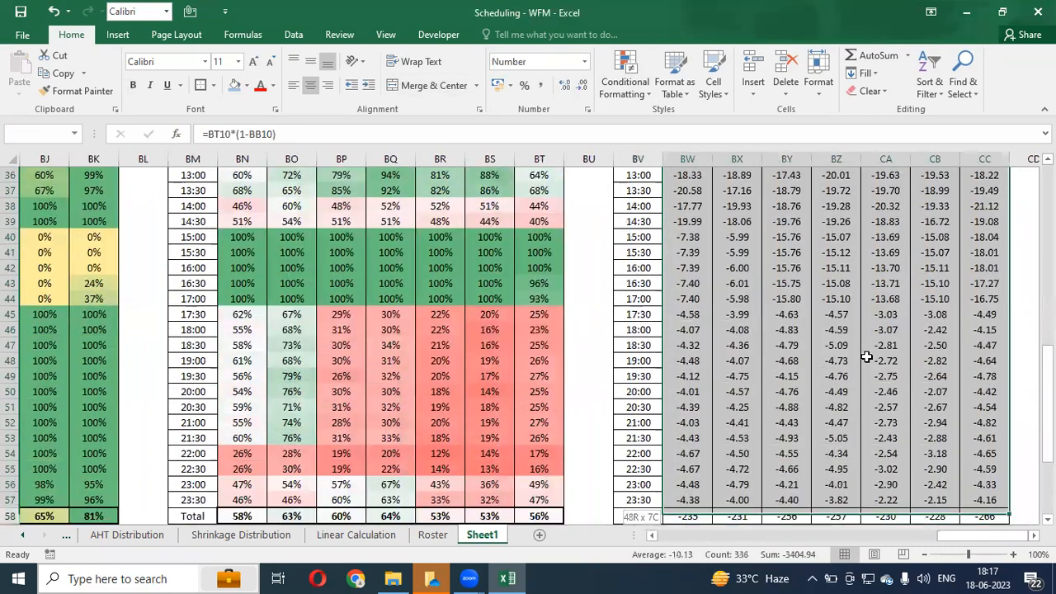
key(Delete)
key(Up)
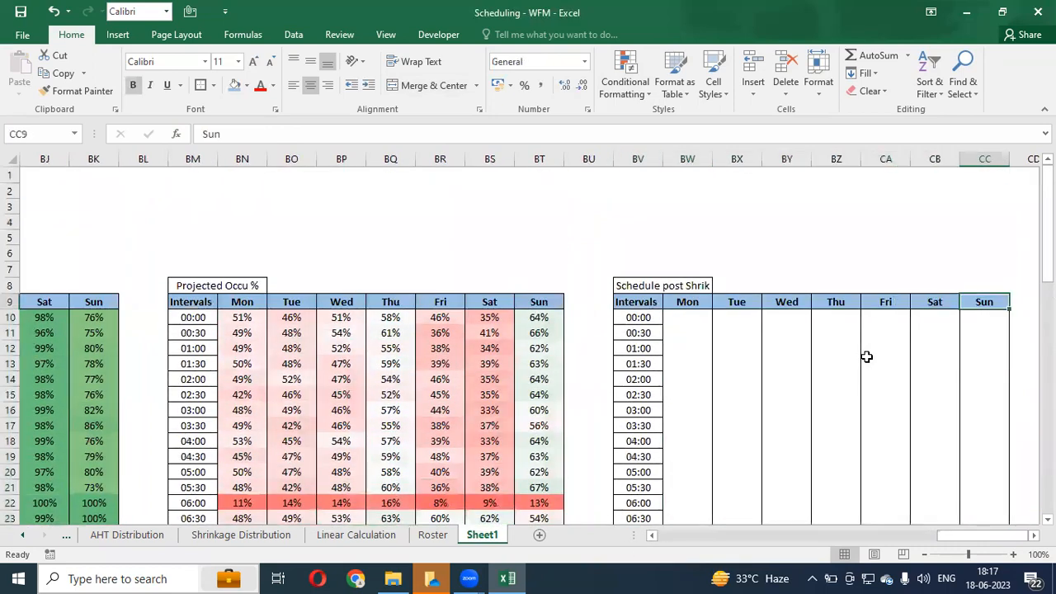
- Begin a formula in BW10, the Monday 00:00 cell of the copied table
key(Down)
key(ctrl+Left)
key(Right)
text(=)
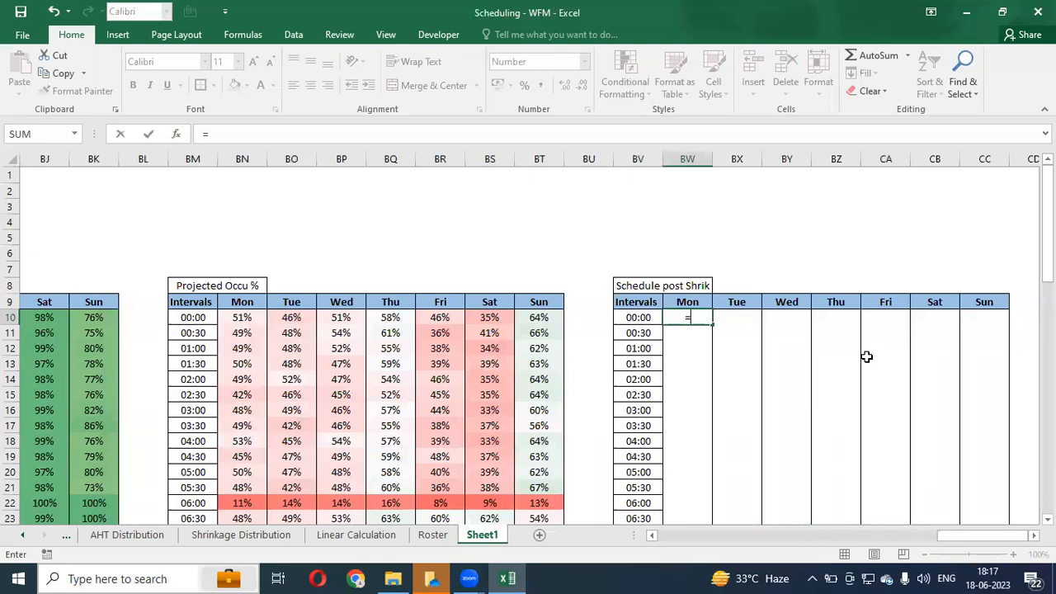
text(fra)
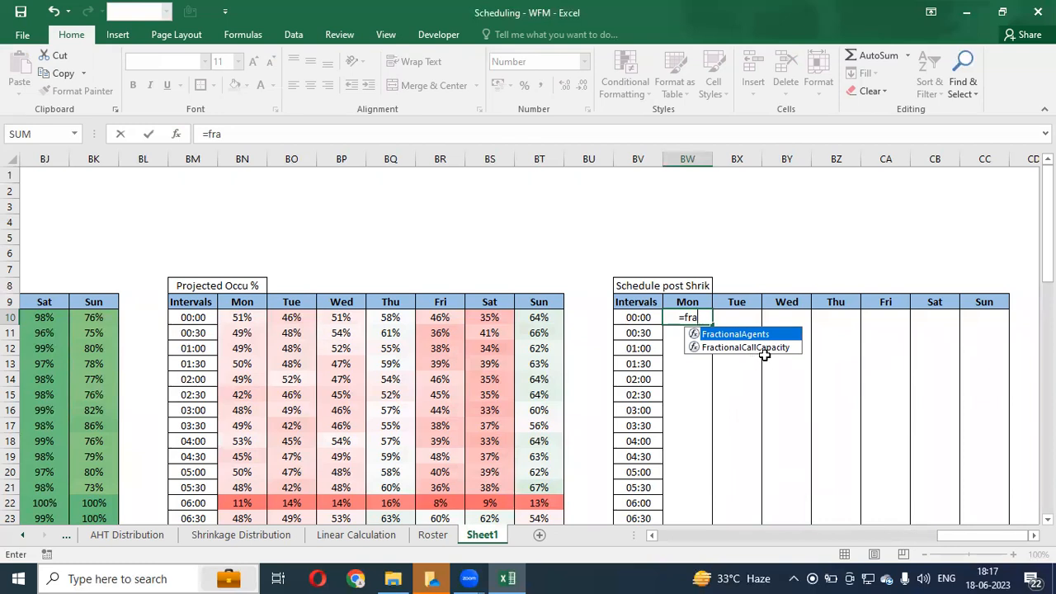
key(BackSpace)
key(BackSpace)
key(BackSpace)
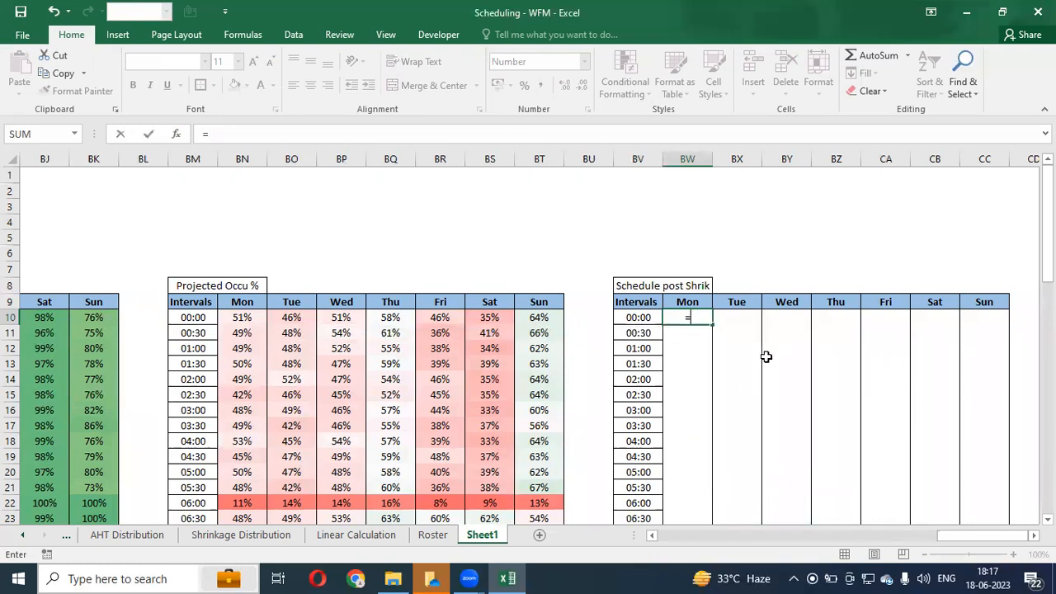
- Insert the CallCapacity function in BW10 and set its NoAgents argument to AV10, the Monday 00:00 Schedule post Shrik value
text(ca)
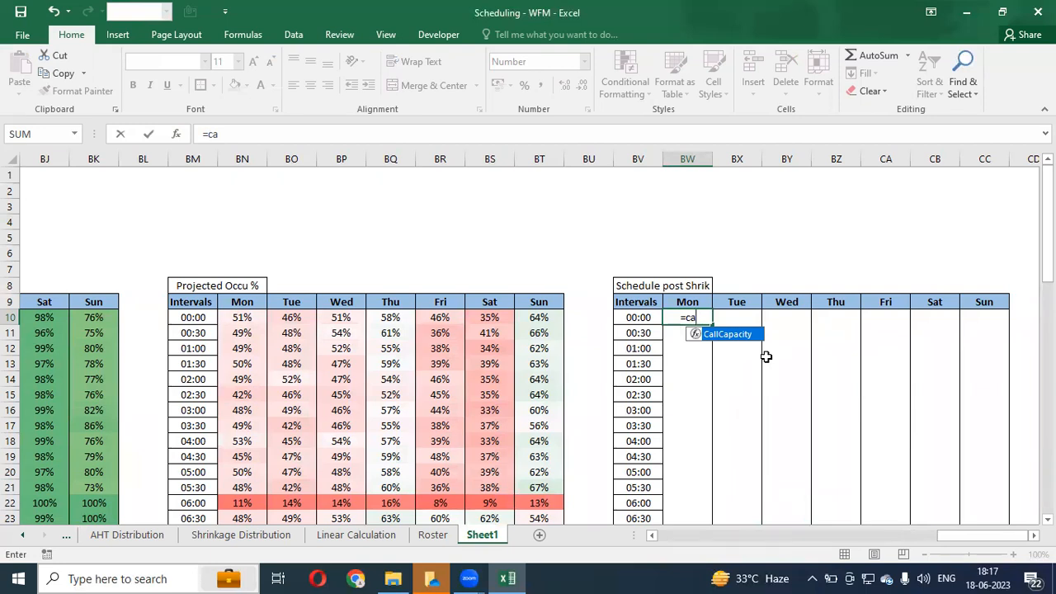
key(Tab)
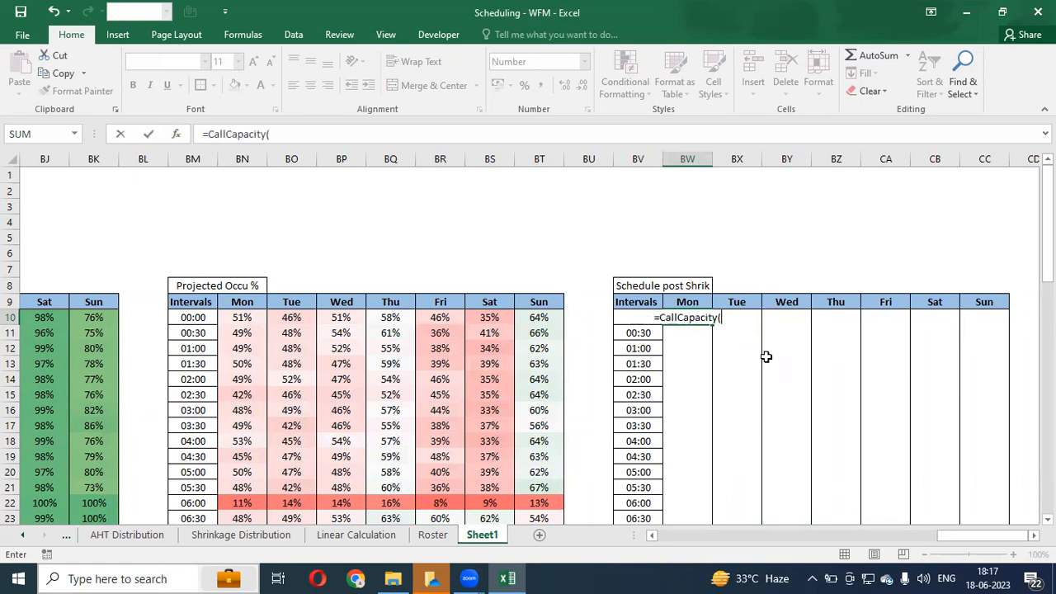
click(178, 137)
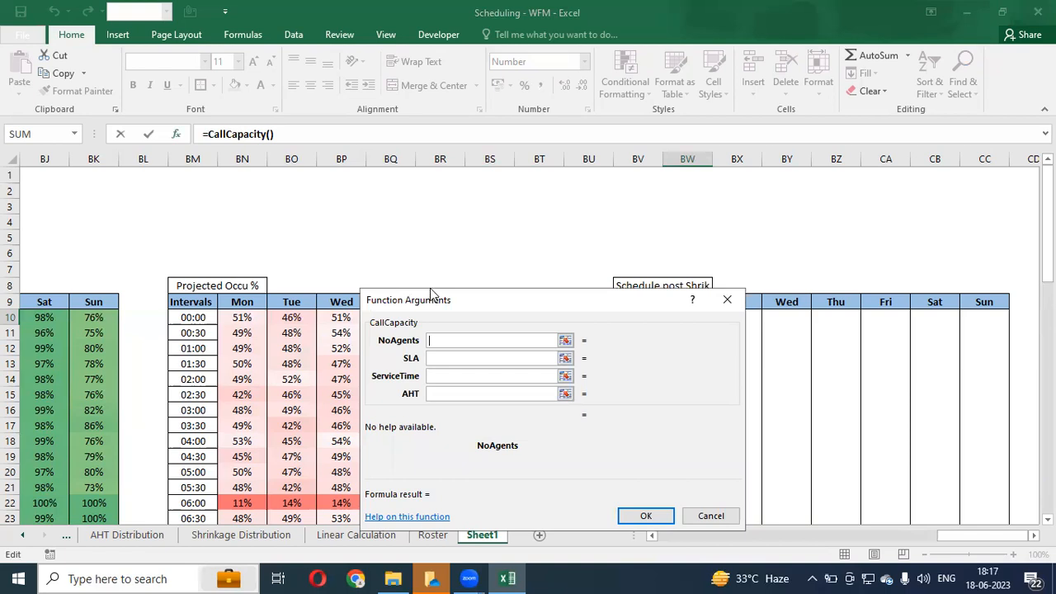
drag(431, 292, 400, 155)
click(218, 324)
key(ctrl+Left)
key(ctrl+Left)
key(ctrl+Left)
key(ctrl+Left)
key(ctrl+Left)
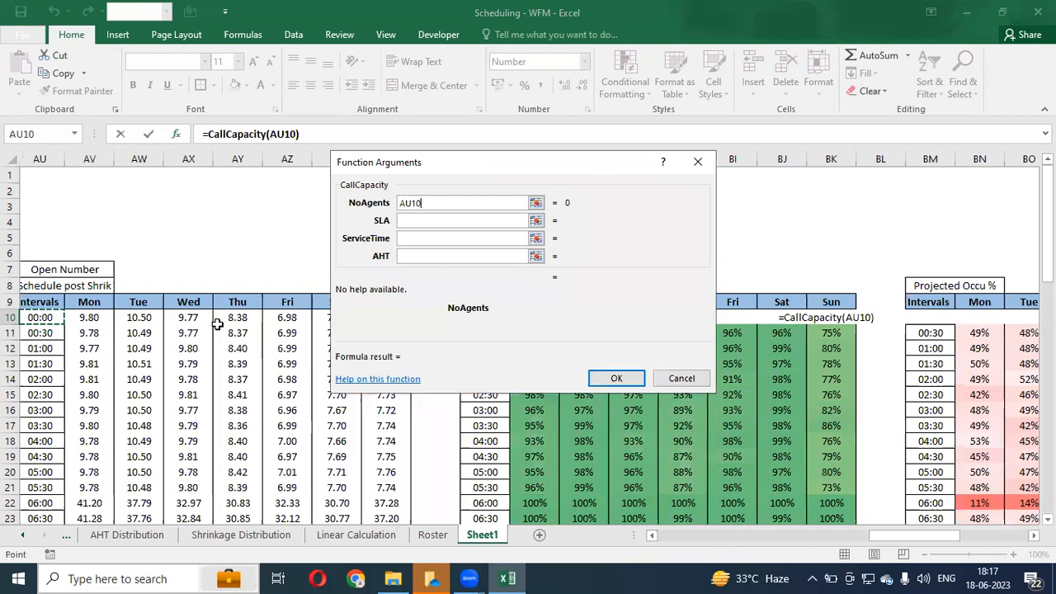
key(Right)
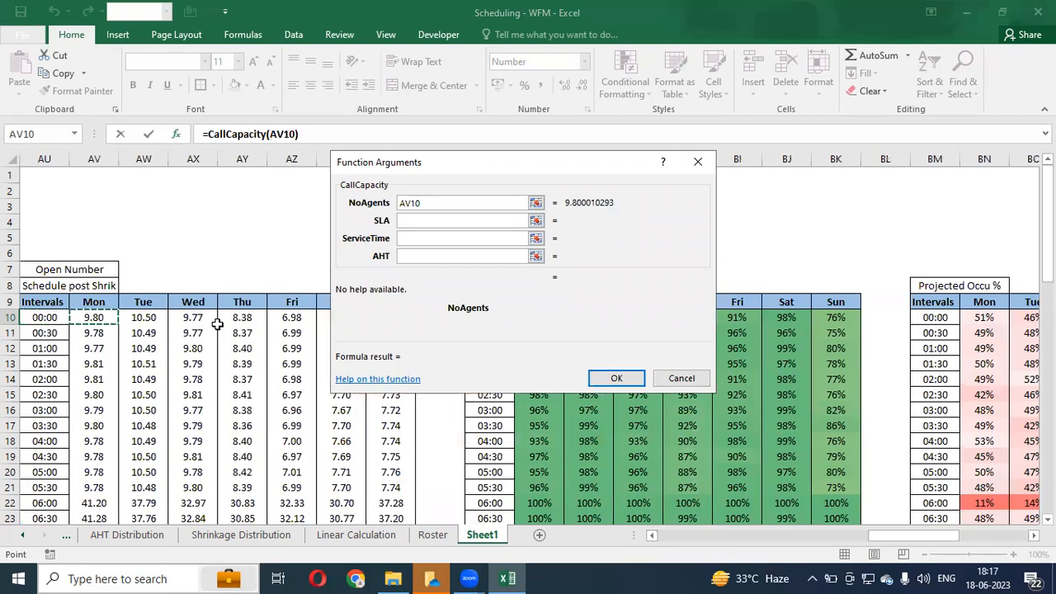
- Set the SLA argument of CallCapacity to the SL Target cell as the absolute reference $C$5
click(481, 222)
click(251, 176)
key(ctrl+Home)
key(Right)
key(Down)
key(Down)
key(Down)
key(Down)
key(Down)
key(Down)
key(Right)
key(Up)
key(F4)
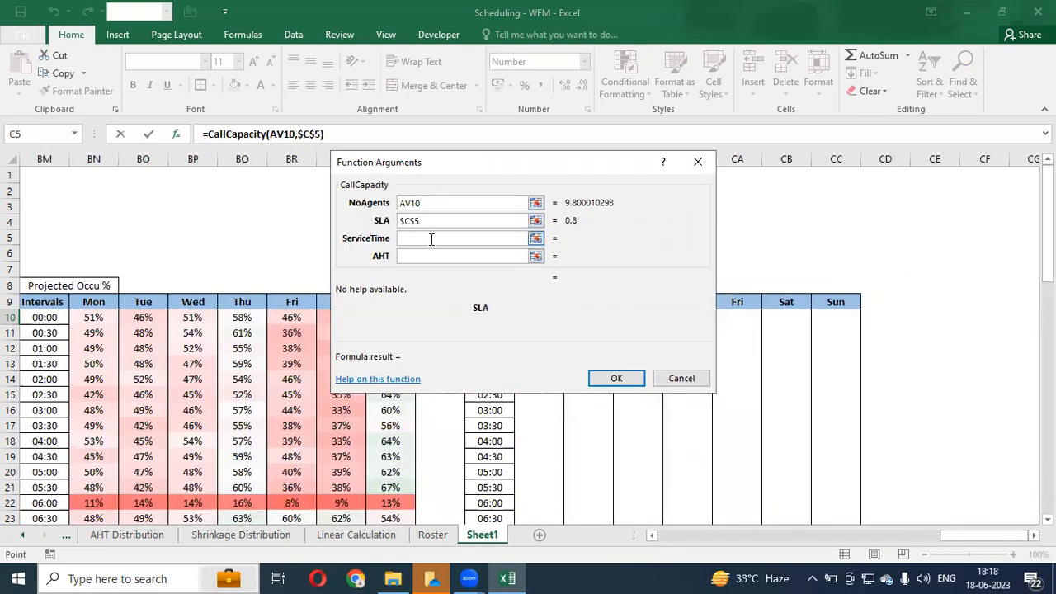
- Set the ServiceTime argument of CallCapacity to the Service Time cell as the absolute reference $C$6
click(433, 239)
click(259, 178)
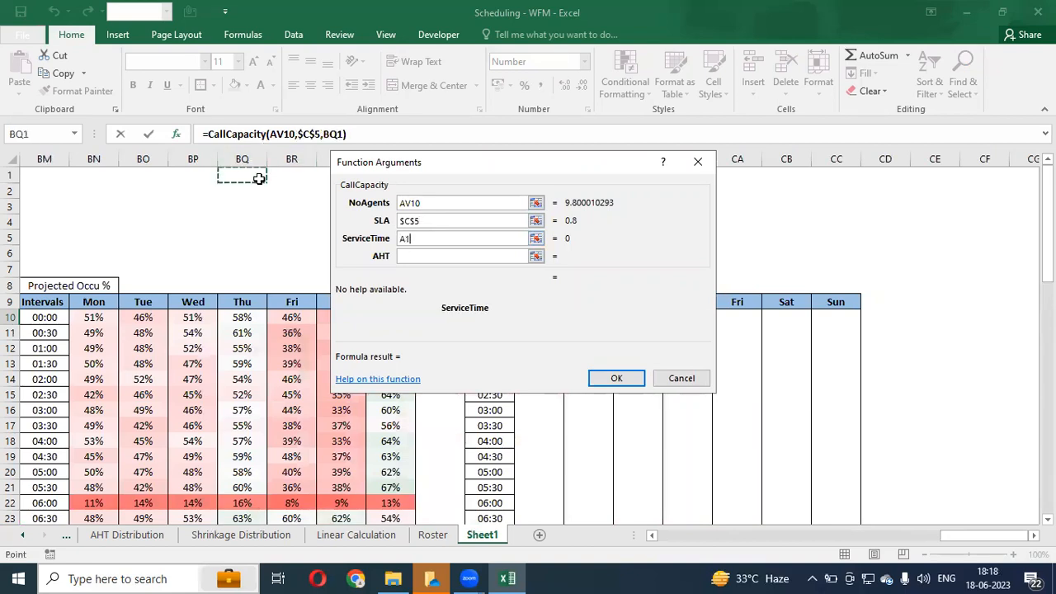
key(ctrl+Home)
key(Right)
key(Right)
key(Down)
key(Down)
key(Down)
key(Down)
key(Down)
key(Down)
key(Up)
key(F4)
- Set the AHT argument to L10, the Monday 00:00 value of the AHT table, and complete the CallCapacity formula
key(Tab)
click(258, 179)
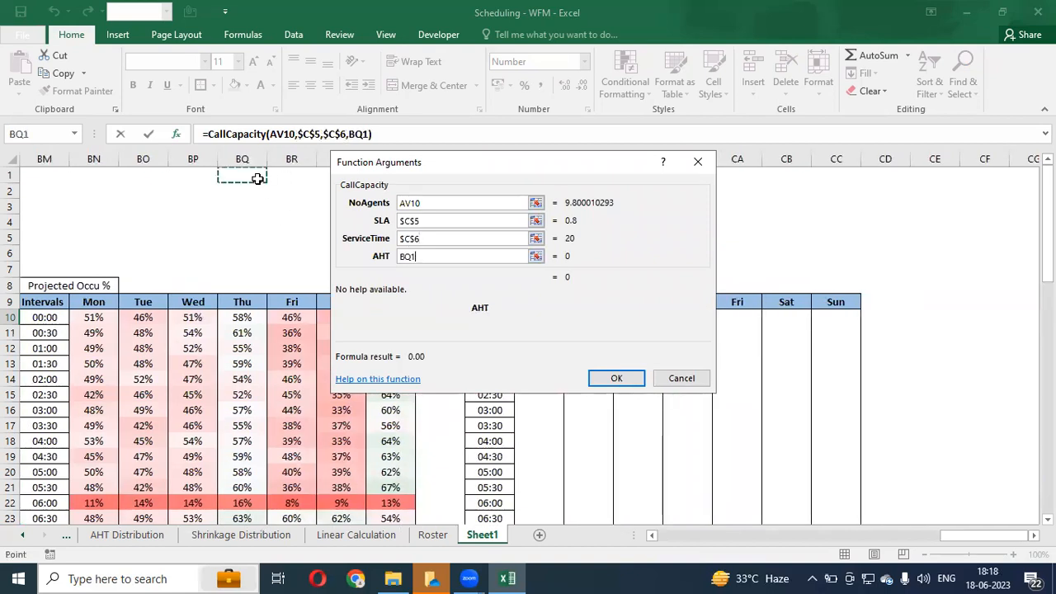
key(ctrl+Home)
key(Down)
key(Down)
key(Down)
key(Down)
key(Down)
key(Down)
key(Right)
key(Down)
key(Right)
key(Right)
key(Right)
key(Right)
key(Right)
key(Right)
key(Right)
key(Right)
key(Right)
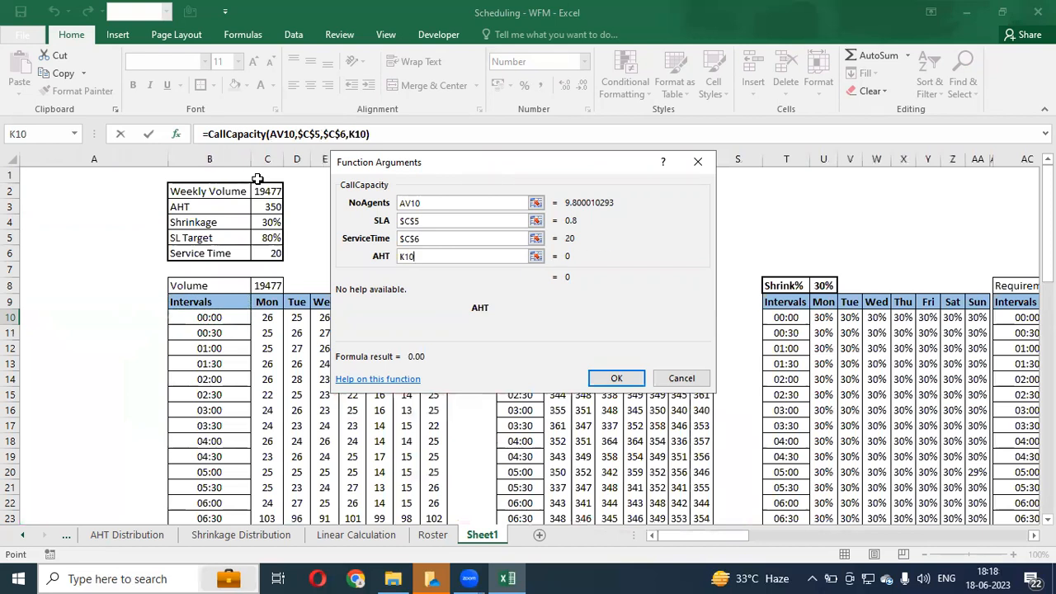
drag(458, 163, 247, 140)
click(559, 317)
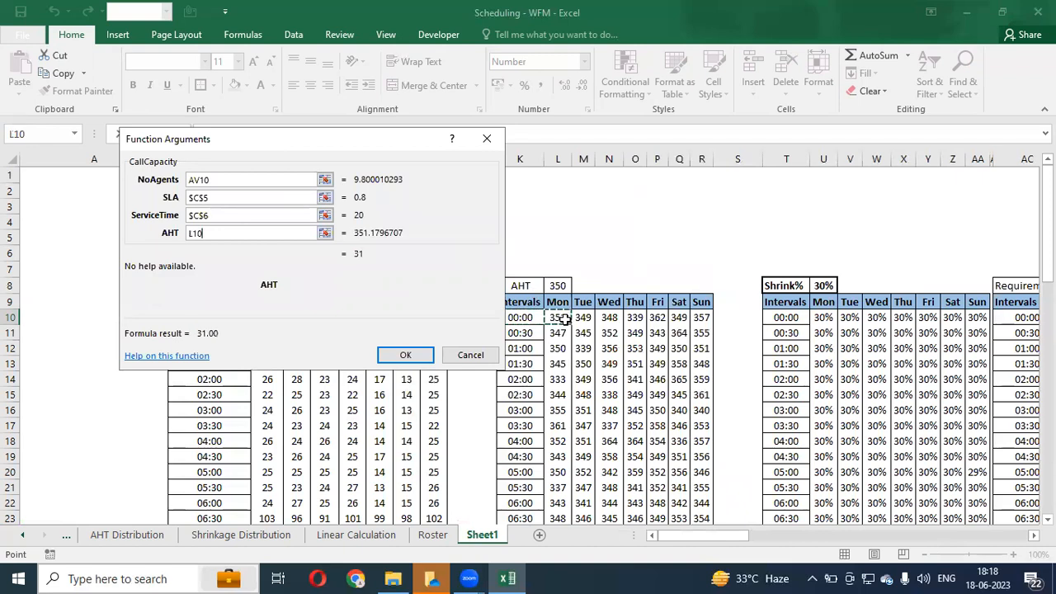
key(Return)
- Copy the CallCapacity formula from BW10 to all intervals from Monday to Sunday in BW10:CC57
key(ctrl+c)
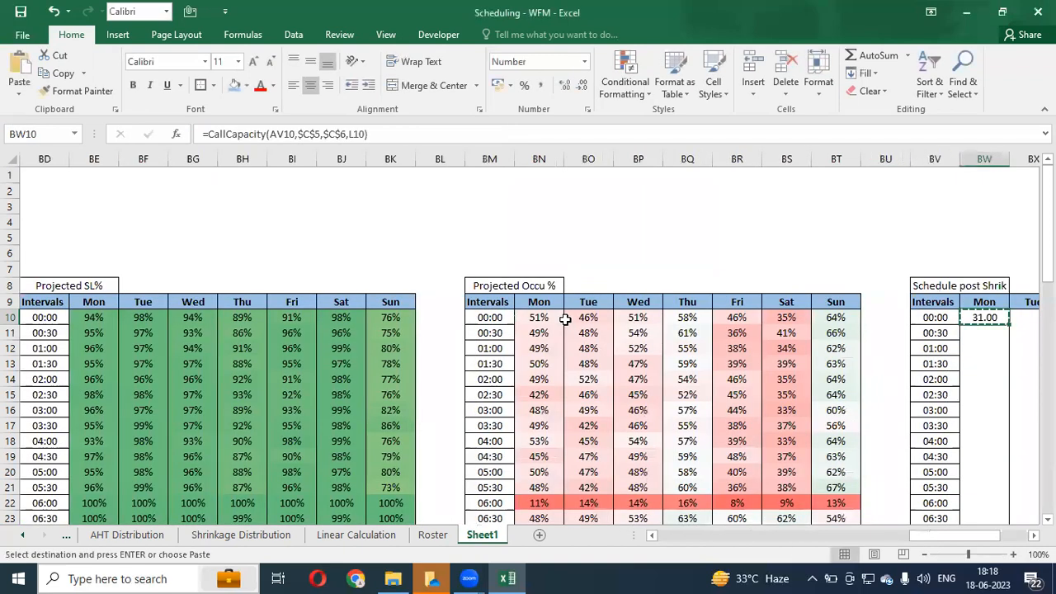
key(Left)
key(Left)
key(Right)
key(ctrl+Down)
key(Right)
key(Up)
key(ctrl+shift+Up)
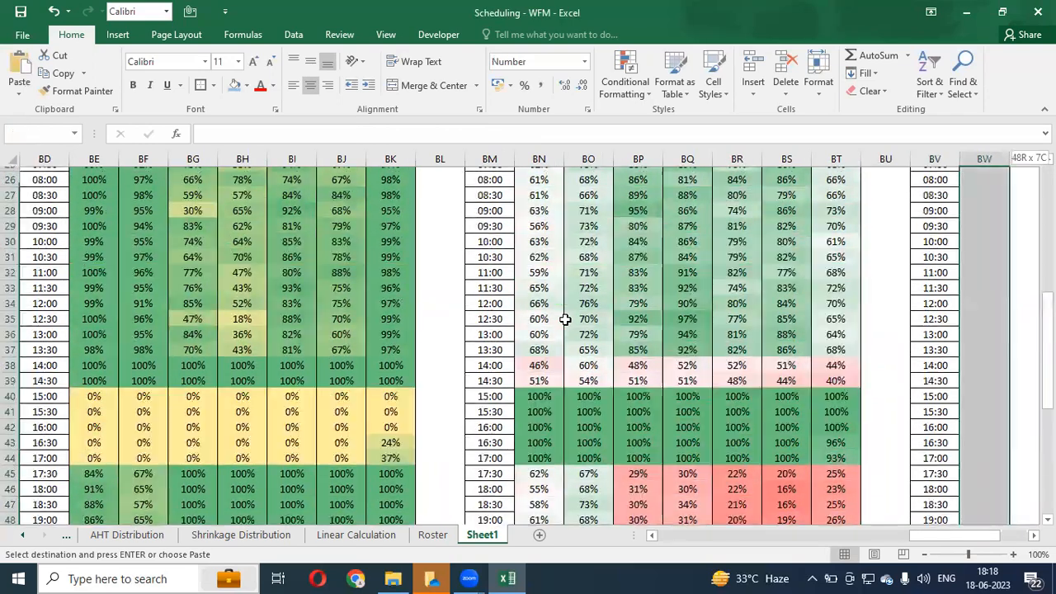
key(shift+Right)
key(shift+Right)
key(shift+Right)
key(shift+Right)
key(shift+Right)
key(shift+Right)
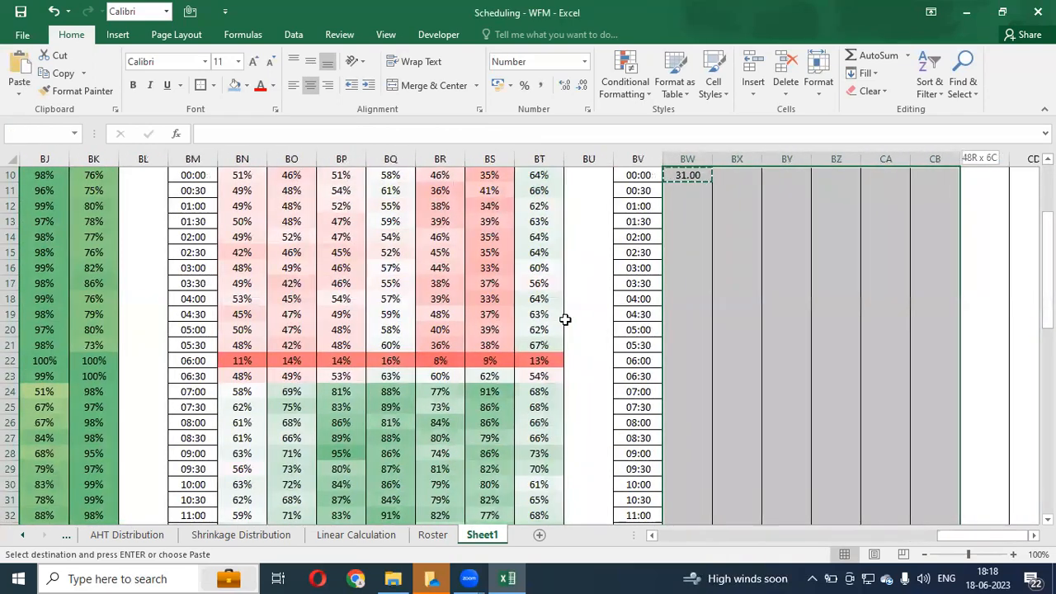
key(alt+e)
key(s)
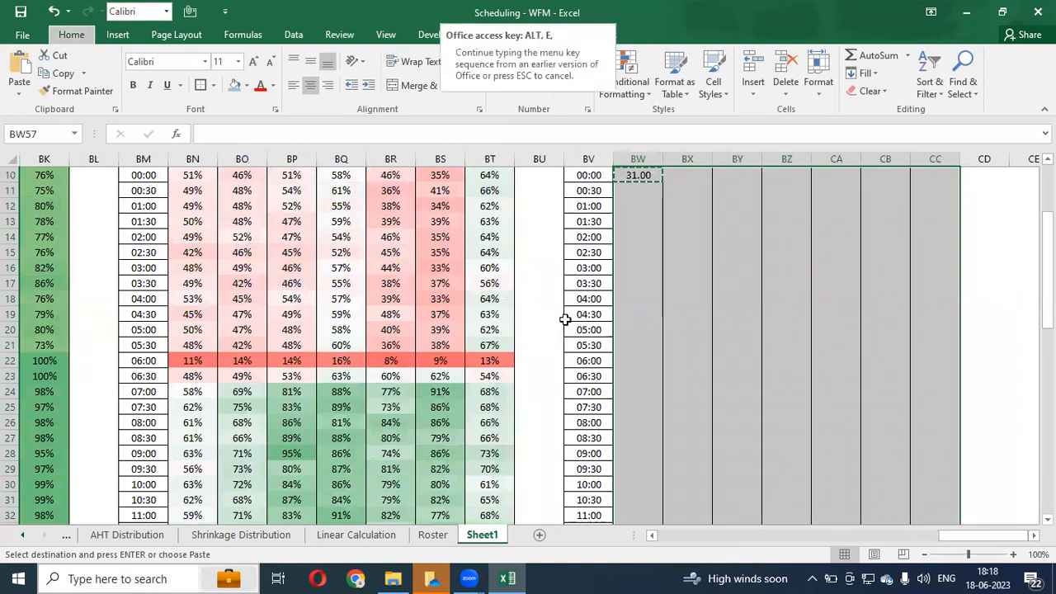
key(Return)
- Remove the *1800/3600 factor from the Monday total in BW58 so the formula is =SUM(BW10:BW57)
key(Down)
key(ctrl+shift+Right)
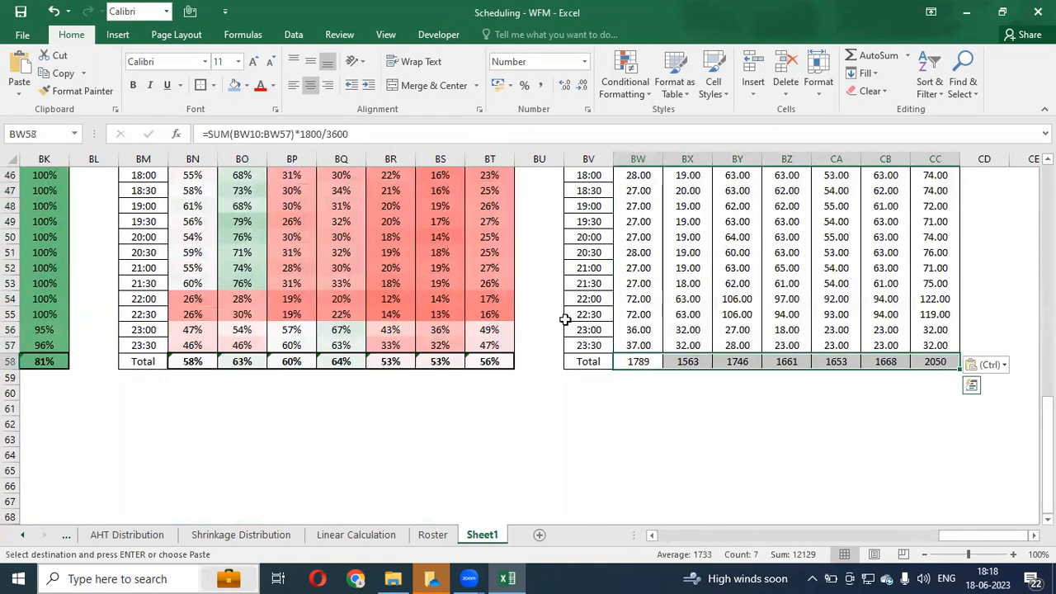
key(shift+Left)
key(shift+Left)
key(shift+Left)
key(shift+Left)
key(shift+Left)
key(shift+Left)
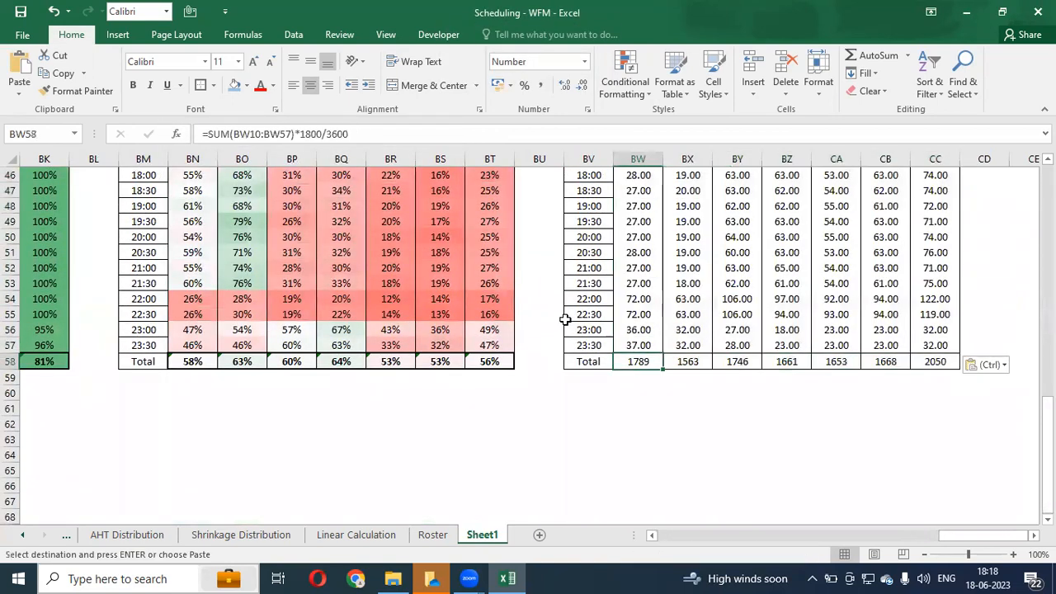
key(F2)
key(shift+Left)
key(shift+Left)
key(shift+Left)
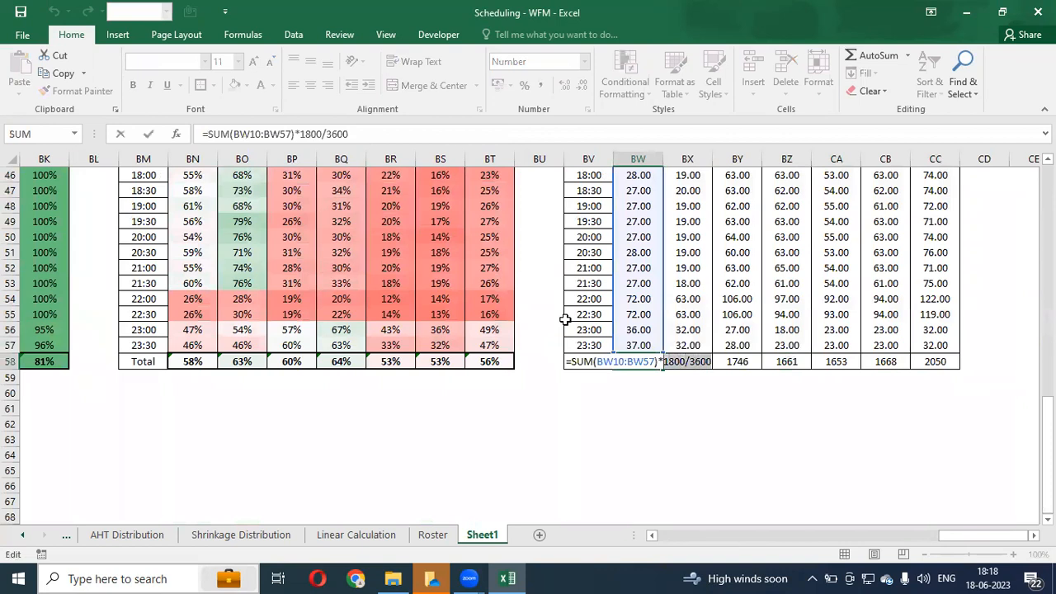
key(BackSpace)
key(Return)
- Copy the Monday total formula from BW58 across the Tuesday to Sunday totals up to CC58
key(Up)
key(ctrl+c)
key(shift+Right)
key(shift+Right)
key(shift+Right)
key(shift+Right)
key(shift+Right)
key(shift+Right)
key(ctrl+v)
key(Escape)
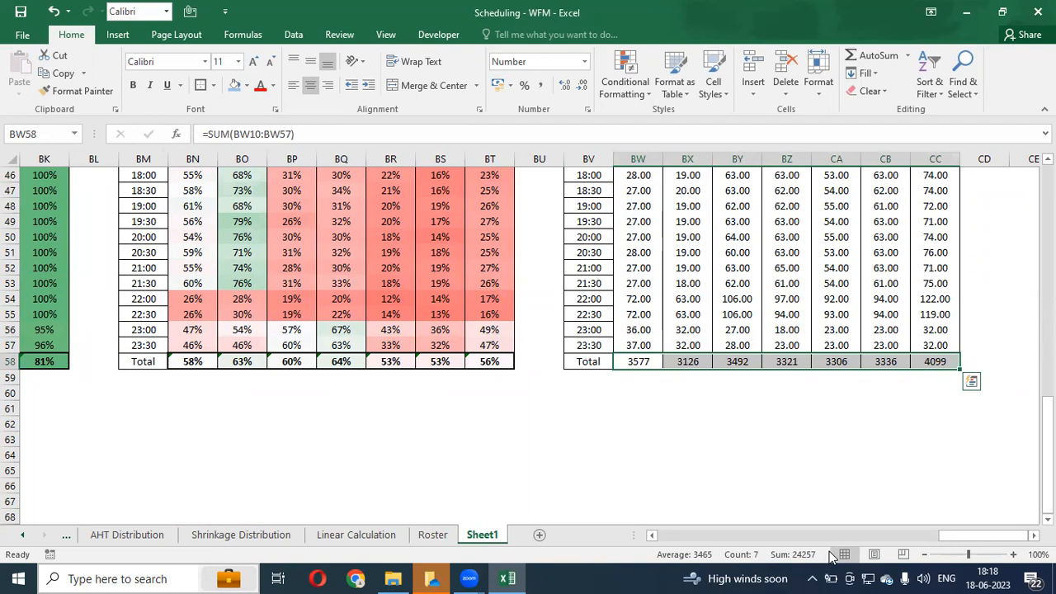
- Examine the Monday to Sunday Volume totals in C58:I58 and their sum against the call capacity totals
key(ctrl+Left)
key(ctrl+Left)
key(ctrl+Left)
key(ctrl+Left)
key(ctrl+Left)
key(ctrl+Left)
key(ctrl+Left)
key(ctrl+Left)
key(ctrl+Left)
key(ctrl+Left)
key(ctrl+Left)
key(ctrl+Left)
key(ctrl+Left)
key(ctrl+Left)
key(ctrl+Left)
key(ctrl+Left)
key(ctrl+Left)
key(ctrl+Left)
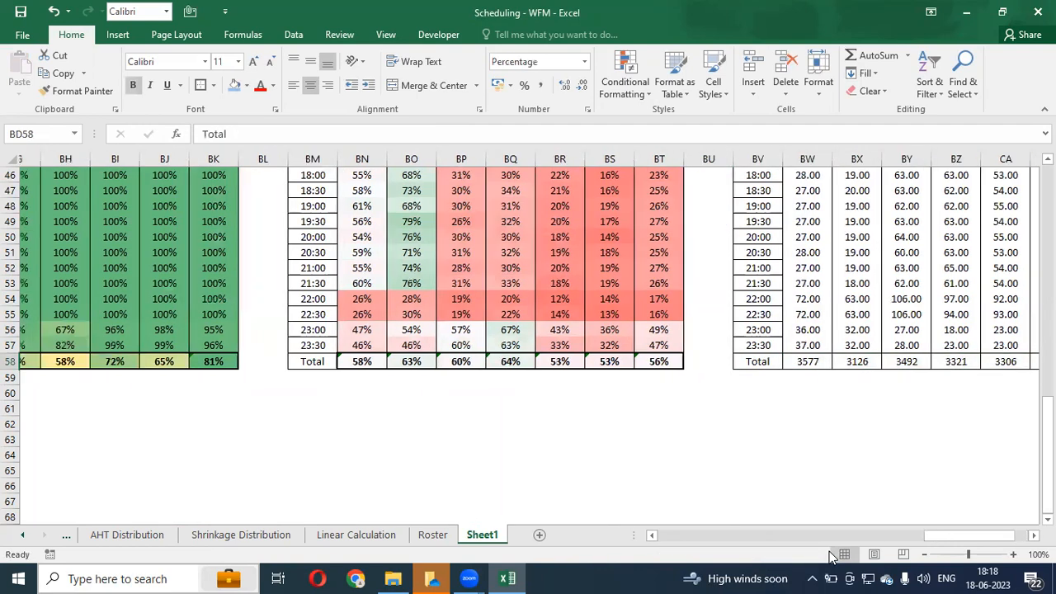
key(Right)
key(Right)
key(ctrl+shift+Right)
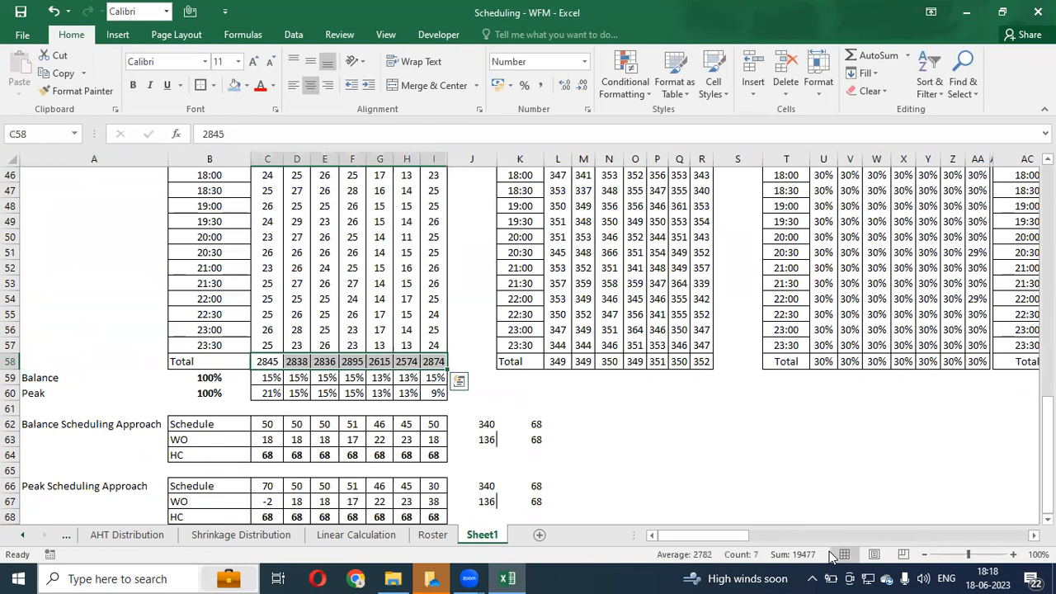
key(ctrl+Right)
key(ctrl+Right)
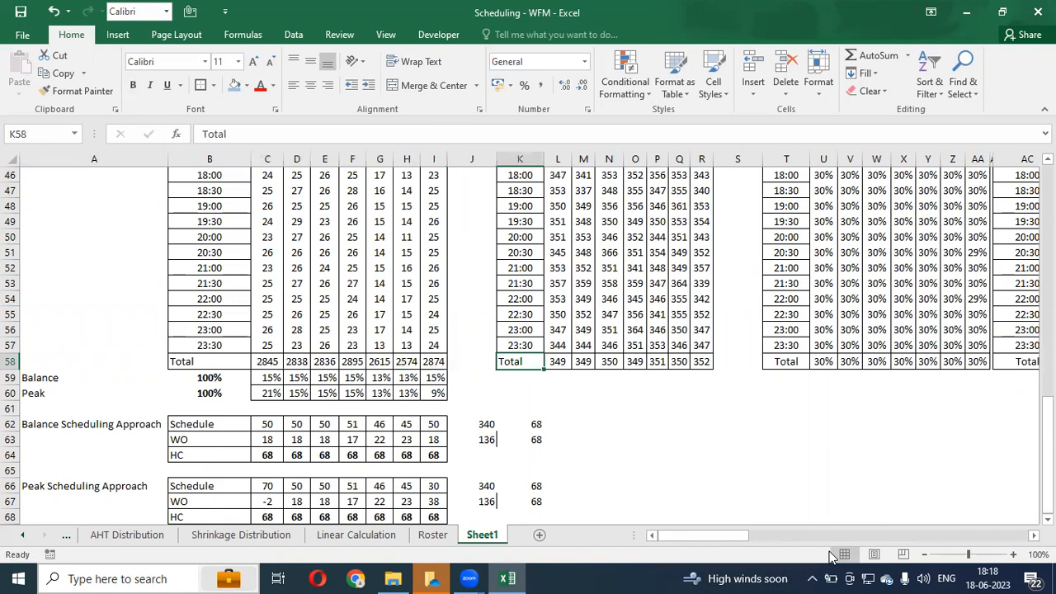
key(ctrl+Left)
key(ctrl+Left)
key(ctrl+Right)
key(ctrl+Right)
key(ctrl+Right)
key(ctrl+Right)
key(ctrl+Right)
key(ctrl+Right)
key(ctrl+Right)
key(ctrl+Right)
key(ctrl+Right)
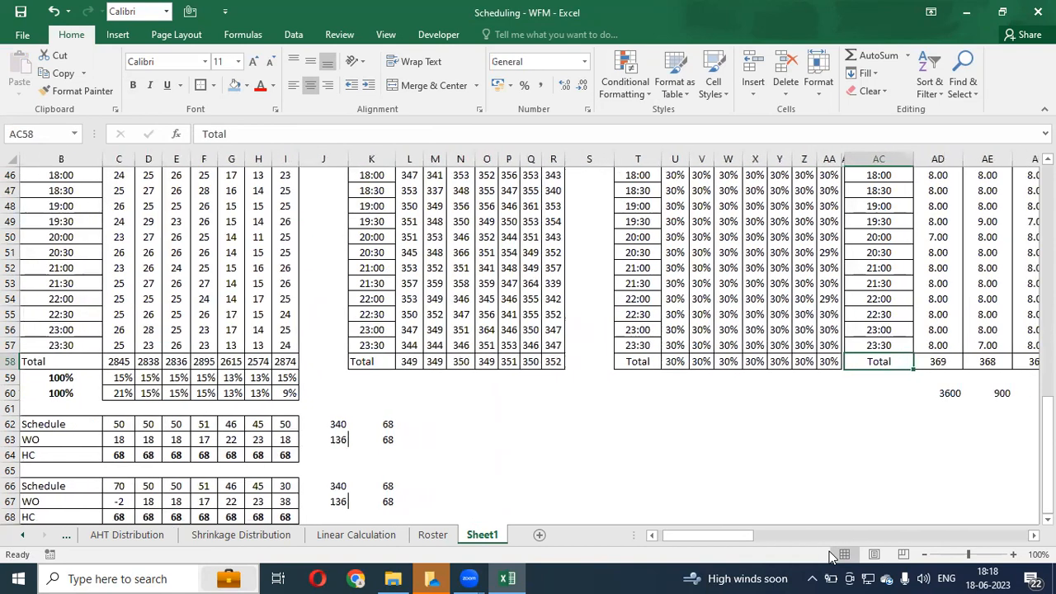
- Copy the whole call capacity table, heading and totals included, from BV8:CC58 to a new table starting at CE8
key(ctrl+Up)
key(ctrl+Right)
key(ctrl+Right)
key(ctrl+Right)
key(ctrl+Right)
key(ctrl+Right)
key(ctrl+Right)
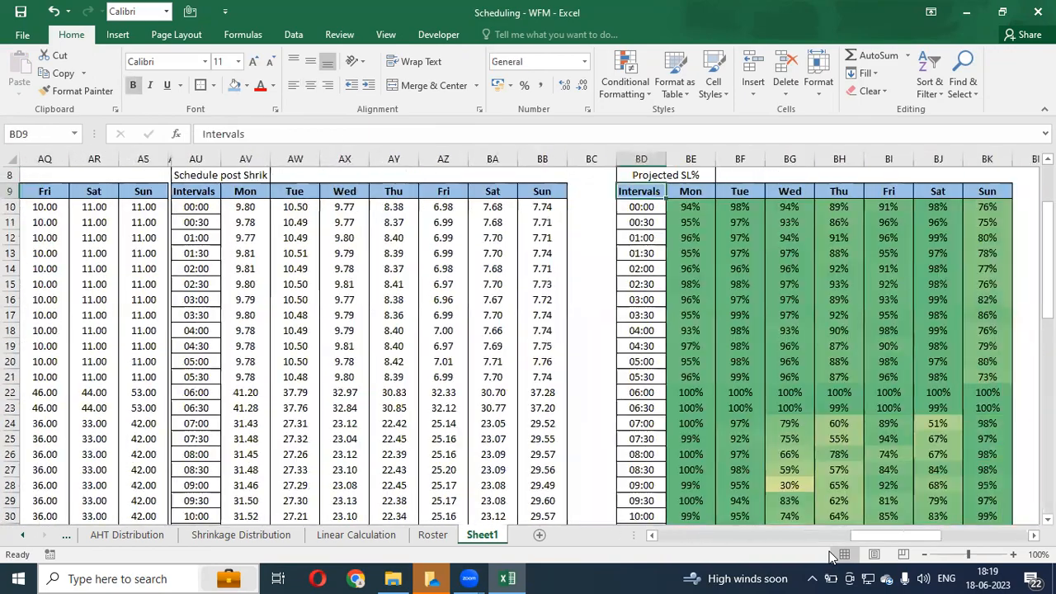
key(ctrl+Right)
key(ctrl+Right)
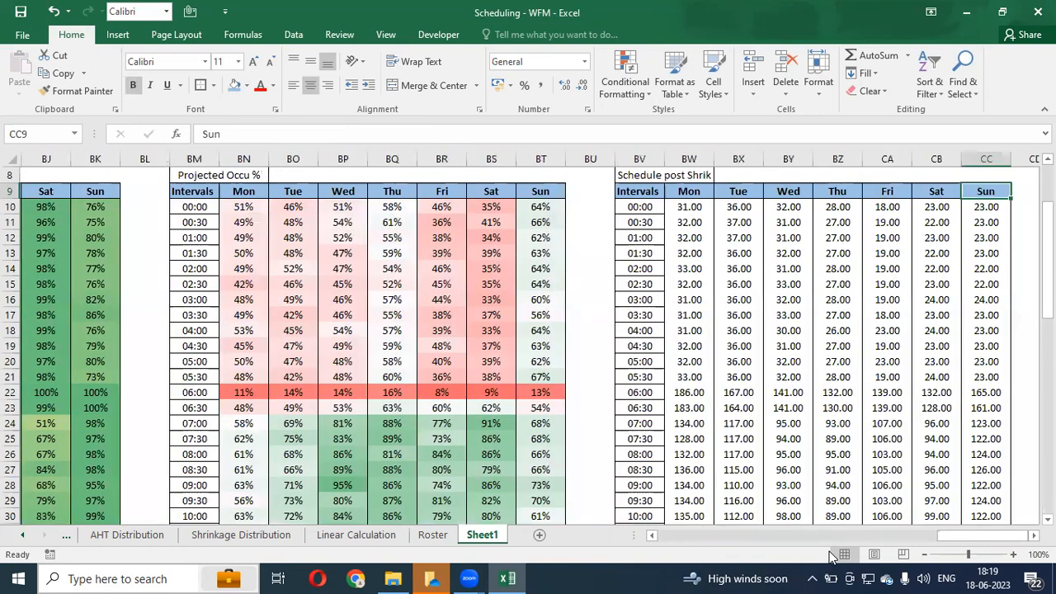
key(Up)
key(Up)
key(Down)
key(ctrl+Left)
key(ctrl+shift+Down)
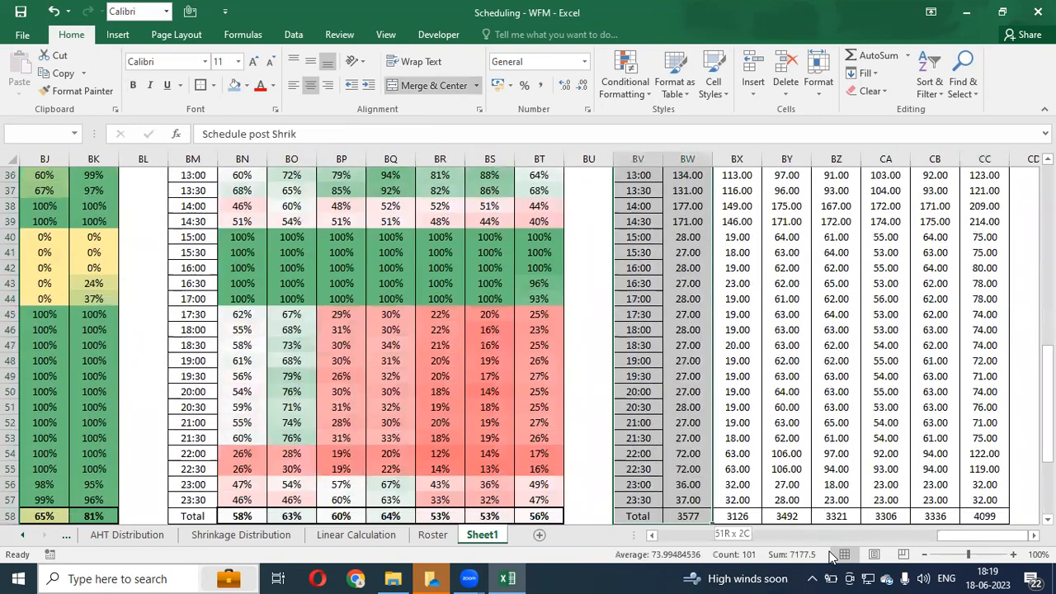
key(shift+Right)
key(shift+Right)
key(shift+Right)
key(shift+Right)
key(shift+Right)
key(shift+Right)
key(ctrl+c)
key(Up)
key(Down)
key(Right)
key(Right)
key(Right)
key(Right)
key(Right)
key(Right)
key(Right)
key(Right)
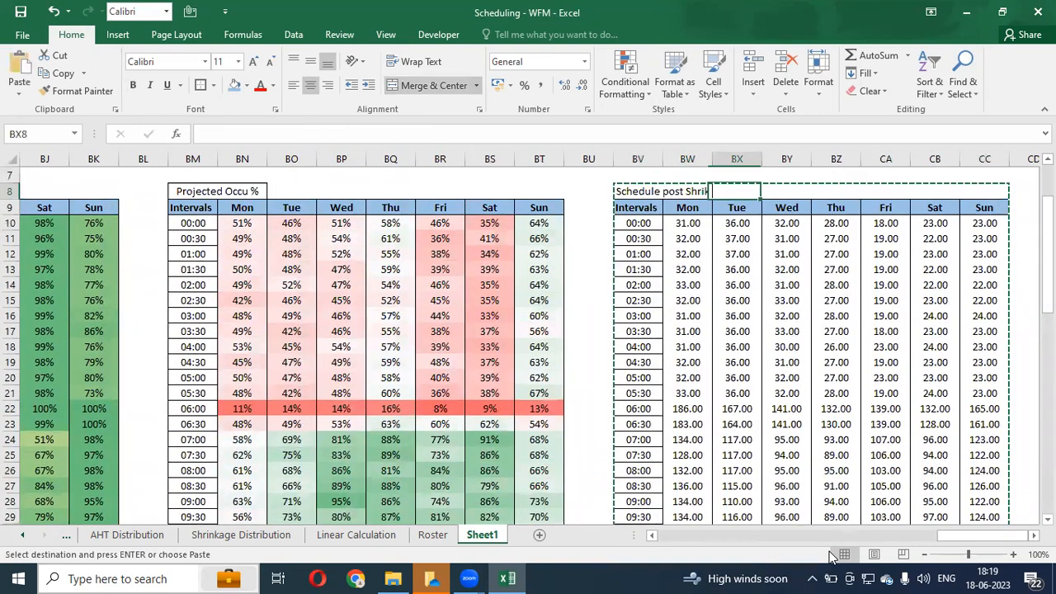
key(Return)
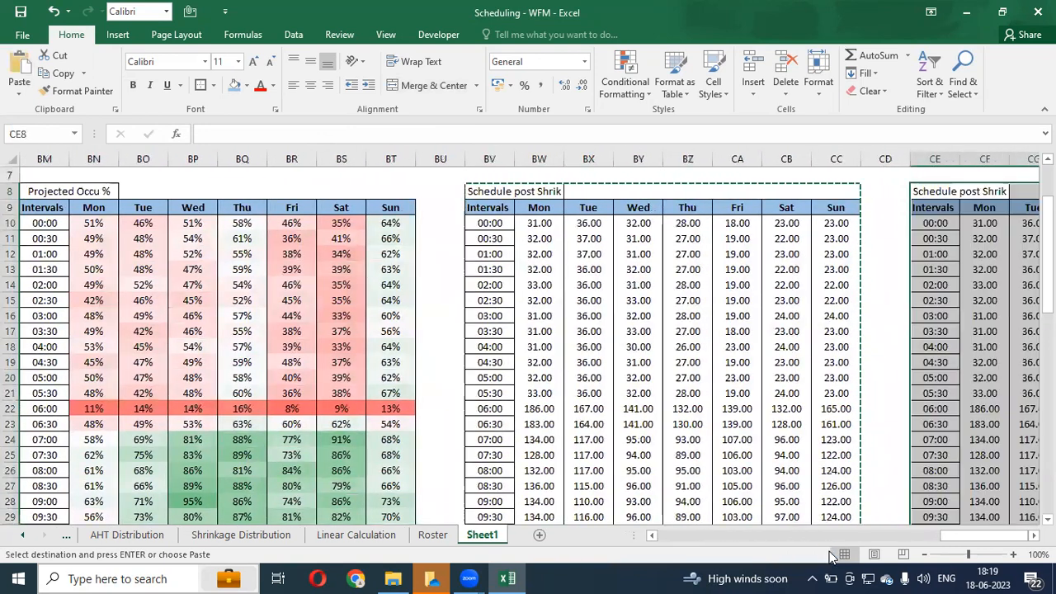
- Enter =BW10-C10 in CF10 to subtract the Monday 00:00 volume from the call capacity
key(Down)
key(Down)
key(Right)
text(=)
key(Left)
key(ctrl+Left)
key(ctrl+Left)
key(Right)
text(-)
key(Left)
key(ctrl+Left)
key(ctrl+Left)
key(ctrl+Left)
key(ctrl+Left)
key(ctrl+Left)
key(Left)
key(ctrl+Left)
key(ctrl+Left)
key(ctrl+Left)
key(ctrl+Left)
key(ctrl+Left)
key(ctrl+Left)
key(ctrl+Left)
key(ctrl+Left)
key(ctrl+Left)
key(ctrl+Left)
key(ctrl+Left)
key(ctrl+Left)
key(ctrl+Left)
key(ctrl+Left)
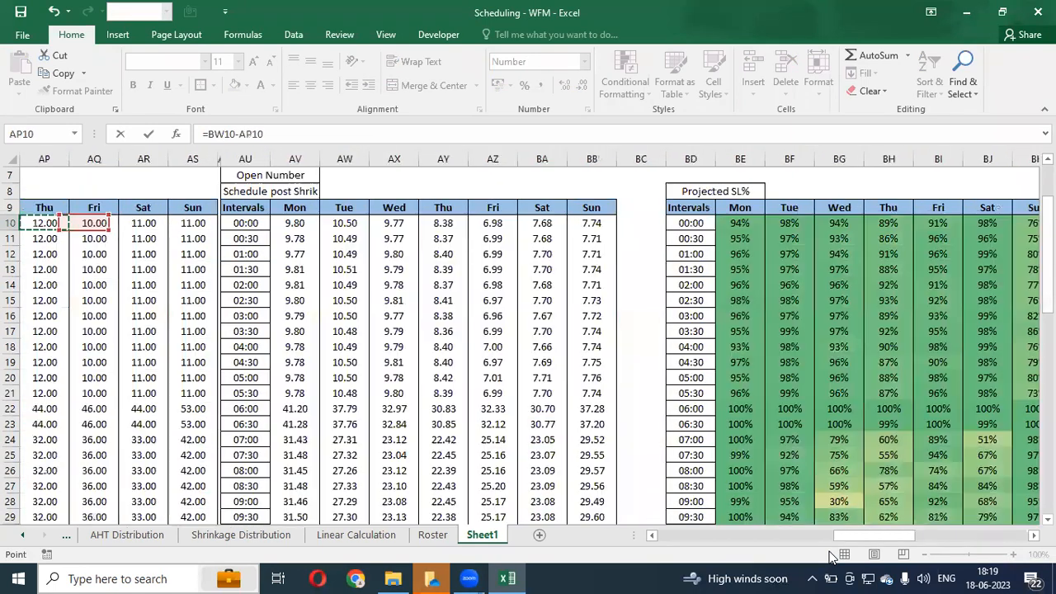
key(Right)
key(Right)
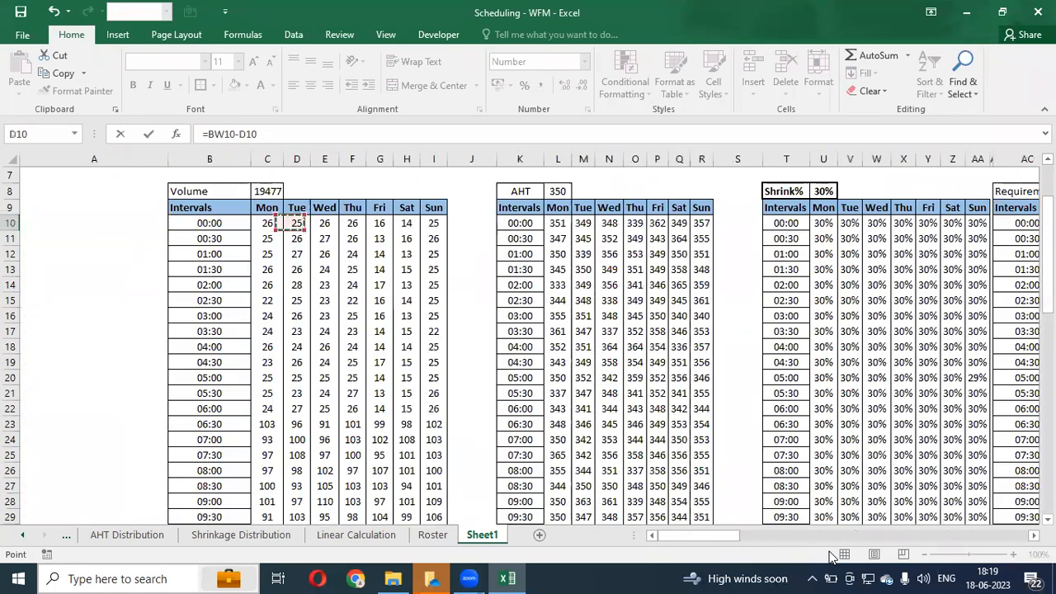
key(Return)
- Copy the CF10 formula, as formulas only, to all intervals from Monday to Sunday in CF10:CL57
key(Up)
key(ctrl+c)
key(ctrl+shift+Right)
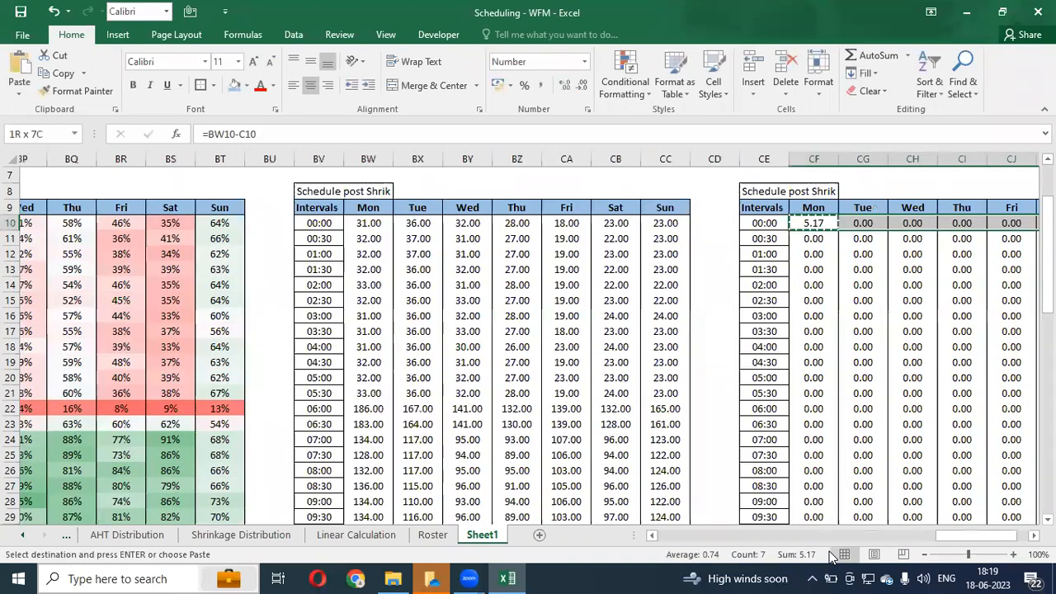
key(ctrl+shift+Down)
key(shift+Up)
key(alt+e)
key(s)
key(f)
key(Return)
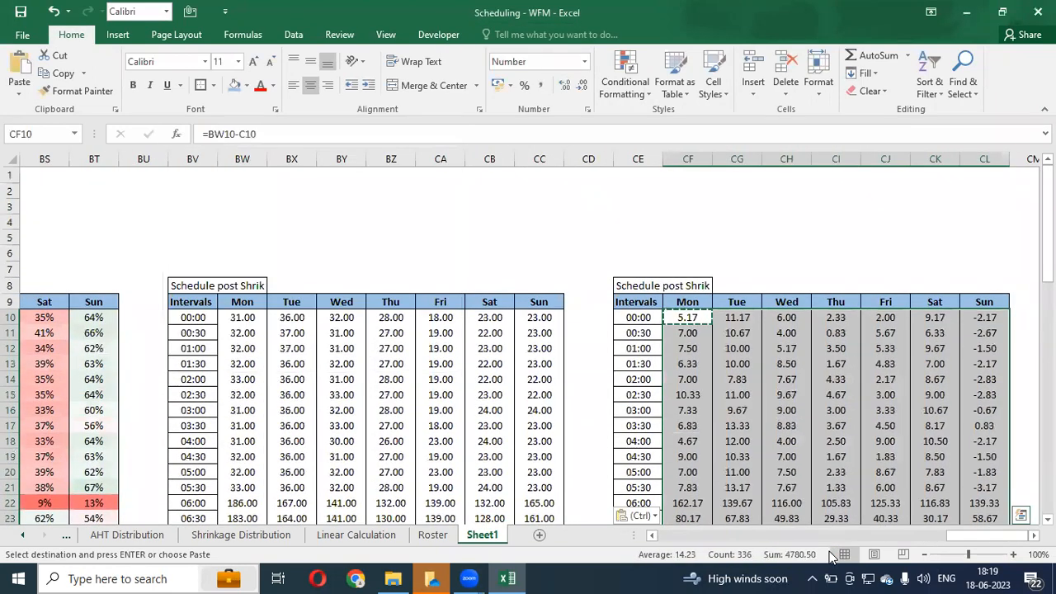
key(Up)
key(Escape)
- Rename the heading of the capacity table in BV8 as "Call Capacity"
key(Up)
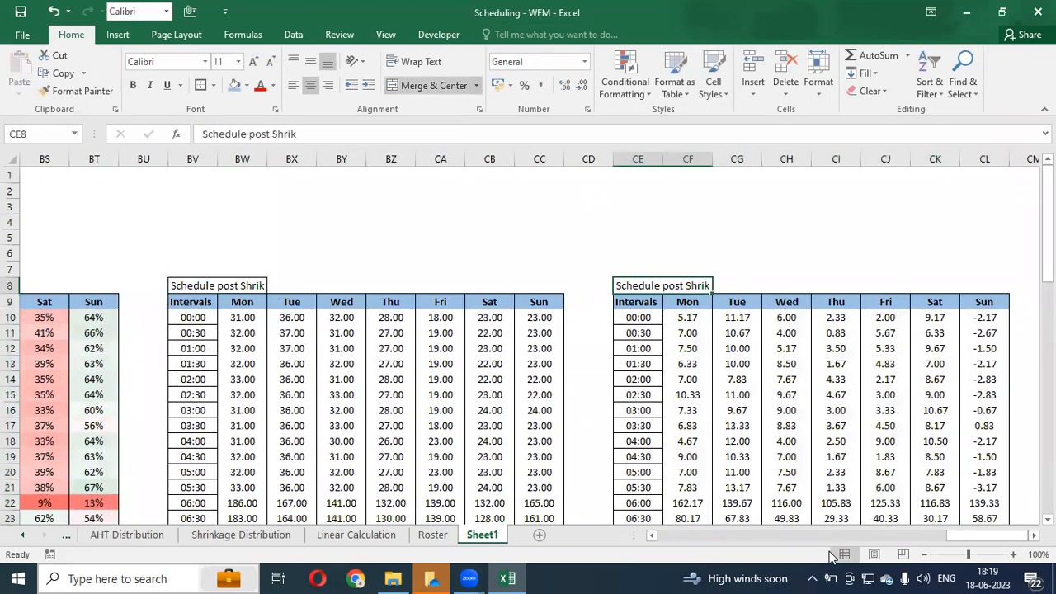
key(ctrl+Left)
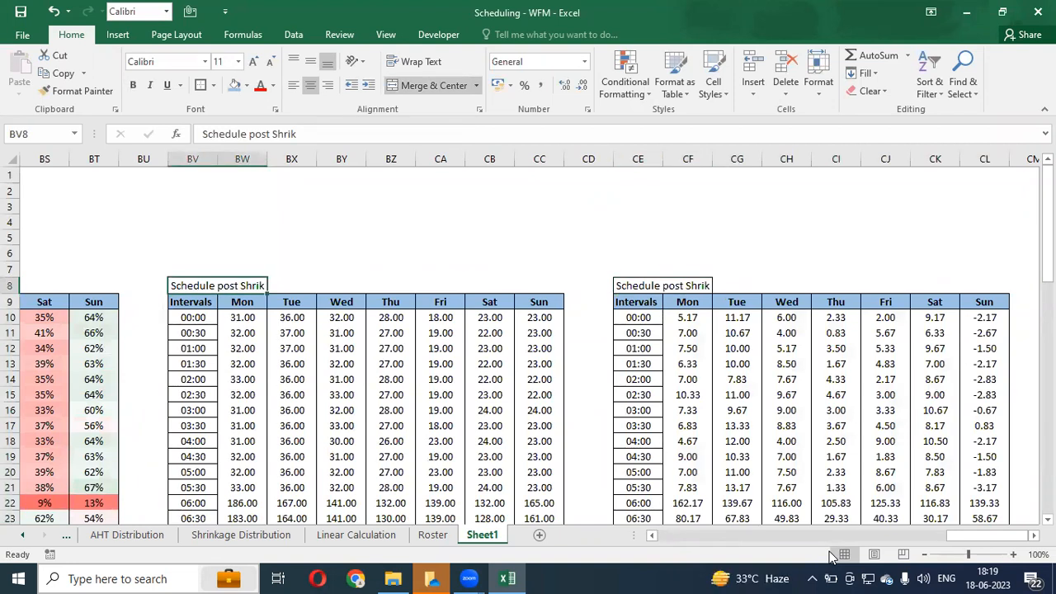
text(C)
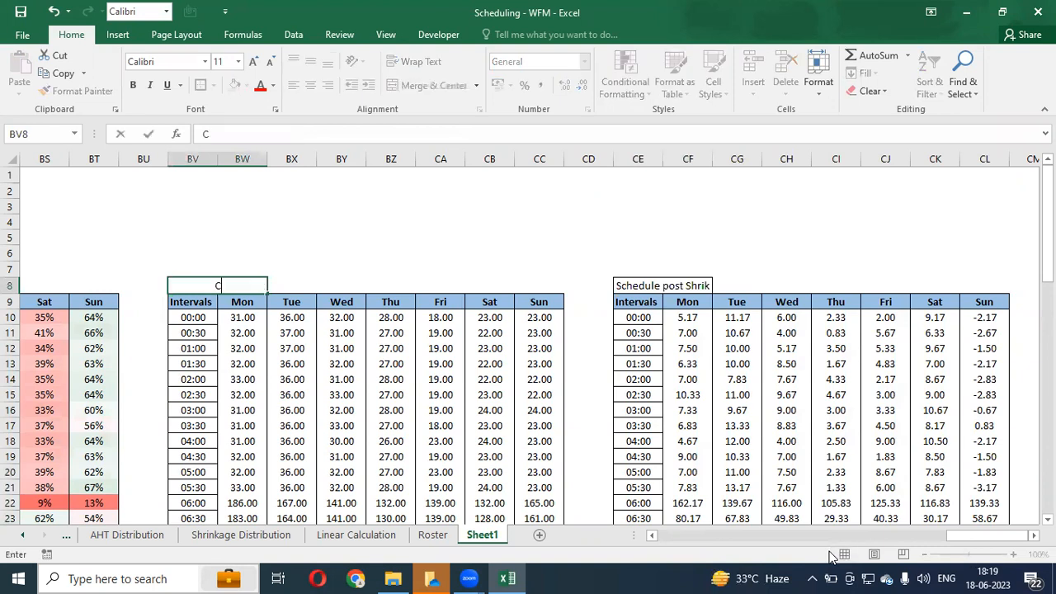
text(apacityCall)
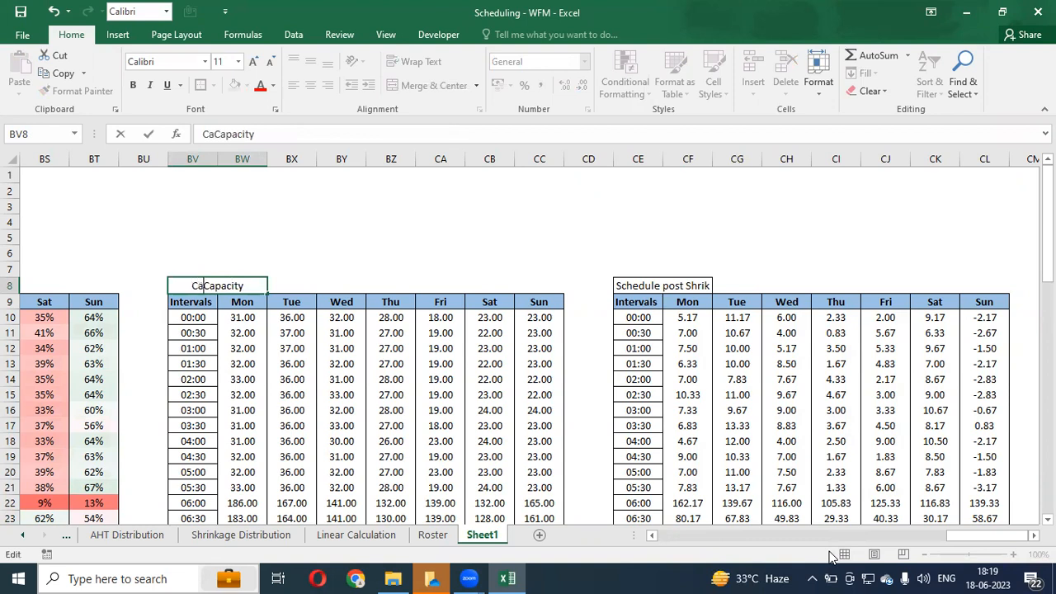
key(Return)
key(Up)
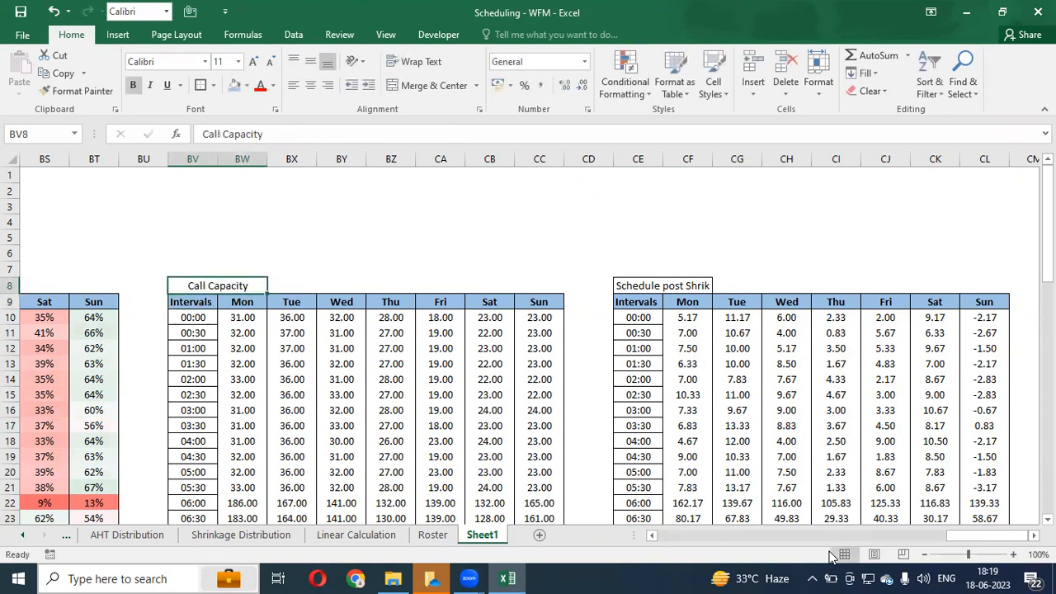
- Rename the heading of the difference table in CE8 as "Capacity +/-"
key(ctrl+Right)
key(F2)
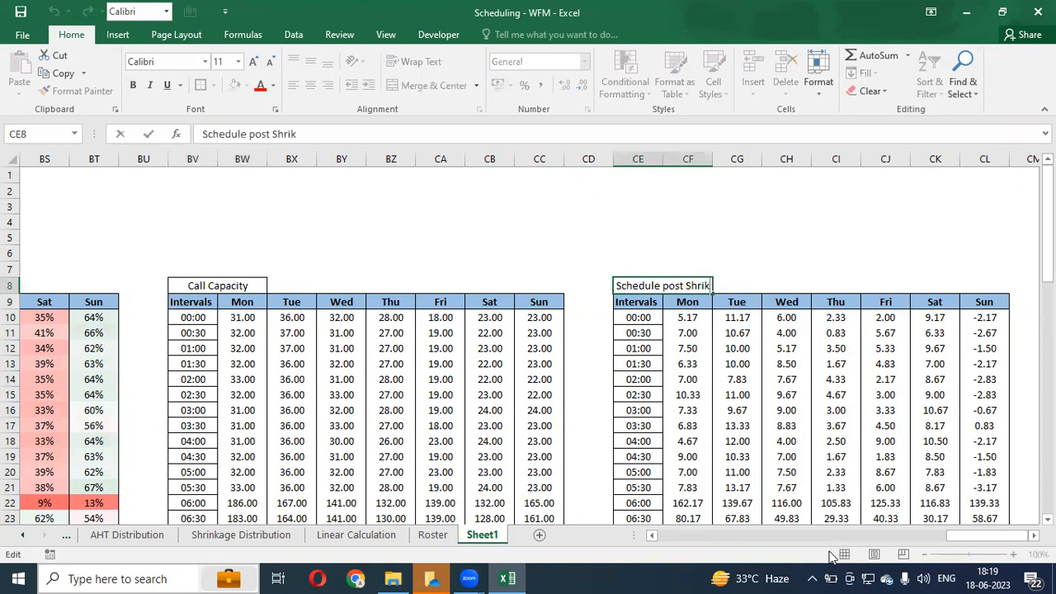
key(ctrl+shift+Left)
key(ctrl+shift+Left)
key(ctrl+shift+Left)
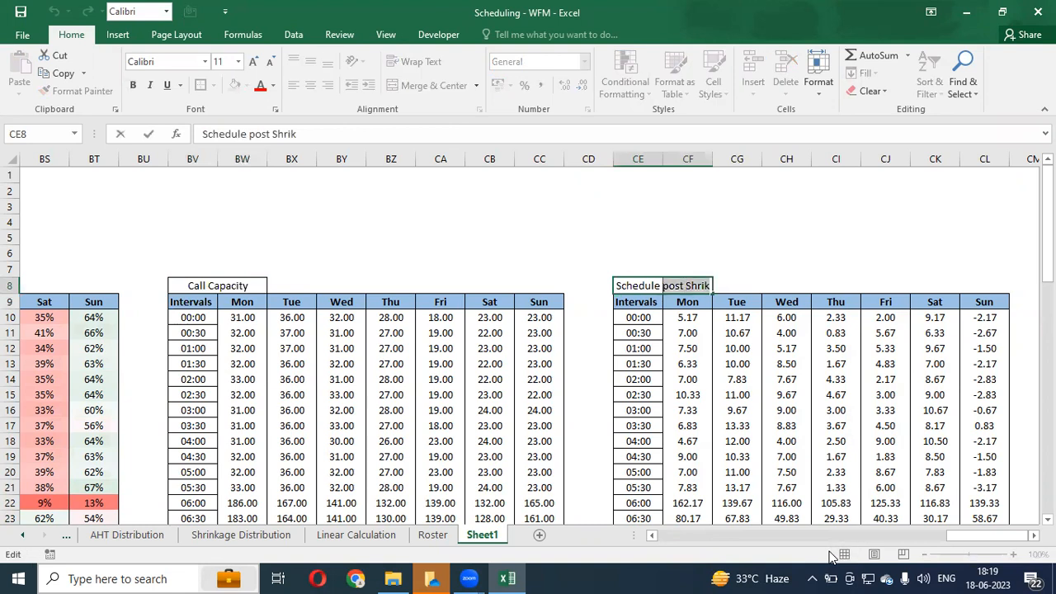
text(Capaci)
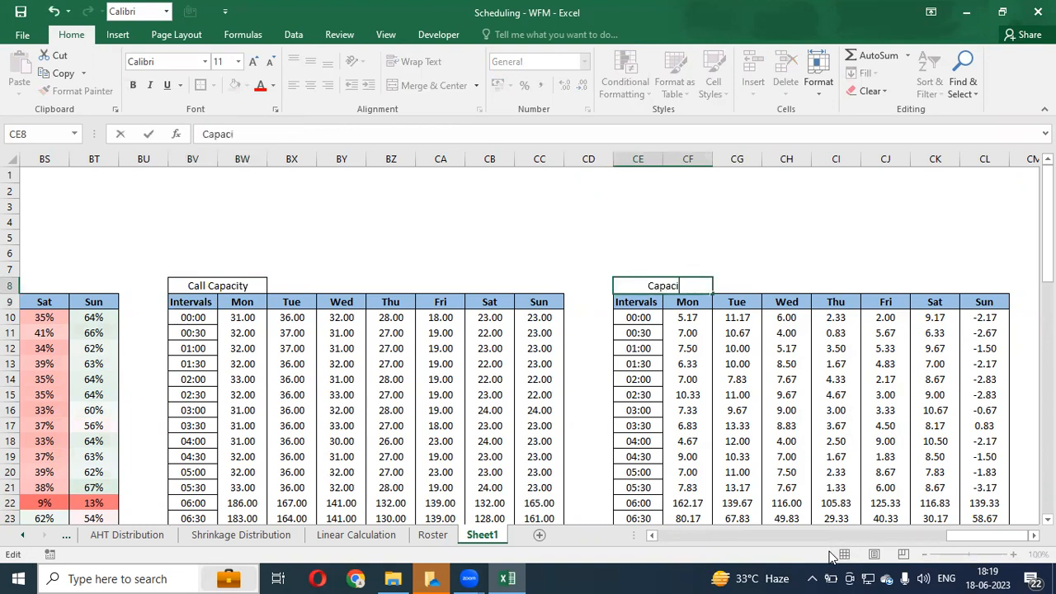
text(ty +/-)
key(Return)
key(Up)
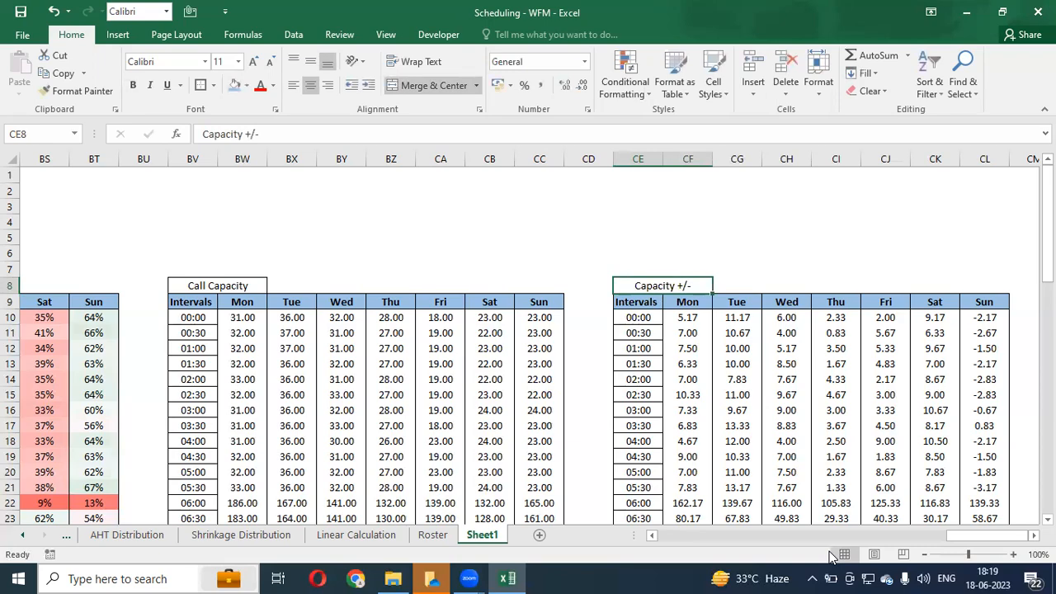
- Copy the Capacity +/- table from its header row through the totals, CE9:CL58, and paste it at CN8
key(Down)
key(ctrl+shift+Right)
key(ctrl+shift+Down)
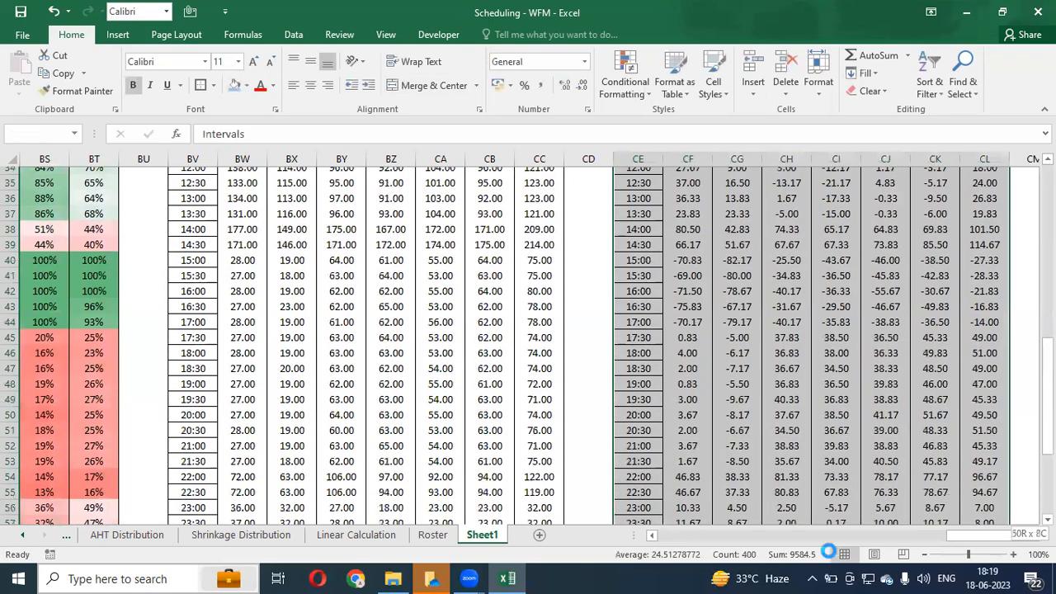
key(ctrl+c)
key(Right)
key(Right)
key(Right)
key(Right)
key(Right)
key(Right)
key(Right)
key(Right)
key(Right)
key(Right)
key(Up)
key(Up)
key(Up)
key(Down)
key(Left)
key(Down)
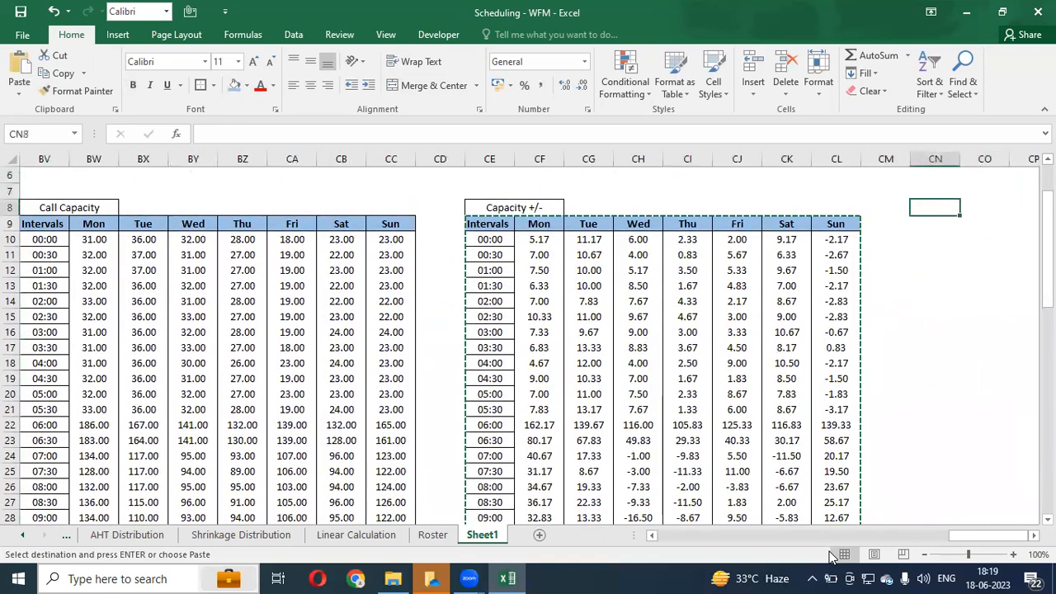
key(ctrl+v)
key(Up)
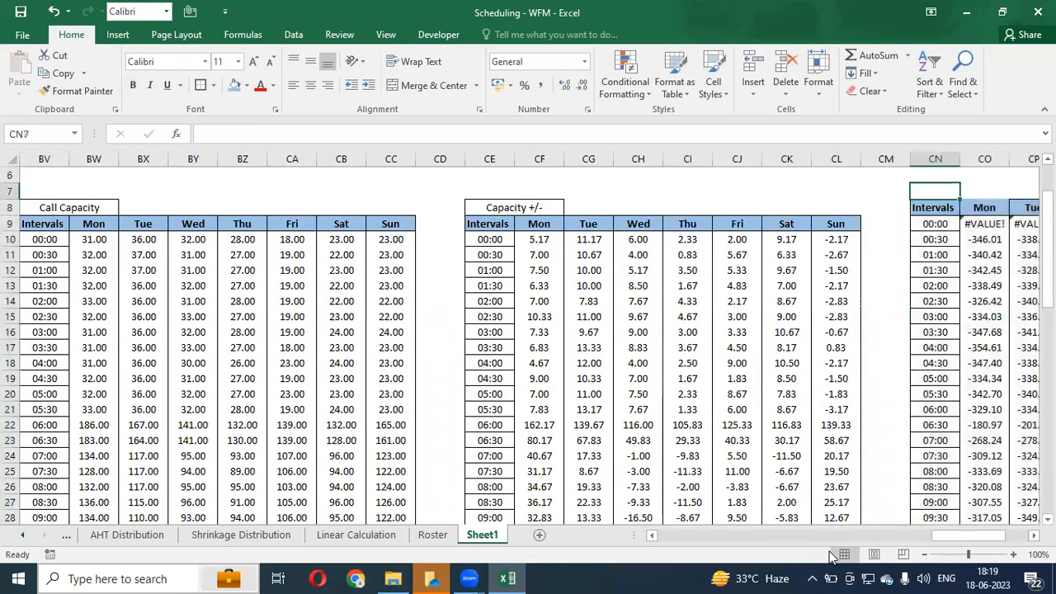
- Undo the misplaced paste and paste the copied Capacity +/- table one row lower, at CN9
key(ctrl+z)
key(Down)
key(ctrl+v)
- Copy the "Capacity +/-" heading from CE8 to CN8 above the new table
key(Up)
key(ctrl+Left)
key(ctrl+c)
key(Right)
key(Right)
key(Right)
key(Right)
key(Right)
key(Right)
key(Right)
key(Right)
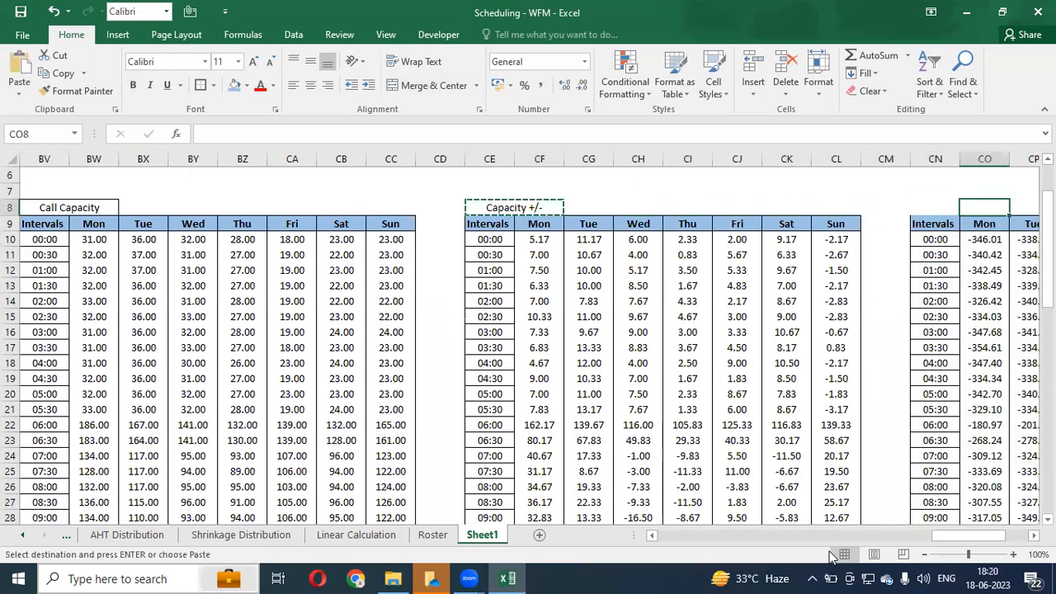
key(Return)
- Rename the heading of the new table in CN8 as "Staffing +/-"
key(F2)
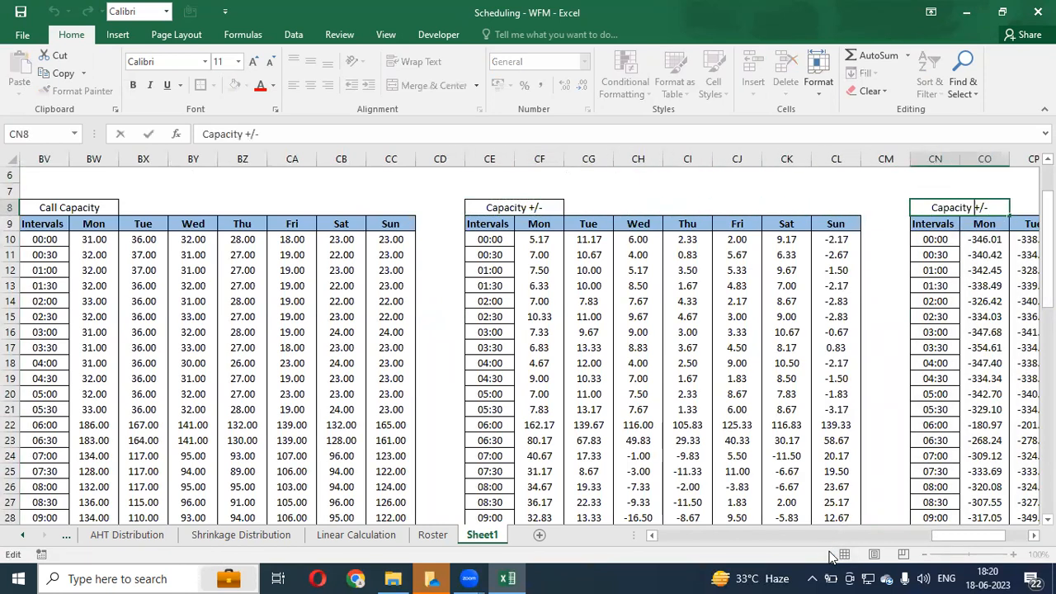
key(shift+Home)
key(BackSpace)
text(Staffi)
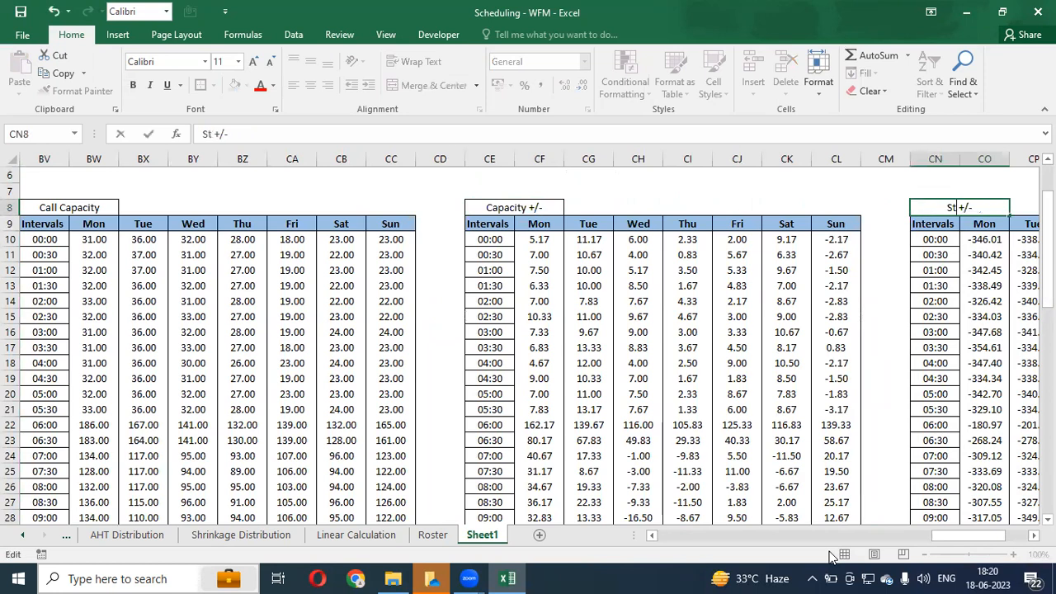
text(ng)
key(Return)
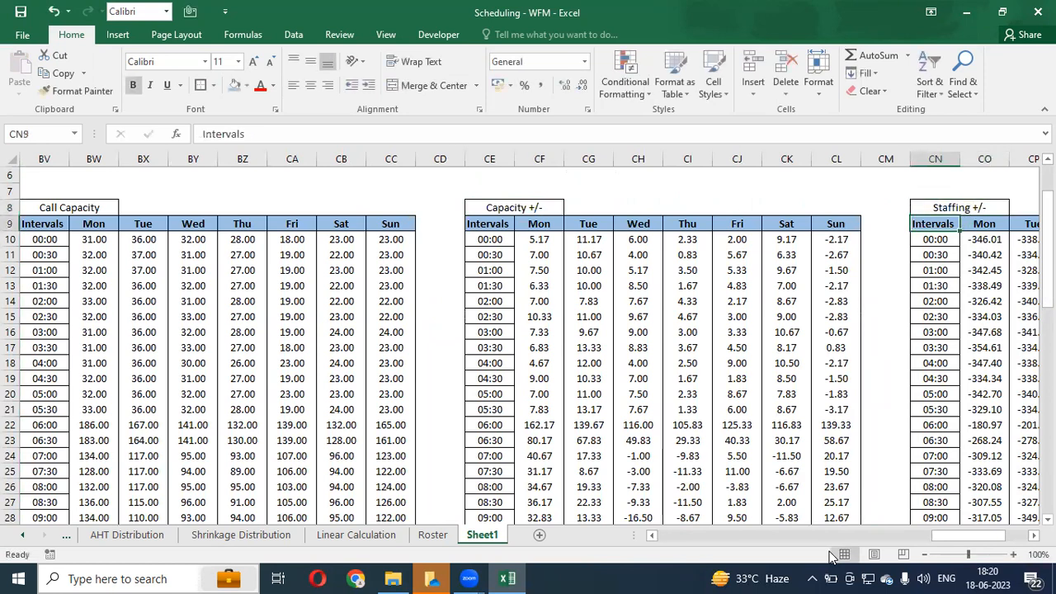
- Enter the formula =AV10-AD10 in CO10 for Monday's 00:00 interval of the Staffing +/- table
key(Down)
key(Right)
text(=)
key(Left)
key(Left)
key(Left)
key(Left)
key(Left)
key(Left)
key(Left)
key(Left)
key(Left)
key(Left)
key(Left)
key(Left)
key(Left)
key(Left)
key(Left)
key(Left)
key(Left)
key(Left)
key(Left)
key(Left)
key(Left)
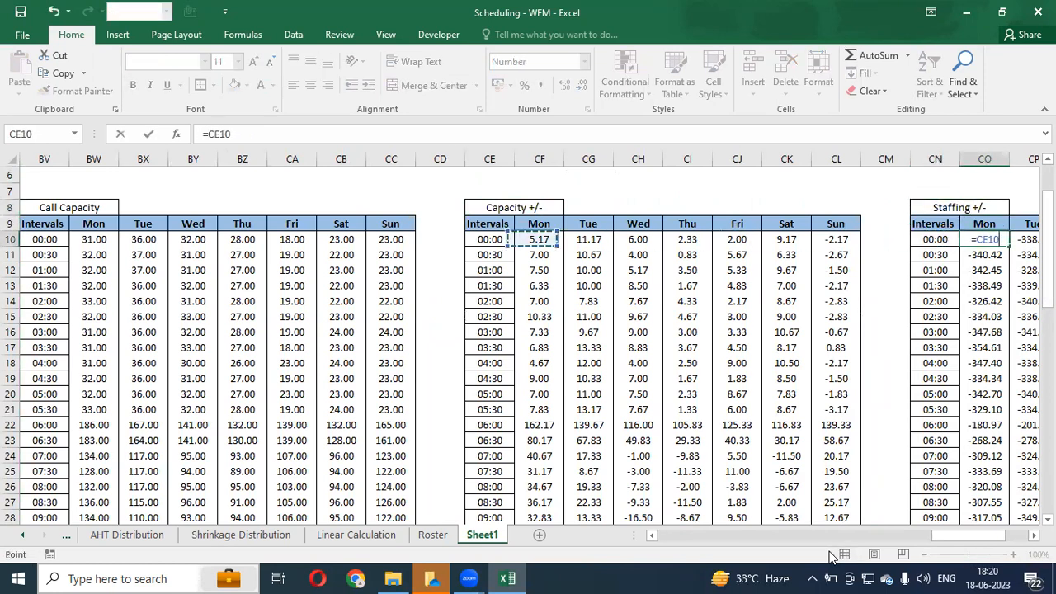
key(Left)
key(Left)
key(Left)
key(Left)
key(Left)
key(Left)
key(Left)
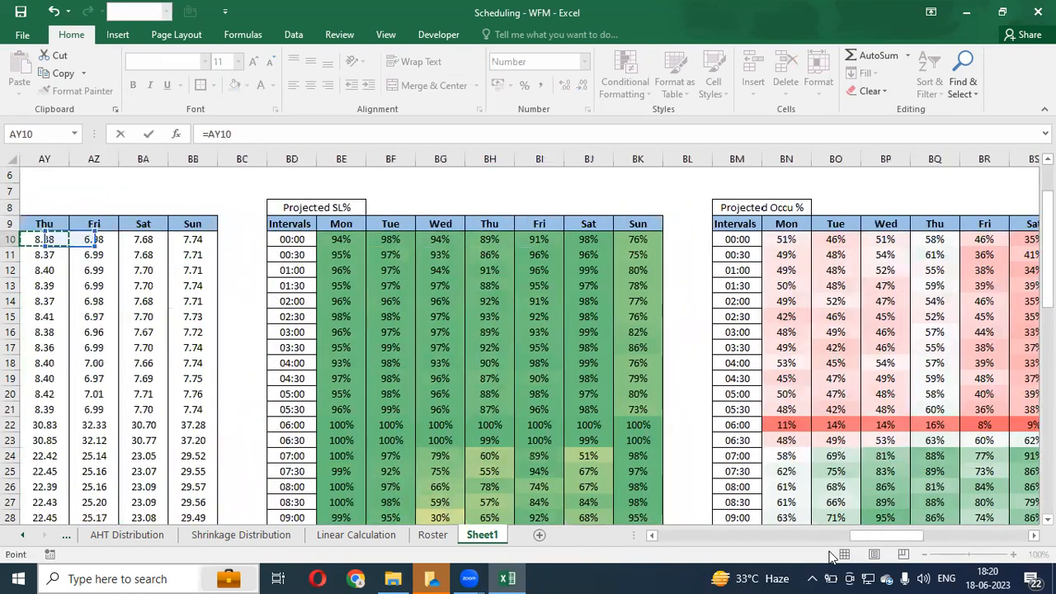
text(-)
key(Left)
key(Left)
key(Left)
key(Left)
key(Left)
key(Left)
key(Left)
key(Left)
key(Left)
key(Left)
key(Left)
key(Left)
key(Left)
key(Left)
key(Left)
key(Left)
key(Left)
key(Left)
key(Left)
key(Left)
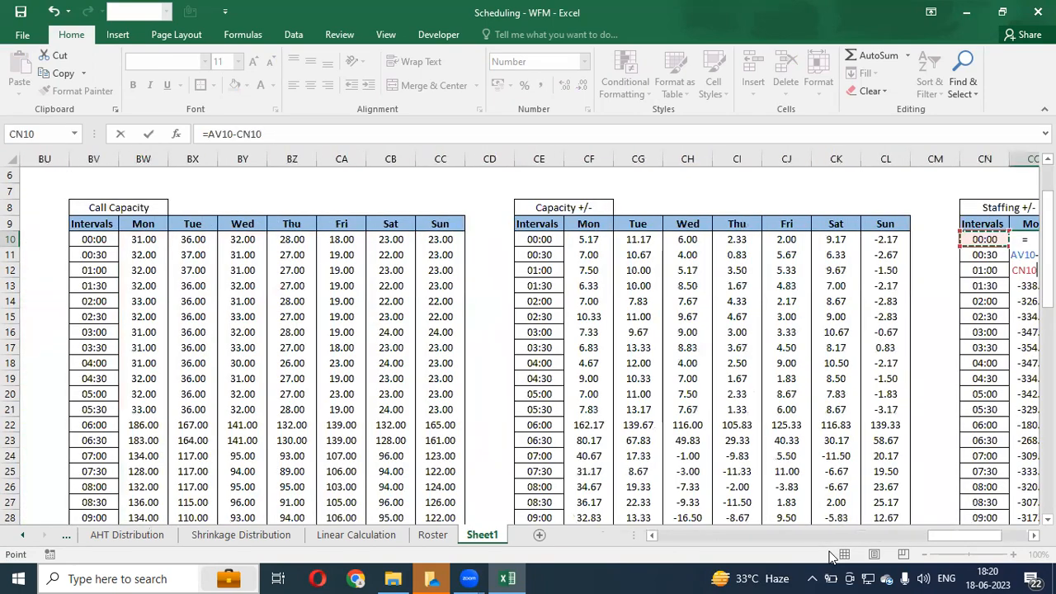
key(Right)
key(Right)
key(Right)
key(Right)
key(Right)
key(Right)
key(Right)
key(Right)
key(Right)
key(Right)
key(Right)
key(Right)
key(Right)
key(Right)
key(Right)
key(Right)
key(Right)
key(Right)
key(Right)
key(Right)
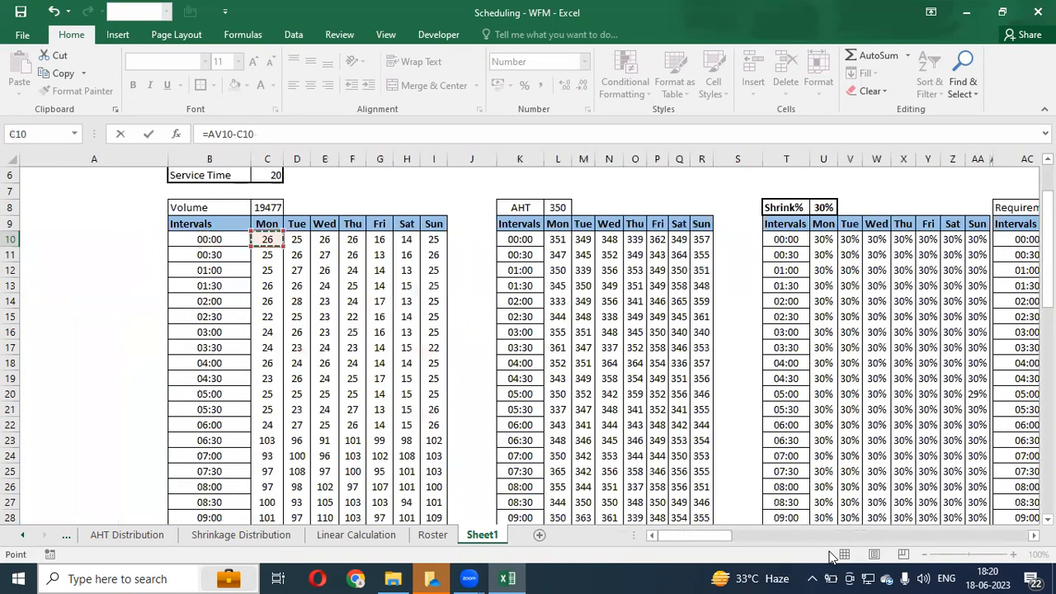
key(Right)
key(Right)
key(Right)
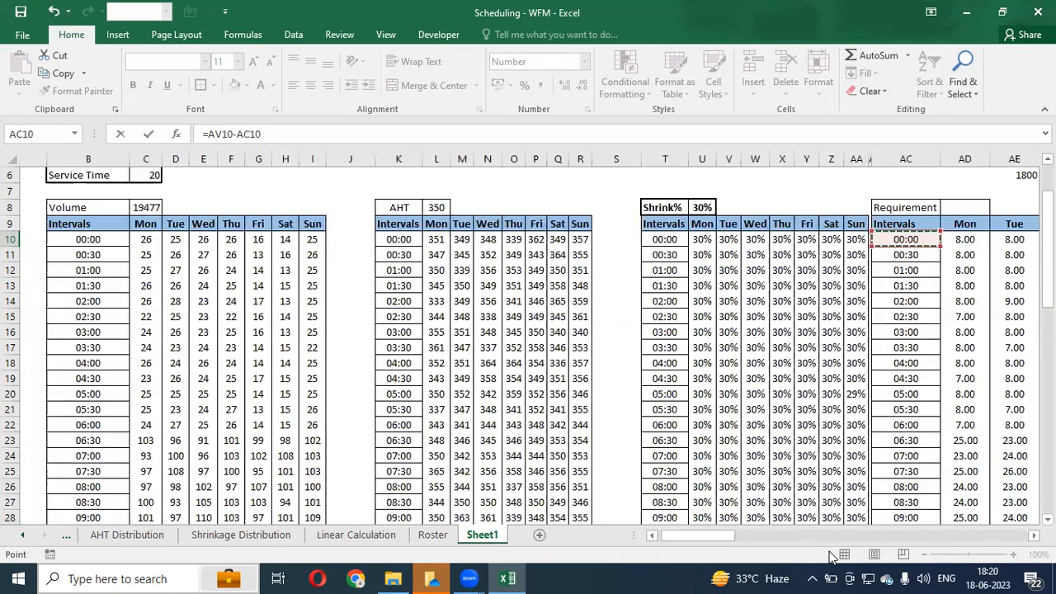
key(Return)
- Copy the CO10 formula, as formulas only, to all intervals from Monday to Sunday in CO10:CU57
key(Up)
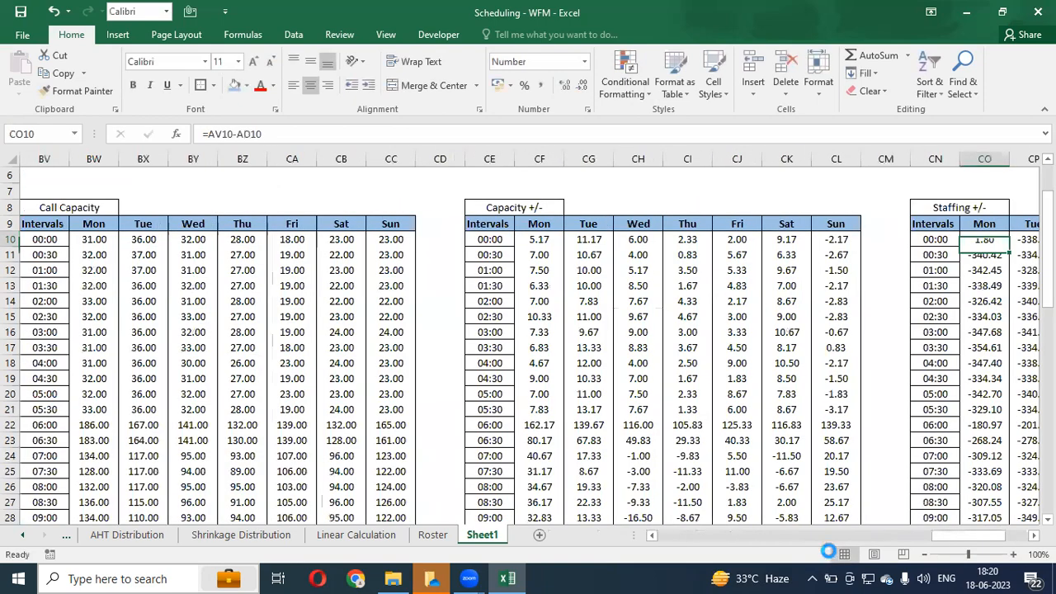
key(ctrl+c)
key(ctrl+shift+Right)
key(ctrl+shift+Down)
key(shift+Up)
key(alt+e)
key(s)
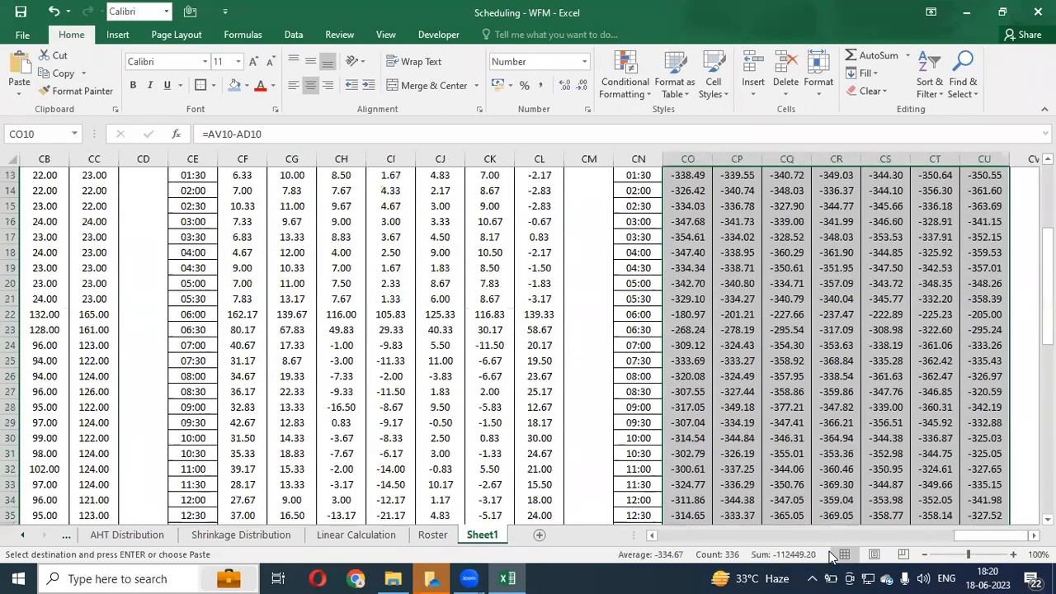
key(f)
key(Return)
- Review the Staffing +/- values from the last intervals and Total row back up to the 00:00 interval
key(ctrl+Down)
key(Up)
key(Up)
key(Up)
key(Up)
key(Up)
key(Up)
key(Up)
key(Up)
key(Up)
key(Up)
key(Up)
key(Up)
key(Up)
key(Up)
key(Up)
key(Up)
key(Up)
key(Up)
key(Up)
key(Up)
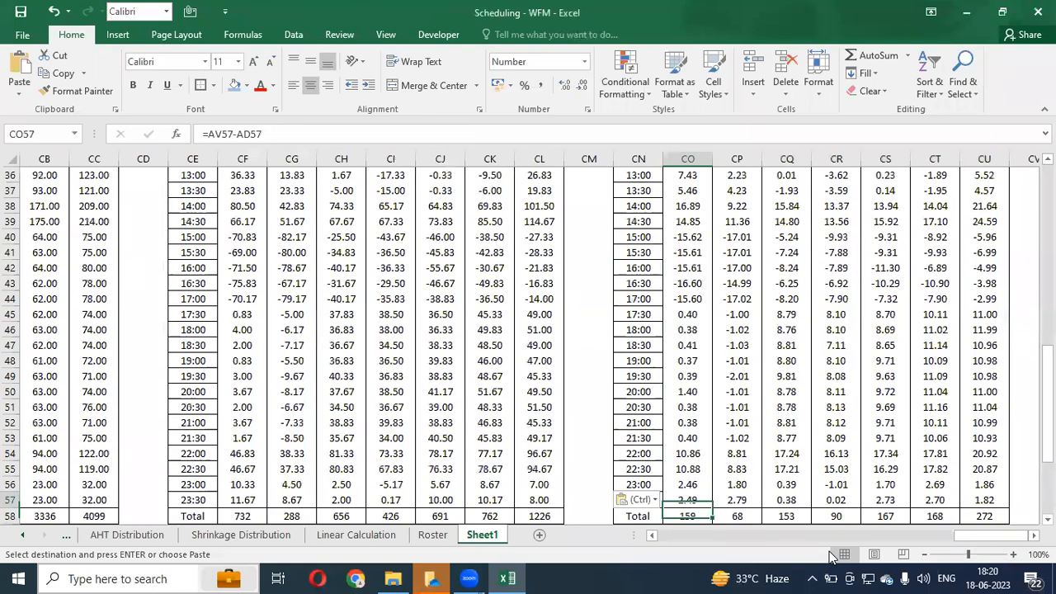
key(ctrl+Up)
key(Down)
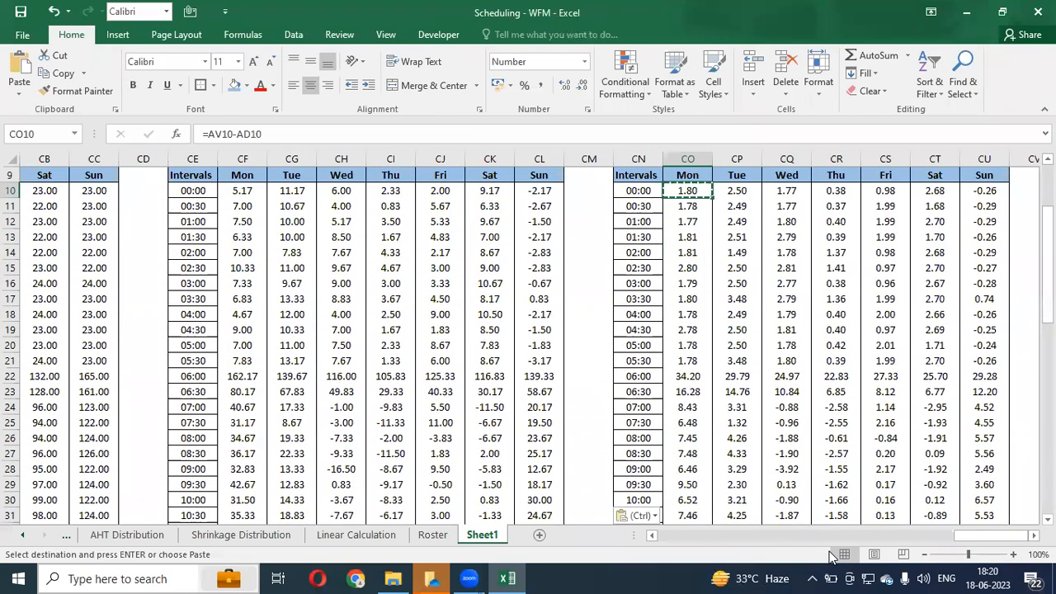
- Examine Monday's Staffing +/- values from the 00:00 interval down through the morning intervals and back up
key(ctrl+shift+Right)
key(Down)
key(Down)
key(Down)
key(Down)
key(Down)
key(Down)
key(Down)
key(Down)
key(Down)
key(Down)
key(Down)
key(Up)
key(Up)
key(Down)
key(Down)
key(Down)
key(Down)
key(Down)
key(Down)
key(Down)
key(Down)
key(Down)
key(Down)
key(Down)
key(Down)
key(Down)
key(Down)
key(Down)
key(Down)
key(Down)
key(Down)
key(Down)
key(Down)
key(Down)
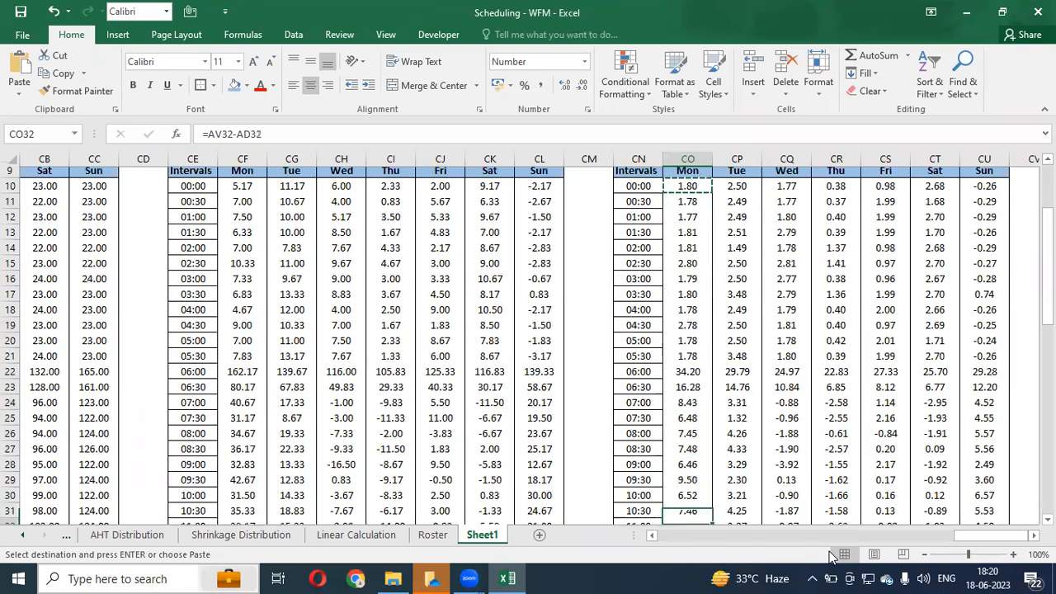
key(Up)
key(Up)
key(ctrl+Up)
key(Down)
- Highlight the Staffing +/- values in CO10:CU57 that are less than 0 with Light Red Fill with Dark Red Text
key(ctrl+shift+Right)
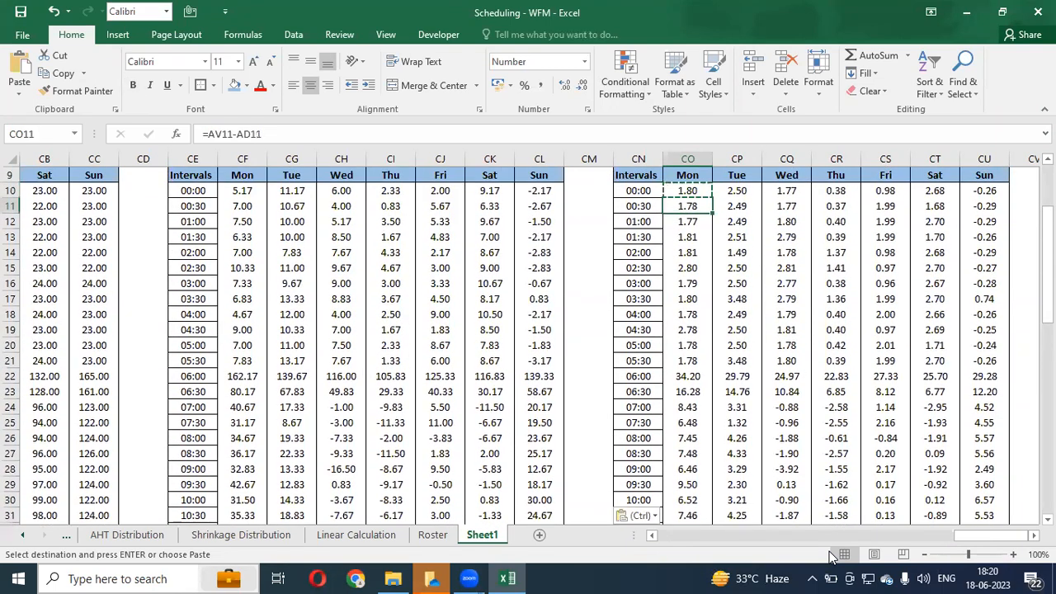
key(ctrl+shift+Down)
key(ctrl+v)
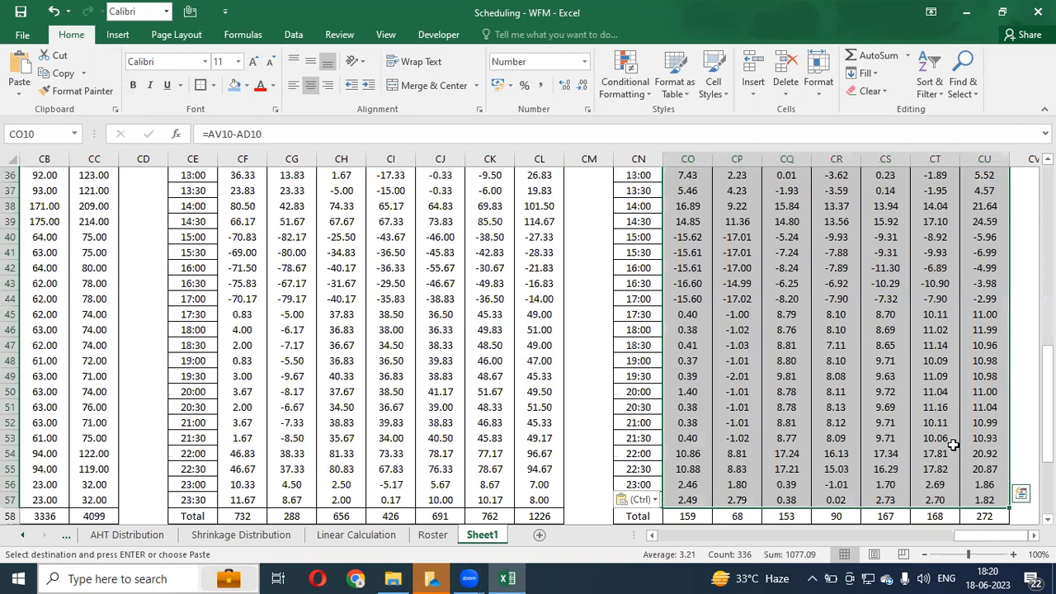
key(shift+Down)
key(shift+Up)
key(shift+Down)
key(shift+Up)
click(623, 82)
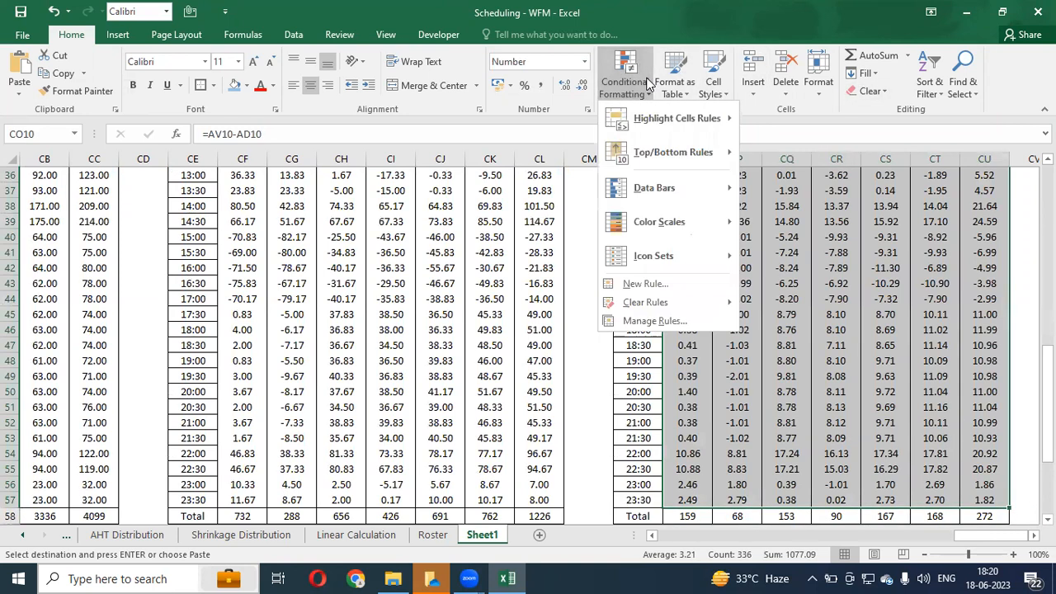
mouse_move(668, 119)
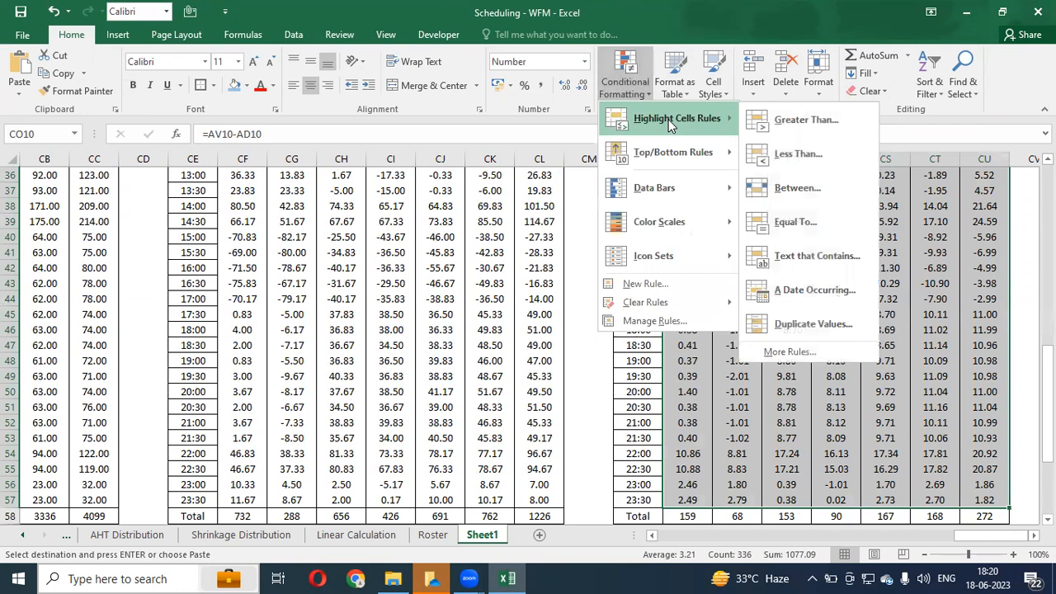
click(802, 161)
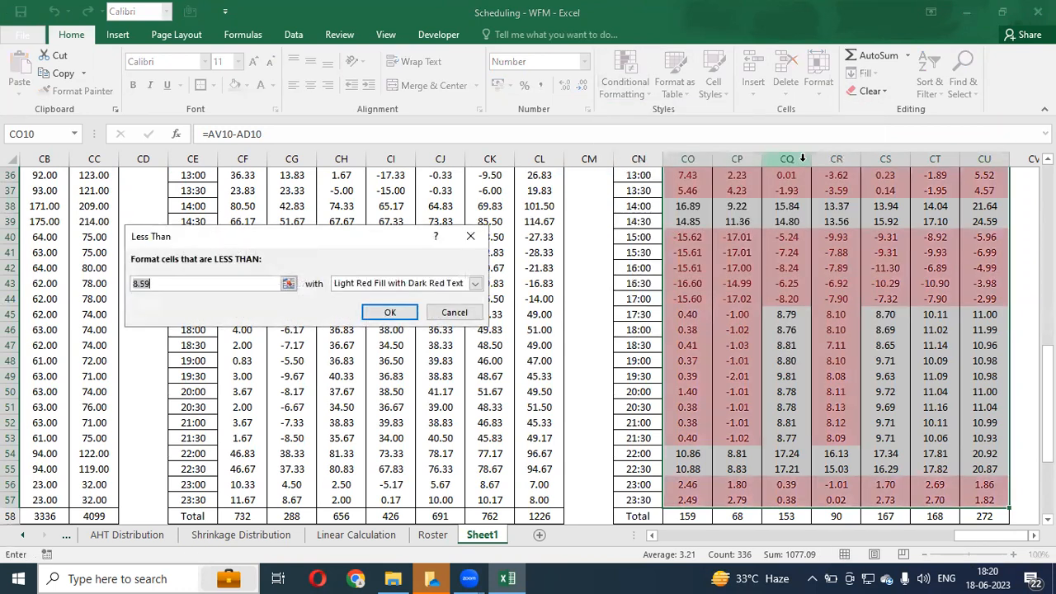
text(0)
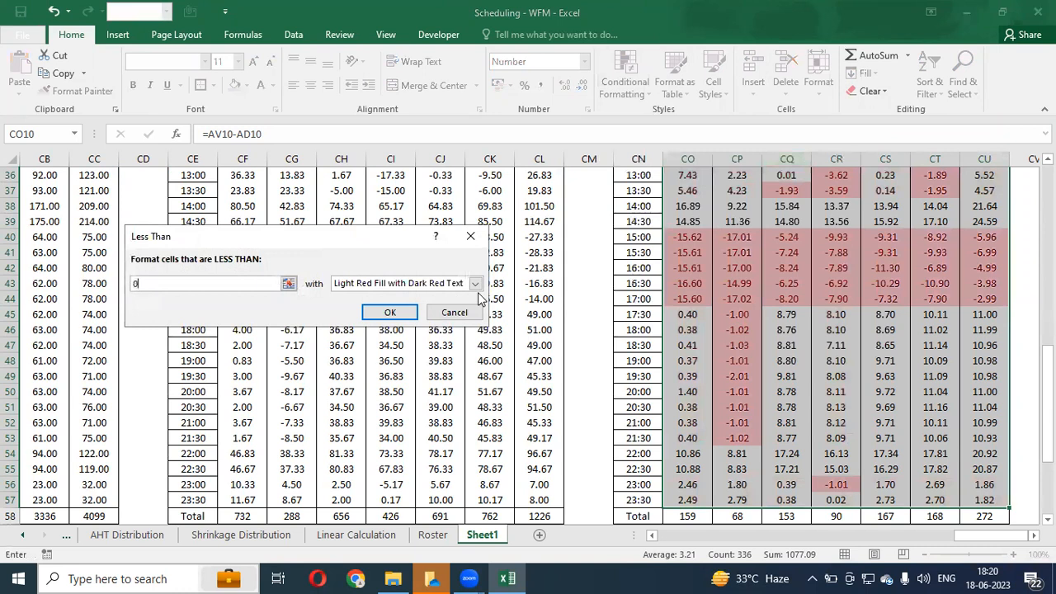
click(389, 312)
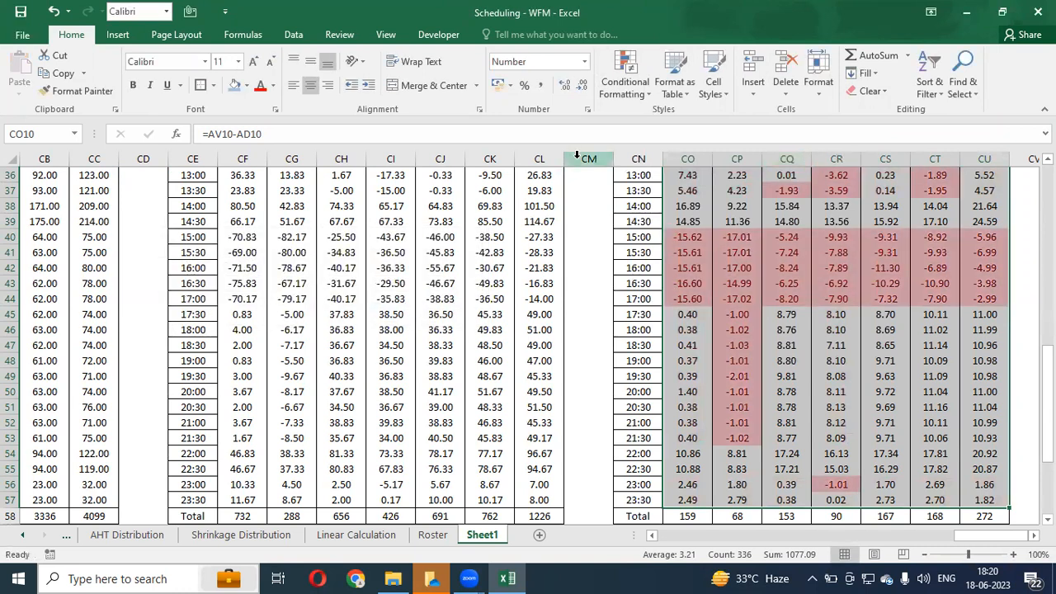
- Highlight the Staffing +/- values in CO10:CU57 that are greater than 0 with Green Fill with Dark Green Text
click(624, 81)
mouse_move(676, 123)
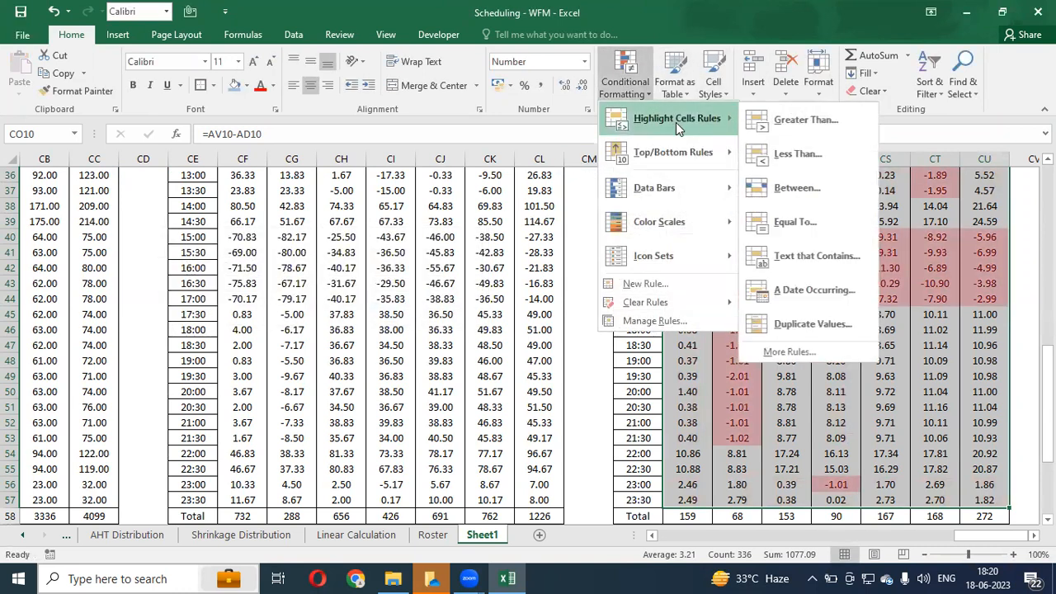
click(785, 118)
text(0)
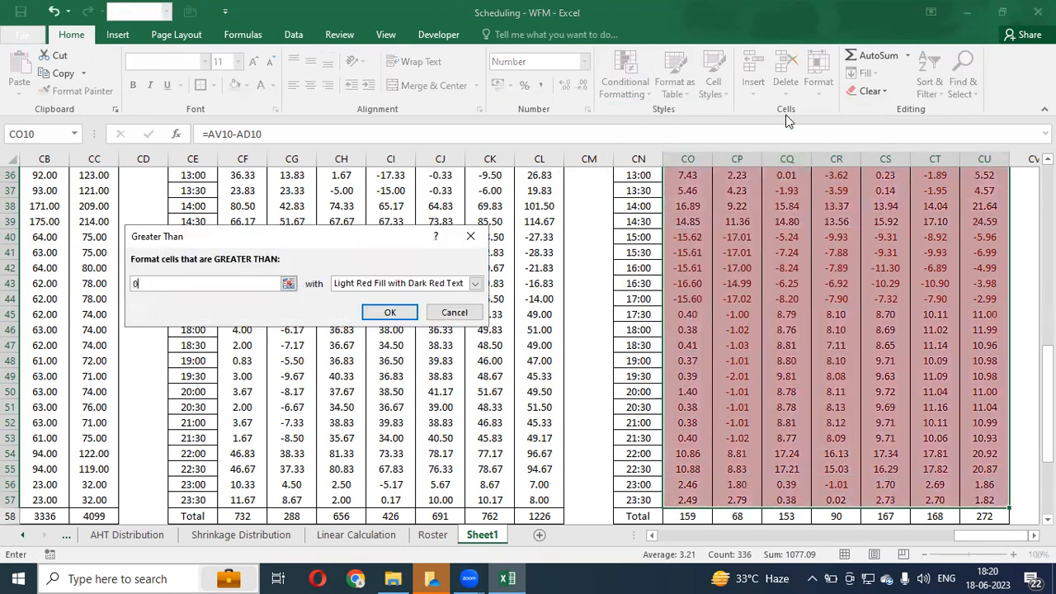
click(450, 284)
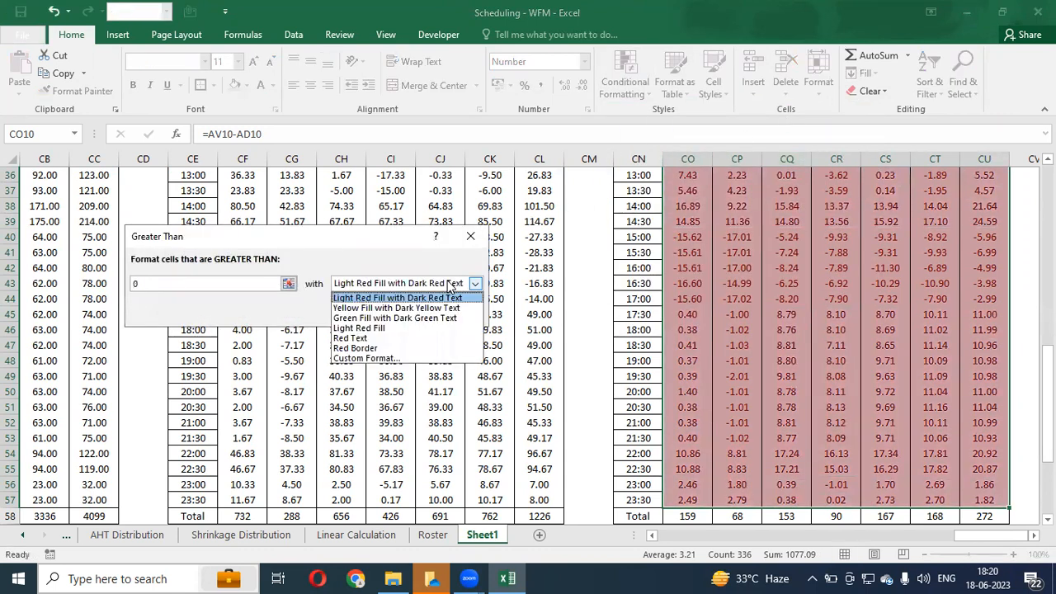
click(422, 319)
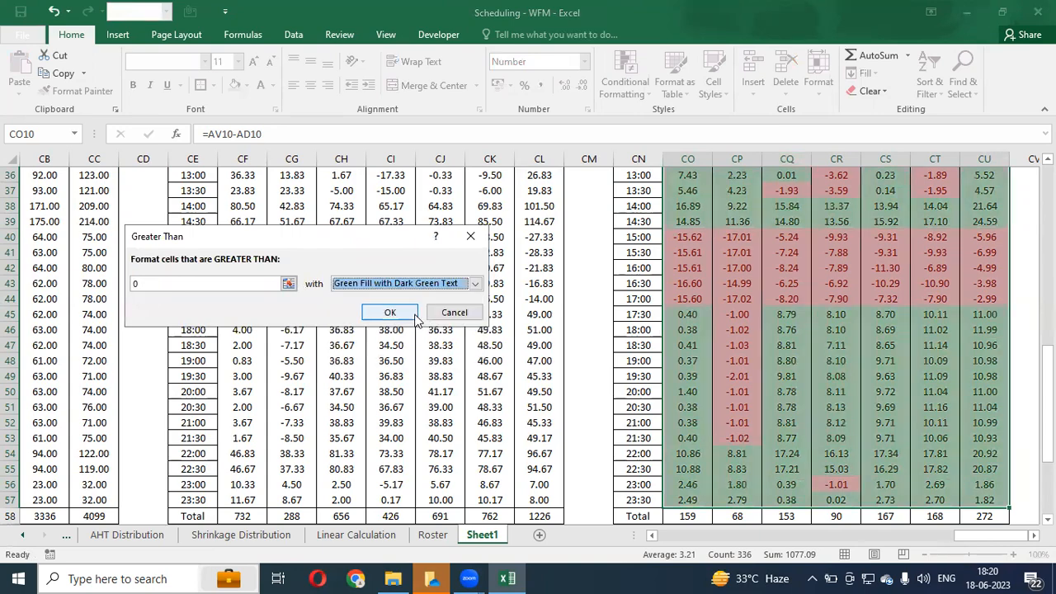
click(410, 314)
- Copy only the formatting of the Staffing +/- values in CO10:CU57 to the Capacity +/- values in CF10:CL57
key(Down)
key(Up)
key(Up)
key(Up)
key(Up)
key(Up)
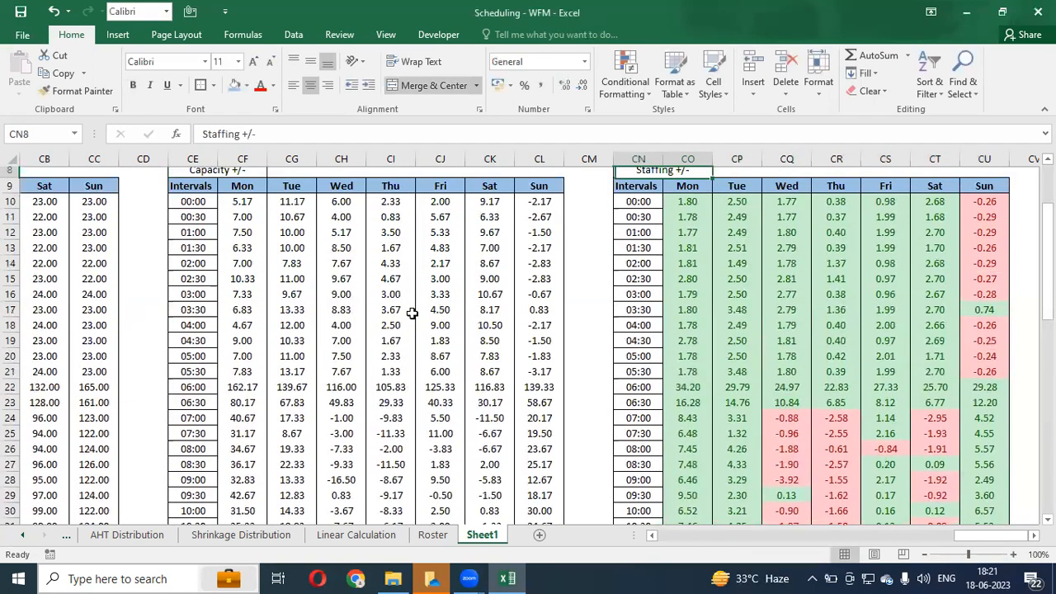
key(Down)
key(Down)
key(Down)
key(Down)
key(Left)
key(Left)
key(Left)
key(Right)
key(Right)
key(Right)
key(ctrl+shift+Down)
key(ctrl+shift+Right)
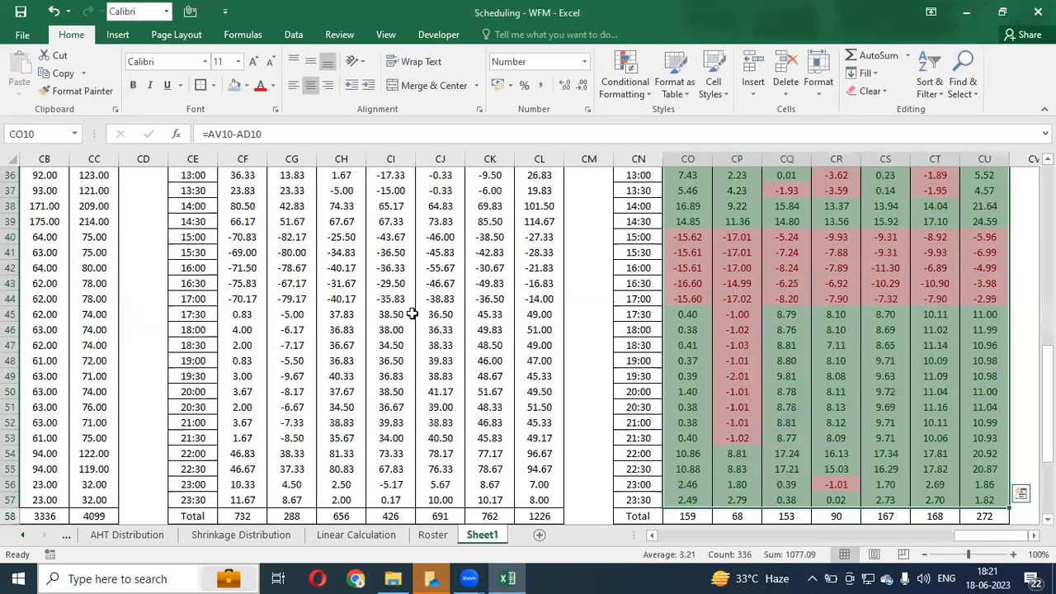
key(ctrl+c)
key(Left)
key(Left)
key(Left)
key(Up)
key(ctrl+Left)
key(Down)
key(Right)
key(ctrl+alt+v)
key(Escape)
key(Escape)
- Clear the sum formulas from the Capacity +/- table's Total row in CF58:CL58
key(ctrl+Down)
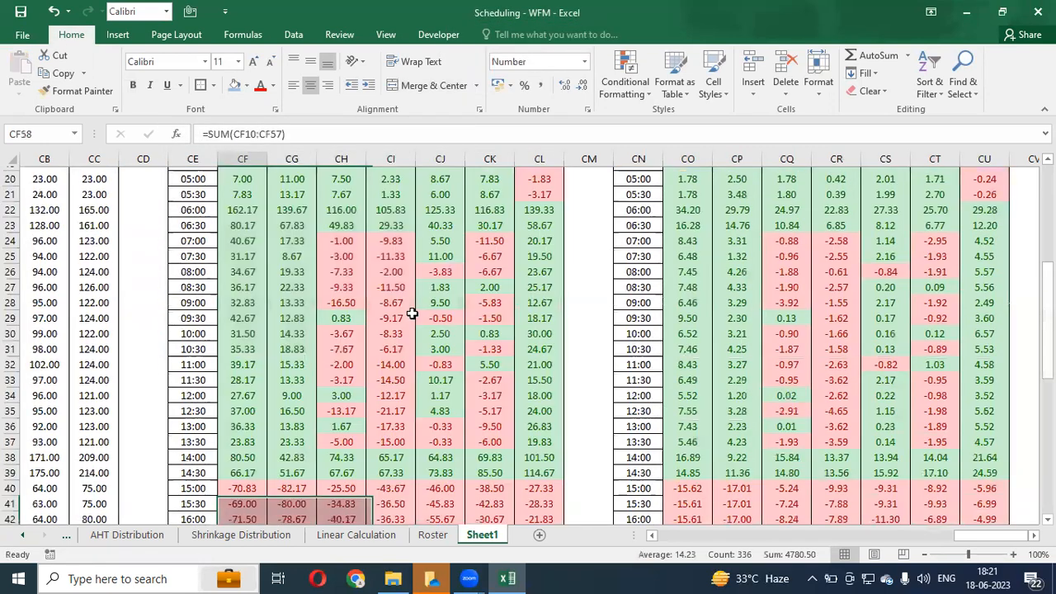
key(ctrl+shift+Right)
key(Delete)
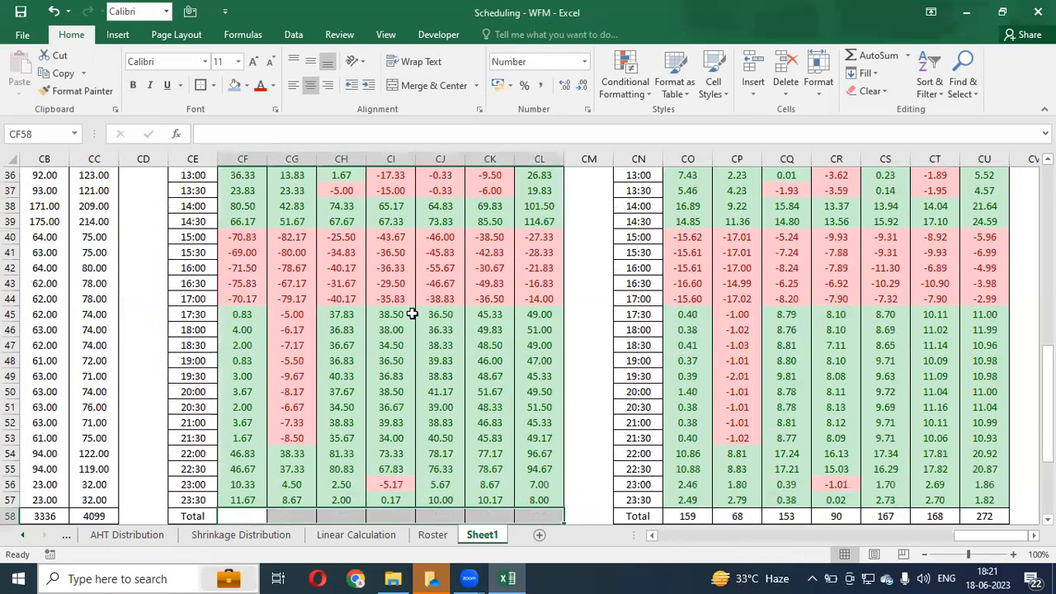
- Enter the formula =COUNTIF(CF10:CF57,"<"&0) in CF58 to count Monday's negative Capacity +/- intervals
text(=counti)
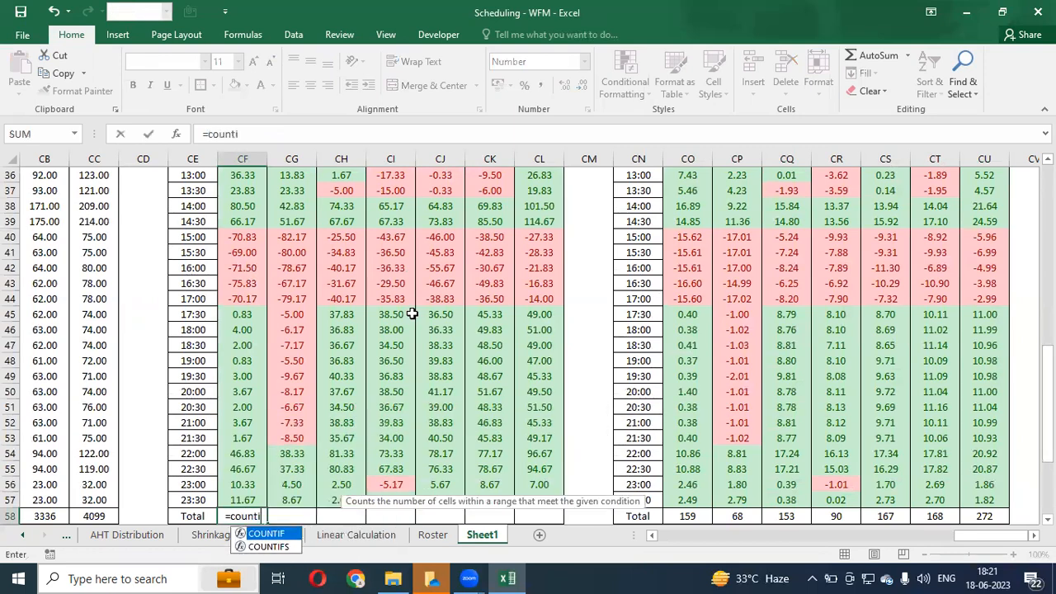
key(Tab)
key(Up)
key(ctrl+shift+Up)
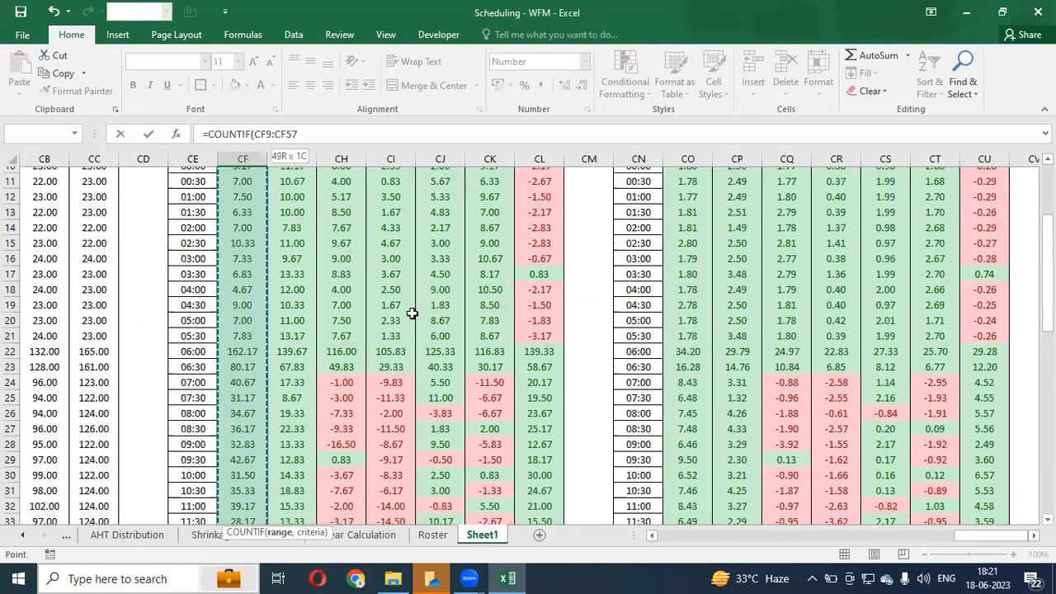
text(,)
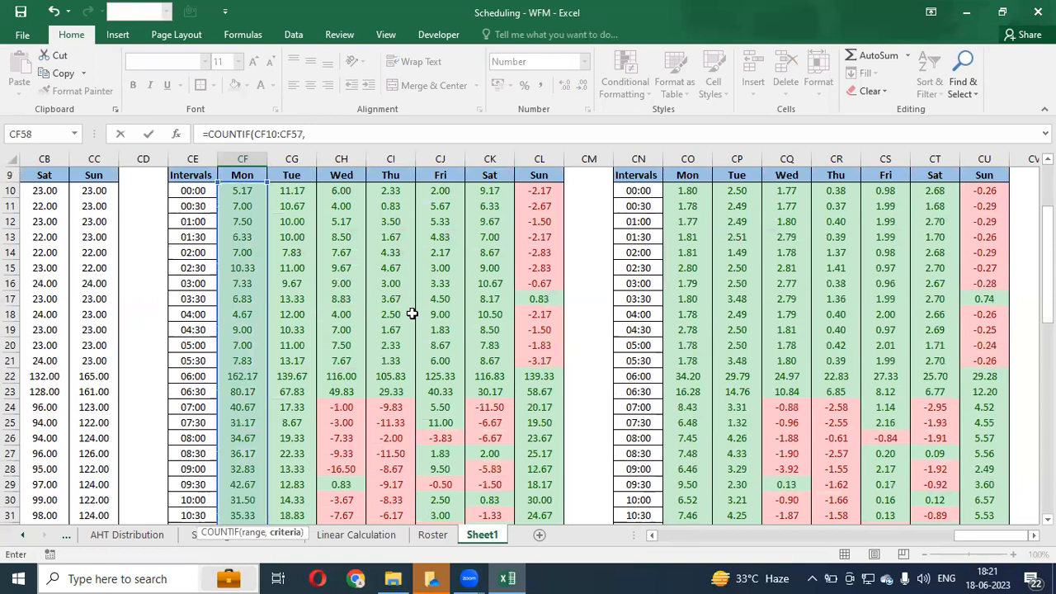
text(<)
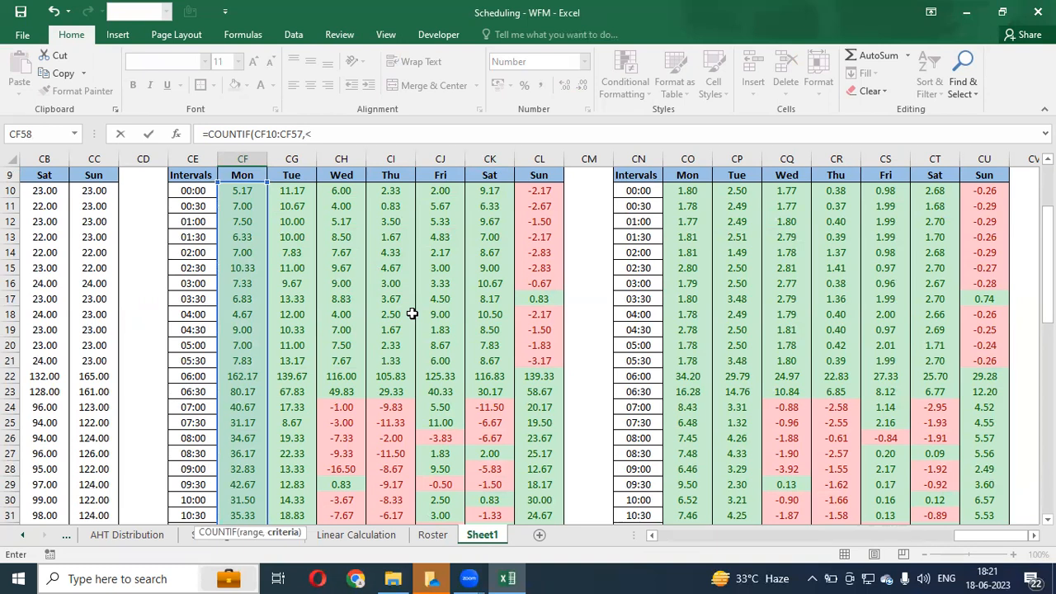
text(0)
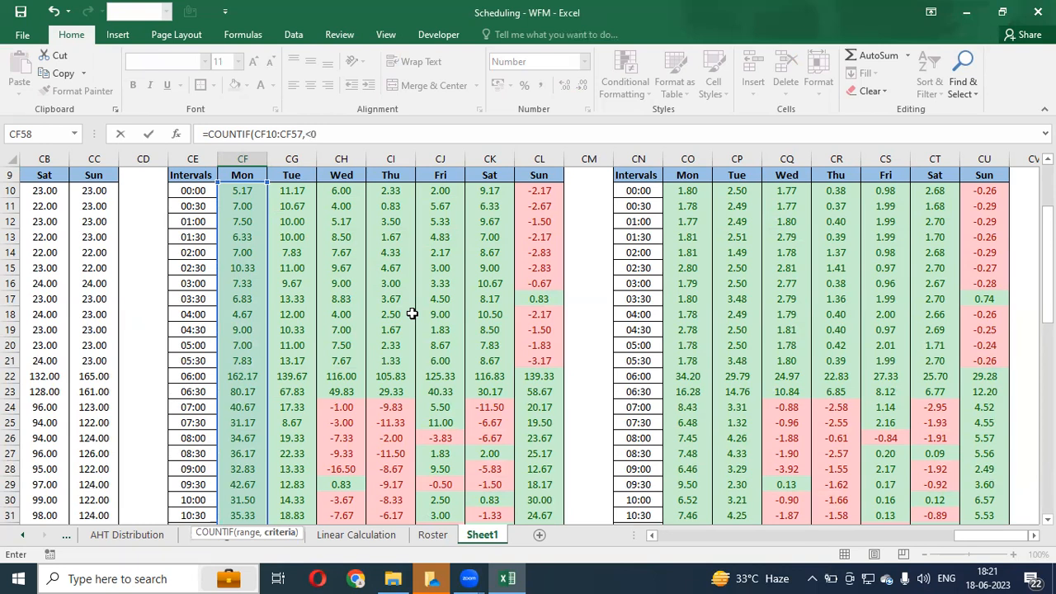
text())
key(Return)
key(Return)
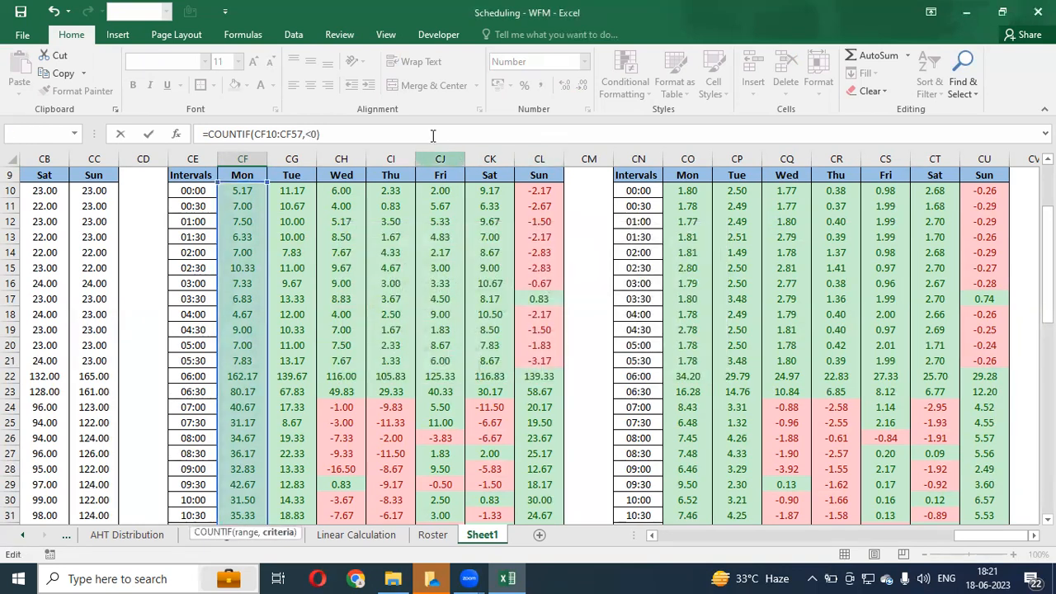
click(312, 134)
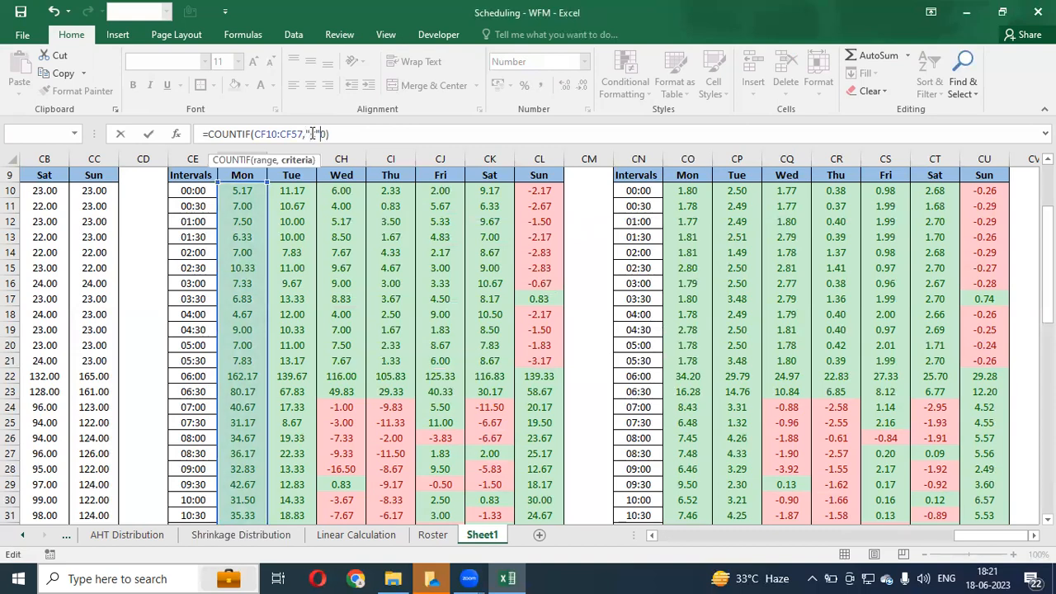
text(&)
key(Return)
- Copy the CF58 count formula, as formulas only, across the Capacity +/- Total row to Sunday in CL58
key(Up)
key(ctrl+c)
key(Up)
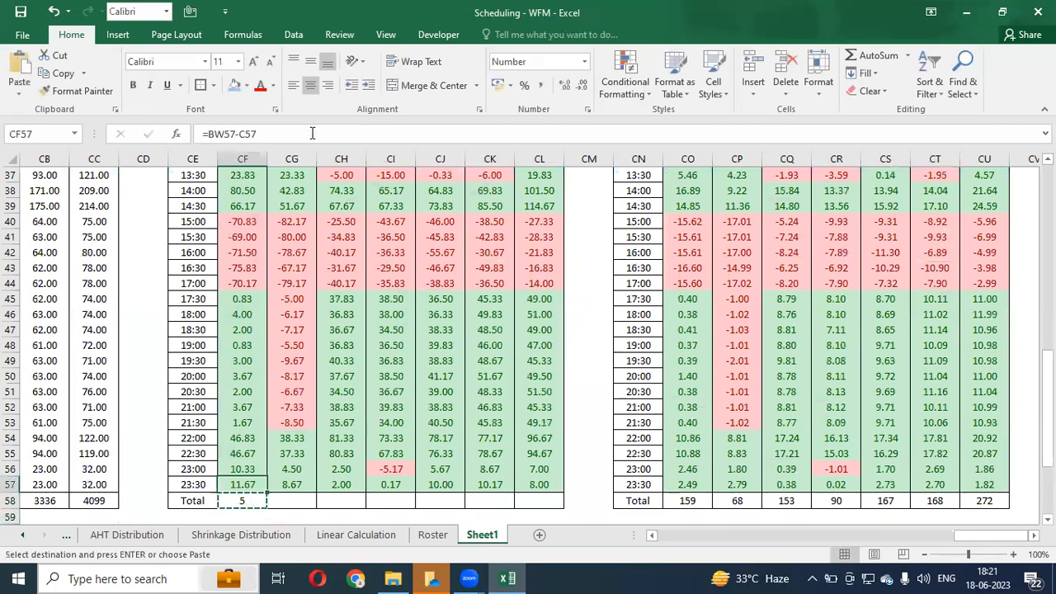
key(ctrl+Right)
key(Down)
key(ctrl+shift+Left)
key(alt+e)
key(s)
key(f)
key(Return)
- Copy the Capacity +/- count formulas into the Staffing +/- table's Total row in CO58:CU58
key(ctrl+c)
key(Right)
key(Right)
key(Right)
key(Return)
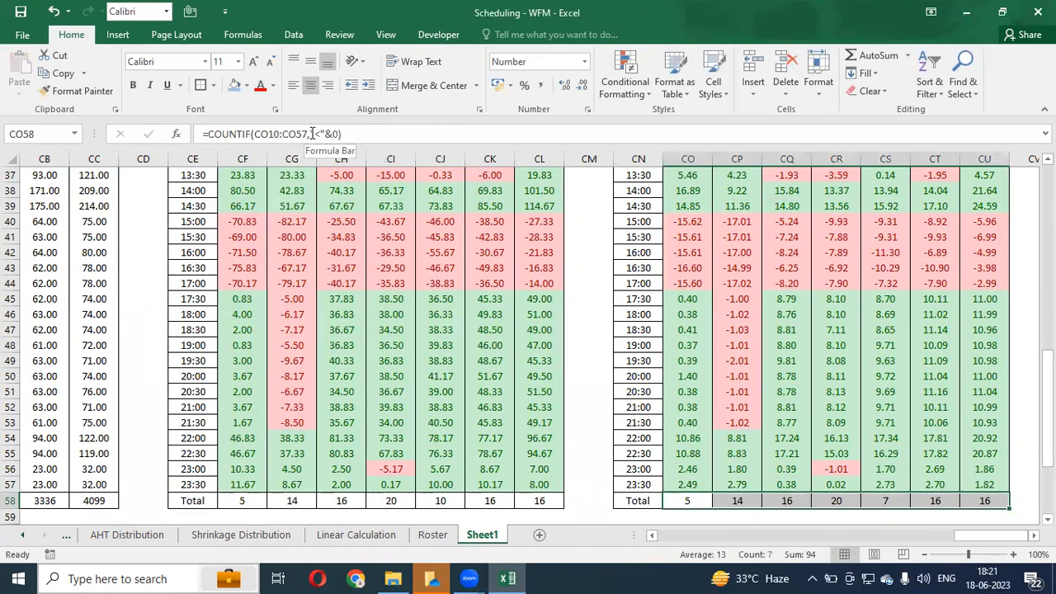
- Check the cell ranges of the COUNTIF formulas in row 58 of the Capacity +/- and Staffing +/- tables
key(Left)
key(Left)
key(Left)
key(Left)
key(Left)
key(Left)
key(Left)
key(Left)
key(Left)
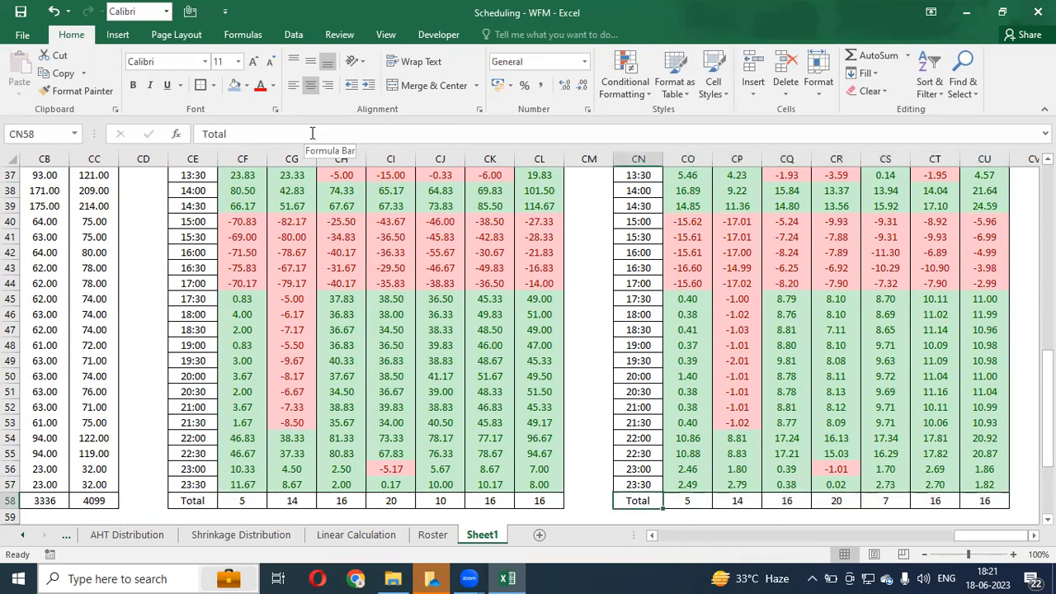
key(F2)
key(Tab)
key(F2)
key(Tab)
key(F2)
key(Tab)
key(F2)
key(Tab)
key(F2)
key(Tab)
key(F2)
key(Tab)
key(F2)
key(Tab)
key(Tab)
key(Tab)
key(F2)
key(Tab)
key(F2)
key(Tab)
key(F2)
key(Tab)
key(F2)
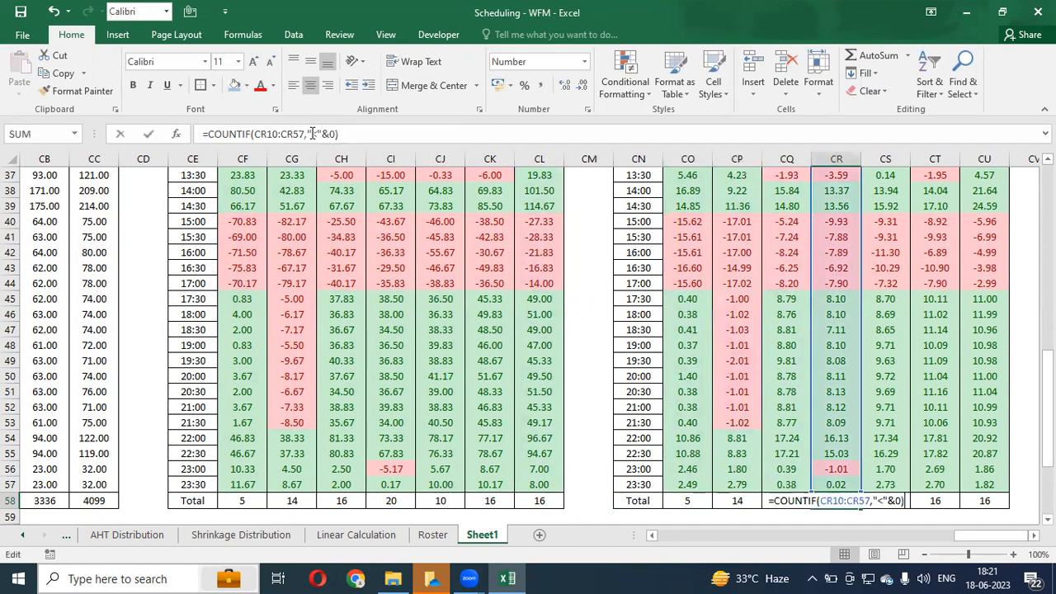
key(Tab)
key(F2)
key(Escape)
key(ctrl+Up)
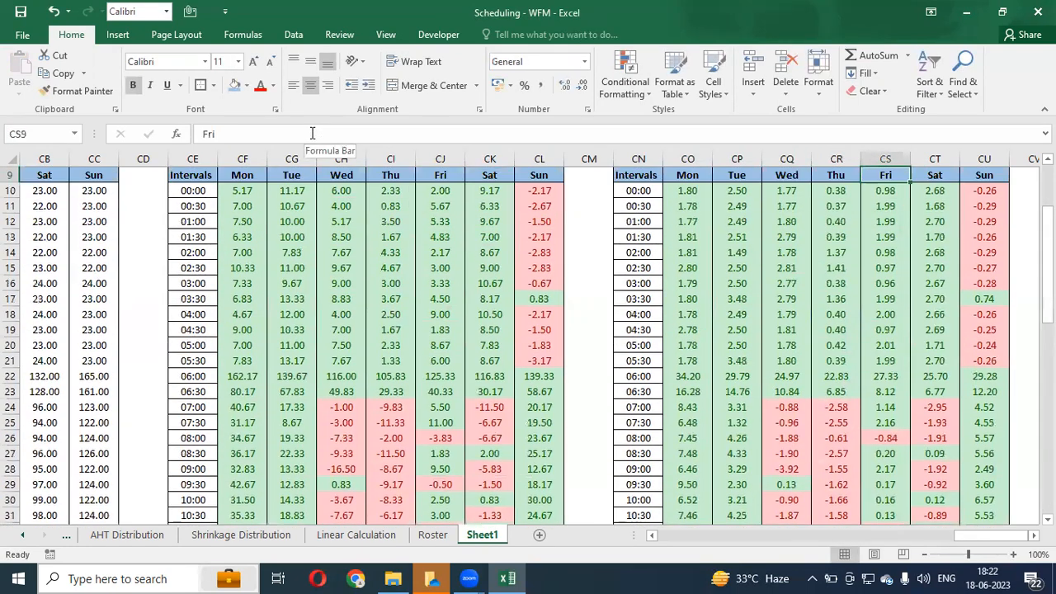
- Examine the positive and negative interval values in the Staffing +/- table, from midnight through the afternoon intervals
key(Down)
key(Down)
key(Down)
key(Down)
key(Down)
key(Down)
key(Down)
key(Down)
key(Down)
key(Down)
key(Down)
key(Down)
key(Down)
key(Down)
key(Down)
key(Down)
key(Down)
key(Down)
key(Down)
key(Down)
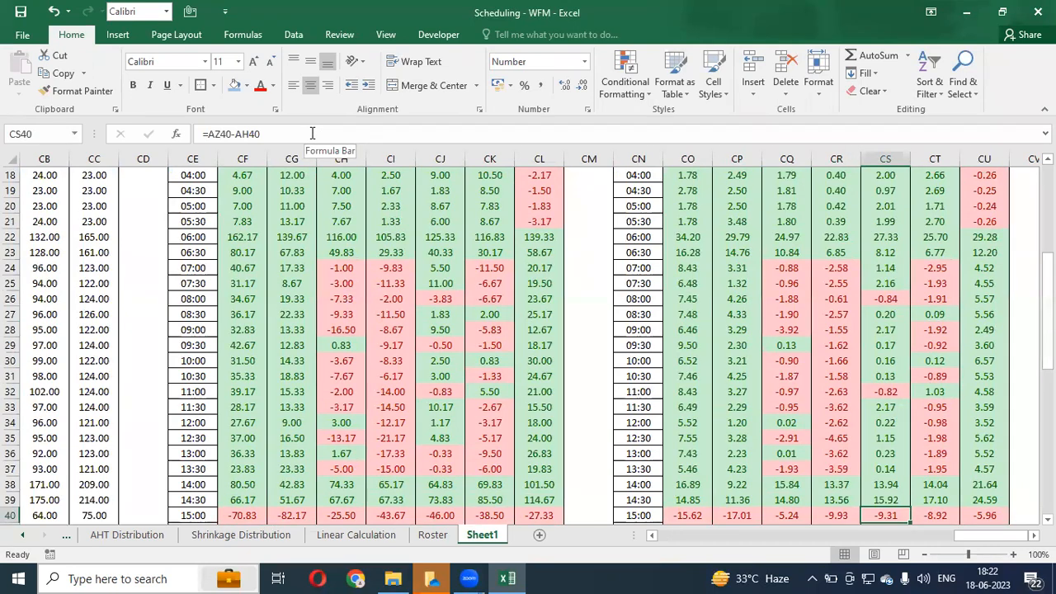
key(Down)
key(Down)
key(Down)
key(Down)
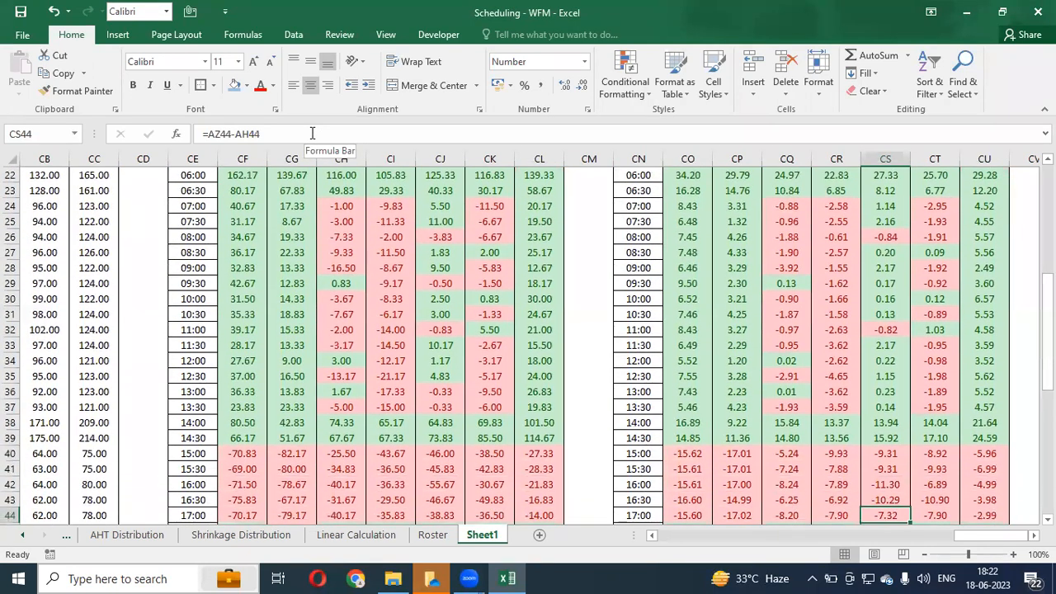
key(Up)
key(Up)
key(Up)
key(Up)
key(Up)
key(Up)
key(Up)
key(Up)
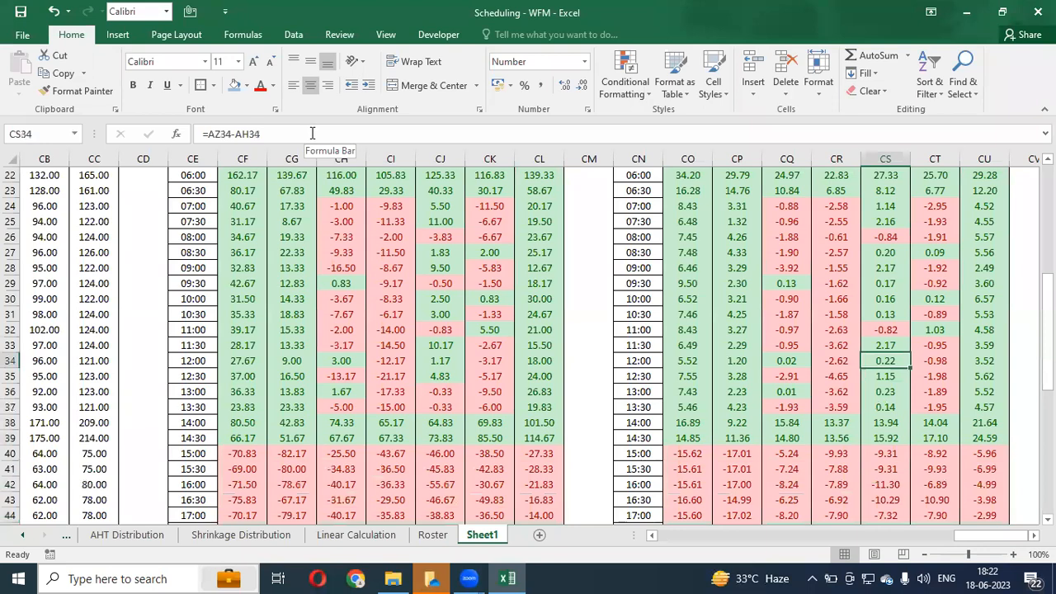
key(shift+Down)
key(shift+Left)
key(shift+Left)
key(shift+Left)
key(shift+Left)
key(shift+Left)
key(shift+Left)
key(shift+Left)
key(shift+Left)
key(shift+Left)
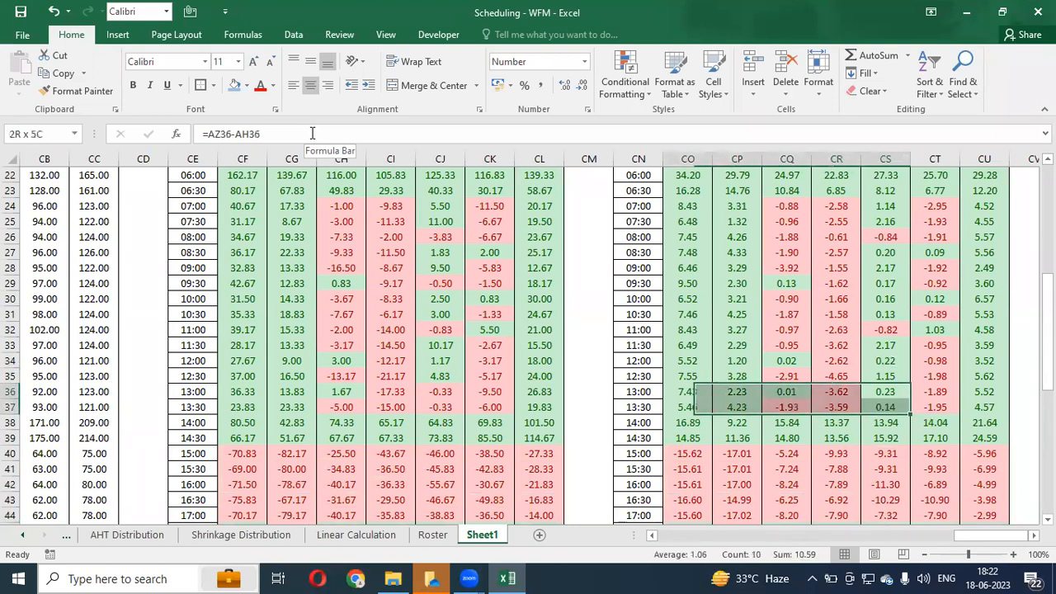
key(Right)
key(Right)
key(Left)
key(Left)
- Check Friday's COUNTIF formula in the Staffing +/- table's Total row
key(ctrl+Down)
key(Down)
key(Up)
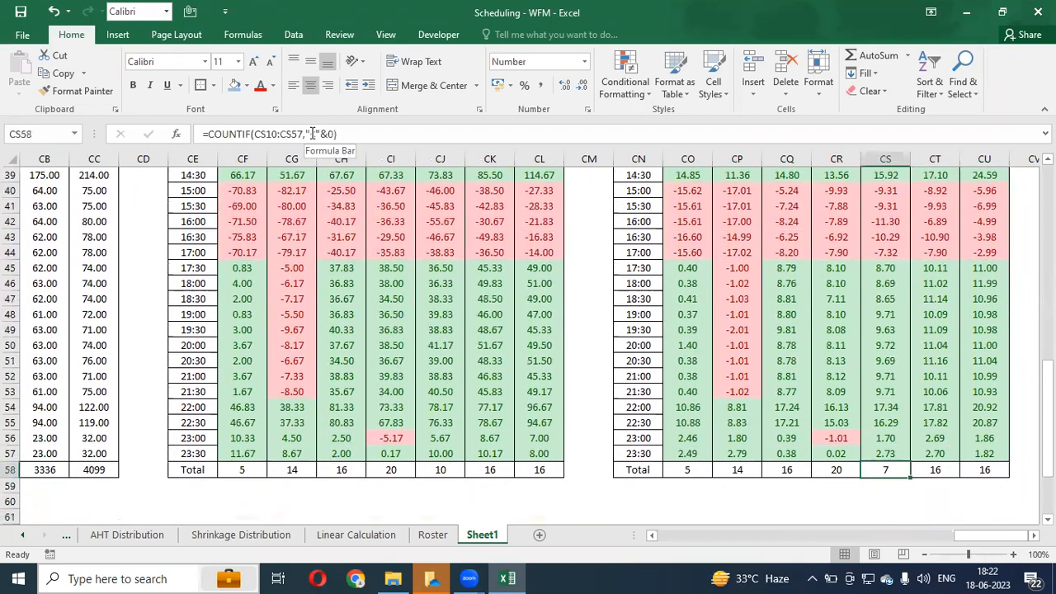
key(ctrl+Up)
key(ctrl+Down)
key(Down)
key(Up)
- Format the Staffing +/- title in CN8 with a dark brown-orange fill and bold white text
key(ctrl+Left)
key(Left)
key(Left)
key(ctrl+Left)
key(ctrl+Up)
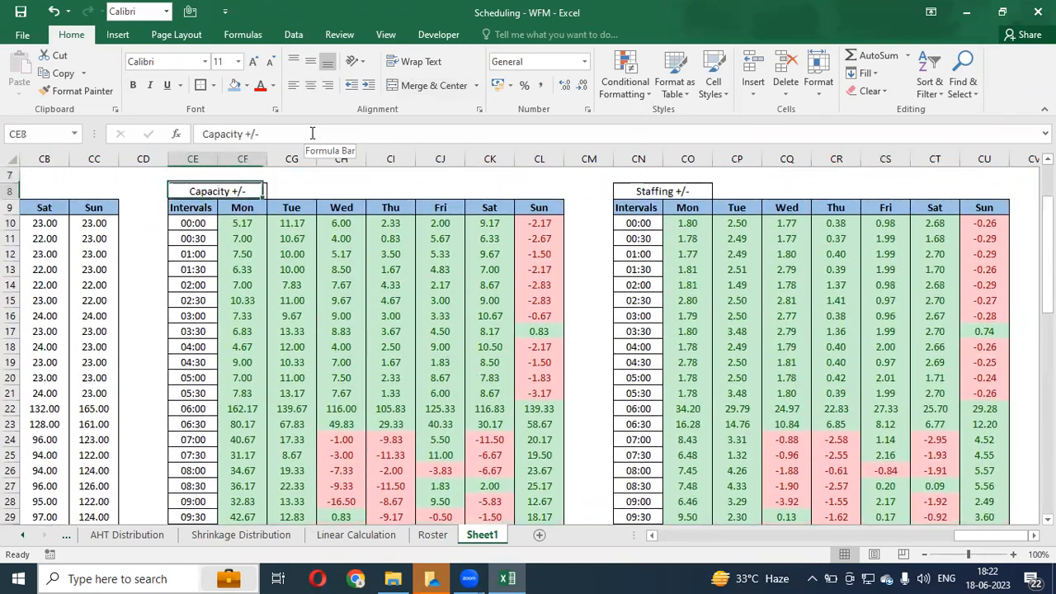
key(Down)
key(ctrl+Right)
key(ctrl+Right)
key(Up)
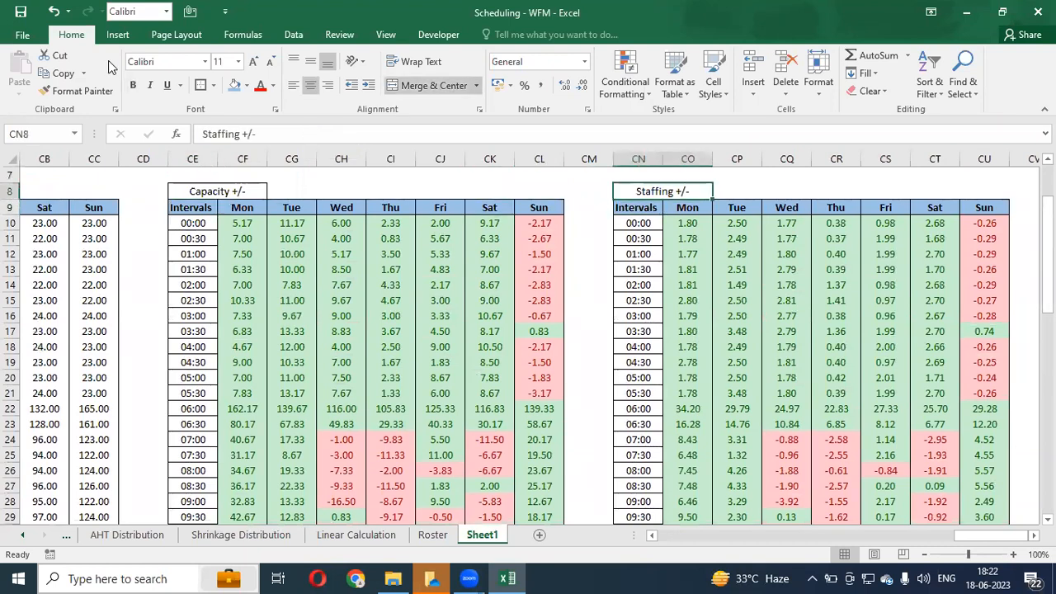
click(248, 86)
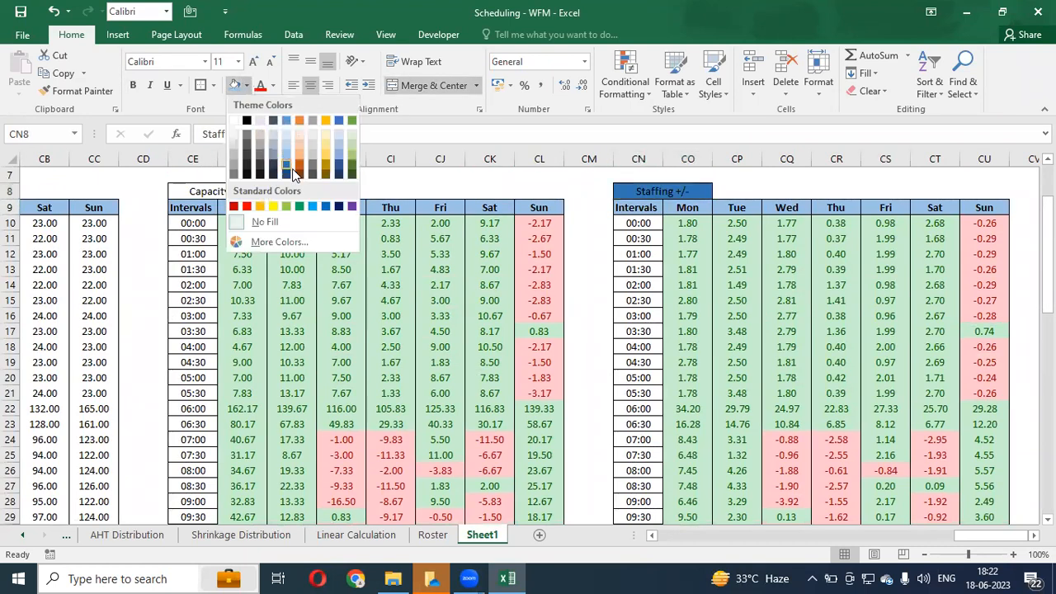
click(297, 173)
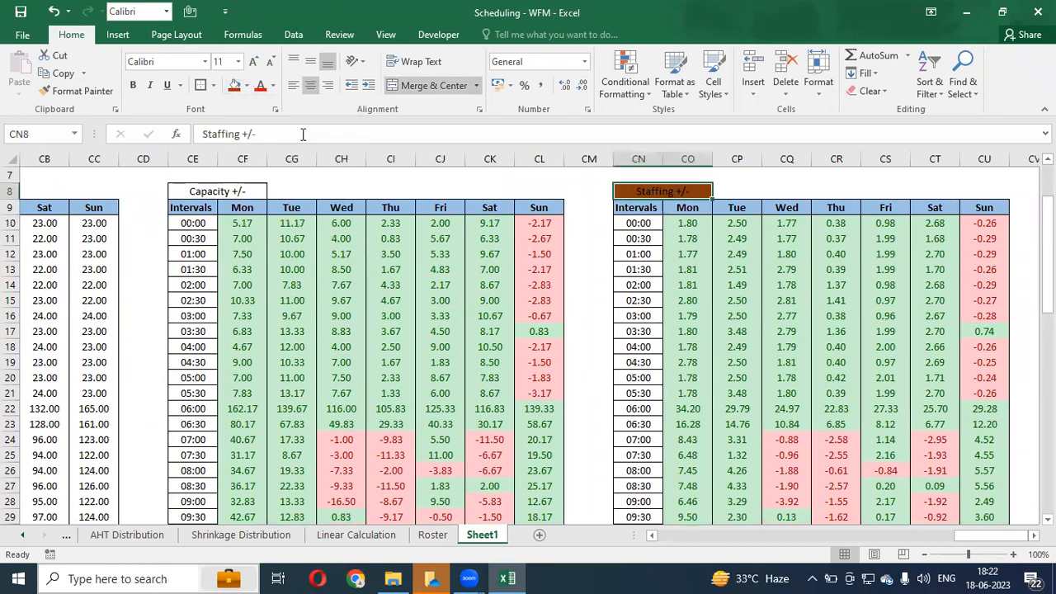
click(274, 86)
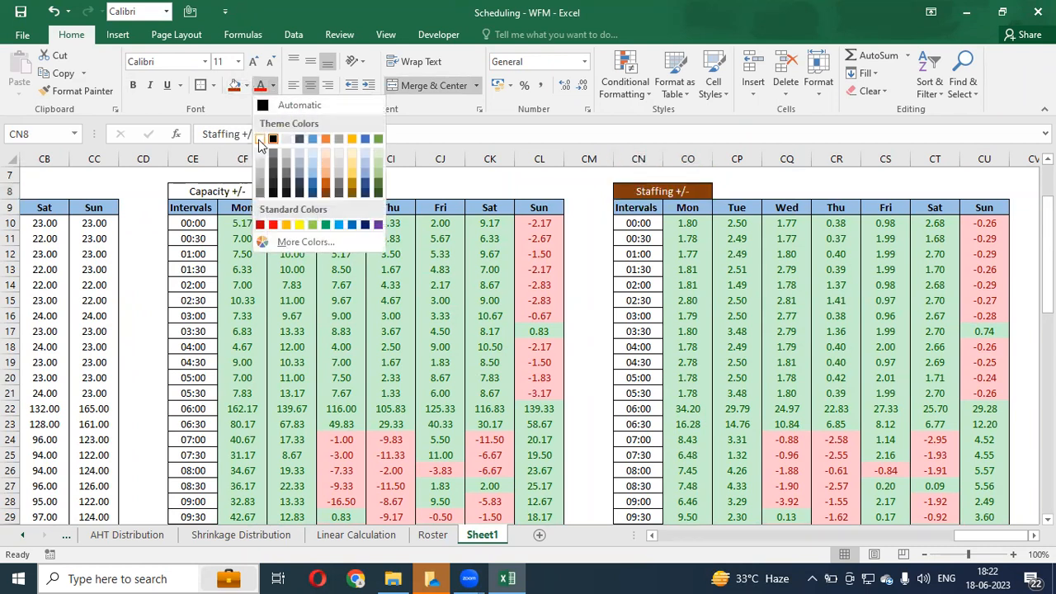
click(260, 139)
- Copy the Staffing +/- title's formatting, as formats only, onto the Capacity +/- and Call Capacity titles
key(ctrl+c)
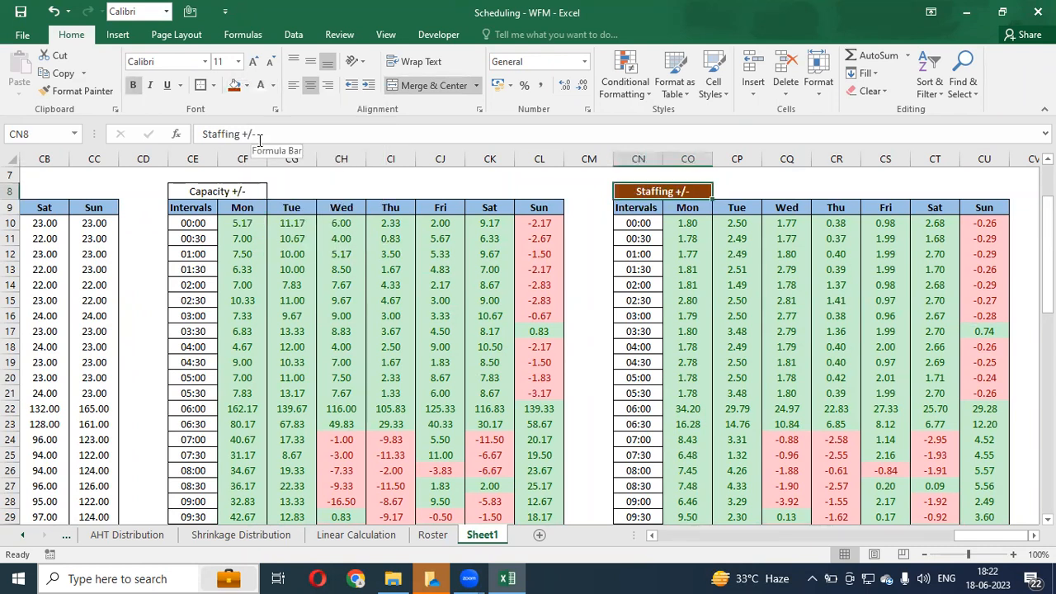
key(ctrl+Left)
key(ctrl+alt+v)
key(Return)
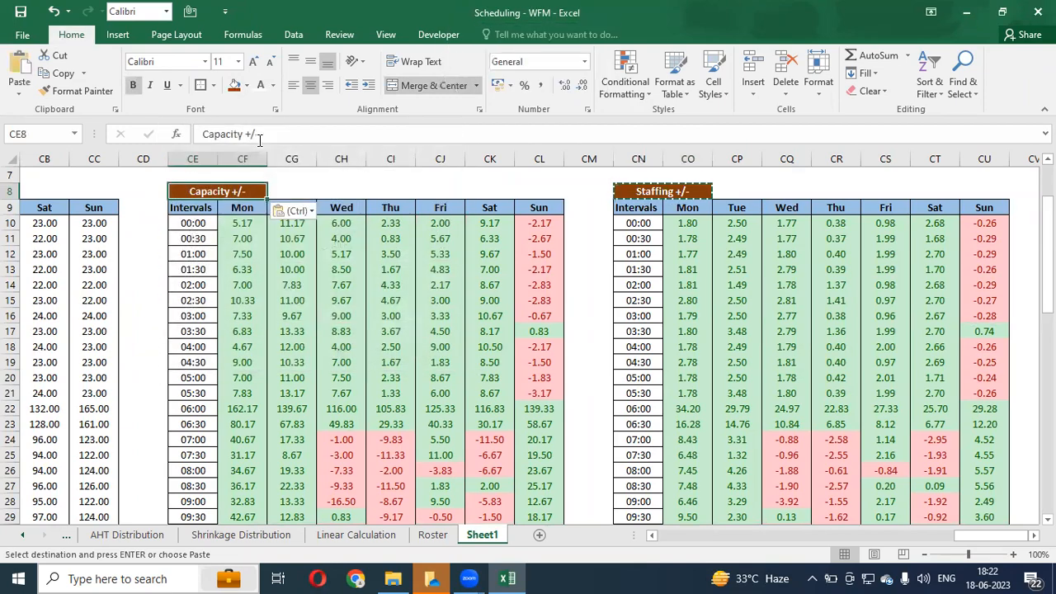
key(ctrl+Left)
key(ctrl+Left)
key(ctrl+Right)
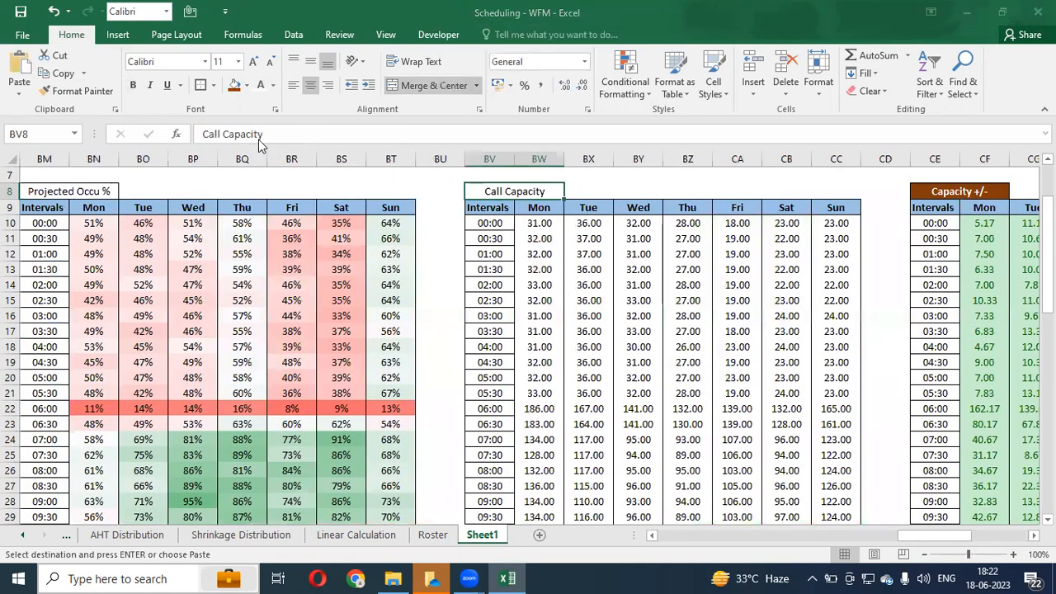
key(ctrl+alt+v)
key(t)
key(Return)
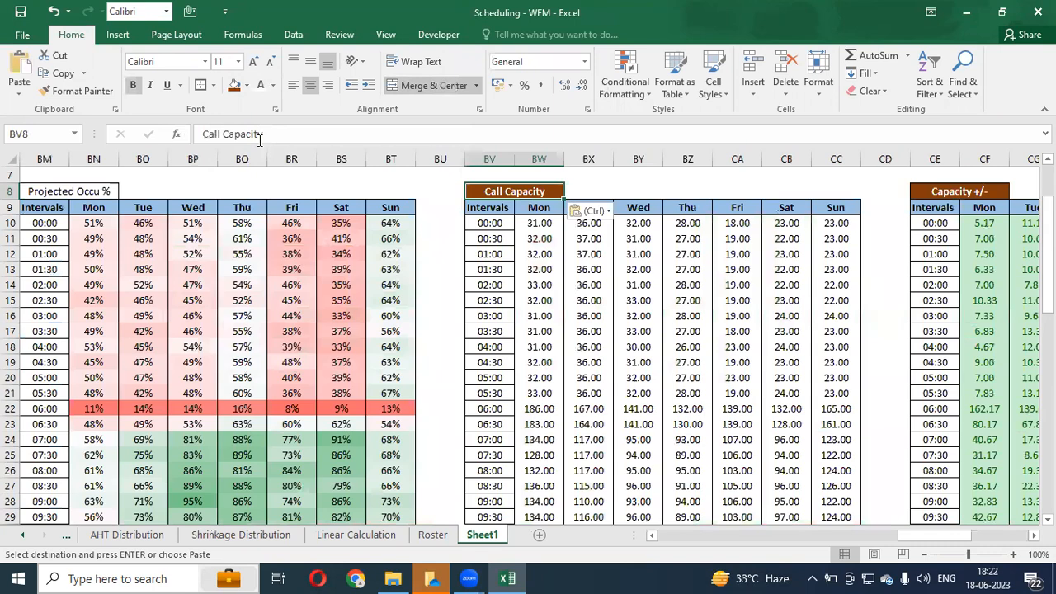
- Paste the copied title formatting onto the Projected Occu % and Projected SL% titles
key(ctrl+Left)
key(ctrl+alt+v)
key(t)
key(Return)
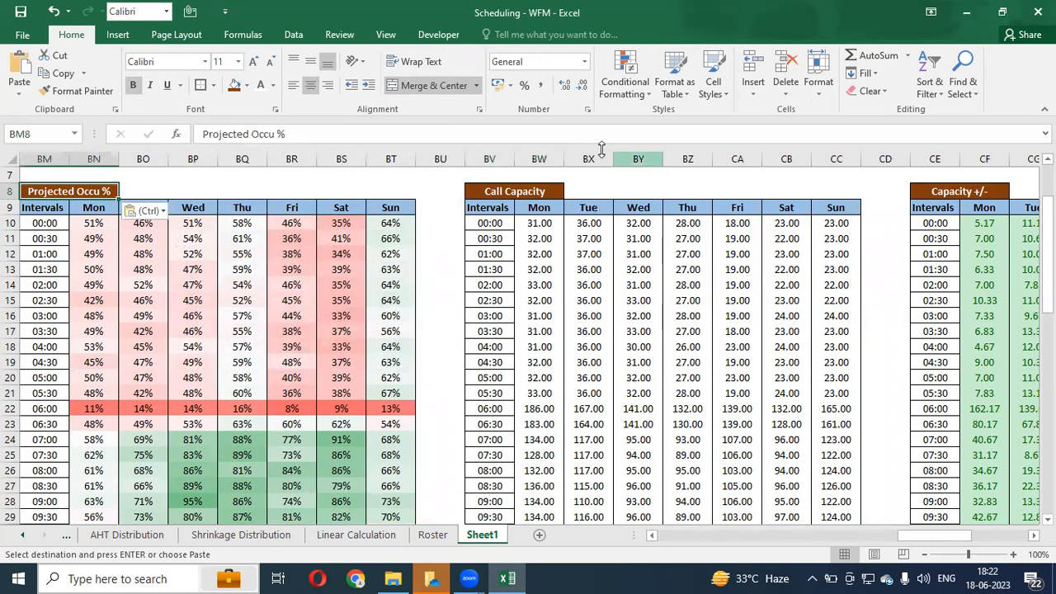
key(ctrl+Left)
key(ctrl+Left)
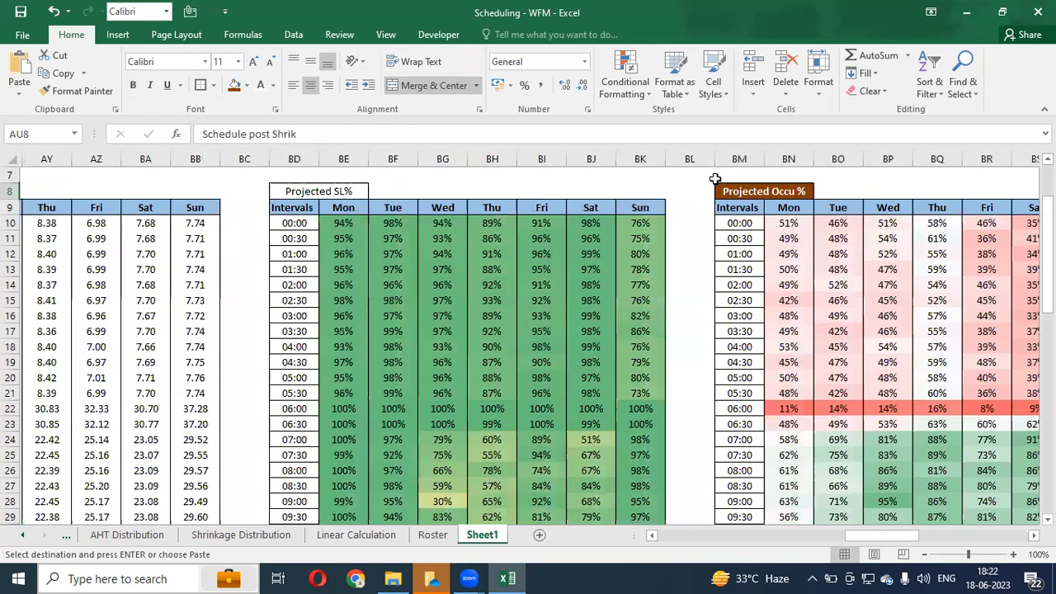
key(ctrl+Right)
key(ctrl+alt+v)
key(t)
key(Return)
- Paste the copied title formatting onto the Schedule post Shrik title and the Open Number title above it
key(ctrl+Left)
key(ctrl+Left)
key(ctrl+Right)
key(ctrl+alt+v)
key(t)
key(Return)
key(Up)
key(ctrl+alt+v)
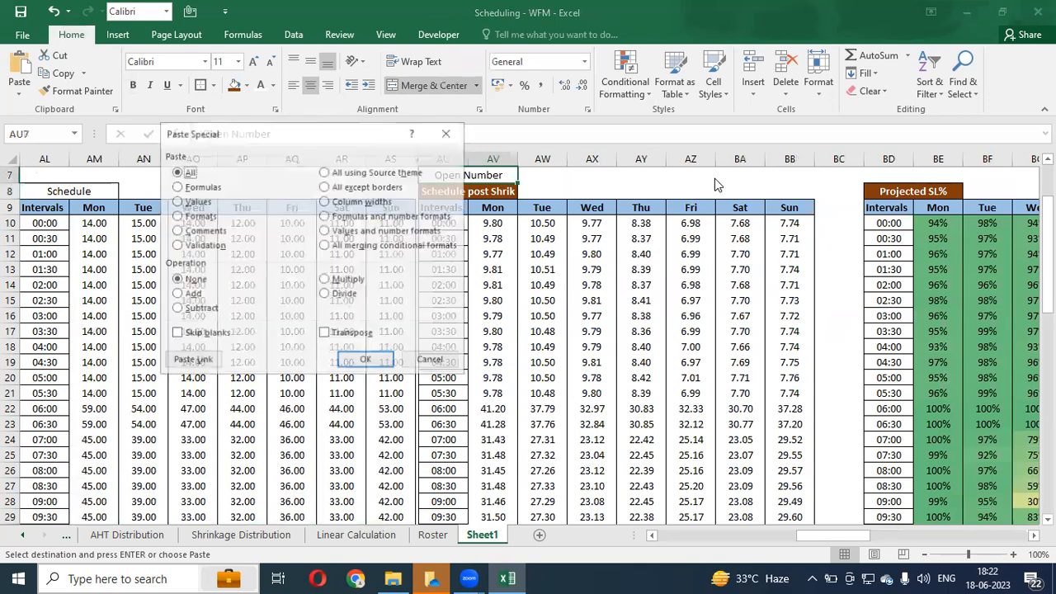
key(t)
key(Return)
- Paste the copied title formatting onto the Requirement title in AC8
key(ctrl+Left)
key(Down)
key(ctrl+Right)
key(ctrl+Right)
key(ctrl+Right)
key(ctrl+Right)
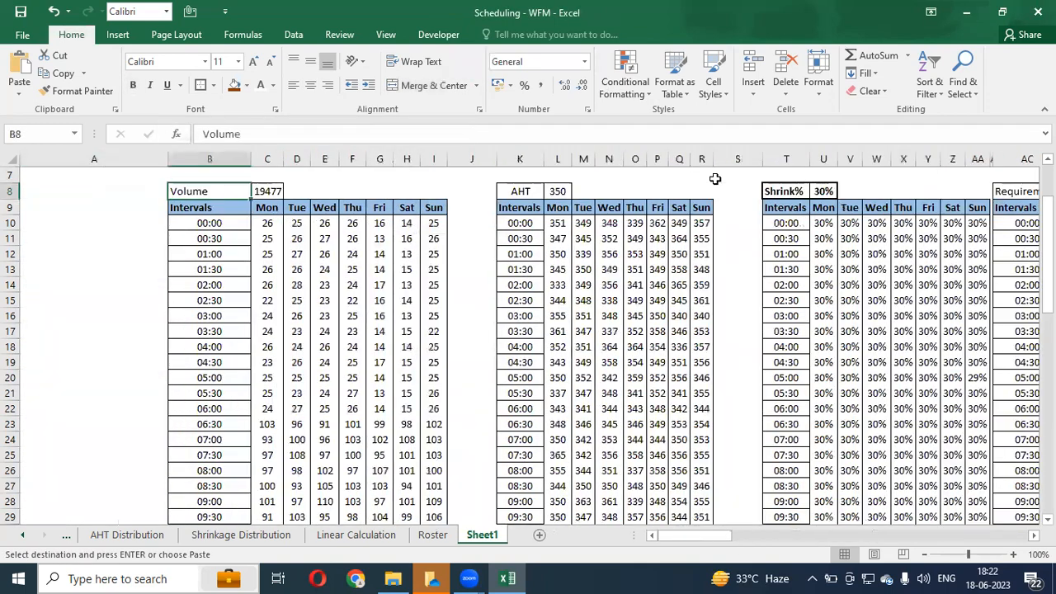
key(ctrl+Right)
key(ctrl+Right)
key(ctrl+Right)
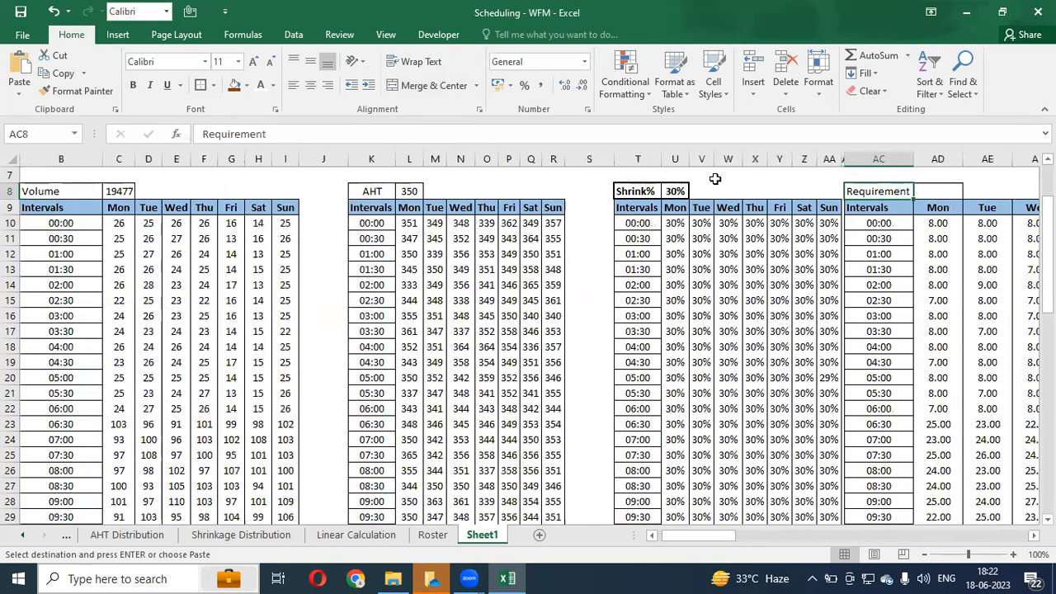
key(ctrl+alt+v)
key(t)
key(Return)
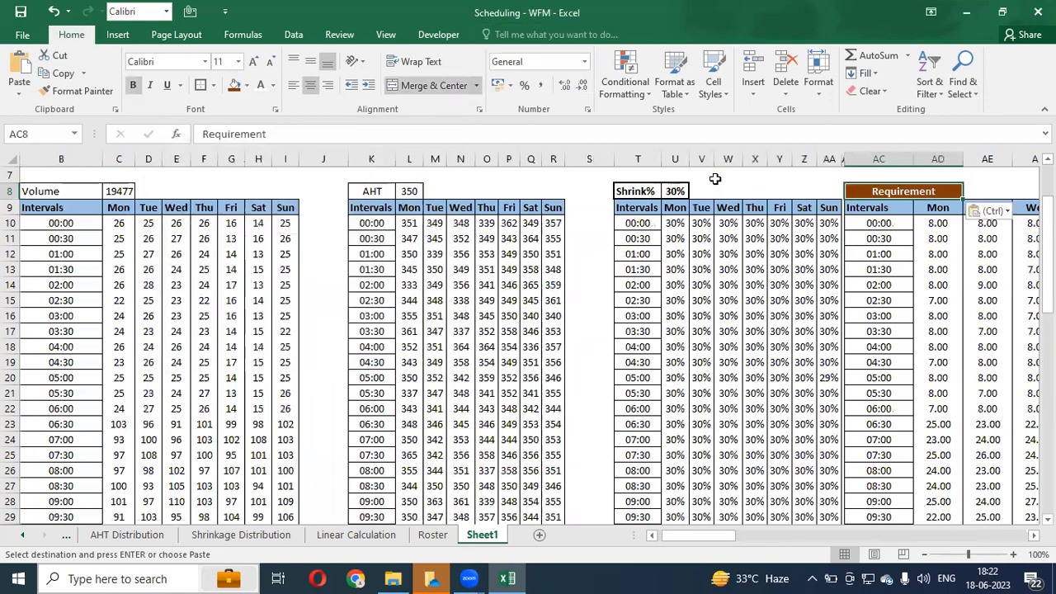
- Paste the copied title formatting onto the Schedule title in AL8
key(Right)
key(ctrl+Right)
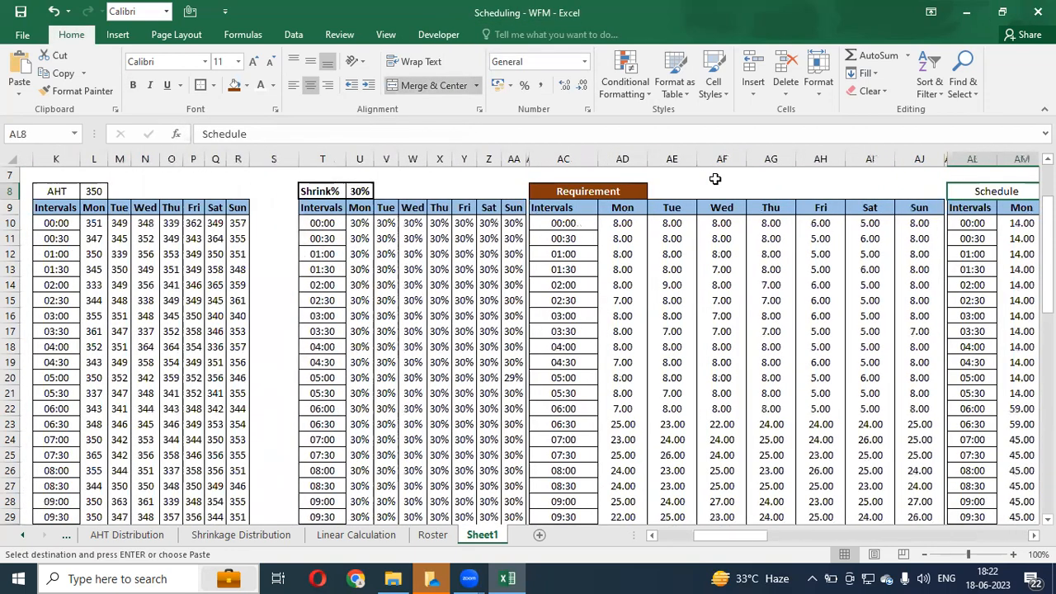
key(ctrl+alt+v)
key(t)
key(Return)
- Review the row 8 table titles from Requirement to Staffing +/- for consistent formatting, and end the copy mode
key(Right)
key(ctrl+Right)
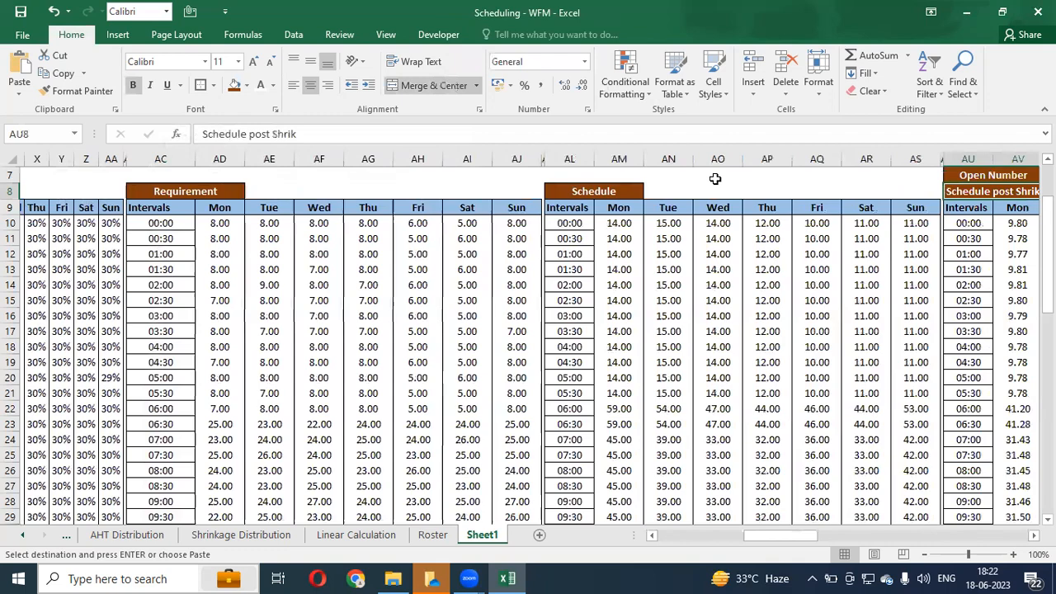
key(ctrl+Right)
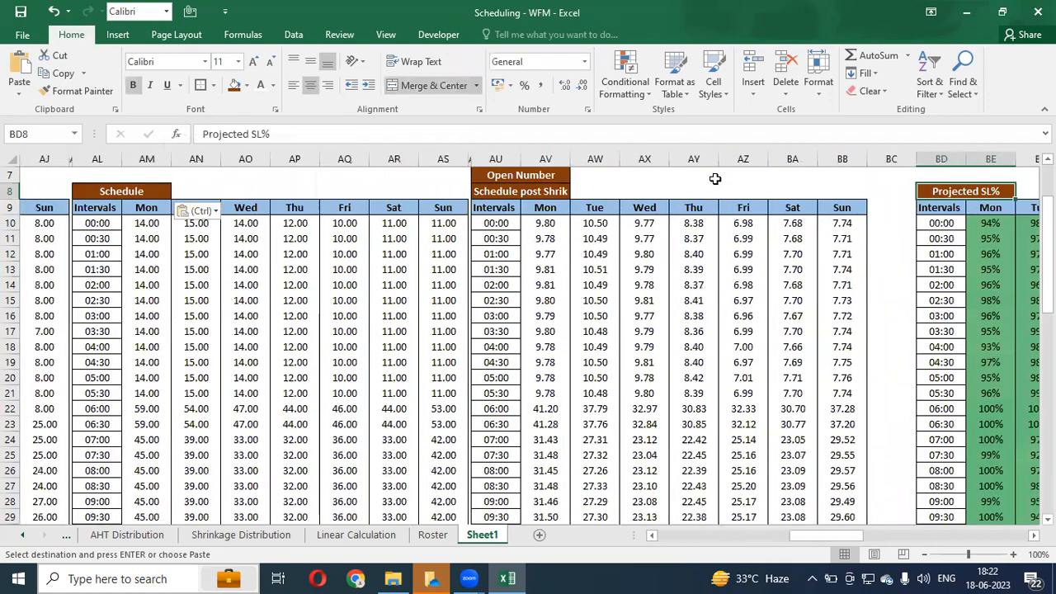
key(ctrl+Right)
key(ctrl+Right)
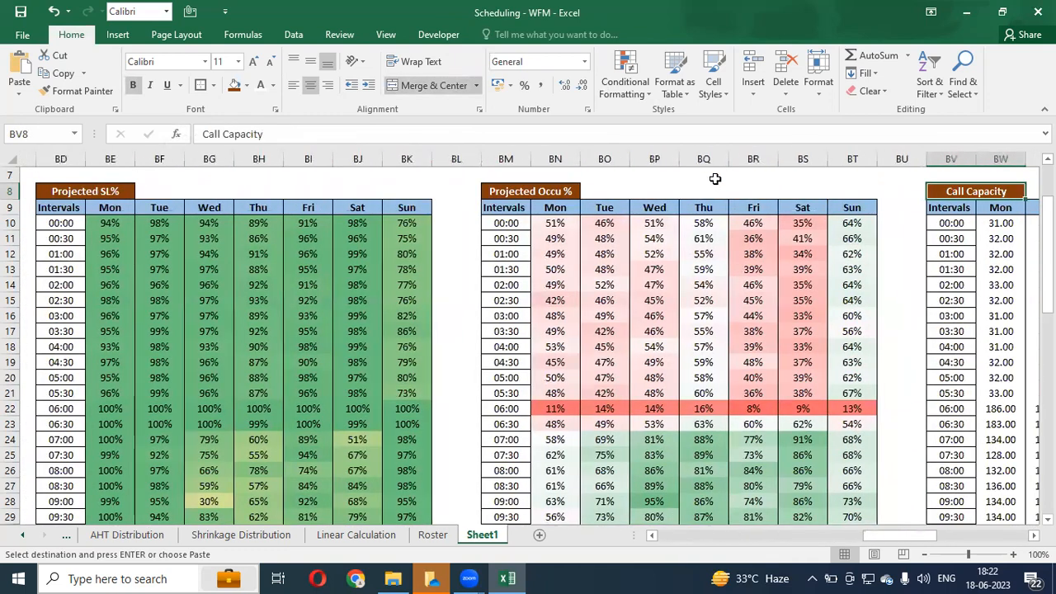
key(Right)
key(Right)
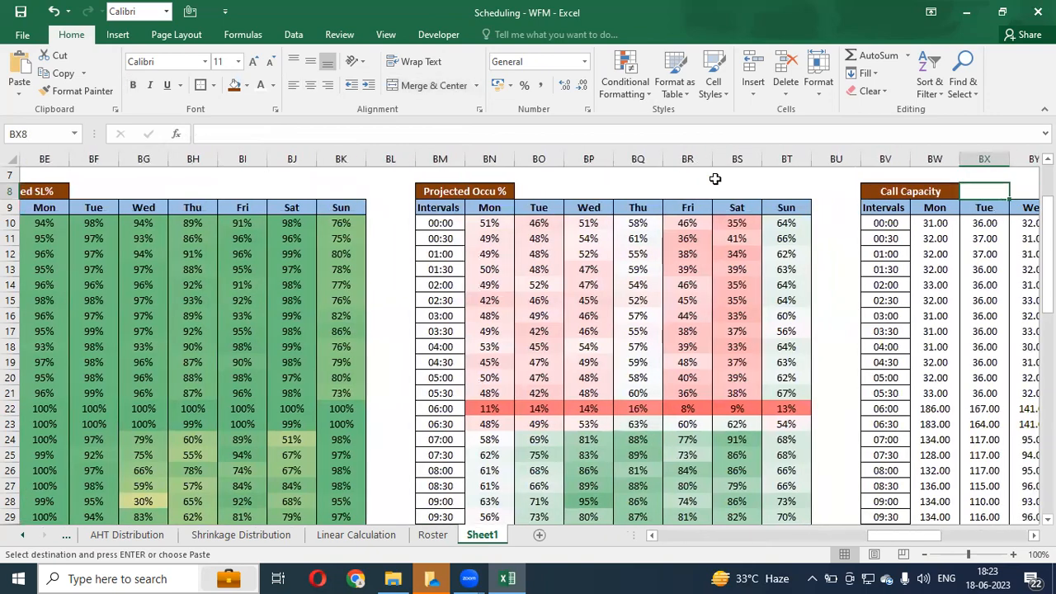
key(ctrl+Right)
key(ctrl+Right)
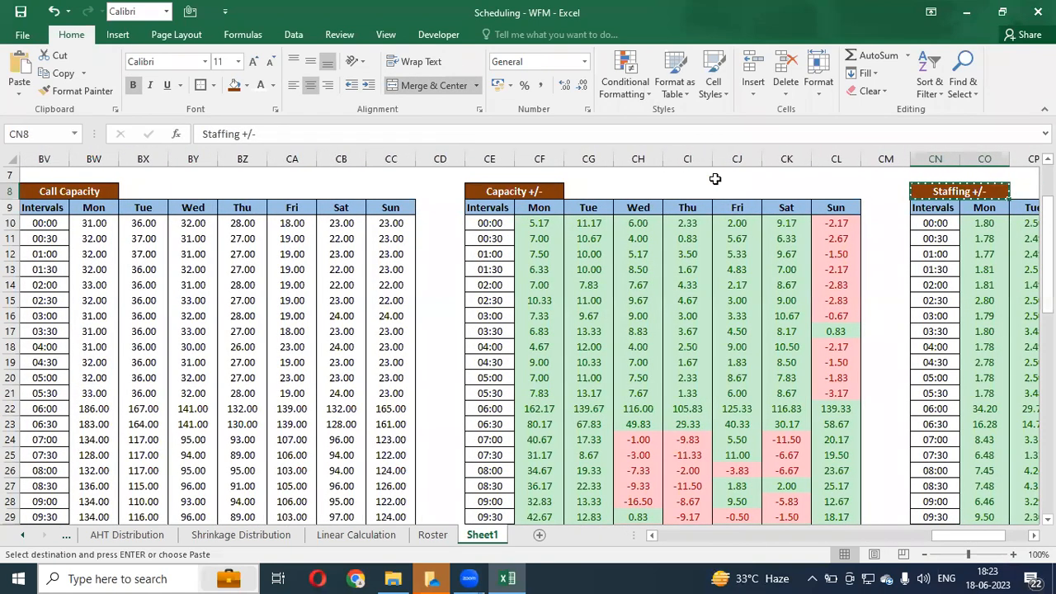
key(Escape)
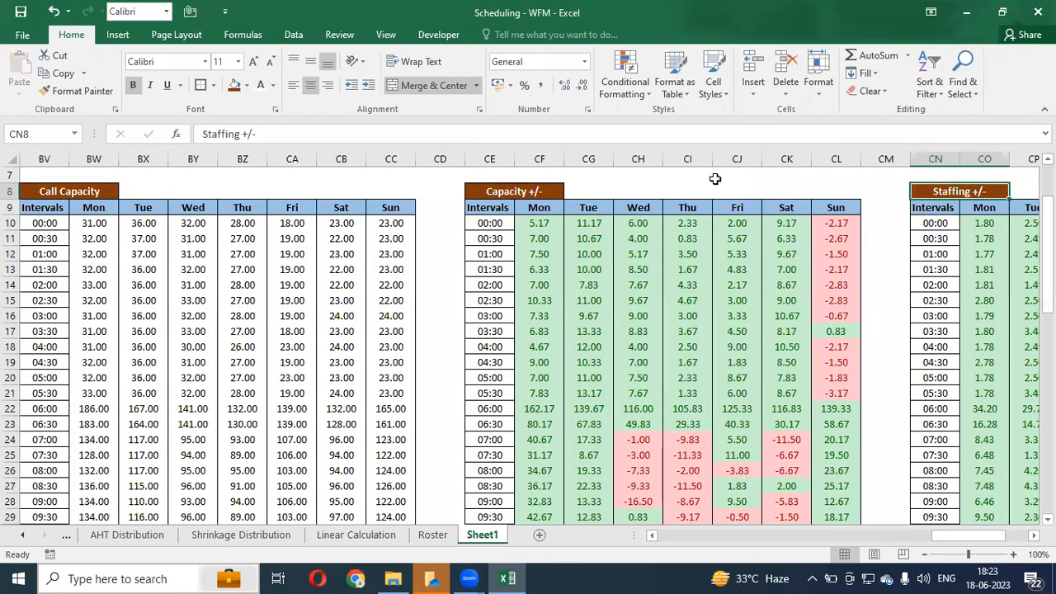
key(ctrl+Right)
key(ctrl+Left)
key(ctrl+Left)
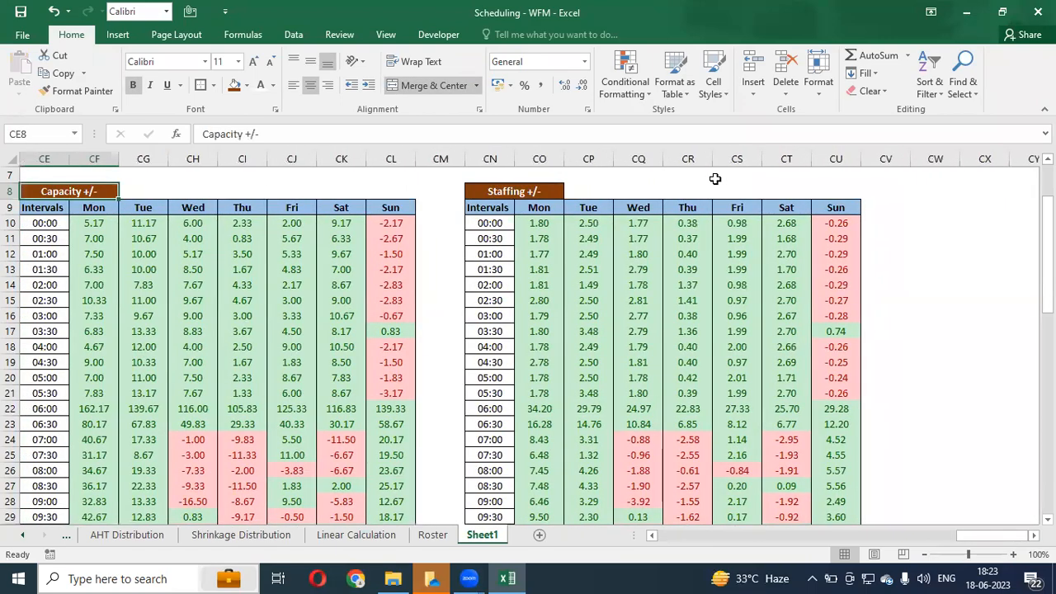
key(ctrl+Left)
key(ctrl+Left)
key(ctrl+Left)
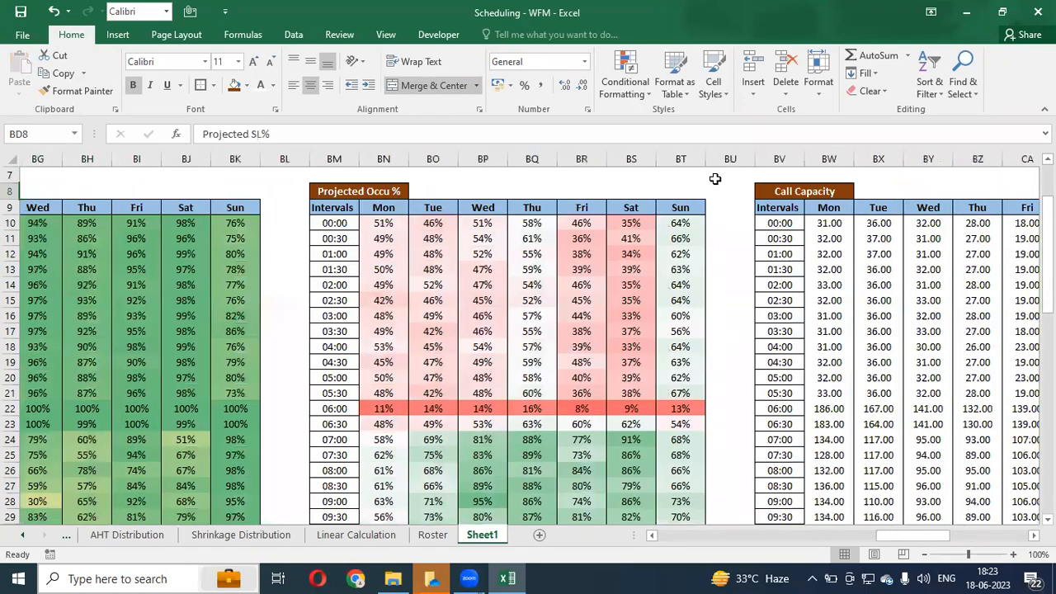
key(ctrl+Left)
key(Left)
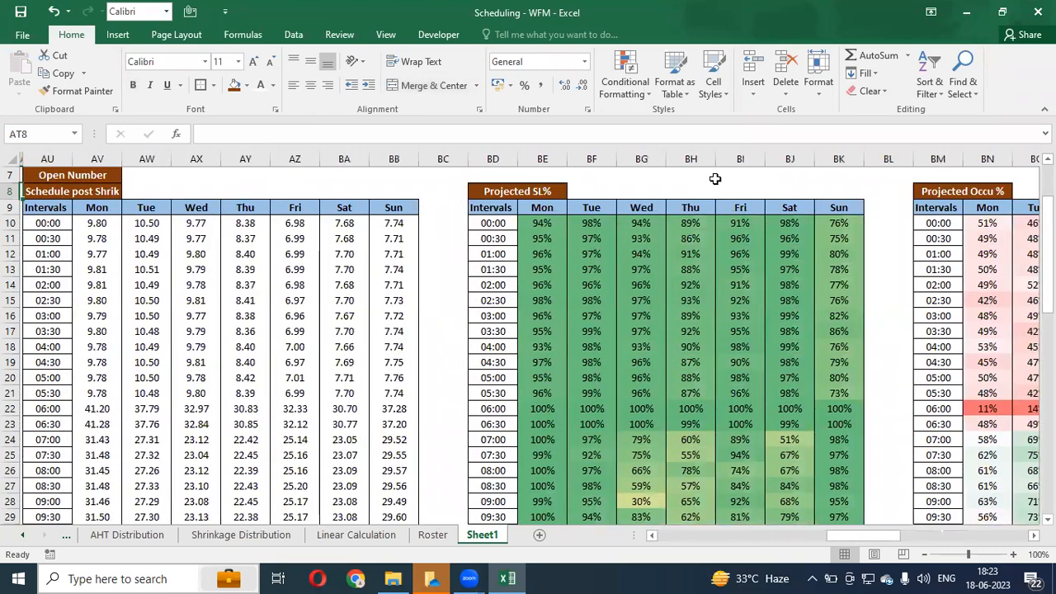
key(ctrl+Left)
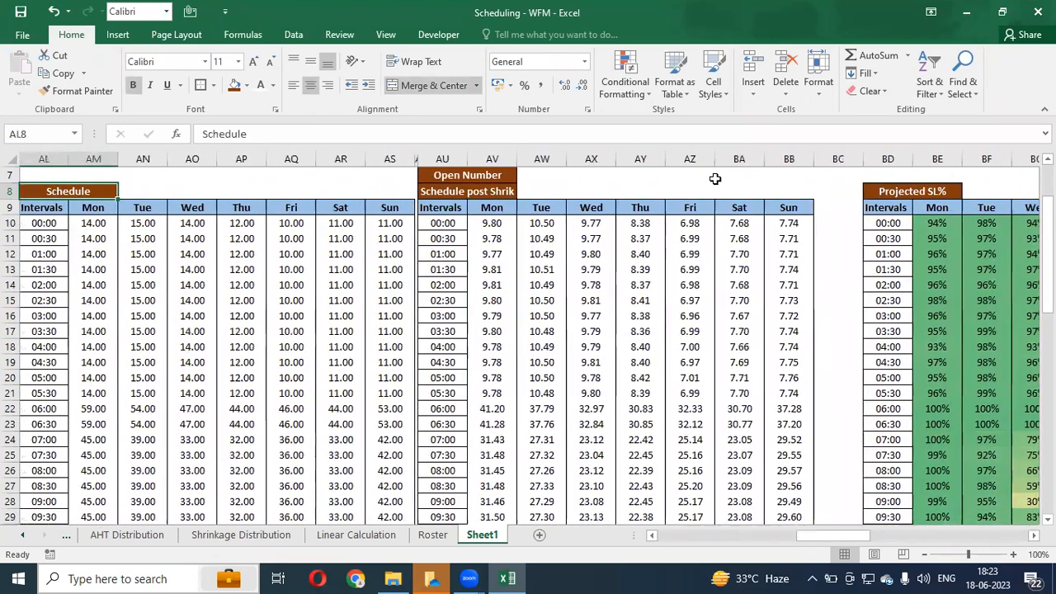
key(ctrl+Left)
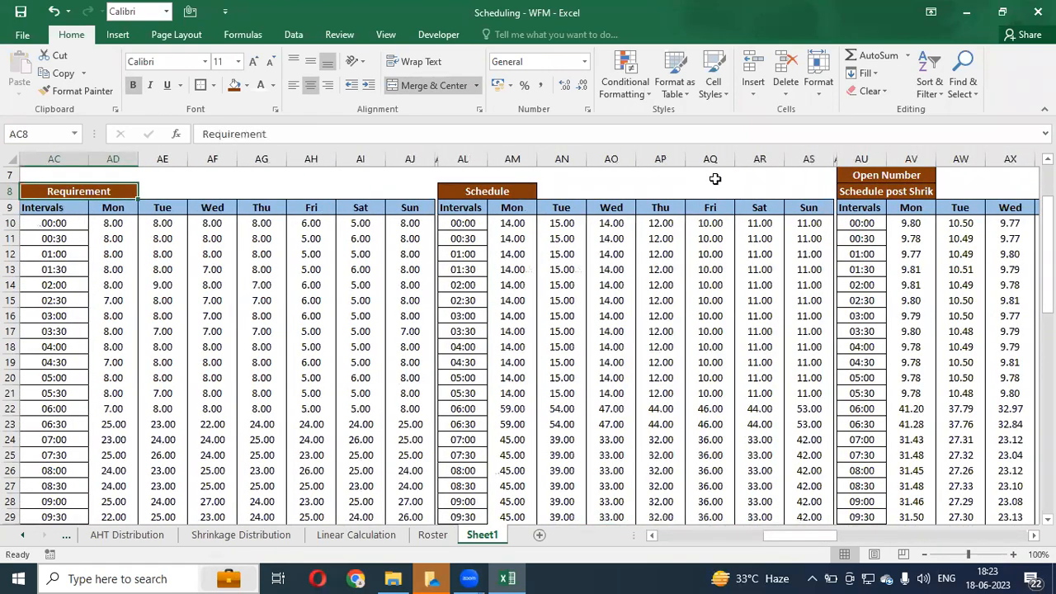
- Apply the dark brown-orange fill and white font to the Shrink% title and its value in T8:U8
key(ctrl+Left)
key(ctrl+Left)
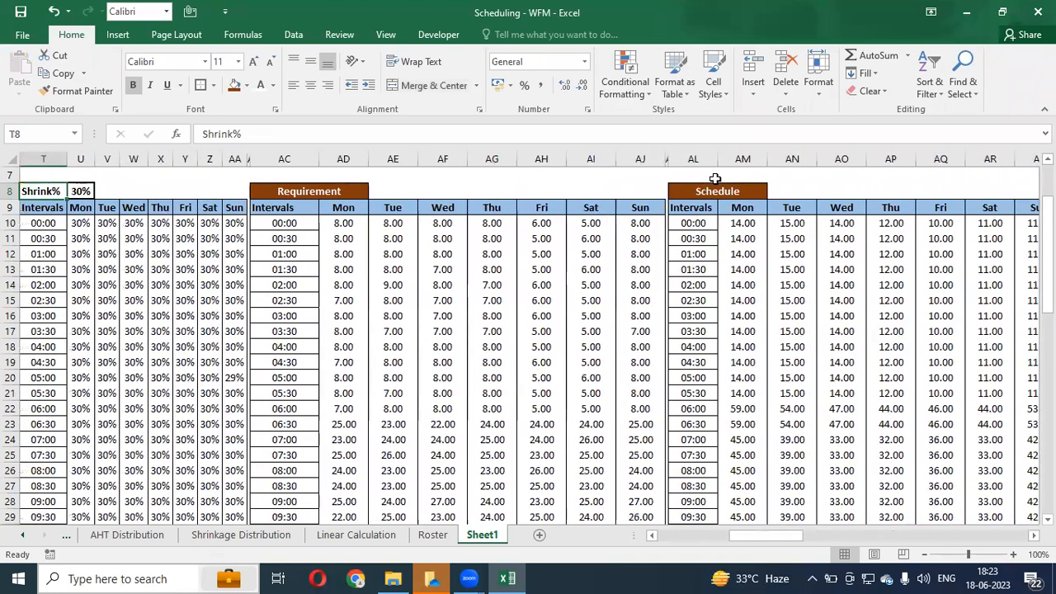
key(ctrl+shift+Right)
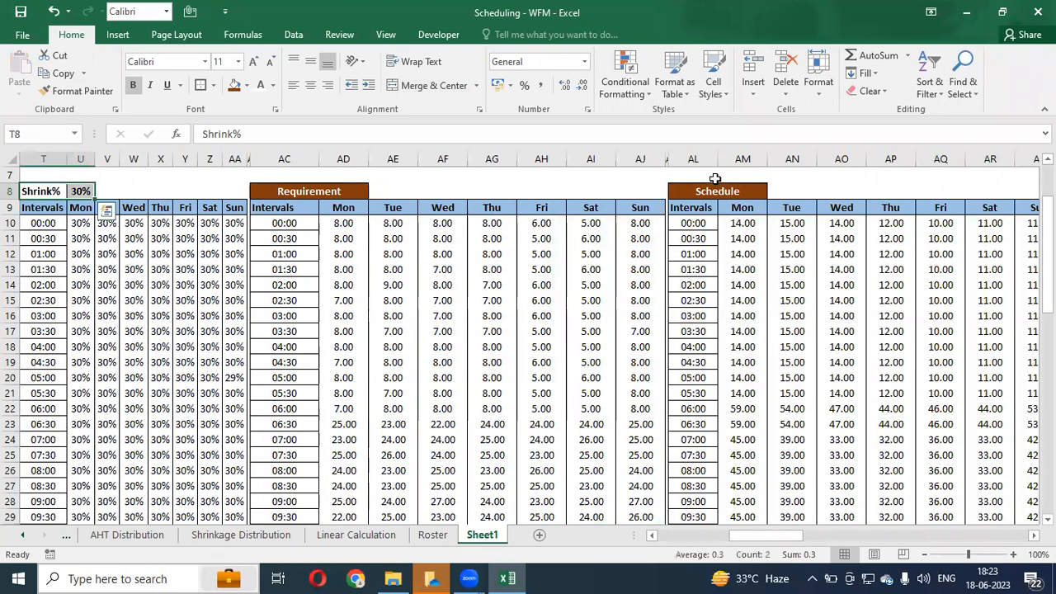
click(235, 86)
click(260, 86)
- Apply the dark brown-orange fill and white font to the AHT title and its value in K8:L8
key(ctrl+Left)
key(ctrl+Left)
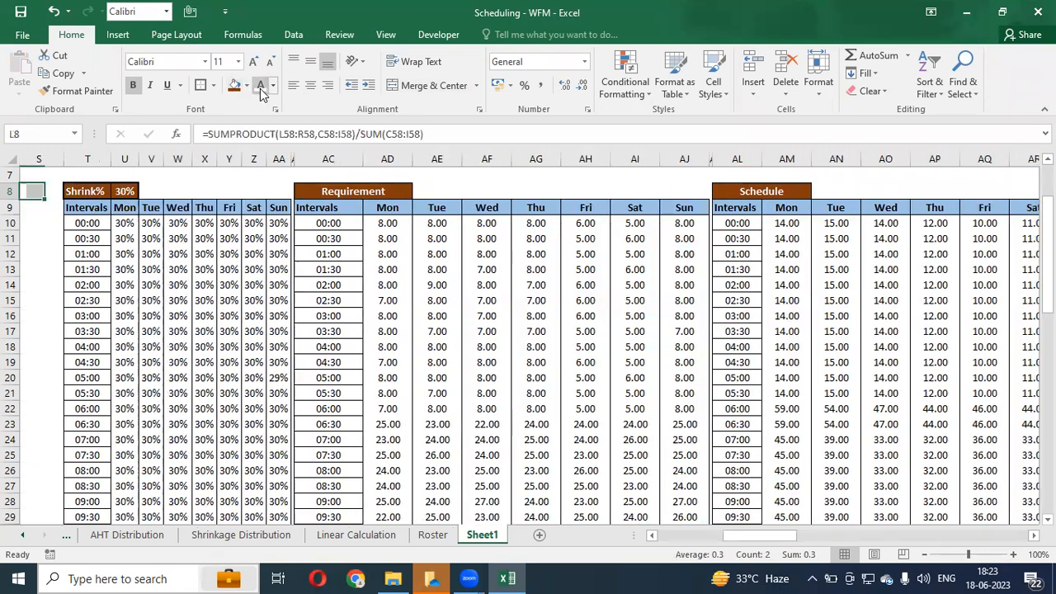
key(Right)
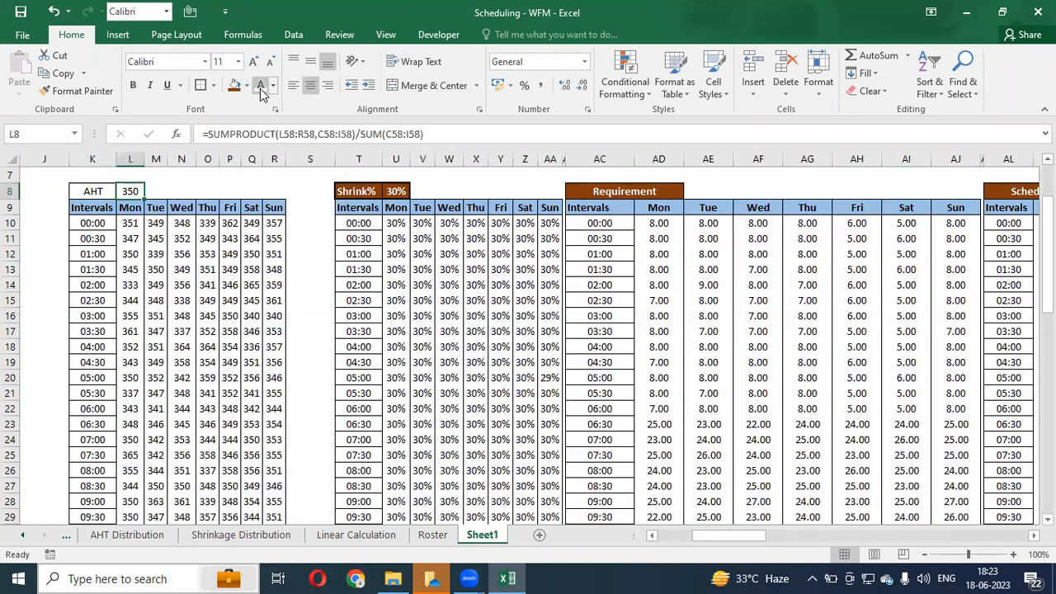
key(shift+Left)
click(235, 86)
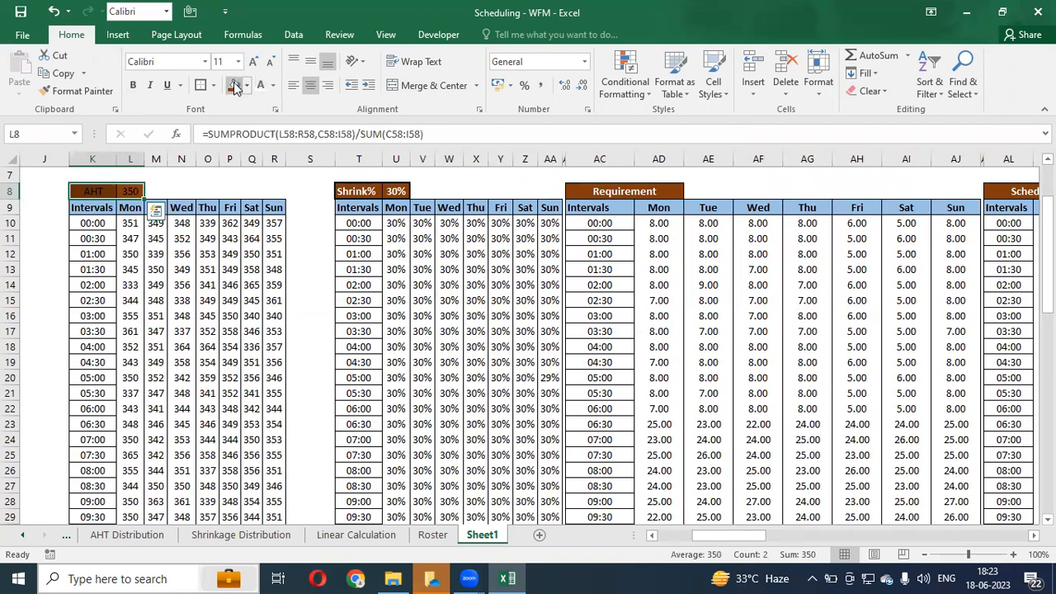
click(258, 87)
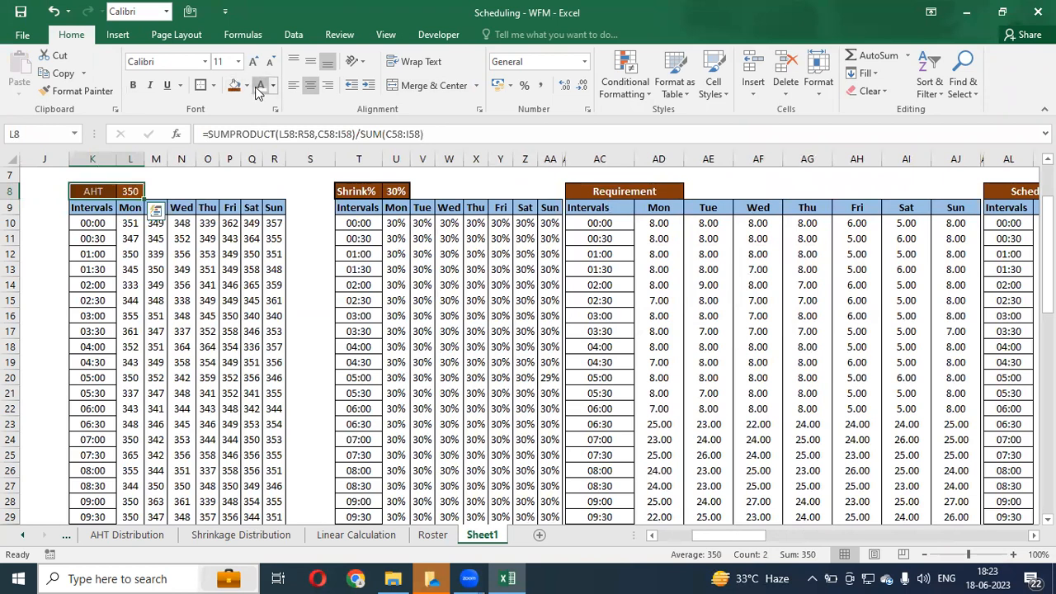
- Autofit the column widths across the whole of Sheet1
key(ctrl+Right)
key(Right)
key(Down)
key(Down)
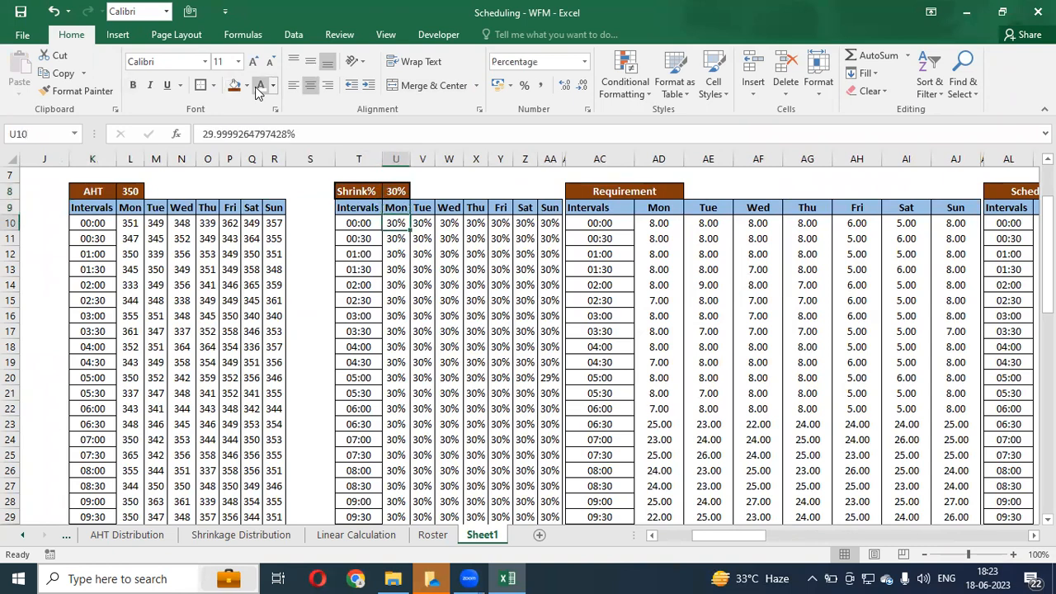
key(ctrl+a)
key(ctrl+a)
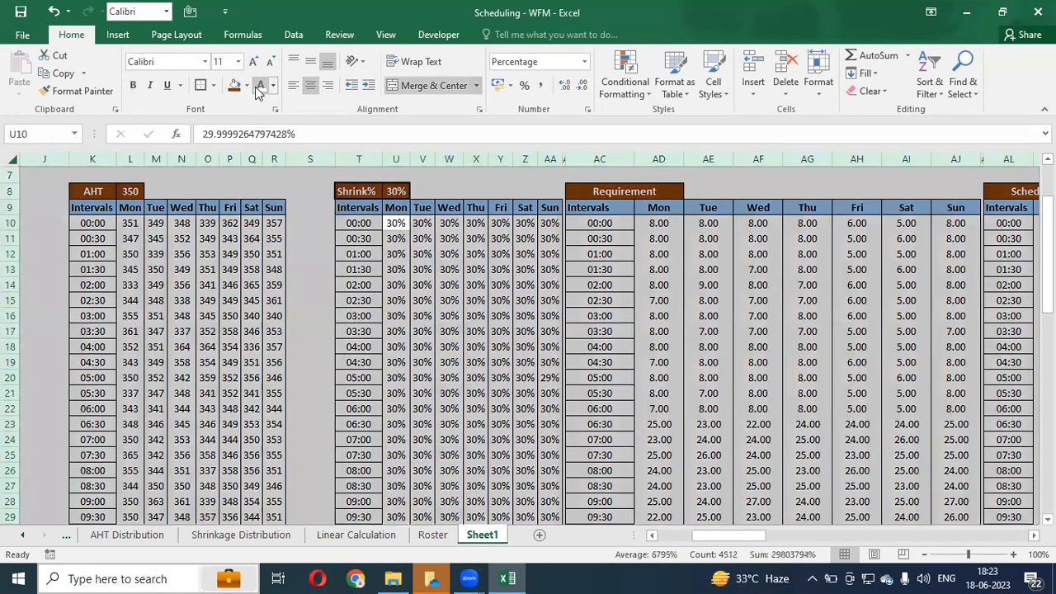
key(alt+h)
key(o)
key(i)
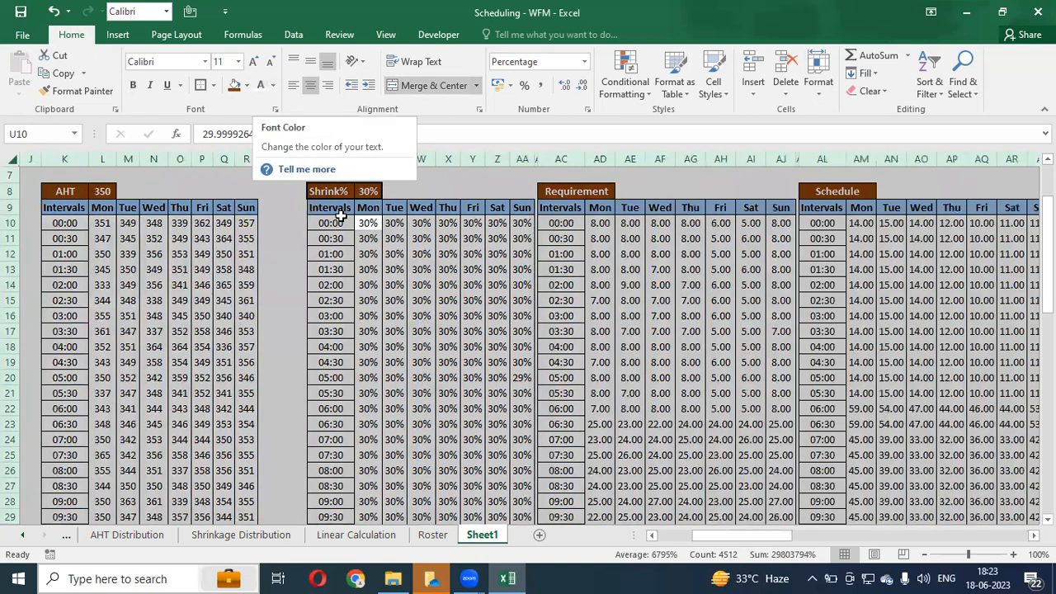
- Narrow the blank spacer column S between the AHT and Shrink% tables to a thin strip
drag(279, 250, 298, 199)
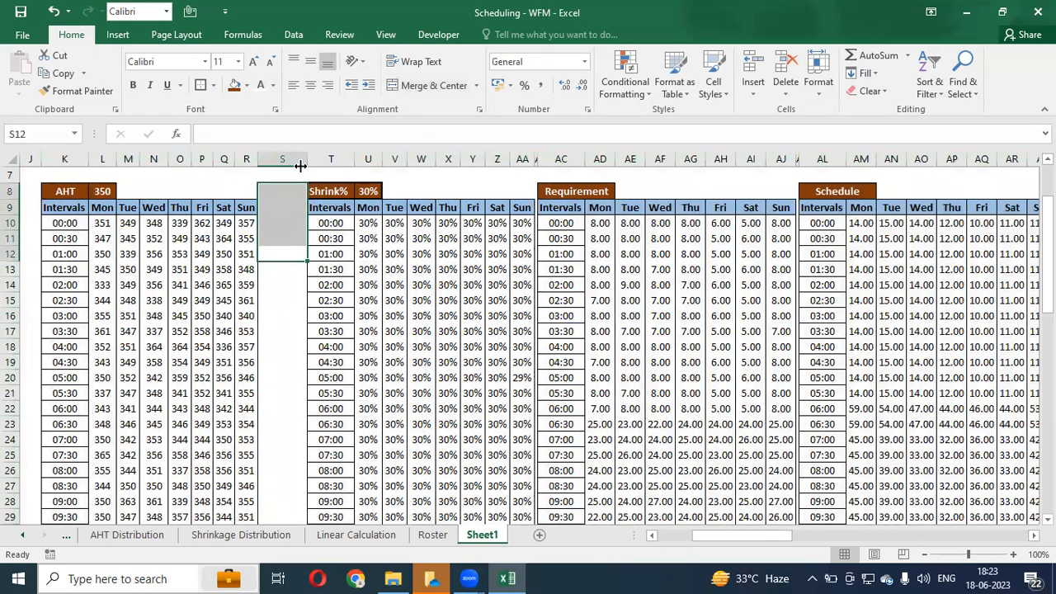
click(293, 158)
drag(305, 158, 261, 159)
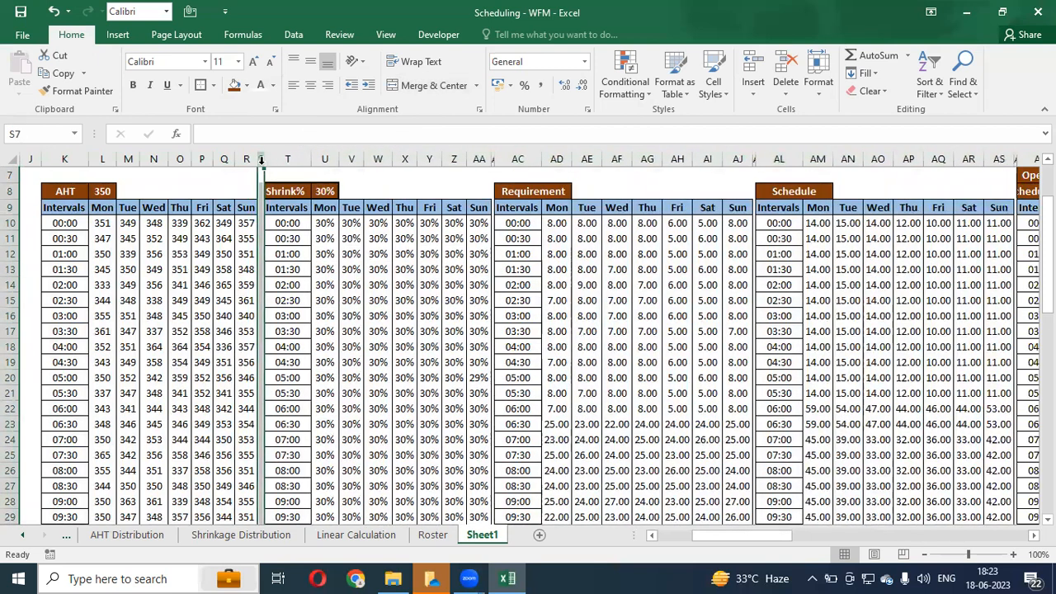
- Review the row 9 headers and table layout from Shrink% across to Staffing +/- and back to the Volume table
key(Down)
key(Down)
key(Right)
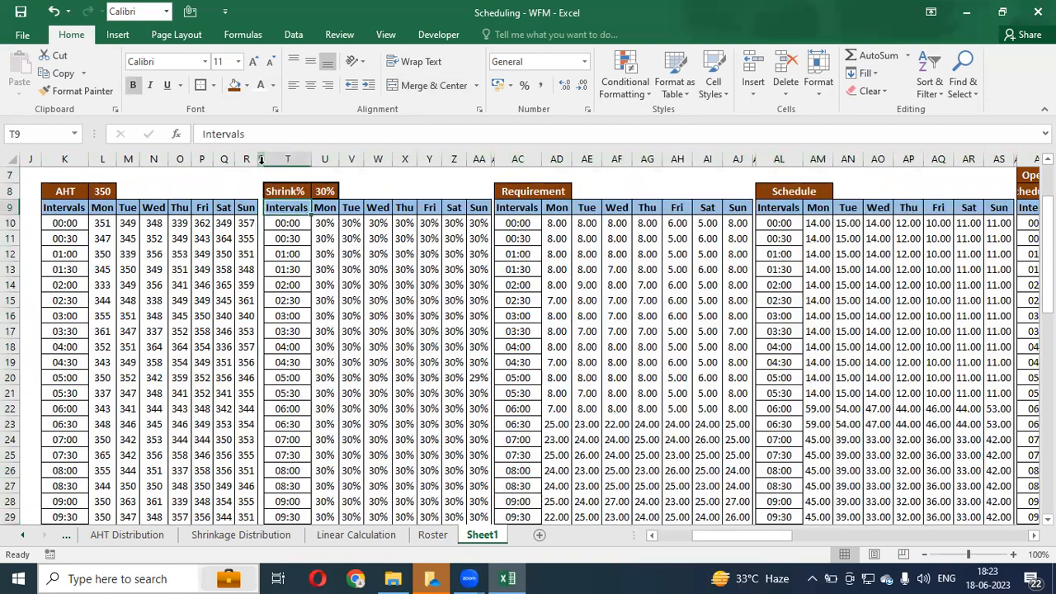
key(ctrl+Right)
key(ctrl+Right)
key(ctrl+Right)
key(ctrl+Right)
key(ctrl+Right)
key(ctrl+Right)
key(ctrl+Right)
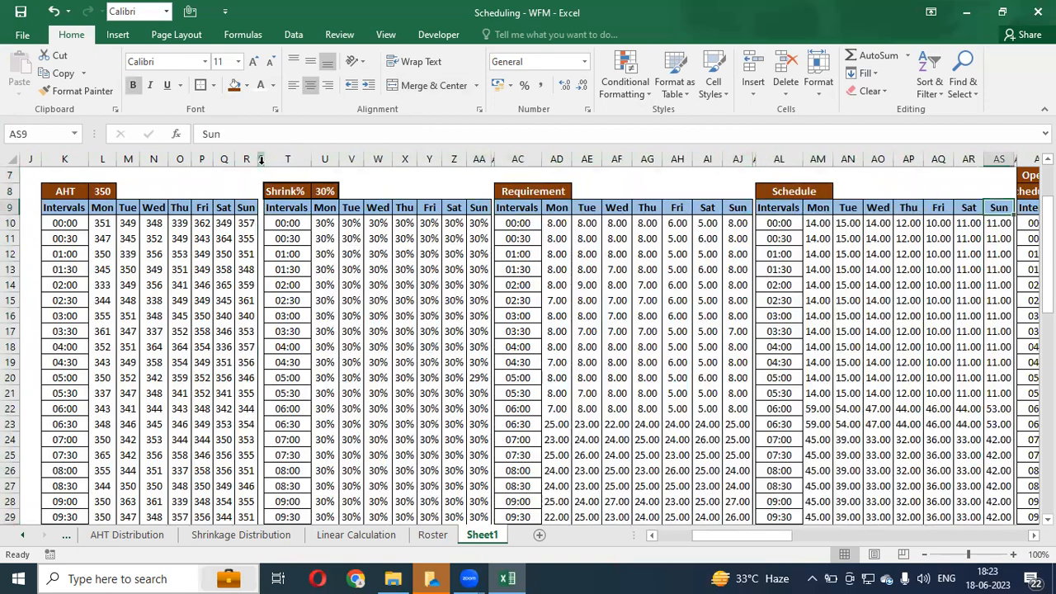
key(ctrl+Right)
key(ctrl+Right)
key(ctrl+Right)
key(ctrl+Right)
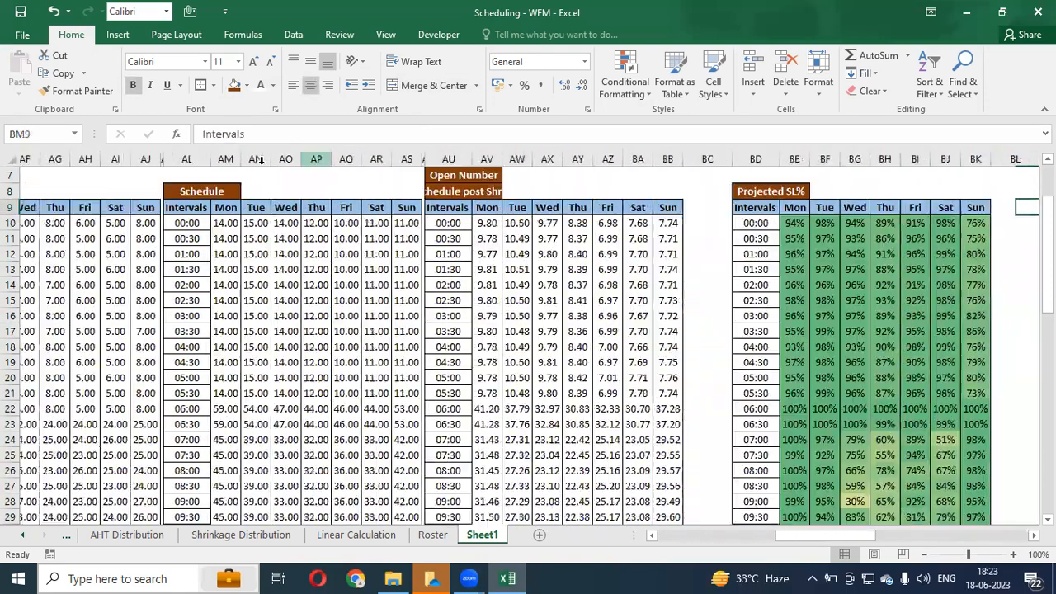
key(ctrl+Right)
key(ctrl+Right)
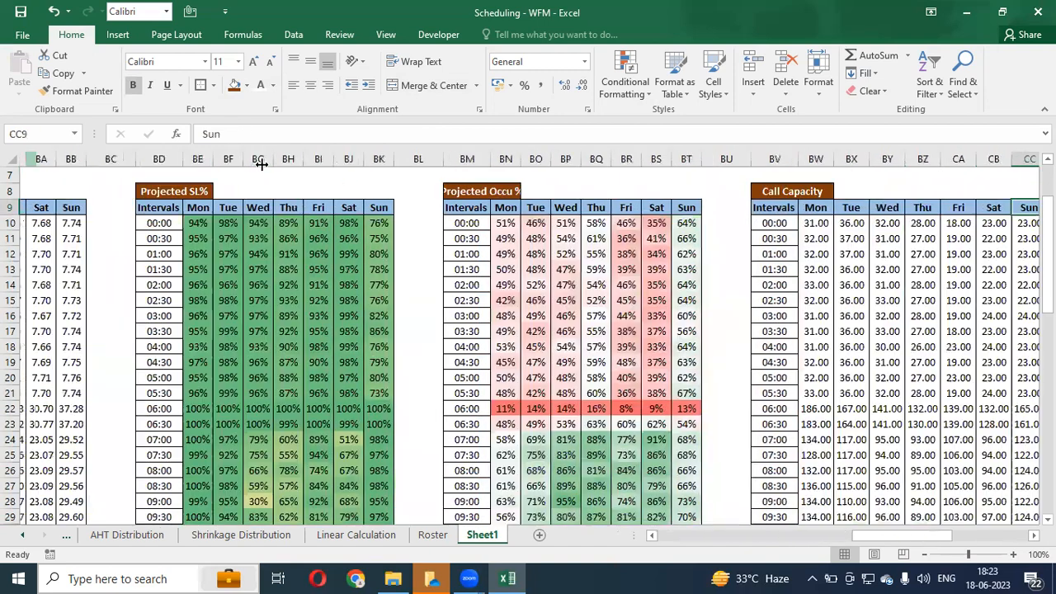
key(ctrl+Right)
key(ctrl+Right)
key(ctrl+Right)
key(Right)
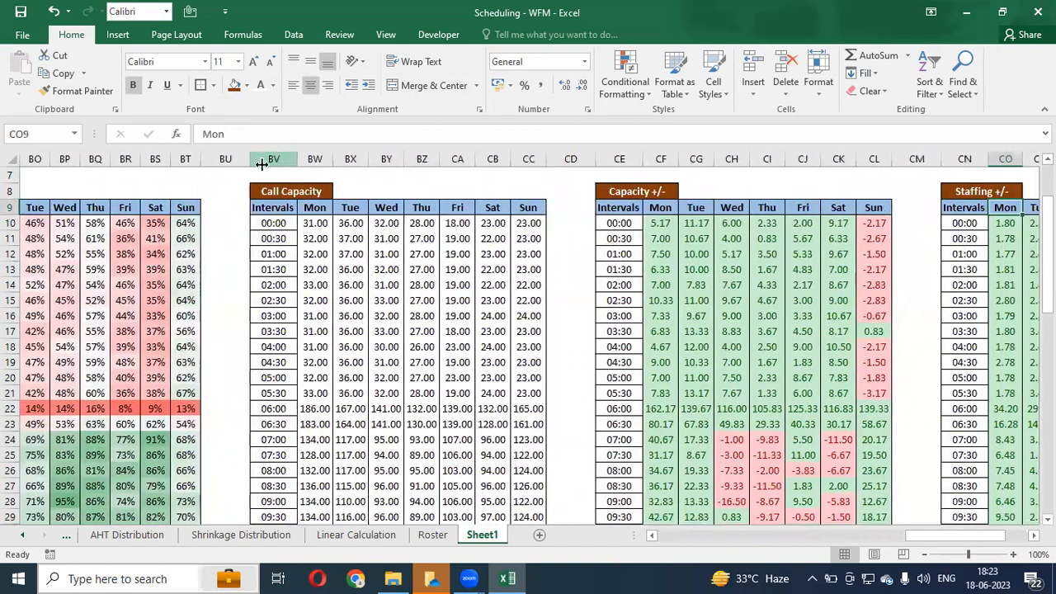
key(ctrl+Right)
key(Right)
key(ctrl+Left)
key(ctrl+Left)
key(ctrl+Left)
key(ctrl+Left)
key(ctrl+Left)
key(ctrl+Left)
key(ctrl+Left)
key(ctrl+Left)
key(ctrl+Left)
key(ctrl+Left)
key(ctrl+Left)
key(ctrl+Left)
key(ctrl+Left)
key(ctrl+Left)
key(ctrl+Left)
key(ctrl+Left)
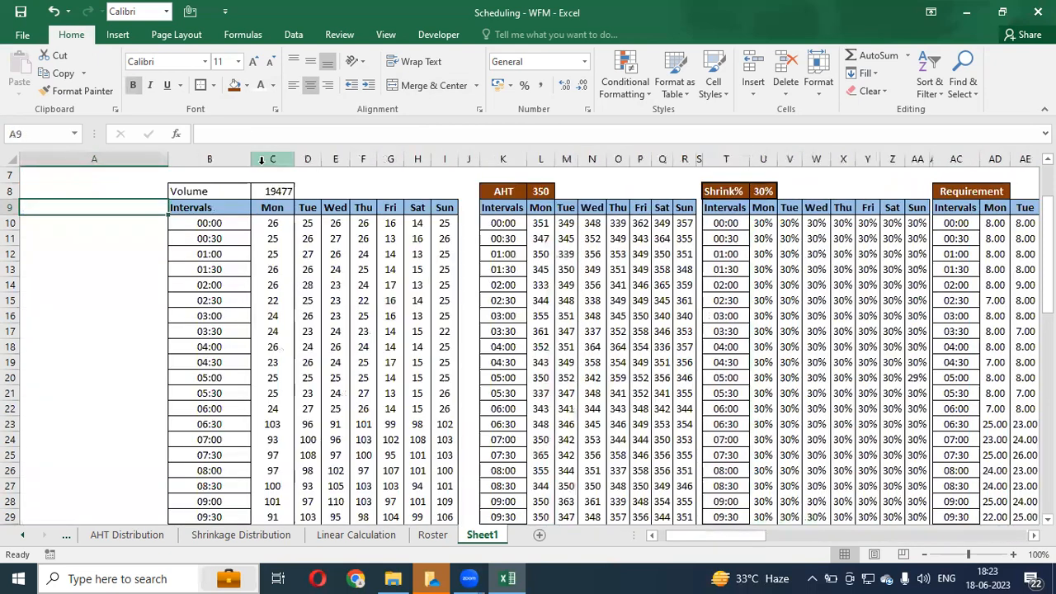
- Format the Volume title and its value in B8:C8 with the dark brown-orange fill, bold white font and centered alignment
key(Right)
key(Up)
key(shift+Right)
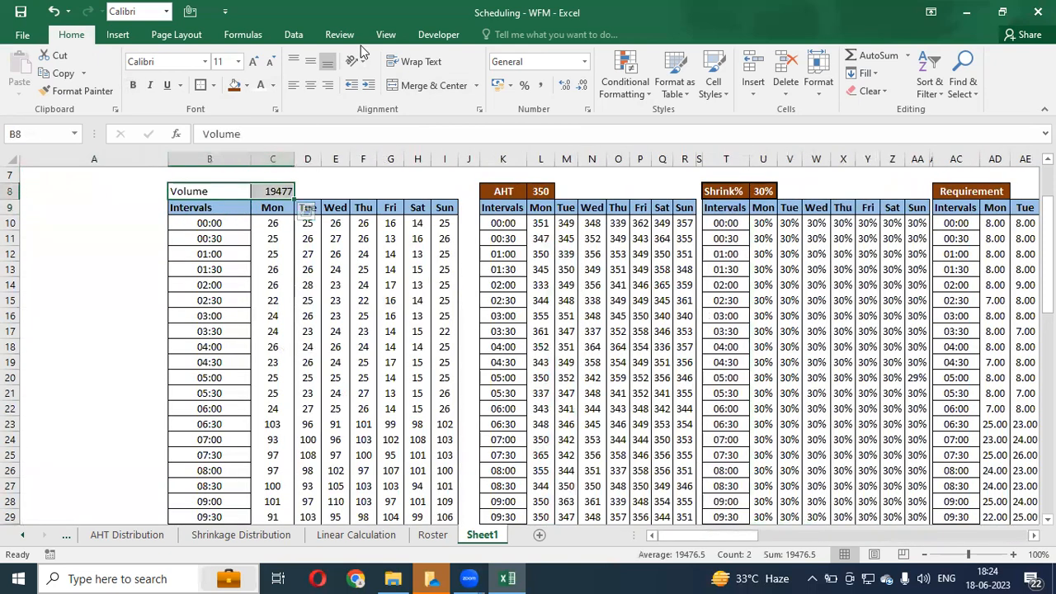
click(234, 86)
click(260, 85)
key(ctrl+b)
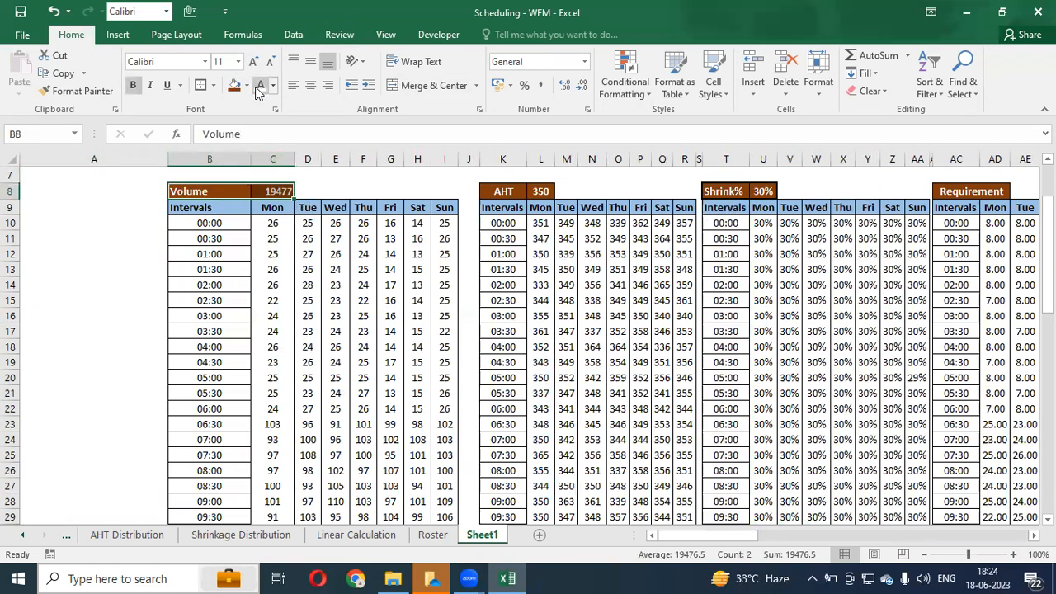
key(alt+h)
key(a)
key(c)
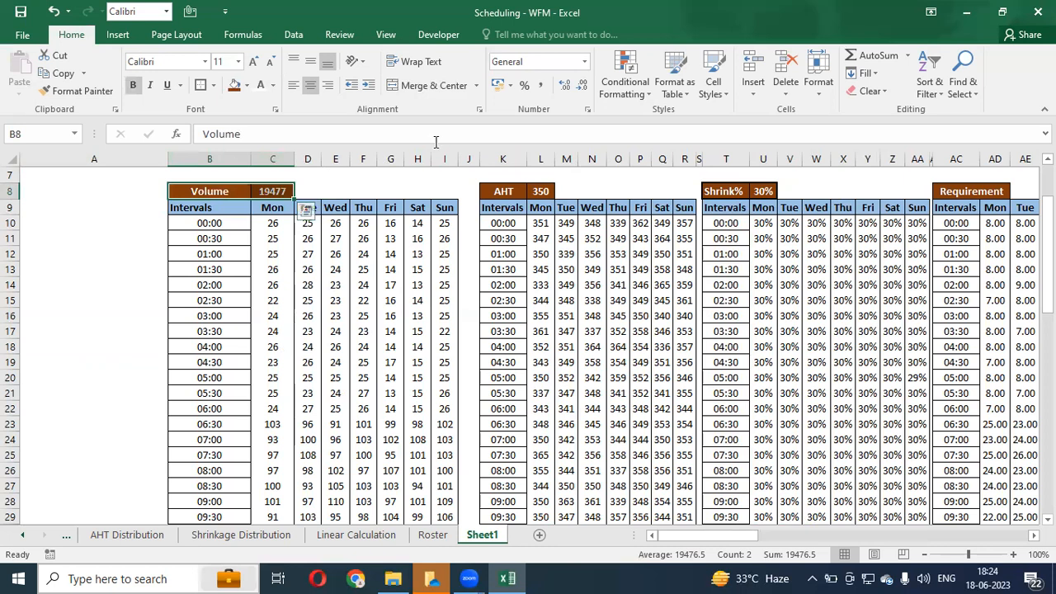
- Narrow the blank spacer column J between the Volume and AHT tables to a thin strip
drag(475, 161, 464, 166)
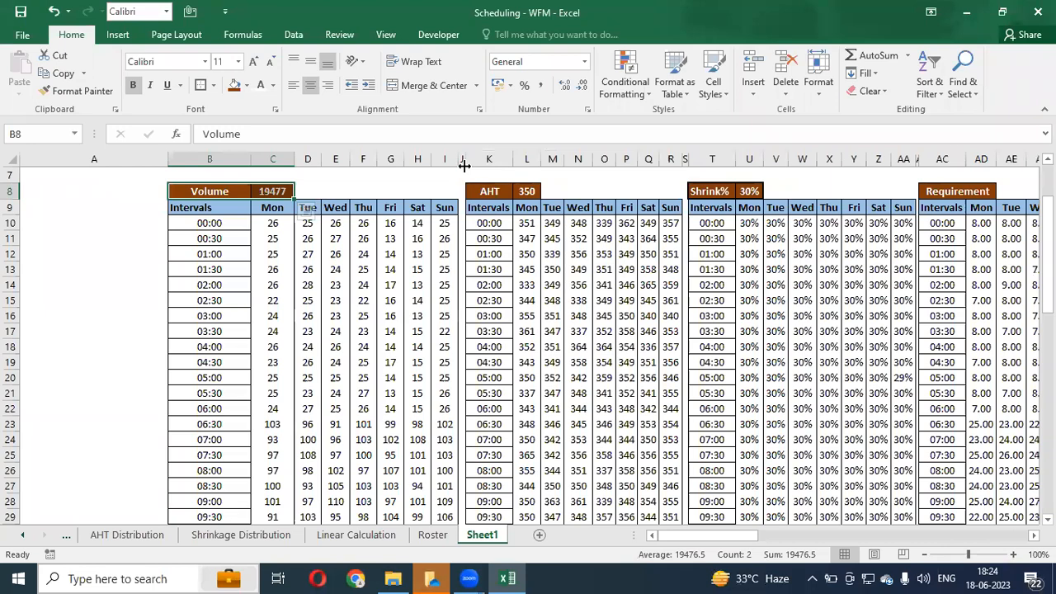
key(Down)
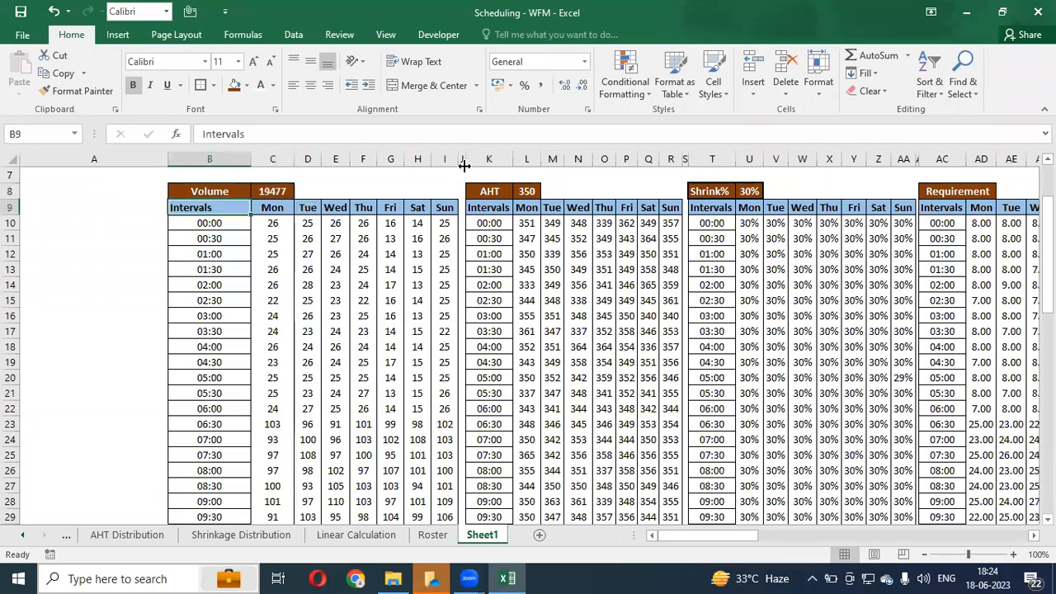
- Reorder the worksheets so that Sheet1 comes directly before the Roster sheet
click(433, 536)
drag(502, 544, 504, 541)
click(449, 544)
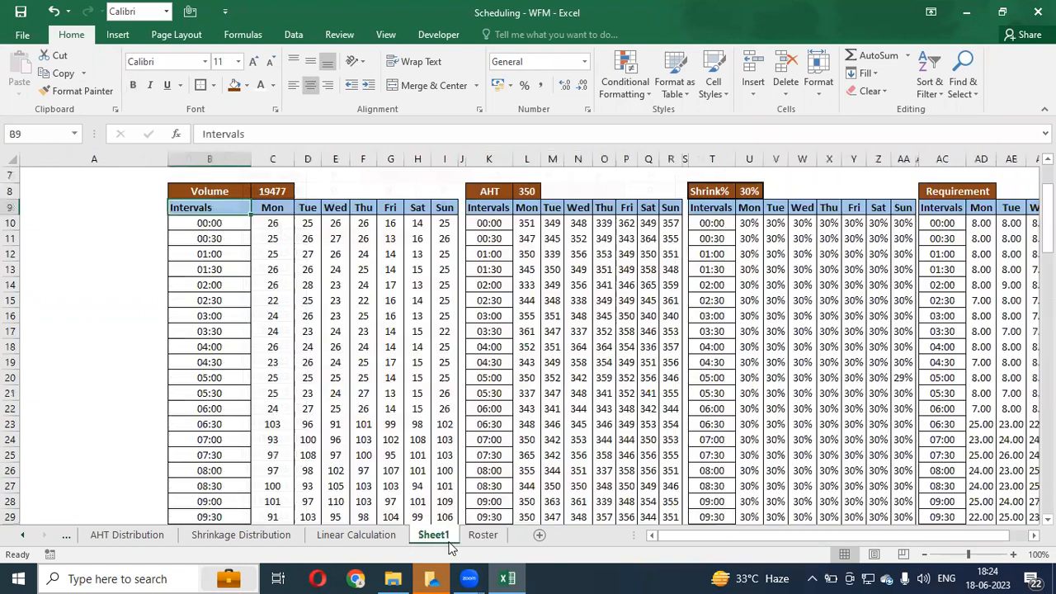
- Give the Balance Scheduling Approach label in A62 a dark orange fill and white font
key(Down)
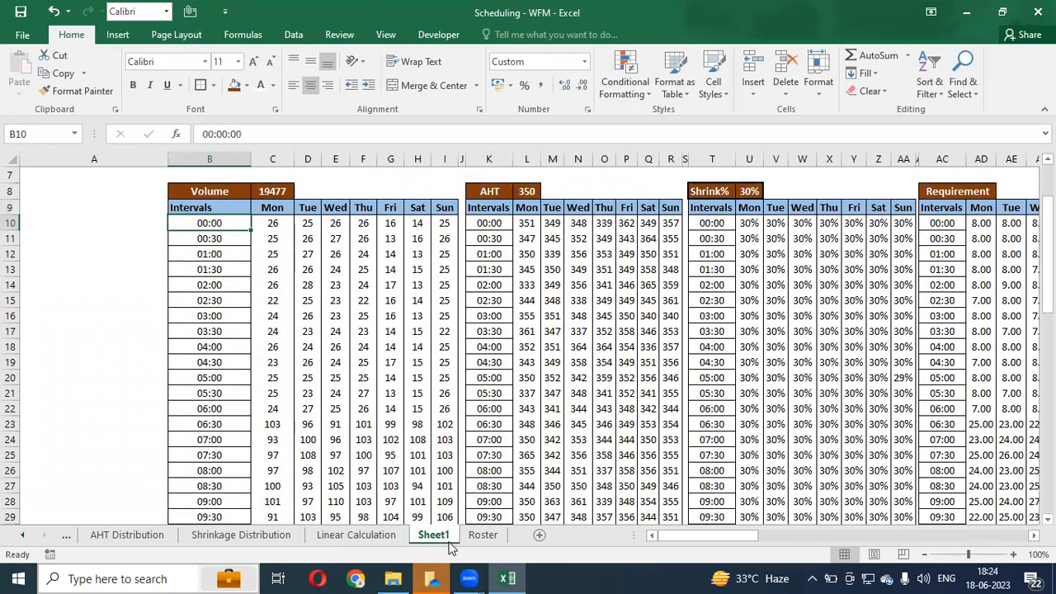
key(Right)
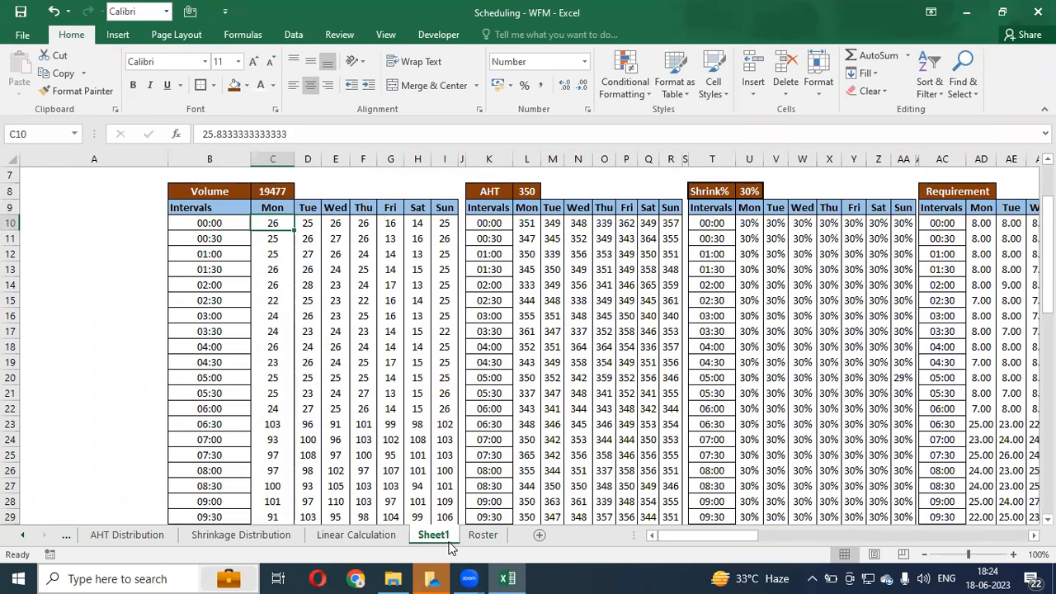
key(ctrl+Down)
key(Down)
key(Down)
key(Down)
key(Down)
key(Down)
key(Down)
key(Down)
key(Down)
key(Down)
key(Down)
key(Down)
key(Down)
key(Down)
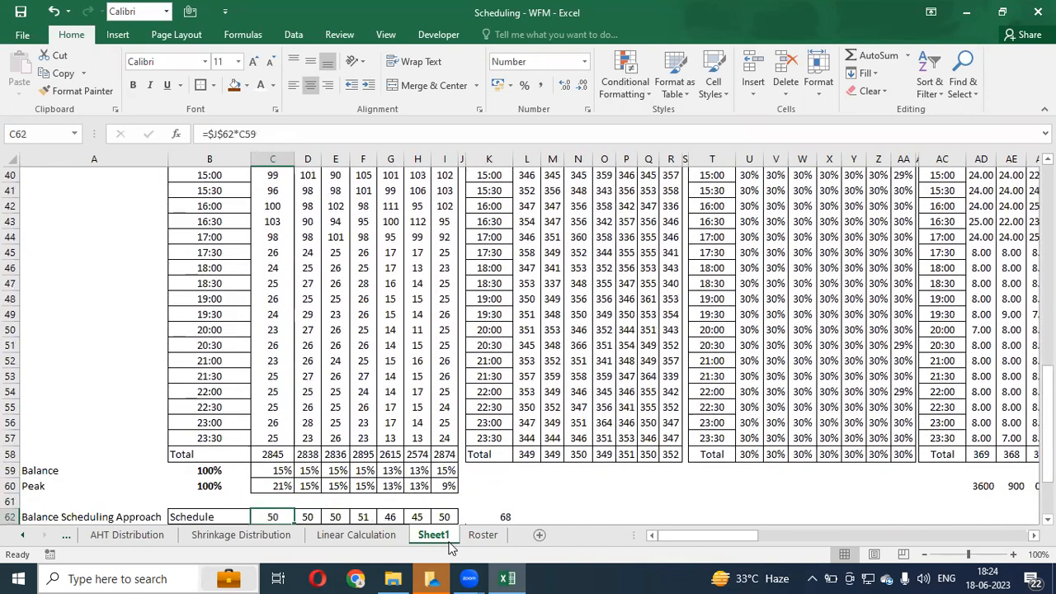
key(Up)
key(Up)
key(Up)
key(Up)
key(Up)
key(Up)
key(Up)
key(Up)
key(Up)
key(Up)
key(Up)
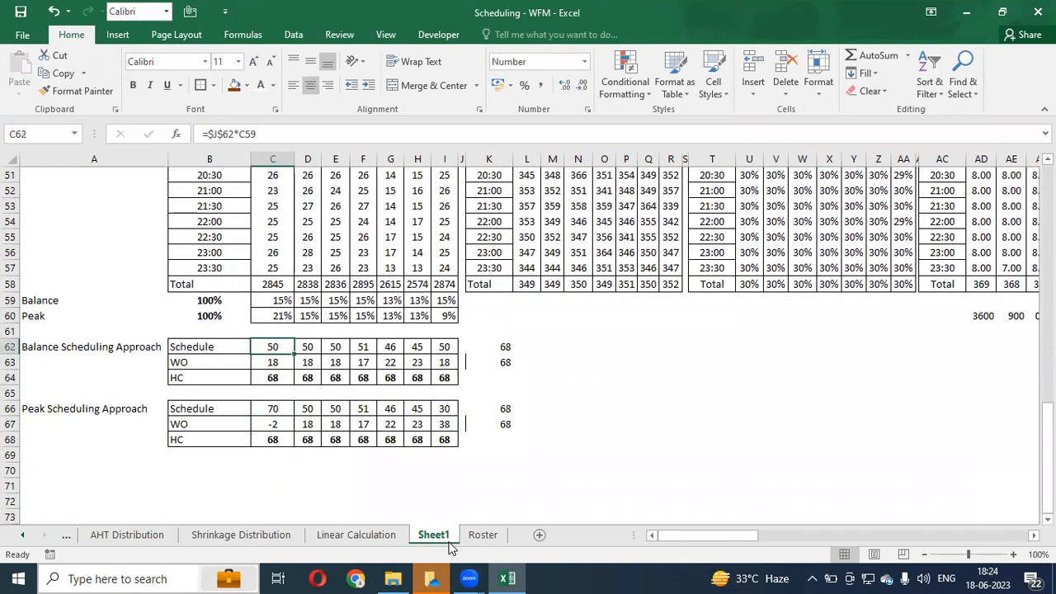
key(Left)
key(Left)
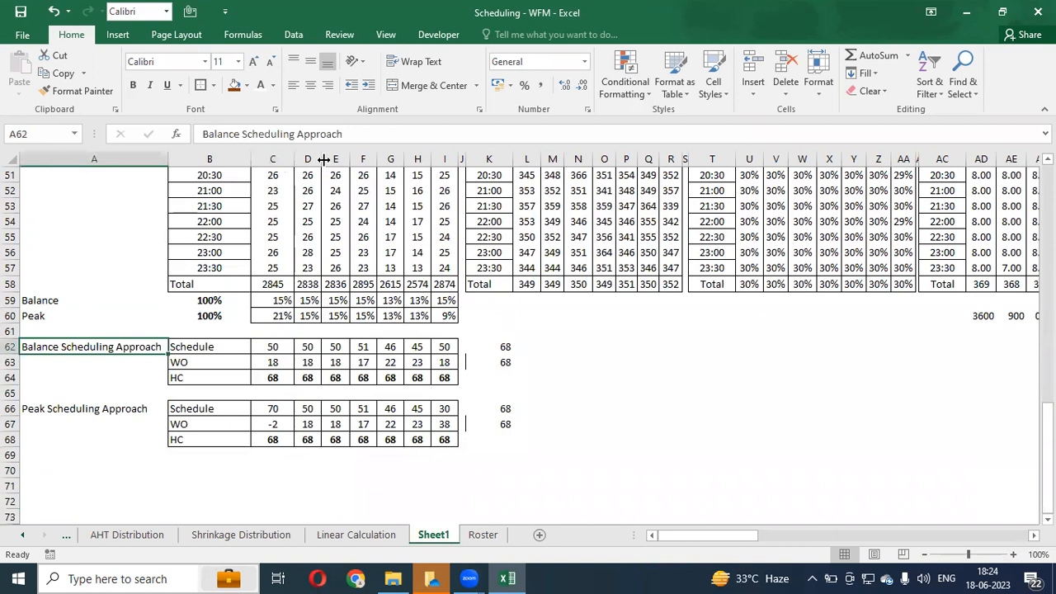
click(246, 85)
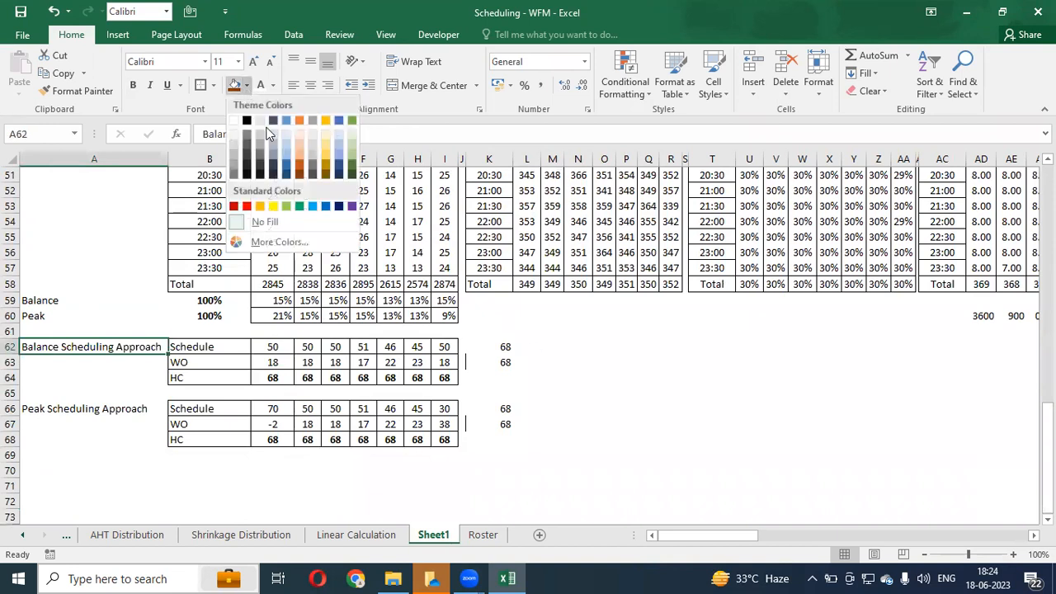
click(297, 165)
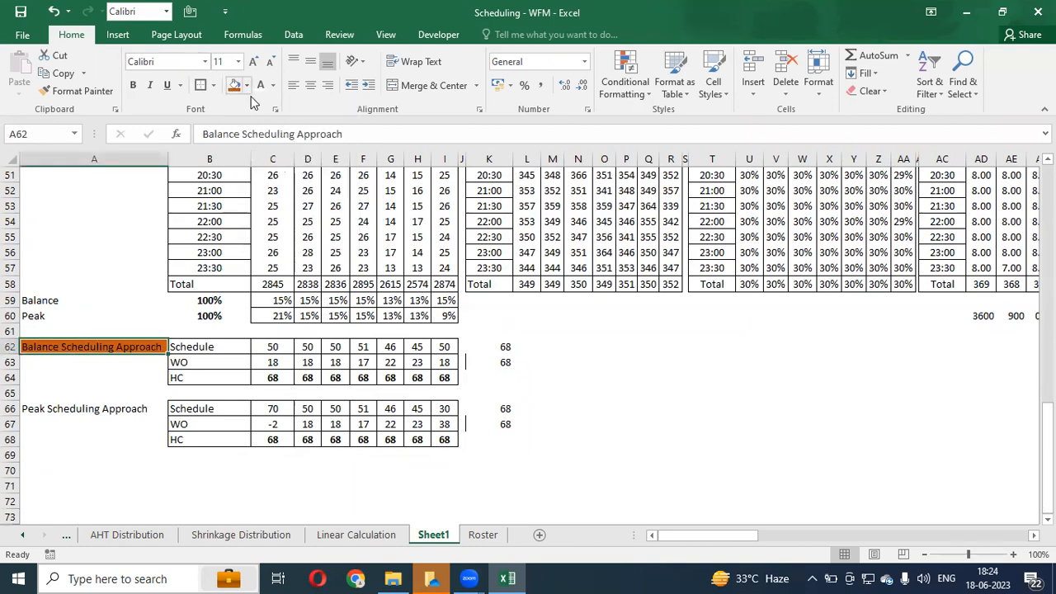
click(360, 151)
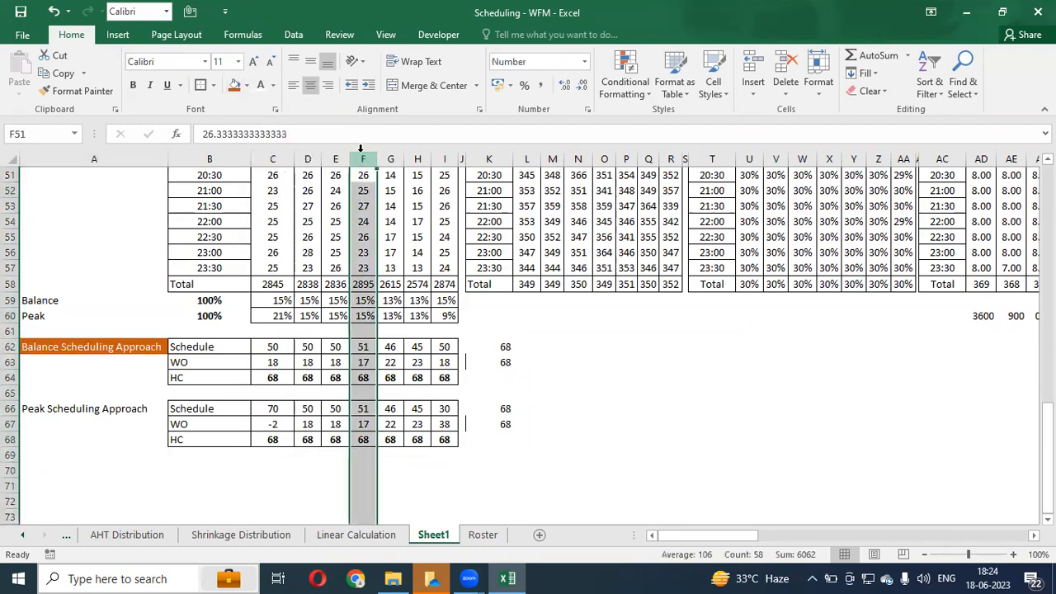
- Examine the finished table headers in row 9, from the Volume table across to the Capacity +/- table
key(ctrl+Up)
key(Up)
key(Up)
key(Up)
key(Up)
key(Up)
key(Down)
key(Down)
key(Down)
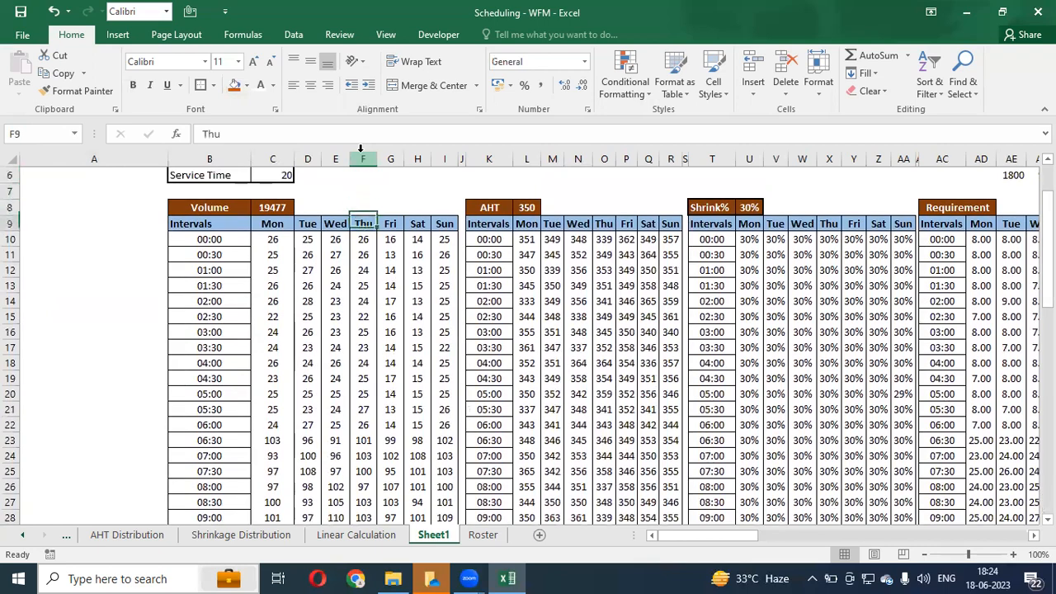
key(ctrl+Right)
key(ctrl+Right)
key(ctrl+Right)
key(ctrl+Right)
key(ctrl+Right)
key(ctrl+Right)
key(ctrl+Right)
key(ctrl+Right)
key(ctrl+Right)
key(ctrl+Right)
key(ctrl+Right)
key(ctrl+Right)
key(ctrl+Right)
key(ctrl+Right)
key(ctrl+Right)
key(ctrl+Left)
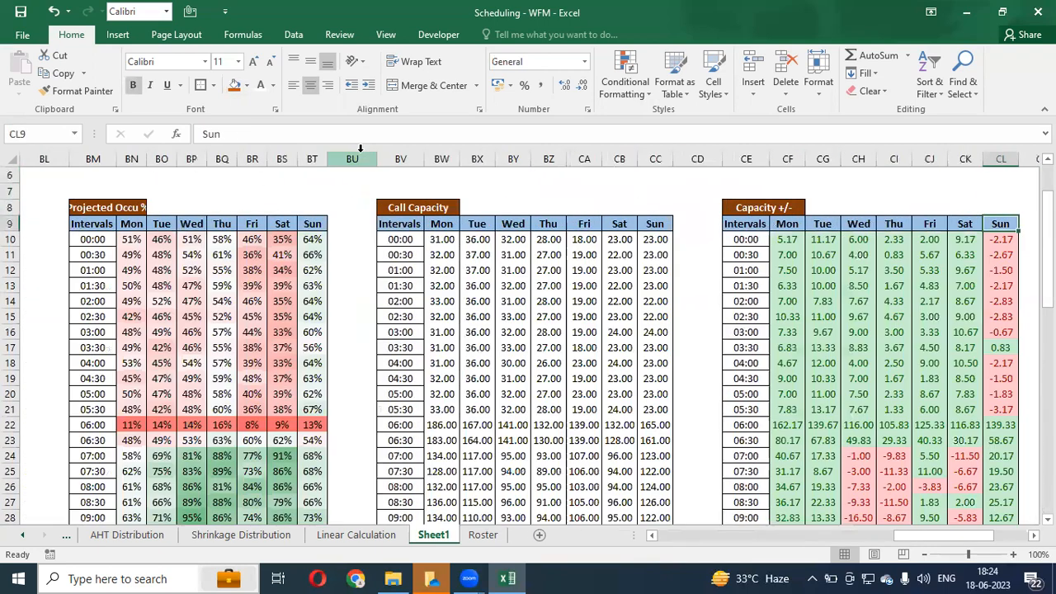
- Examine the Call Capacity table's interval rows down to 14:30 and back up to 09:00
key(Down)
key(Down)
key(Down)
key(Down)
key(Down)
key(Down)
key(Down)
key(Down)
key(Down)
key(Down)
key(Down)
key(Down)
key(Down)
key(Down)
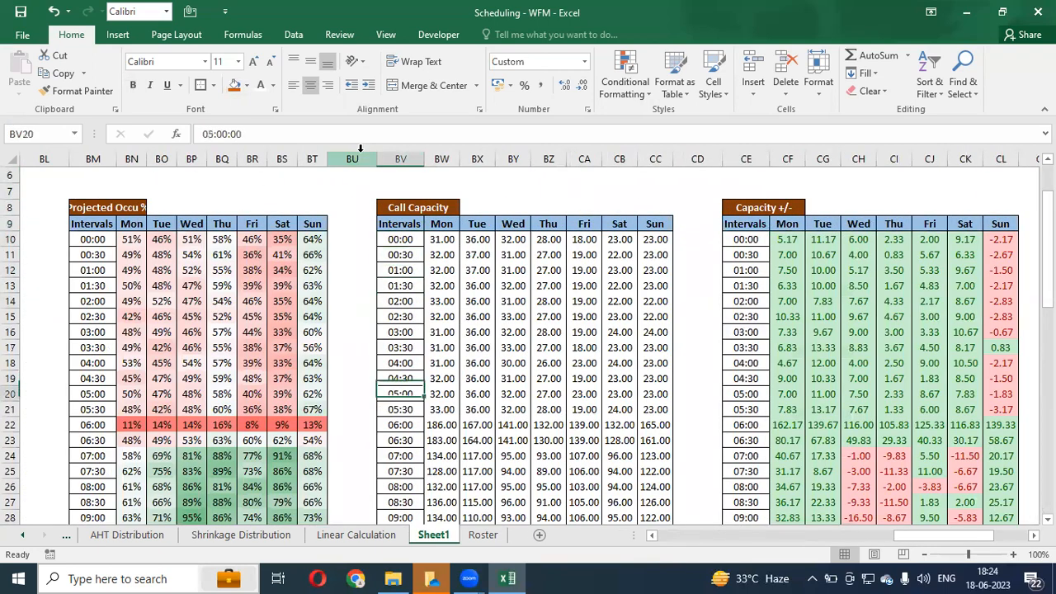
key(Down)
key(Down)
key(Down)
key(Down)
key(Down)
key(Down)
key(Down)
key(Down)
key(Down)
key(Down)
key(Down)
key(Down)
key(Down)
key(Down)
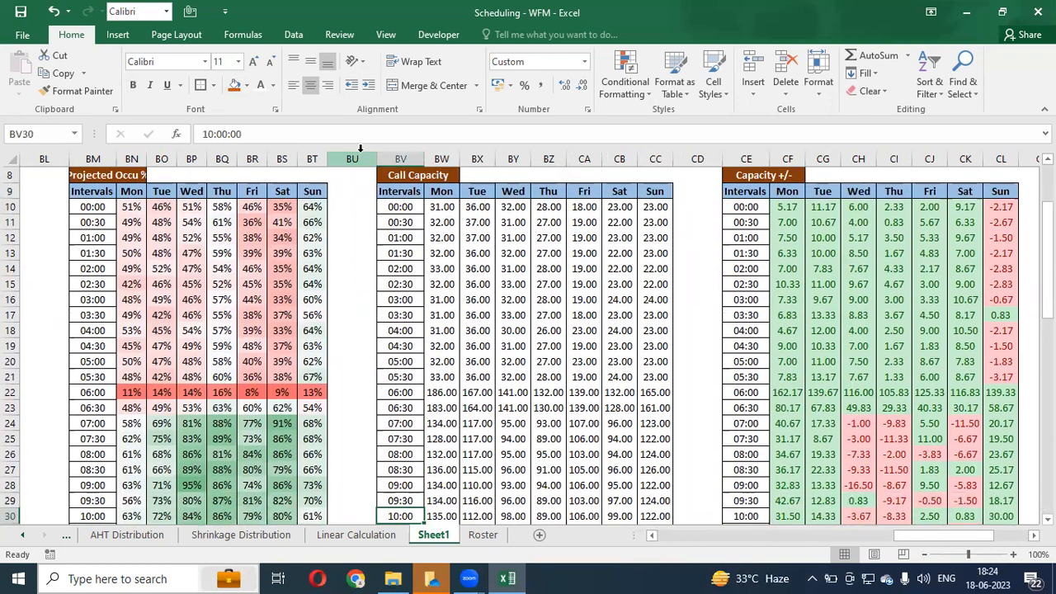
key(Down)
key(Down)
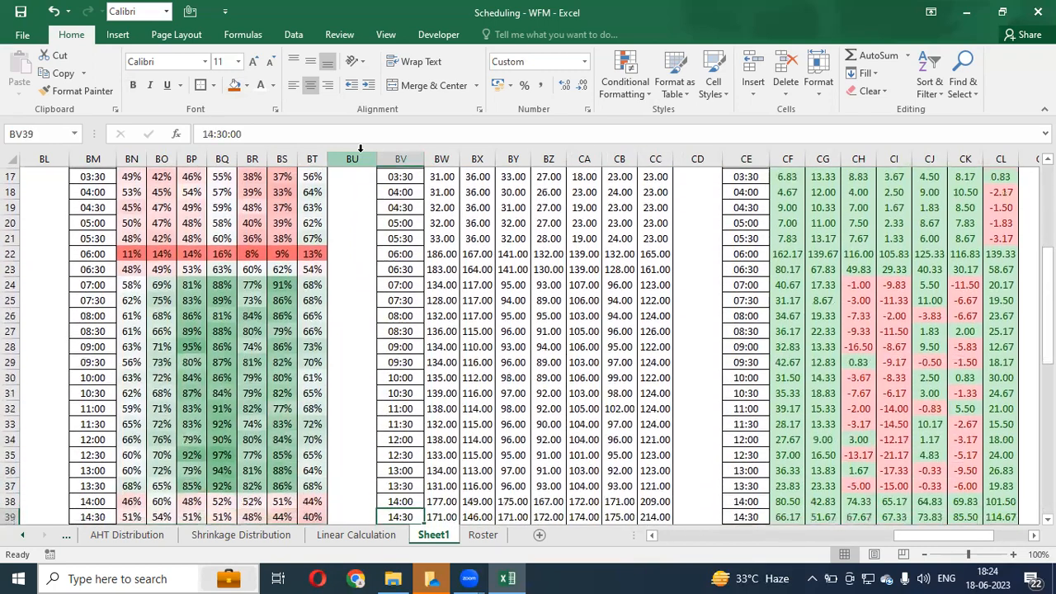
key(Up)
key(Up)
key(Up)
key(Up)
key(Up)
key(Up)
key(Up)
key(Up)
key(Up)
key(Up)
key(Up)
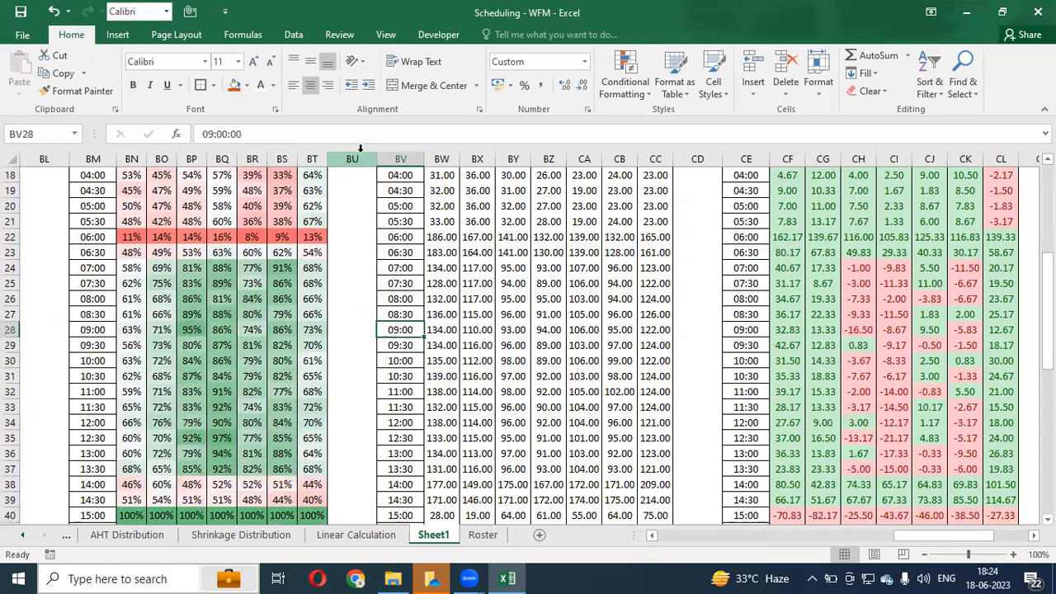
- Review the 09:00 row across the Call Capacity and Capacity +/- tables, then back to the Projected SL% table
key(Right)
key(ctrl+Right)
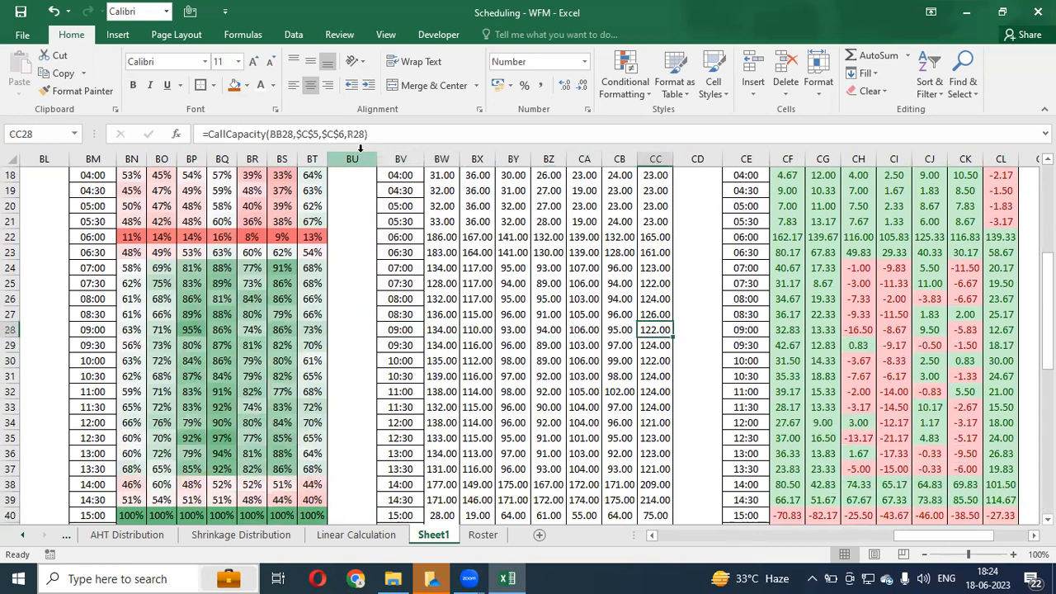
key(ctrl+Right)
key(ctrl+Right)
key(Left)
key(Left)
key(Left)
key(Left)
key(Left)
key(Left)
key(ctrl+Left)
key(ctrl+Left)
key(ctrl+Left)
key(ctrl+Left)
key(ctrl+Left)
key(ctrl+Left)
key(ctrl+Left)
key(Left)
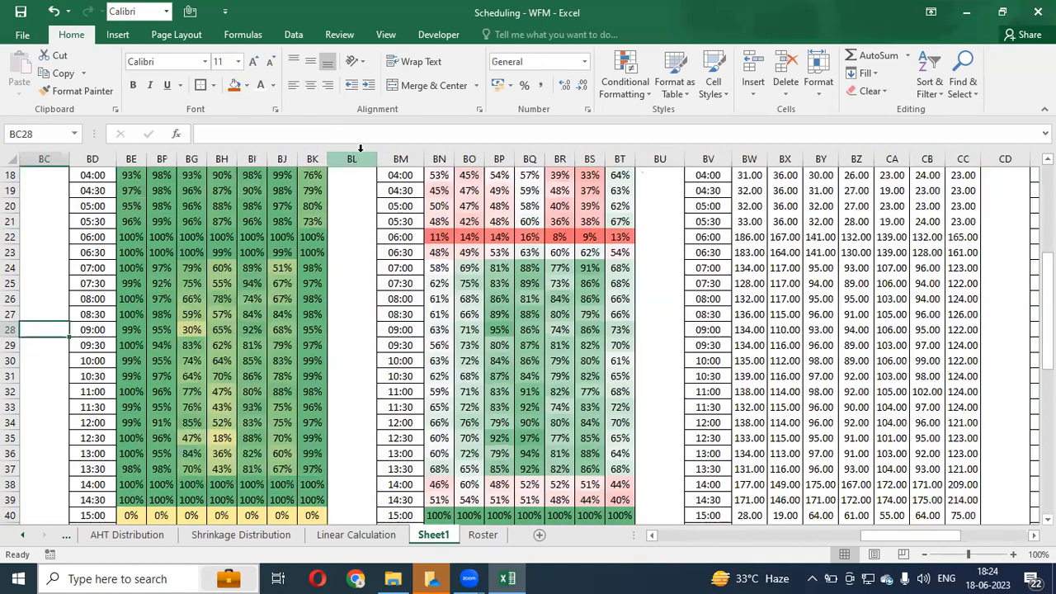
- Inspect the Tuesday and Wednesday occupancy percentages in the Projected Occu % table across the early and morning intervals
key(Right)
key(Right)
key(Right)
key(Right)
key(Right)
key(Right)
key(Right)
key(Right)
key(Right)
key(Right)
key(Right)
key(Right)
key(Up)
key(Up)
key(Up)
key(Up)
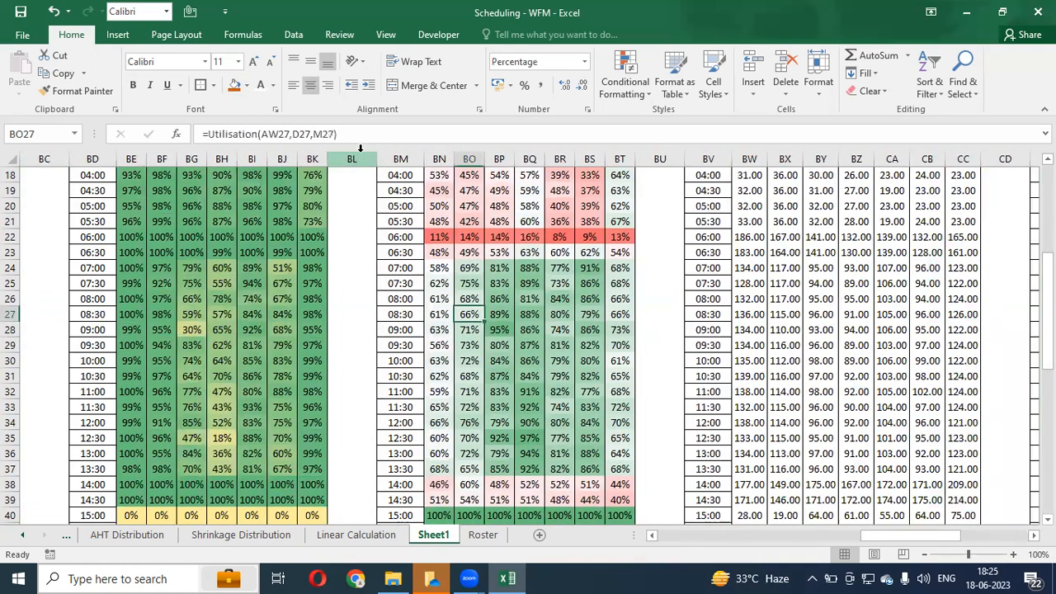
key(Up)
key(Up)
key(Up)
key(Up)
key(Up)
key(Up)
key(Up)
key(Up)
key(Up)
key(Up)
key(Up)
key(Up)
key(Up)
key(Up)
key(Up)
key(Up)
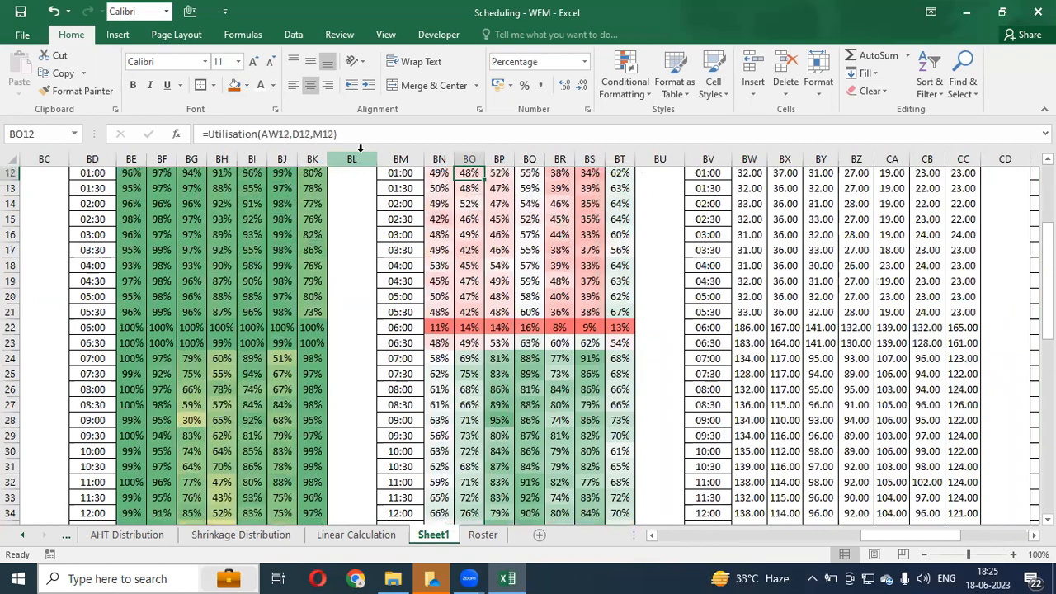
key(Up)
key(Down)
key(Down)
key(Down)
key(Down)
key(Right)
key(Down)
key(Down)
key(Down)
key(Down)
key(Down)
key(Down)
key(Down)
key(Down)
key(Down)
key(Down)
- Check the Monday column of the Call Capacity table through the morning intervals, comparing it with the neighbouring occupancy table
key(Right)
key(Right)
key(Right)
key(Right)
key(Right)
key(Right)
key(Right)
key(Down)
key(Down)
key(Down)
key(Down)
key(Down)
key(Down)
key(Down)
key(Down)
key(Down)
key(Down)
key(Down)
key(Down)
key(Down)
key(Down)
key(Down)
key(Down)
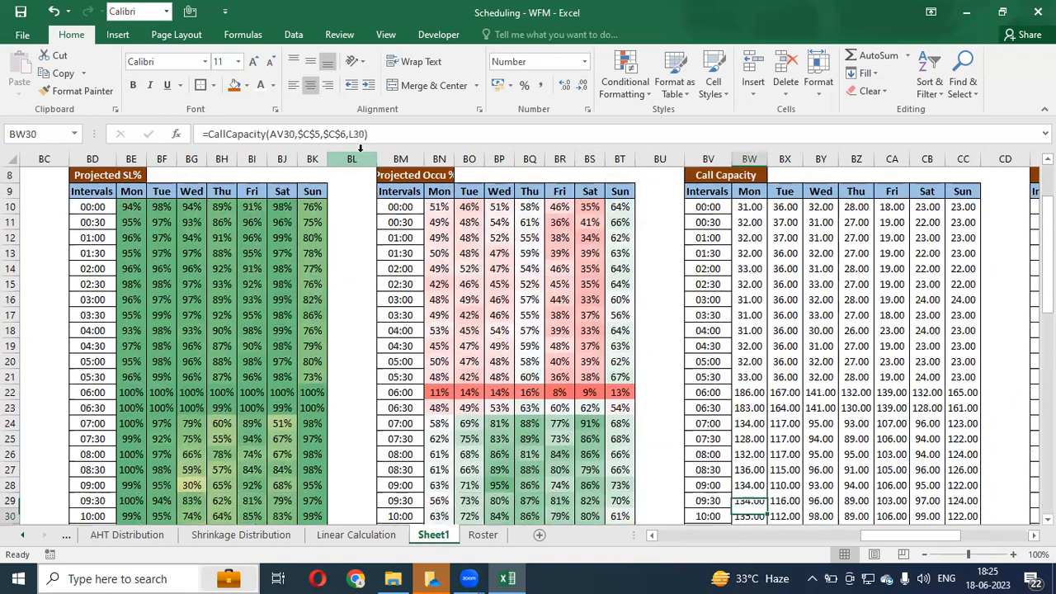
key(Up)
key(Up)
key(Up)
key(Up)
key(Up)
key(Up)
key(Up)
key(Up)
key(Up)
key(Up)
key(Up)
key(Up)
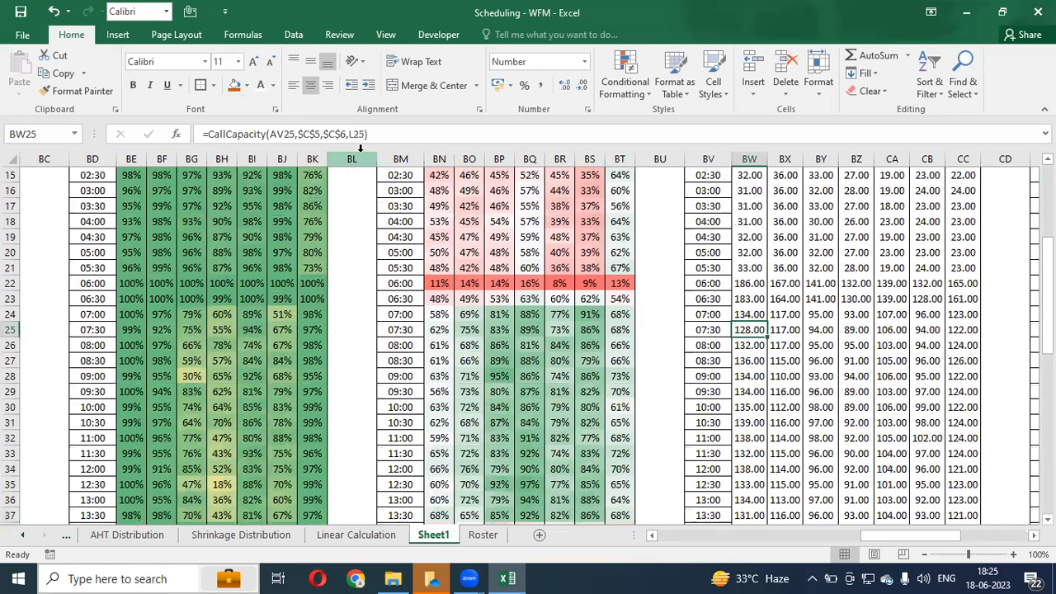
- Trace the 07:30 row from the Call Capacity table back to Projected SL%, and examine its Tuesday column down to midday
key(Left)
key(Left)
key(Left)
key(Left)
key(Left)
key(Left)
key(Left)
key(Left)
key(Left)
key(Left)
key(Left)
key(Left)
key(Left)
key(Left)
key(Left)
key(Left)
key(Left)
key(Left)
key(Left)
key(Left)
key(Right)
key(Right)
key(Right)
key(Right)
key(Right)
key(Right)
key(Right)
key(Down)
key(Down)
key(Down)
key(Down)
key(Down)
key(Down)
key(Down)
key(Down)
key(Down)
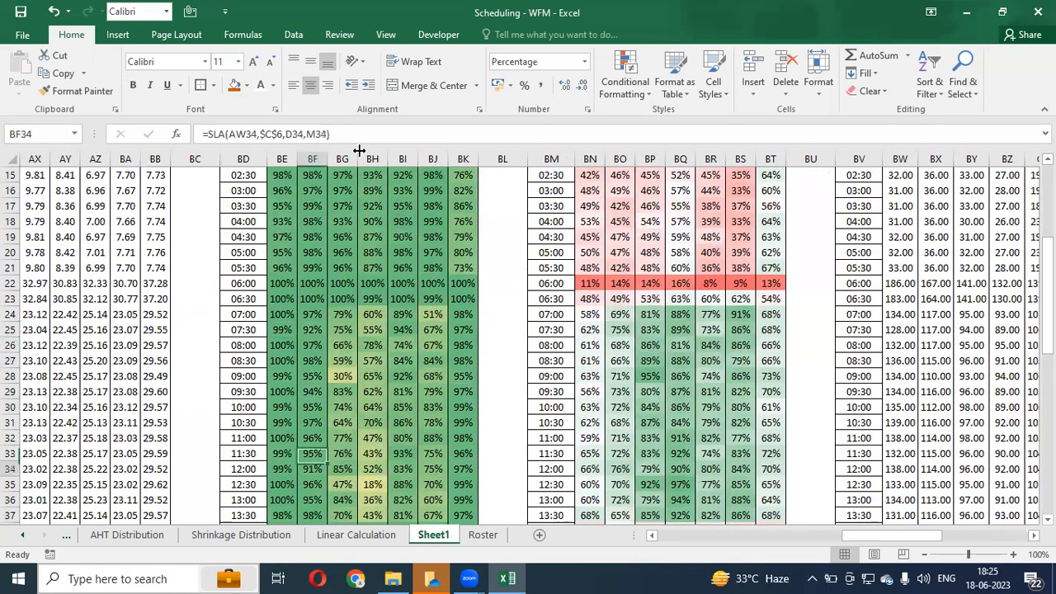
- Inspect the Tuesday column of the Projected SL% table through the afternoon and evening intervals, returning to 15:00
key(Down)
key(Down)
key(Down)
key(Down)
key(Down)
key(Down)
key(Down)
key(Down)
key(Down)
key(Down)
key(Down)
key(Down)
key(Down)
key(Down)
key(Down)
key(Up)
key(Up)
key(Up)
key(Up)
key(Up)
key(Up)
key(Up)
key(Up)
key(Up)
- Review the 15:00 row across the Projected Occu %, Call Capacity and Capacity +/- tables
key(Right)
key(Right)
key(Right)
key(Right)
key(Right)
key(Right)
key(Right)
key(Right)
key(Right)
key(Right)
key(Right)
key(Right)
key(Right)
key(Right)
key(Right)
key(Right)
key(Right)
key(Right)
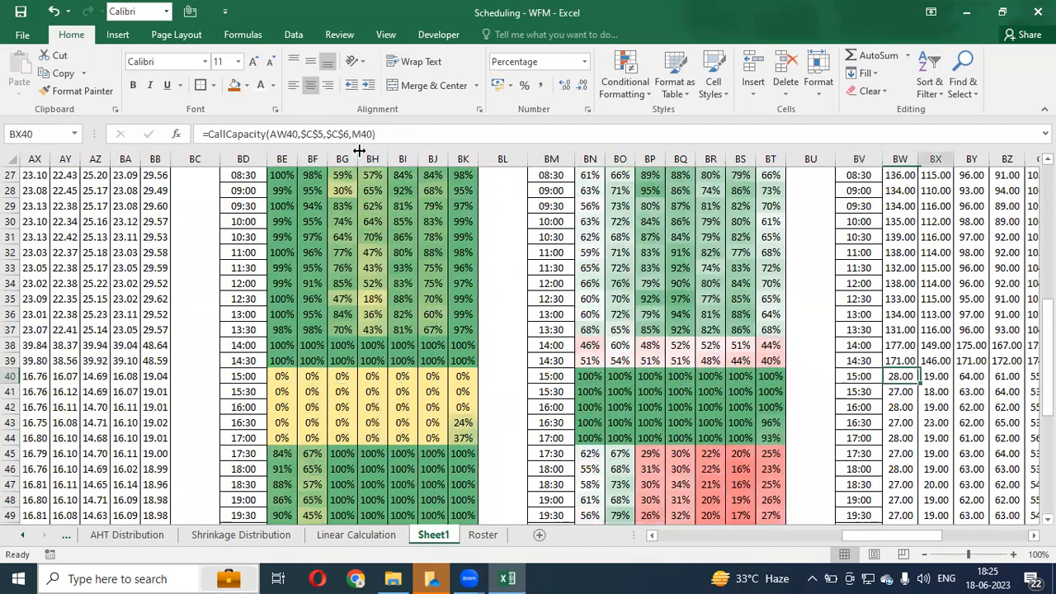
key(Right)
key(Right)
key(Right)
key(Right)
key(Right)
key(Right)
key(Right)
key(Right)
key(Right)
key(Right)
key(Right)
key(Right)
key(Right)
- Highlight the 15:00 to 17:00 rows from Capacity +/- back to Projected SL%, and compare them with the Staffing +/- table
key(shift+Right)
key(shift+Down)
key(shift+Down)
key(shift+Down)
key(shift+Down)
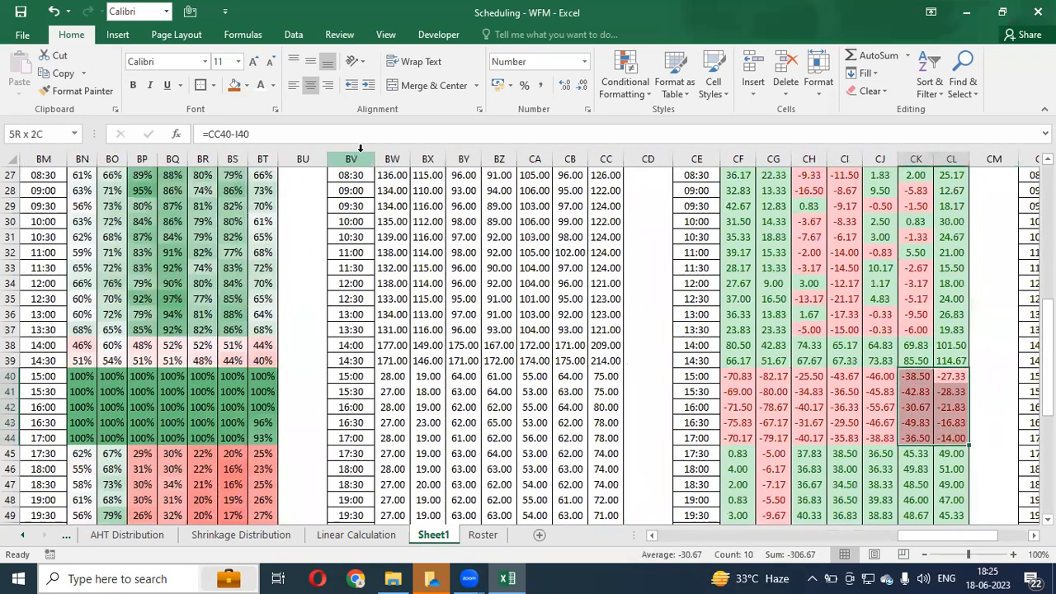
key(shift+Left)
key(shift+Left)
key(shift+Left)
key(shift+Left)
key(shift+Left)
key(shift+Left)
key(shift+Left)
key(shift+Left)
key(shift+Left)
key(shift+Left)
key(shift+Left)
key(shift+Left)
key(shift+Left)
key(shift+Left)
key(shift+Left)
key(shift+Left)
key(shift+Left)
key(shift+Left)
key(shift+Left)
key(shift+Left)
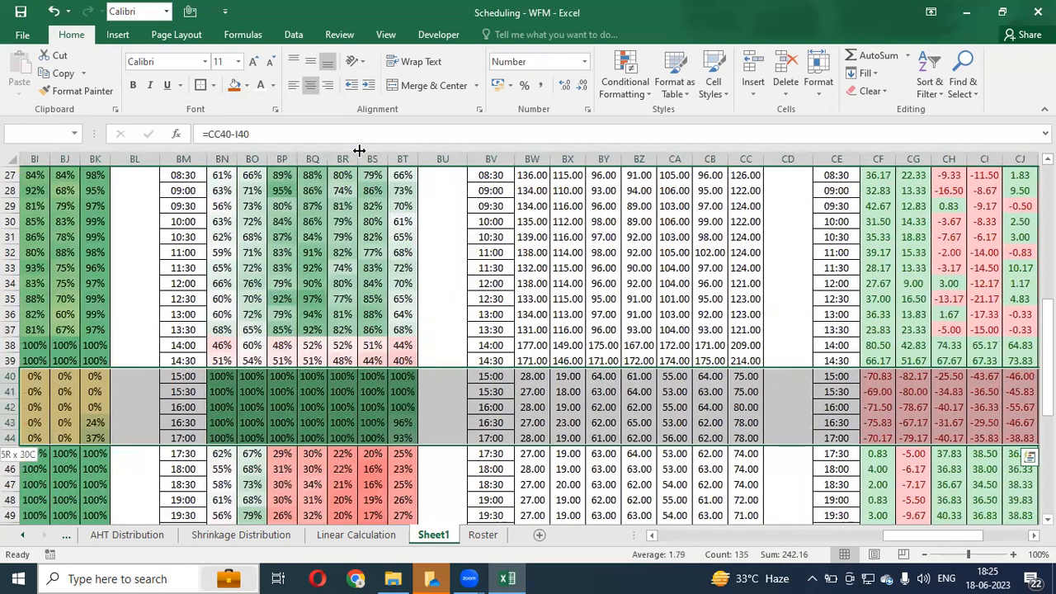
key(shift+Left)
key(shift+Left)
key(shift+Left)
key(shift+Left)
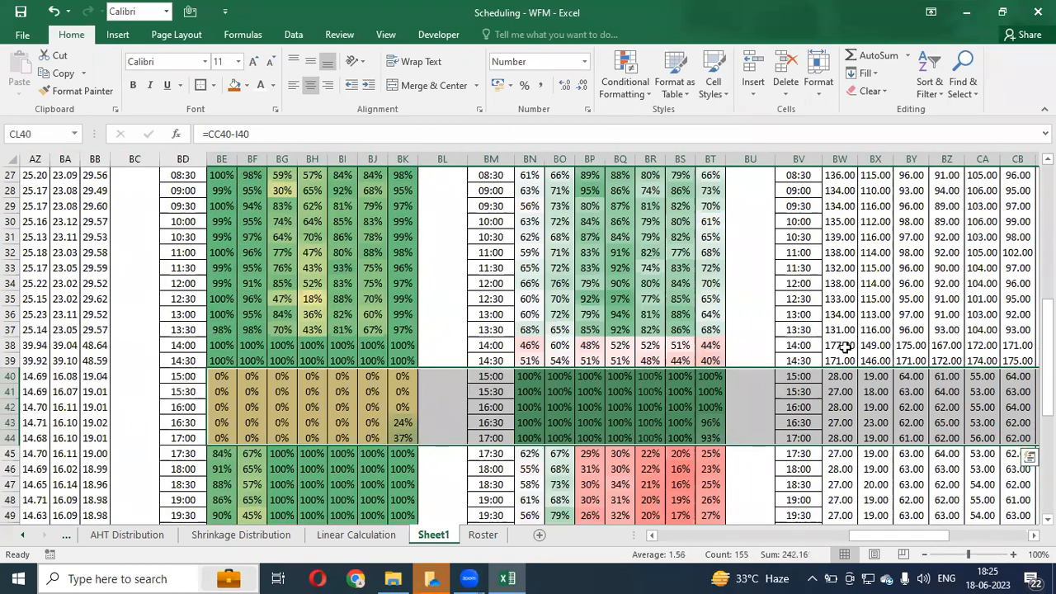
drag(929, 547, 1020, 546)
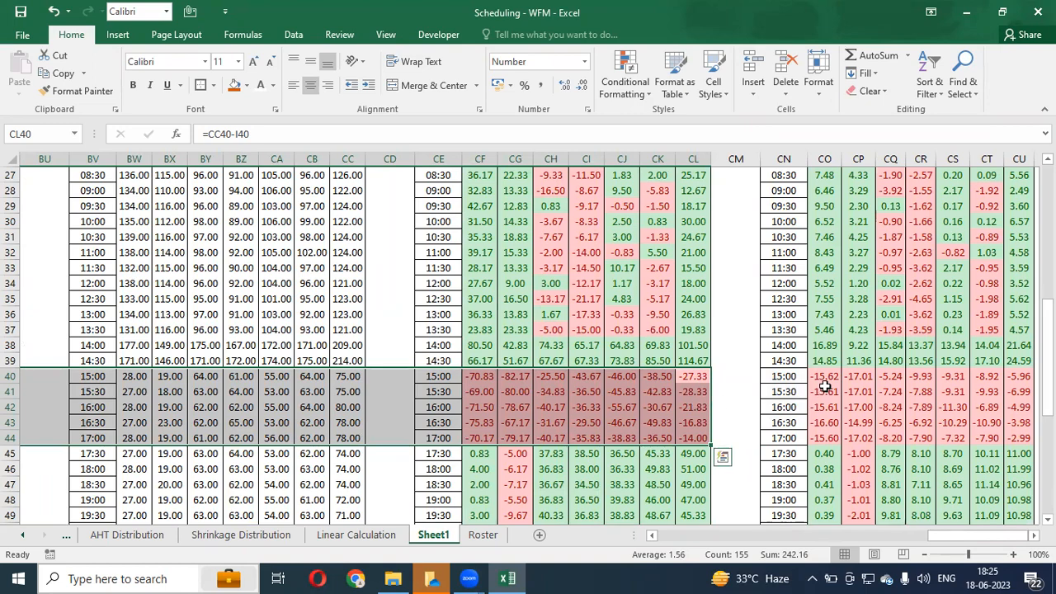
- Format all Monday to Sunday interval values in the Capacity +/- table as numbers with no decimal places
key(ctrl+Up)
key(Down)
key(Down)
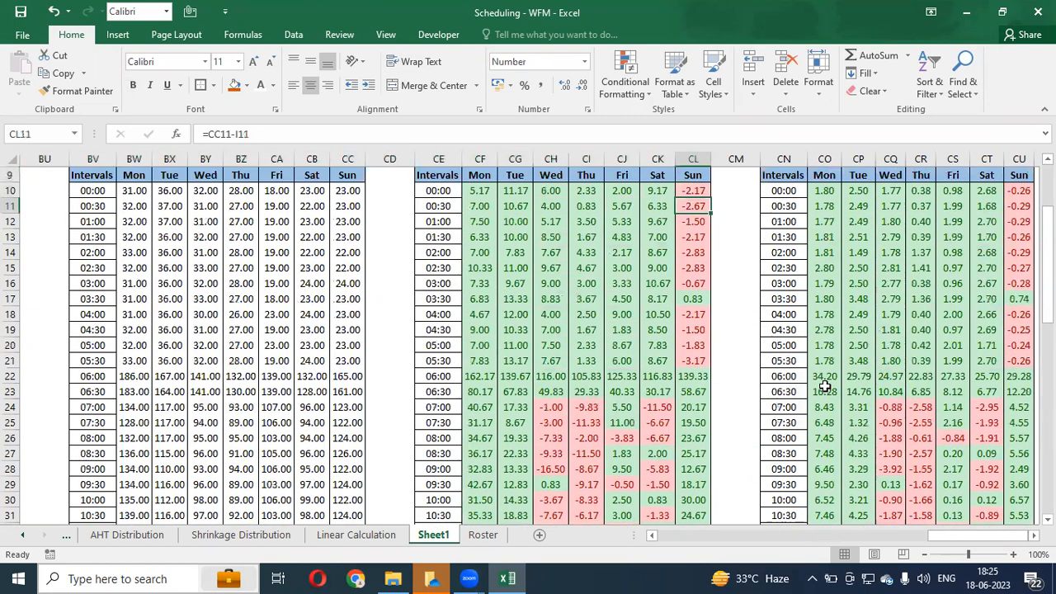
key(Up)
key(ctrl+shift+Left)
key(shift+Right)
key(ctrl+shift+Down)
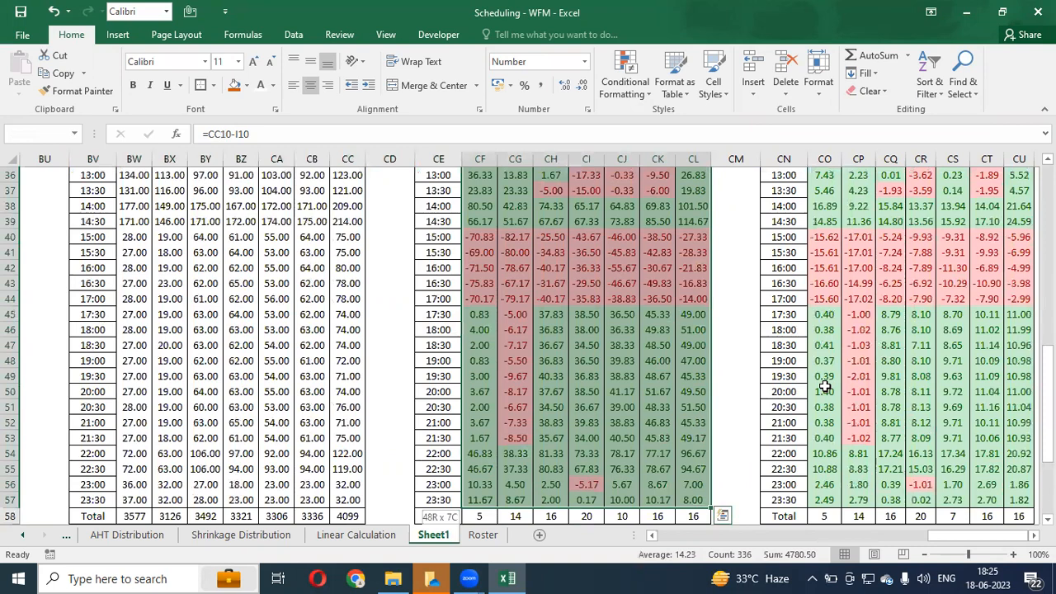
scroll(827, 389, up, 10)
scroll(827, 389, up, 1)
key(ctrl+1)
key(Down)
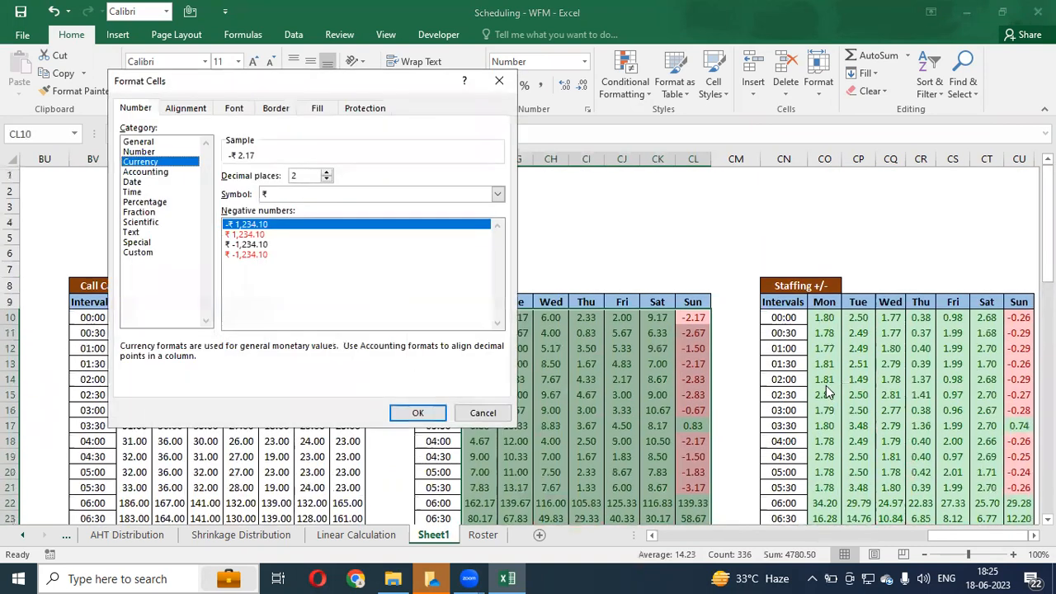
click(183, 152)
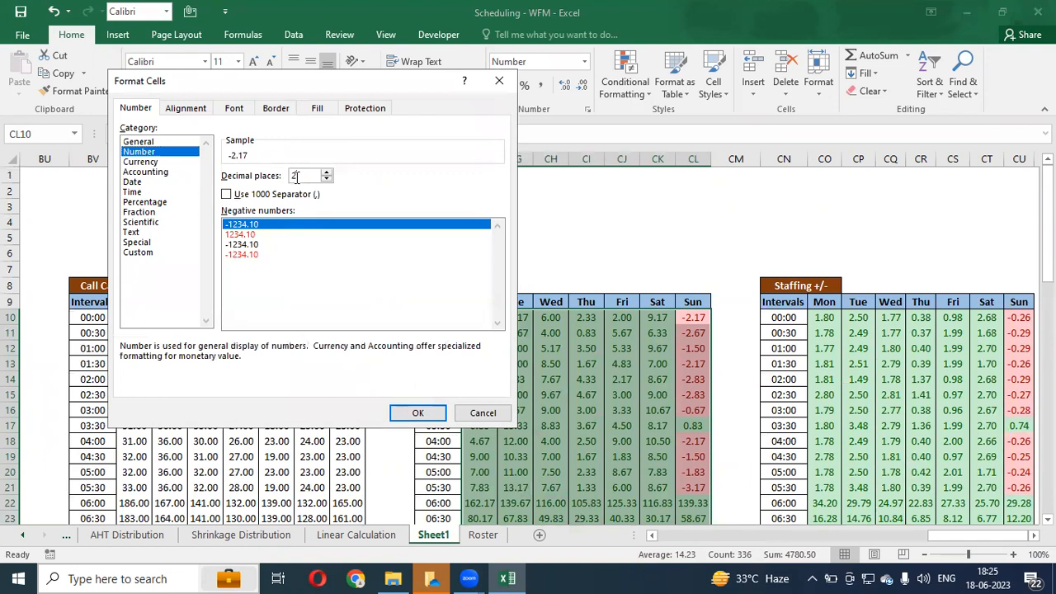
key(Return)
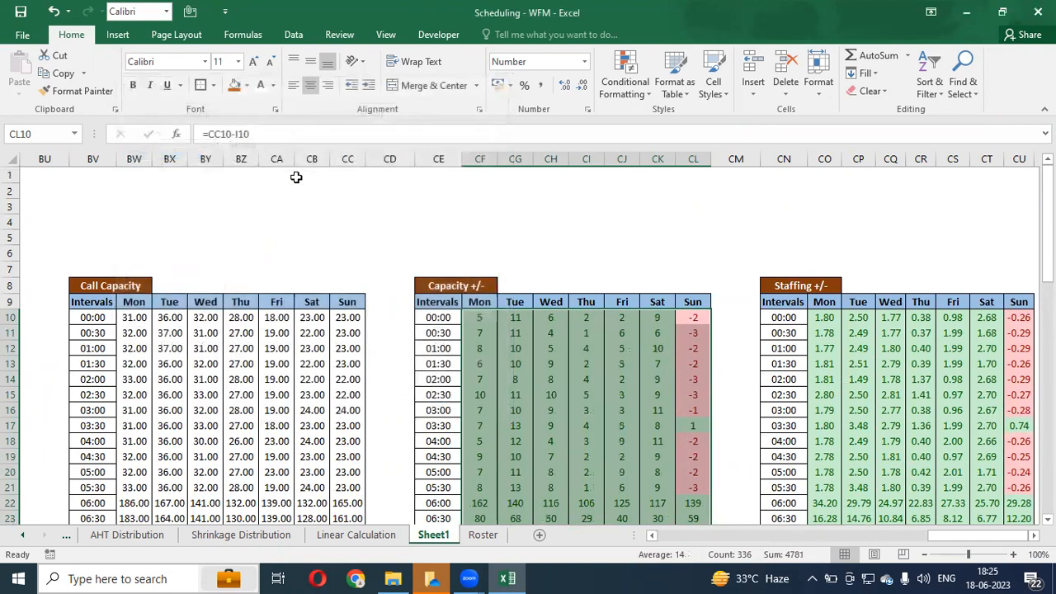
- Format all Monday to Sunday interval values in the Staffing +/- table as numbers with no decimal places
key(Right)
key(Right)
key(Right)
key(ctrl+shift+Right)
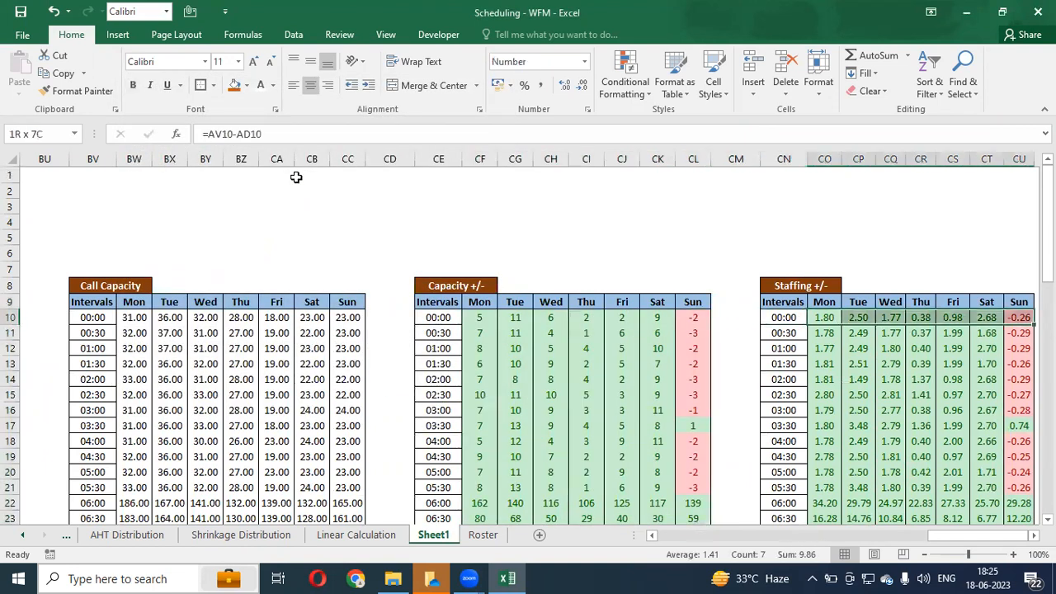
key(ctrl+shift+Down)
key(ctrl+BackSpace)
key(ctrl+1)
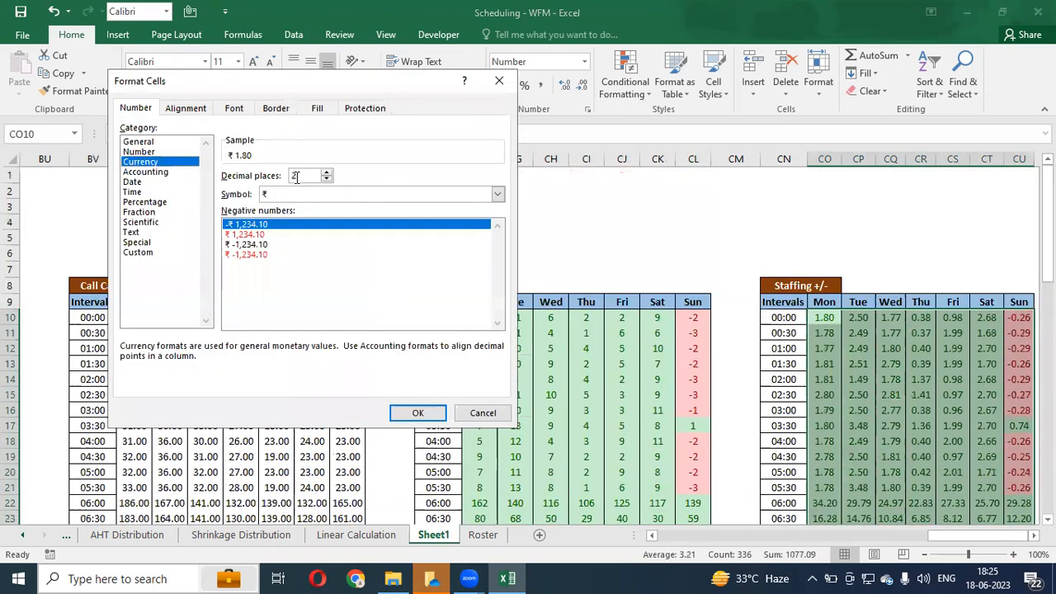
key(Escape)
key(ctrl+1)
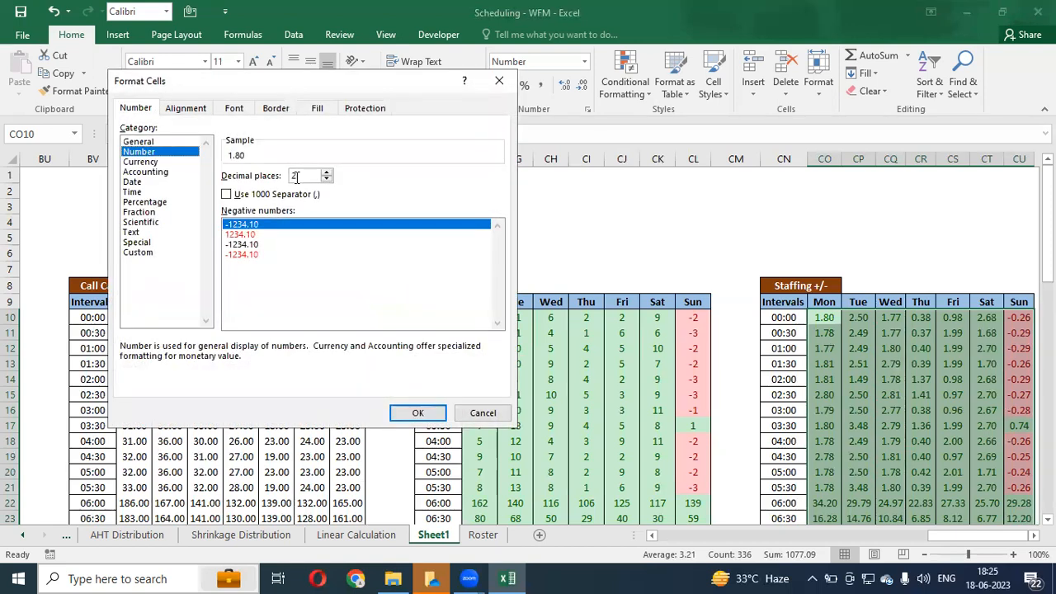
key(BackSpace)
key(Return)
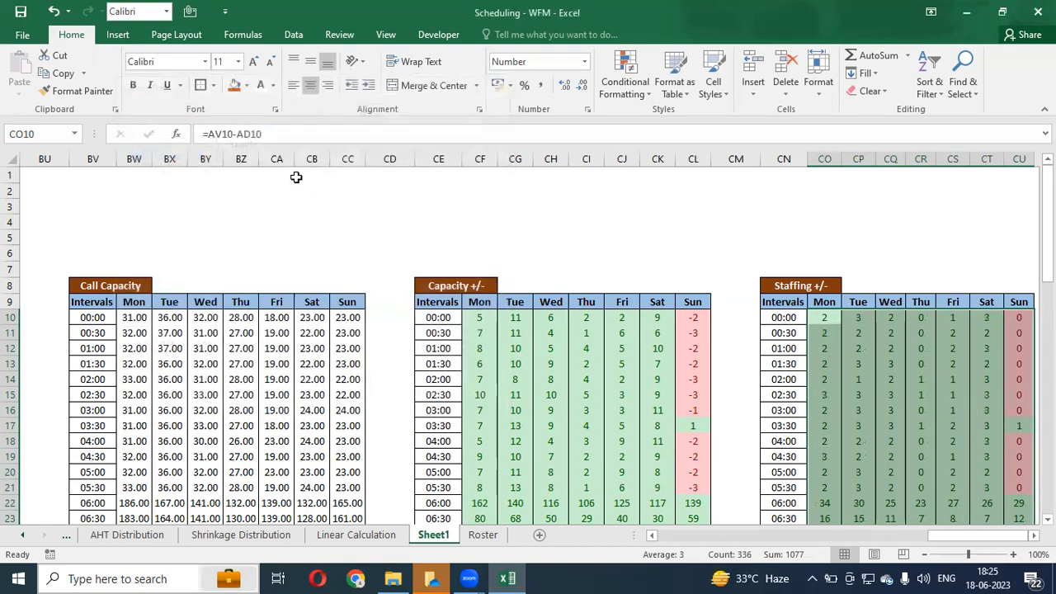
- Format all Monday to Sunday interval values in the Call Capacity table as numbers with no decimal places
key(ctrl+Left)
key(ctrl+Left)
key(ctrl+Left)
key(ctrl+Left)
key(ctrl+Left)
key(Right)
key(ctrl+shift+Right)
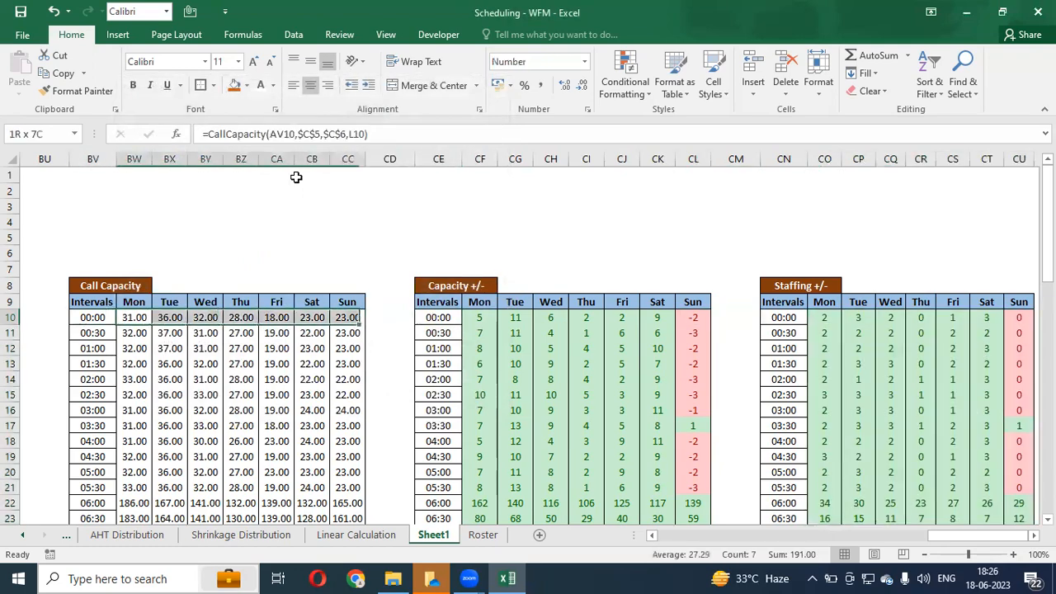
key(ctrl+shift+Down)
scroll(295, 176, up, 12)
key(ctrl+1)
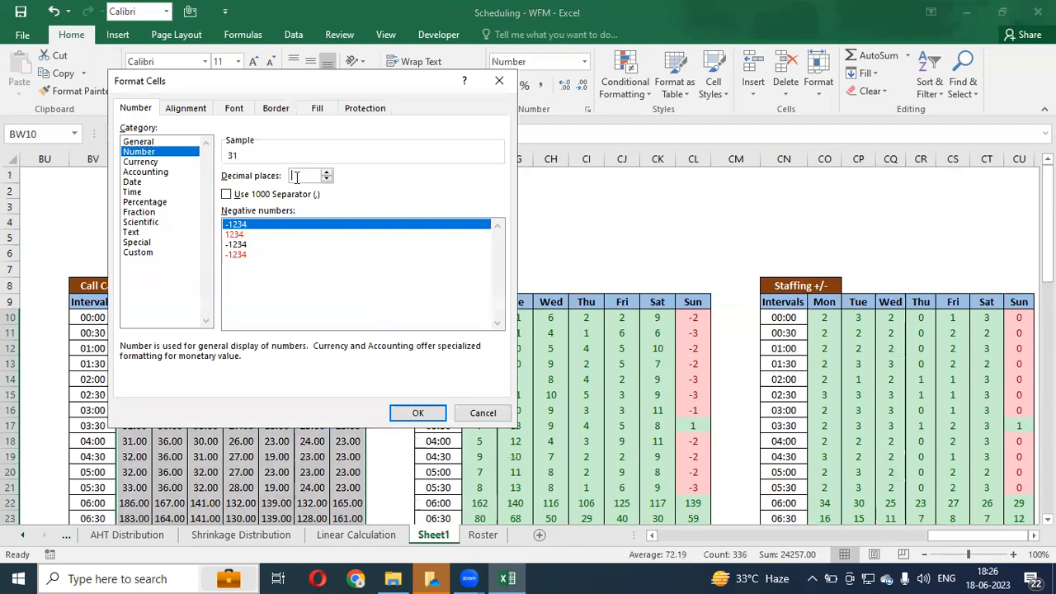
key(Return)
- Format all Monday to Sunday interval values in the schedule post shrinkage table as numbers with no decimal places
key(ctrl+Left)
key(ctrl+Left)
key(ctrl+Left)
key(ctrl+Left)
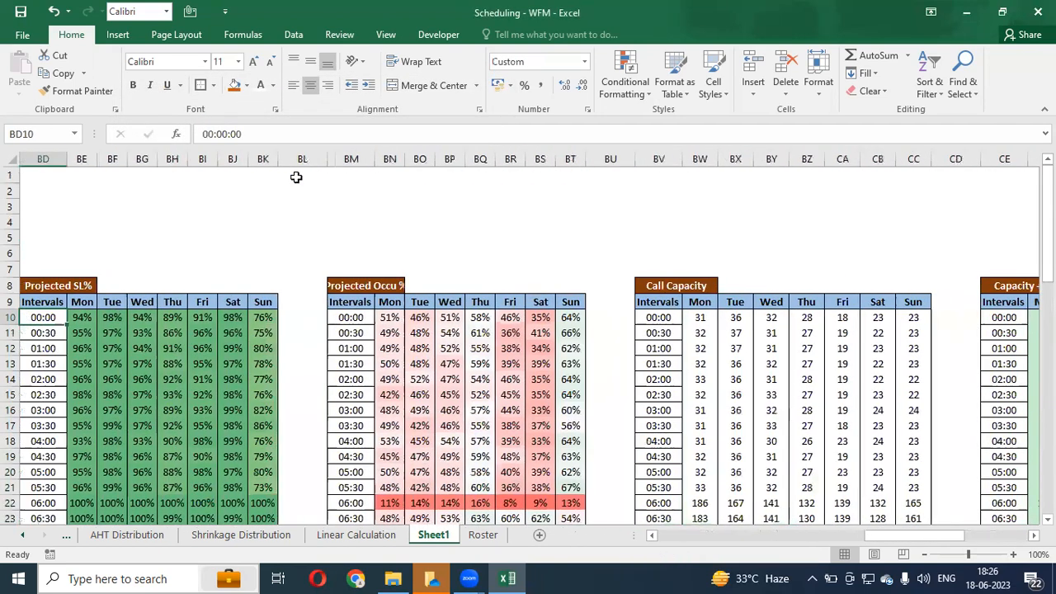
key(ctrl+Left)
key(ctrl+Left)
key(ctrl+Left)
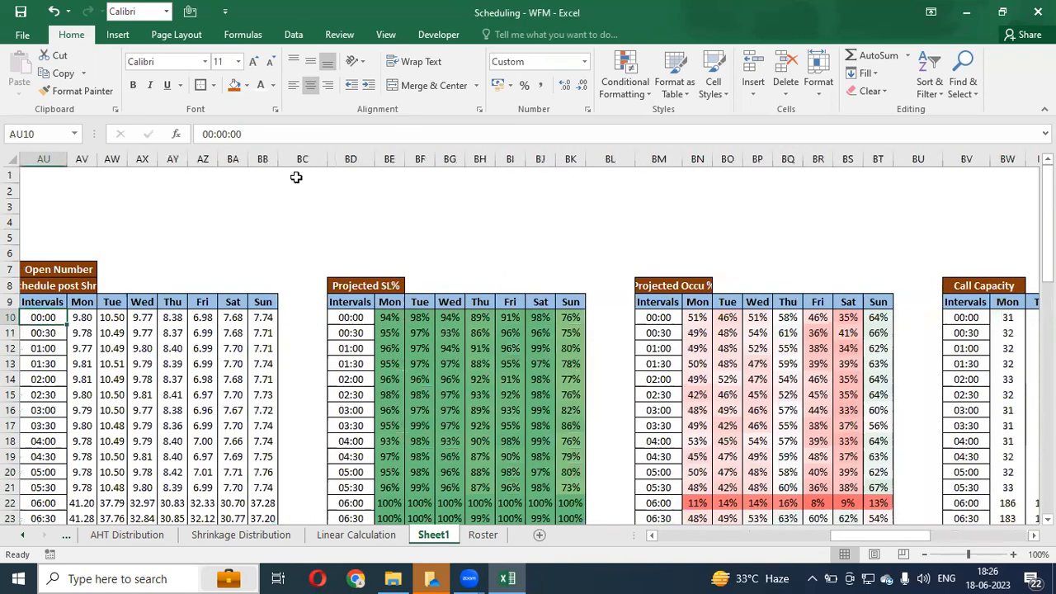
key(Right)
key(ctrl+shift+Right)
key(ctrl+shift+Down)
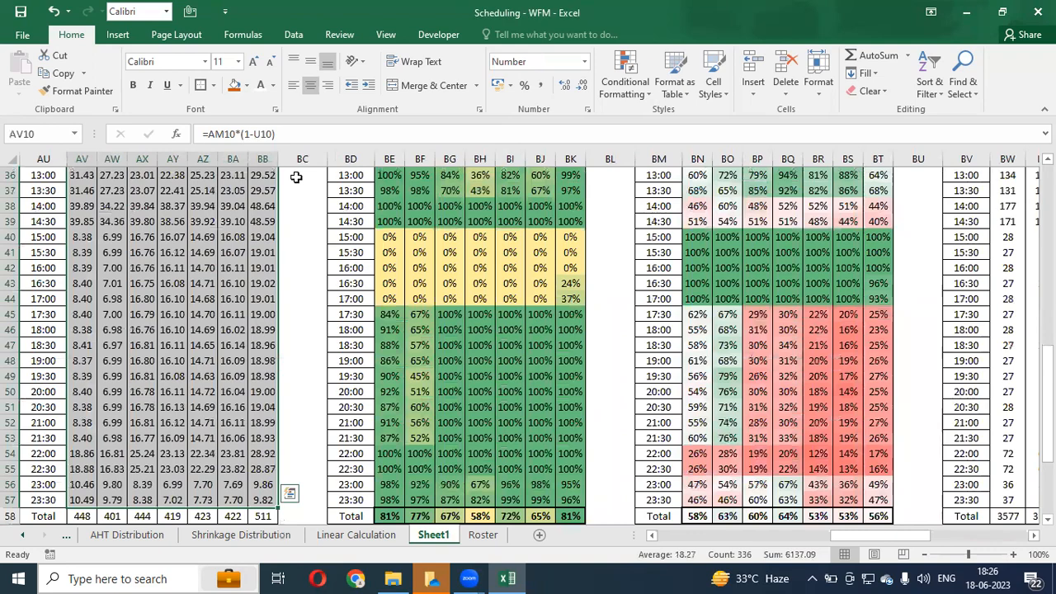
key(ctrl+1)
key(BackSpace)
key(Return)
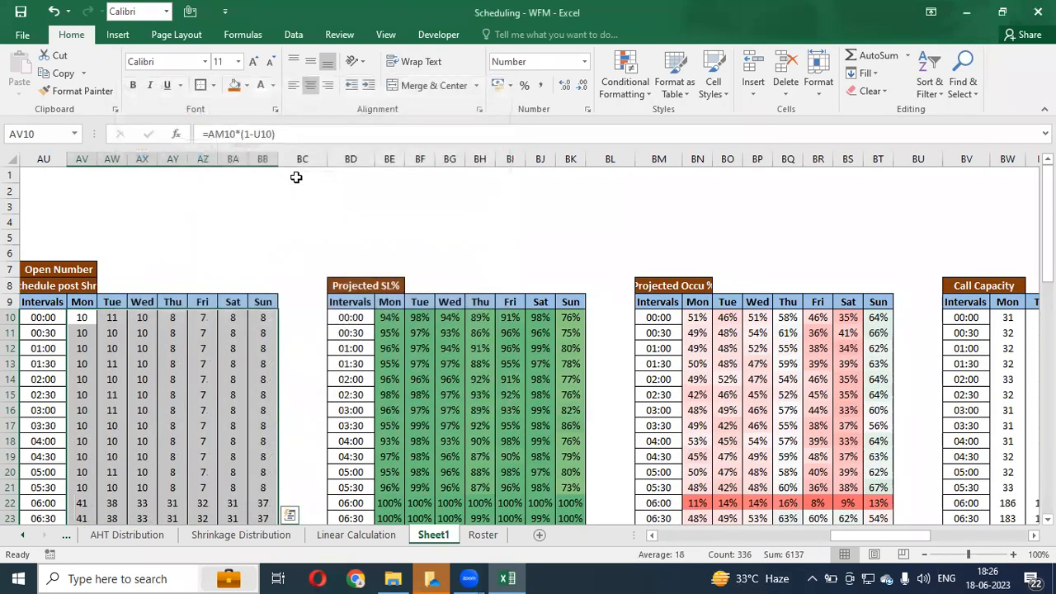
- Narrow the blank spacer columns BC, BL and BU around the Projected SL% and Projected Occu % tables to thin gaps
key(ctrl+Right)
key(ctrl+Right)
key(ctrl+Right)
key(ctrl+Right)
key(ctrl+Right)
key(ctrl+Right)
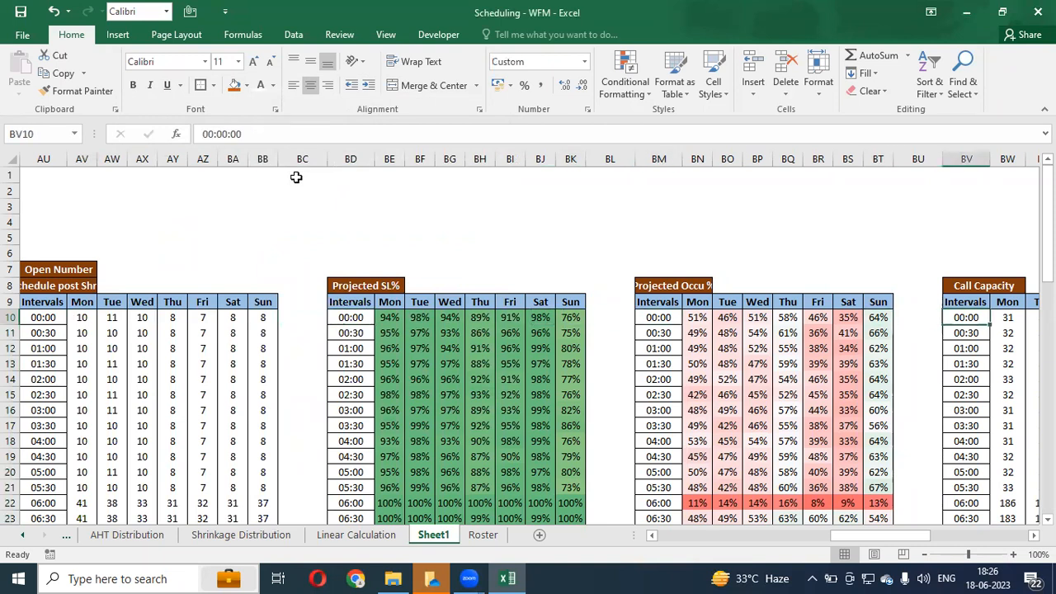
key(ctrl+Left)
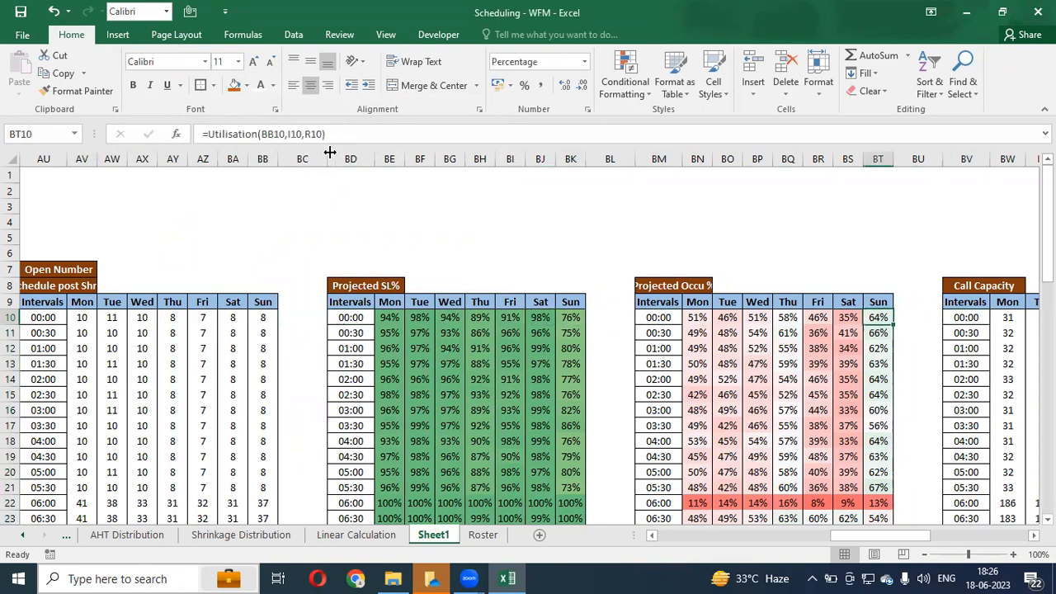
drag(328, 155, 281, 159)
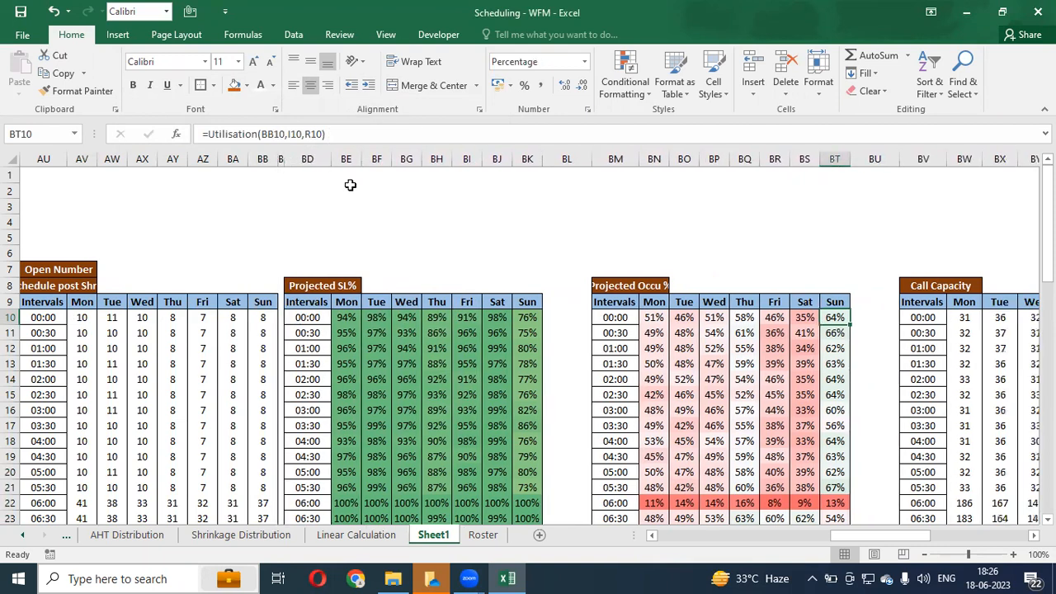
drag(591, 158, 548, 166)
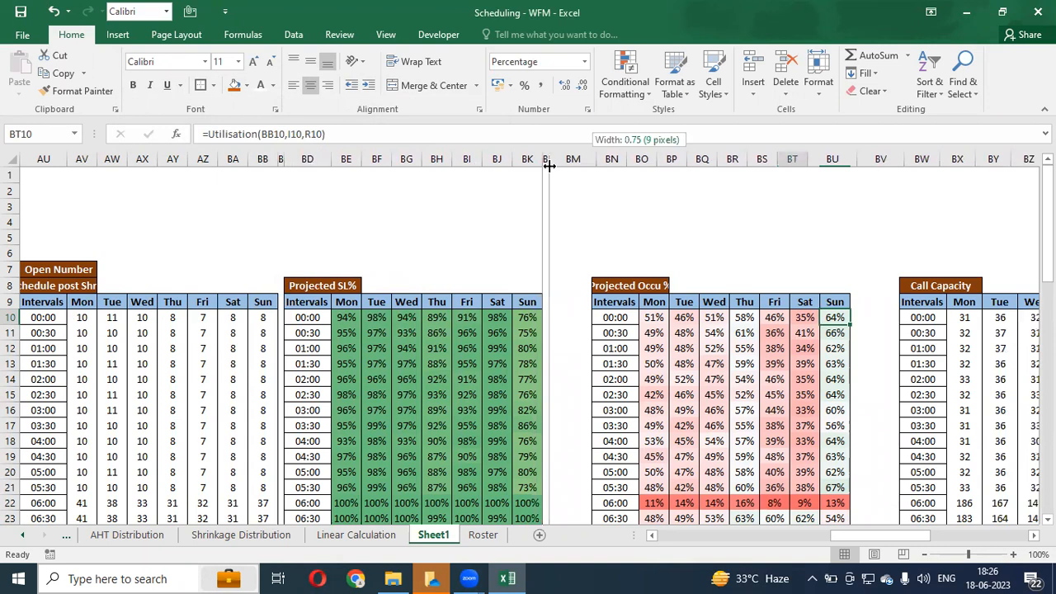
drag(548, 166, 548, 166)
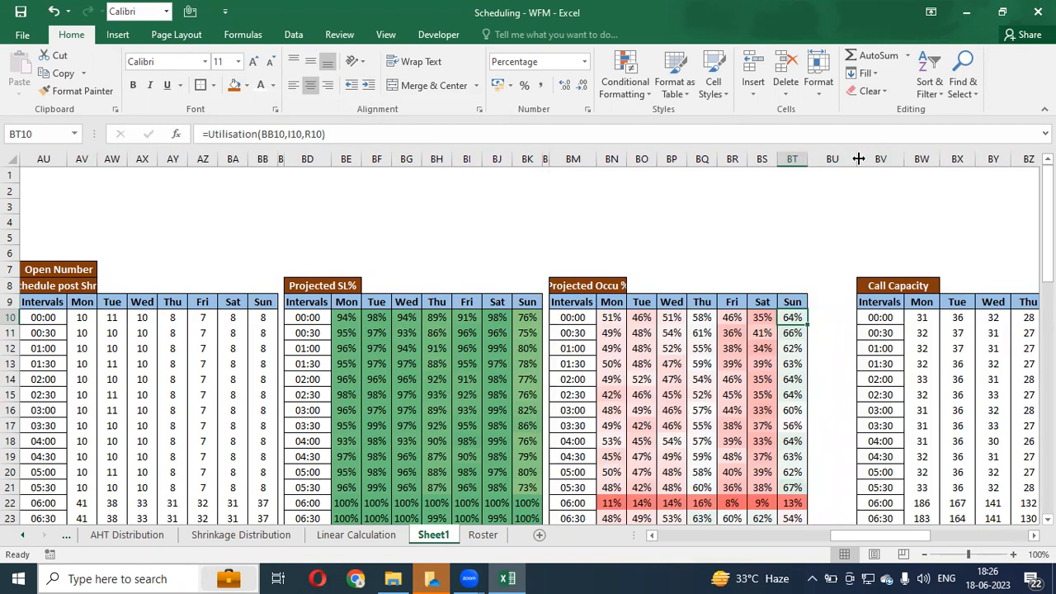
drag(857, 159, 812, 169)
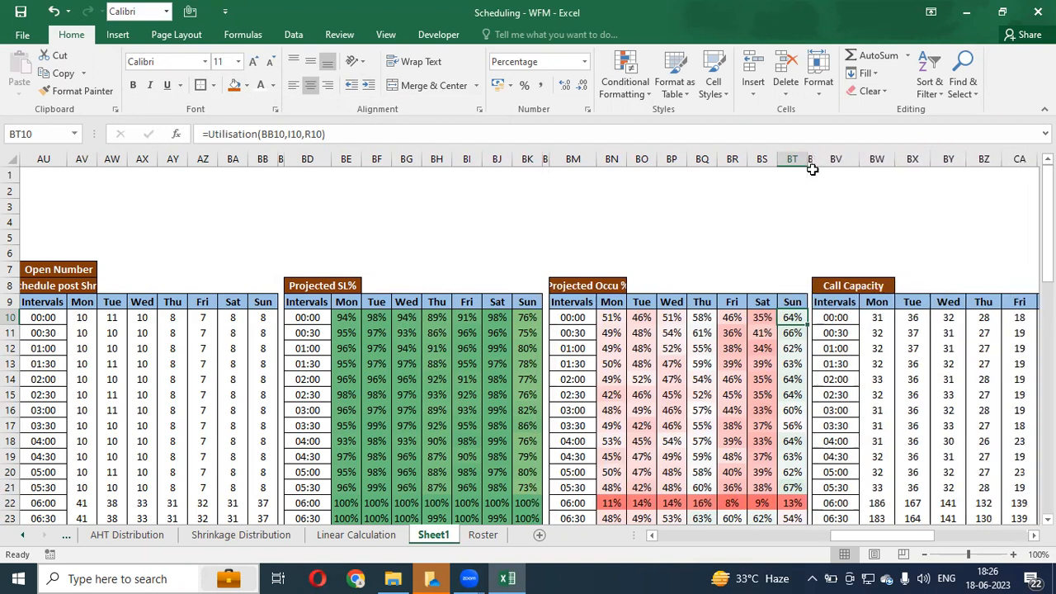
- Narrow the blank spacer columns CD and CM on either side of the Capacity +/- table to thin gaps
key(Page_Down)
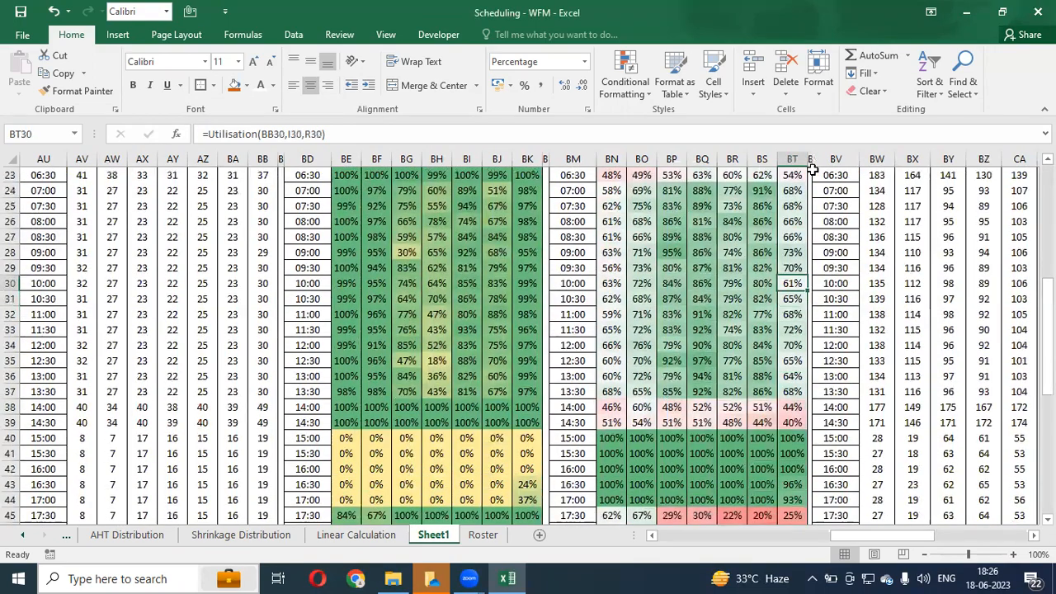
key(Page_Up)
key(Up)
key(ctrl+Right)
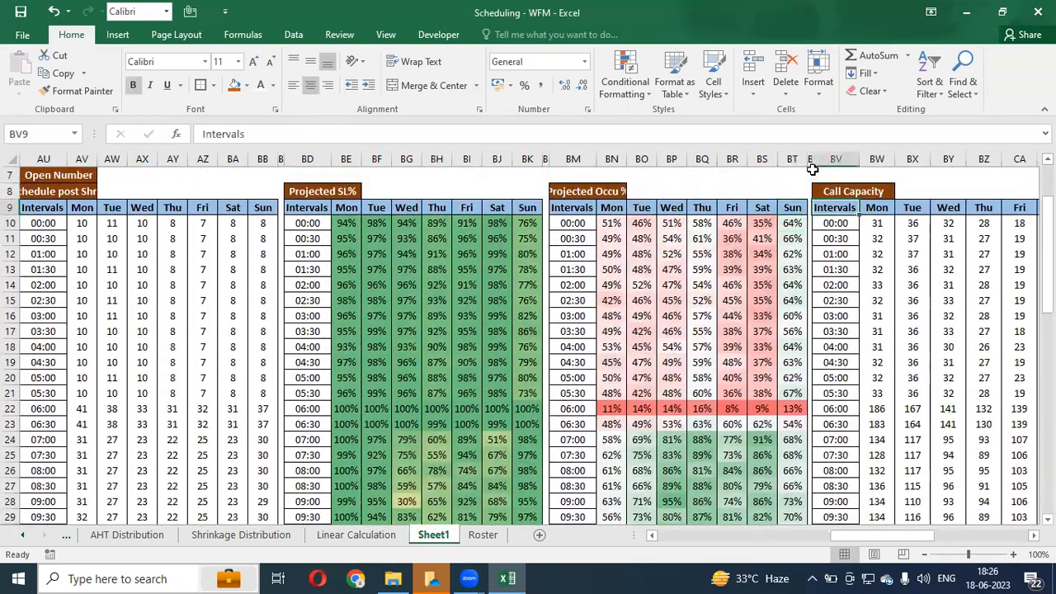
key(ctrl+Right)
key(ctrl+Right)
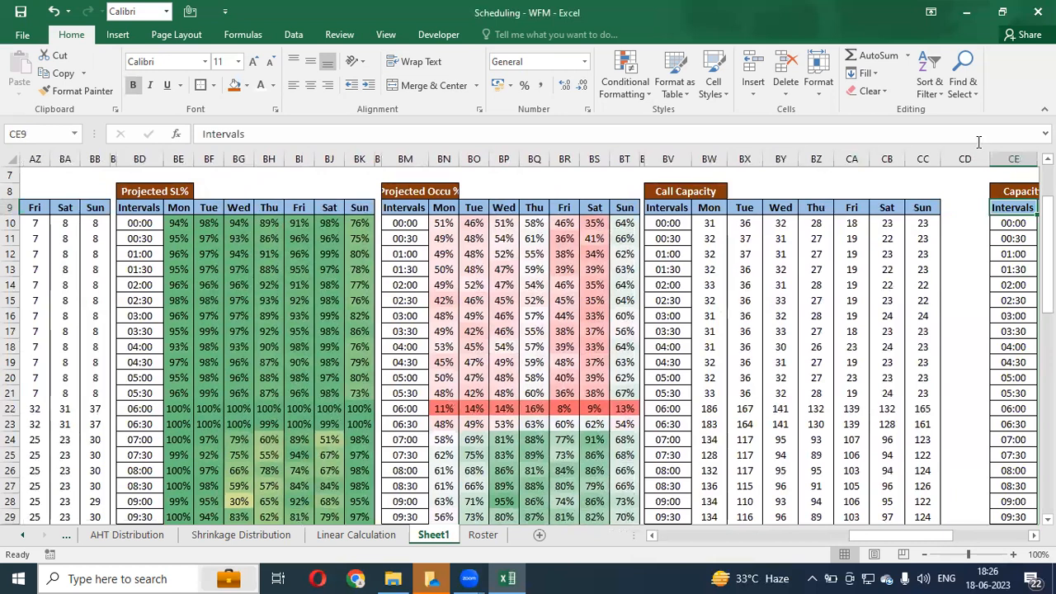
drag(993, 158, 950, 161)
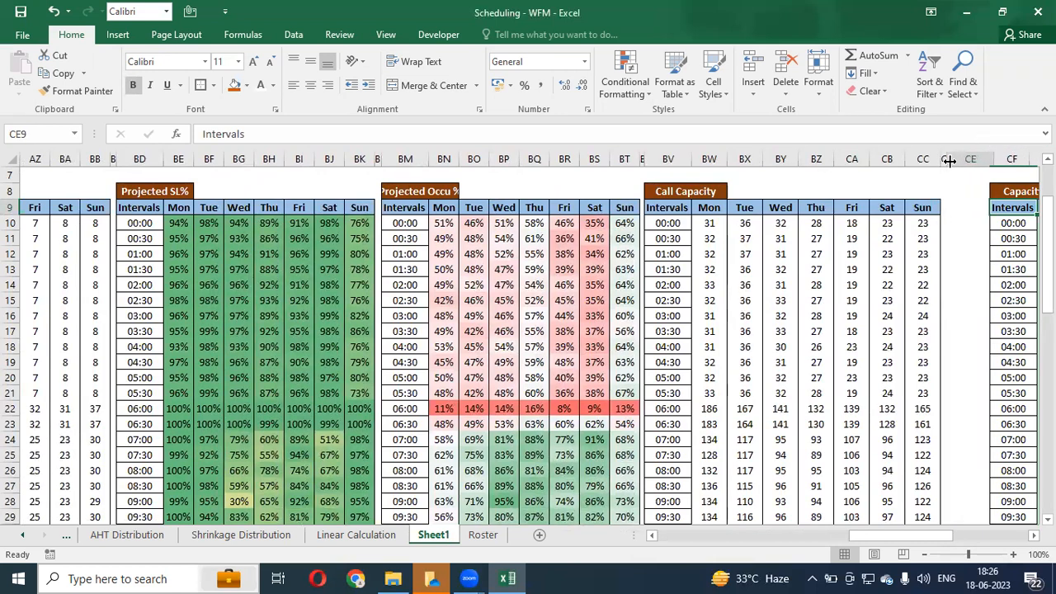
key(ctrl+Right)
key(Right)
key(Right)
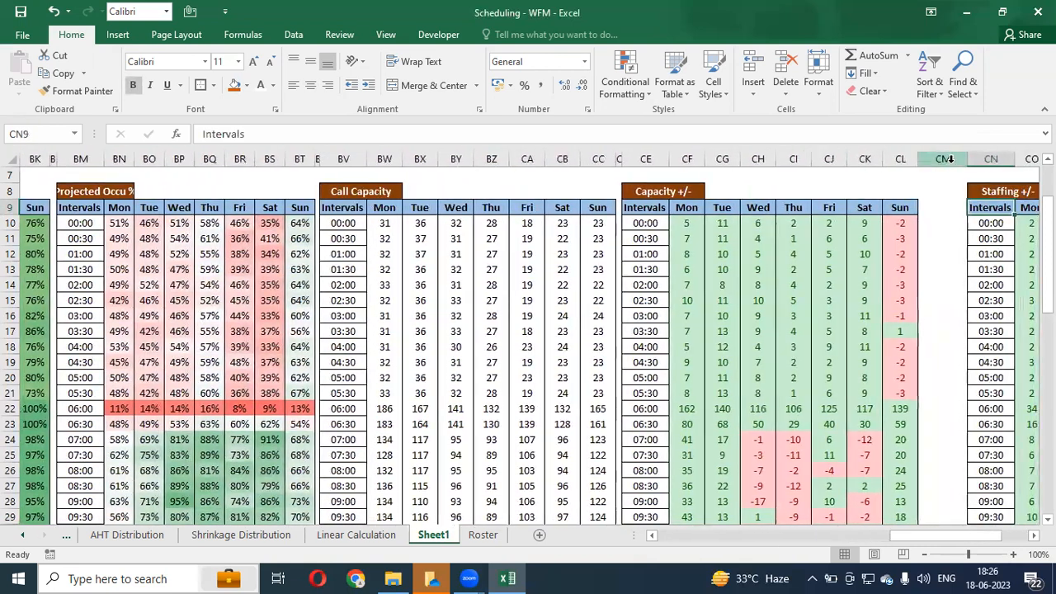
drag(952, 160, 926, 171)
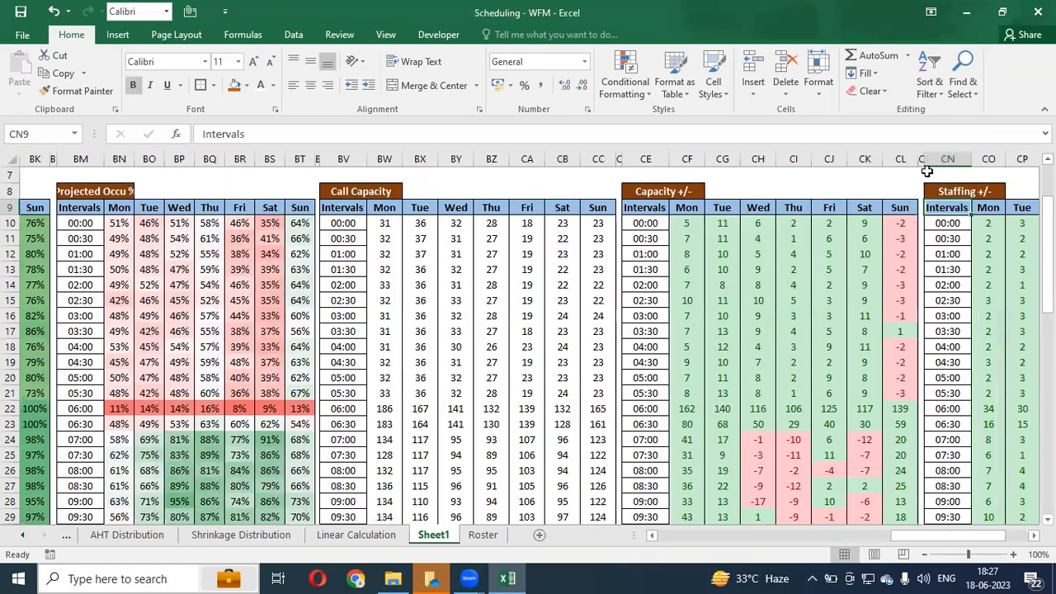
- Remove the decimal places from all Monday to Sunday interval values in the Requirement table
key(ctrl+Right)
key(ctrl+Left)
key(ctrl+Left)
key(ctrl+Left)
key(ctrl+Left)
key(ctrl+Left)
key(ctrl+Left)
key(ctrl+Left)
key(ctrl+Left)
key(ctrl+Left)
key(ctrl+Left)
key(ctrl+Left)
key(ctrl+Left)
key(ctrl+Left)
key(ctrl+Left)
key(ctrl+Left)
key(ctrl+Left)
key(ctrl+Left)
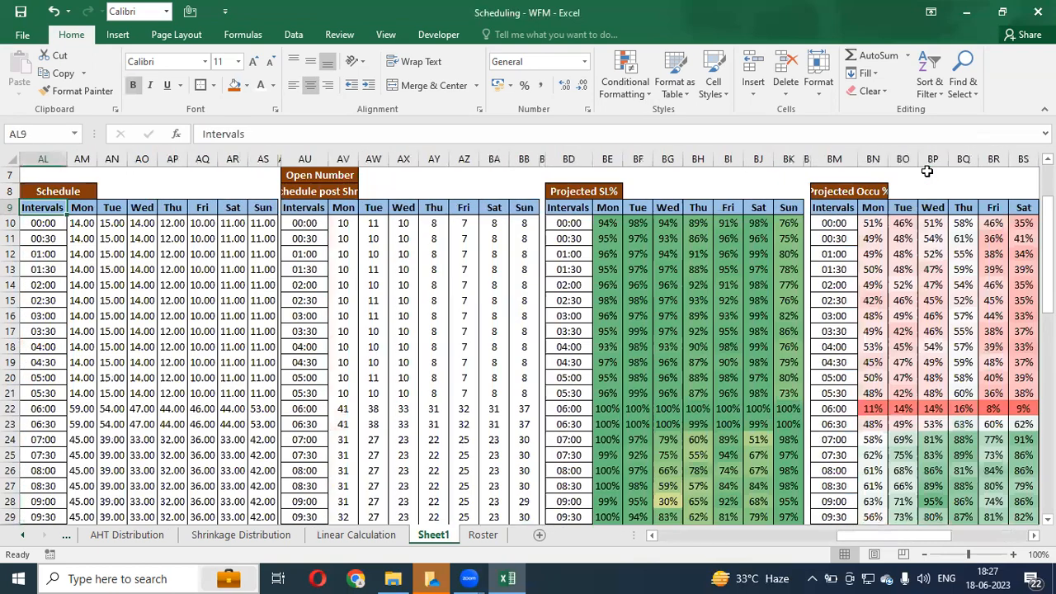
key(Right)
key(Right)
key(Down)
key(Down)
key(Down)
key(Up)
key(Up)
key(Right)
key(Right)
key(Right)
key(Right)
key(Right)
key(Right)
key(Right)
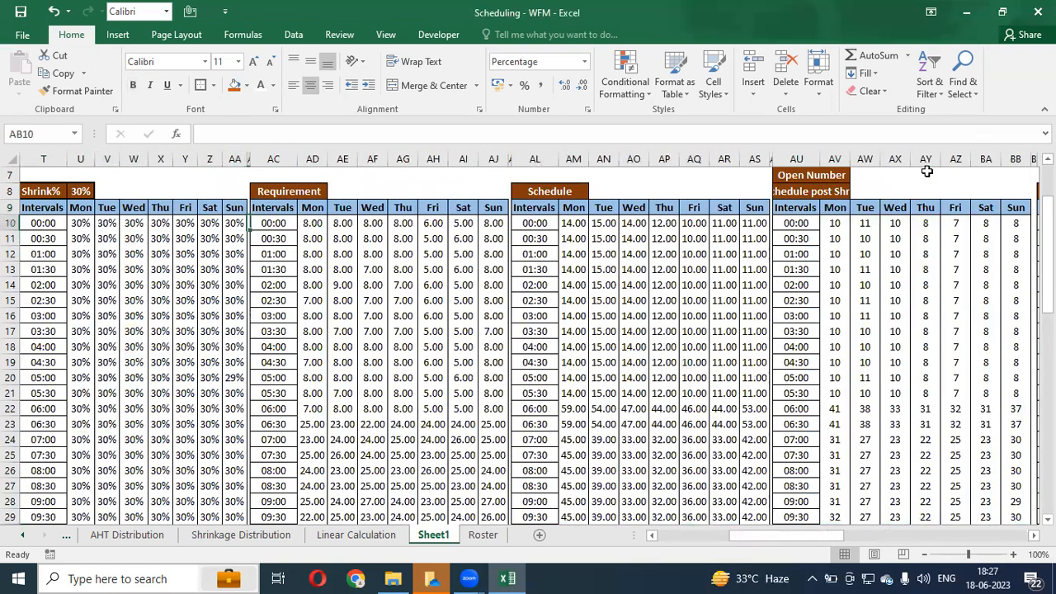
key(ctrl+shift+Right)
key(ctrl+shift+Down)
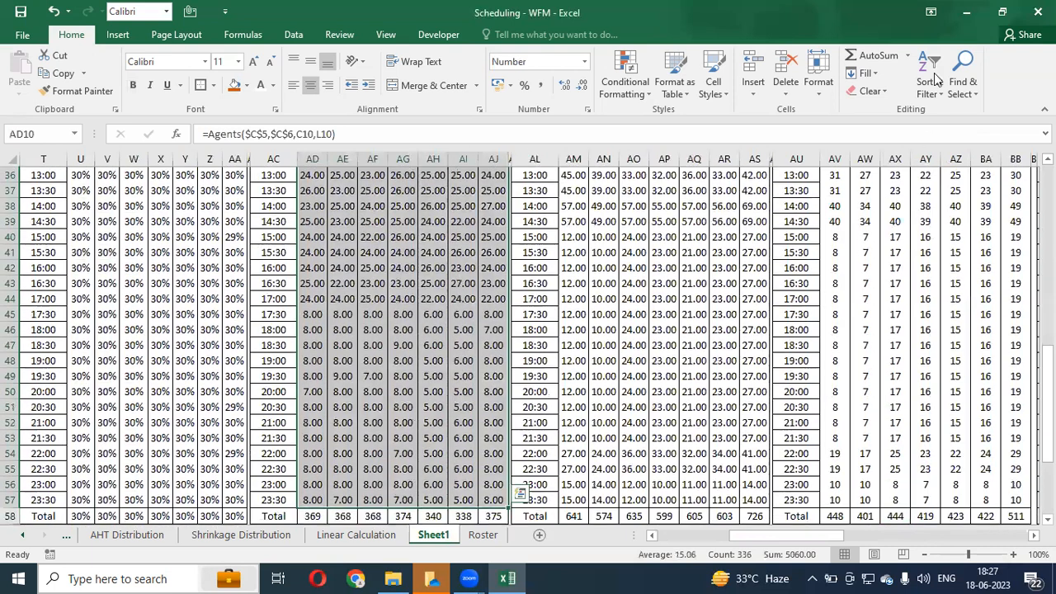
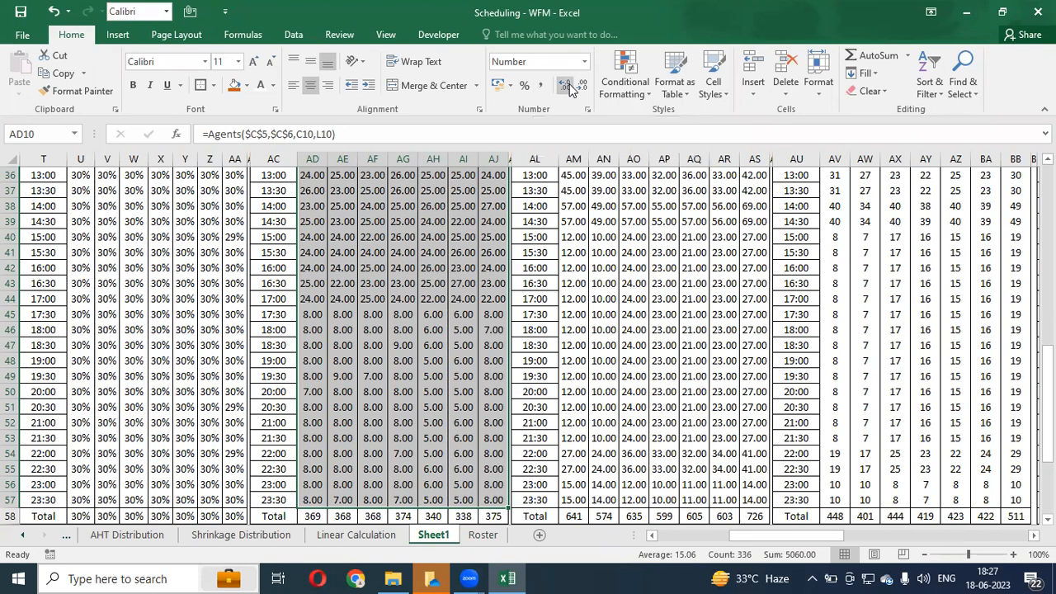
click(579, 88)
click(578, 87)
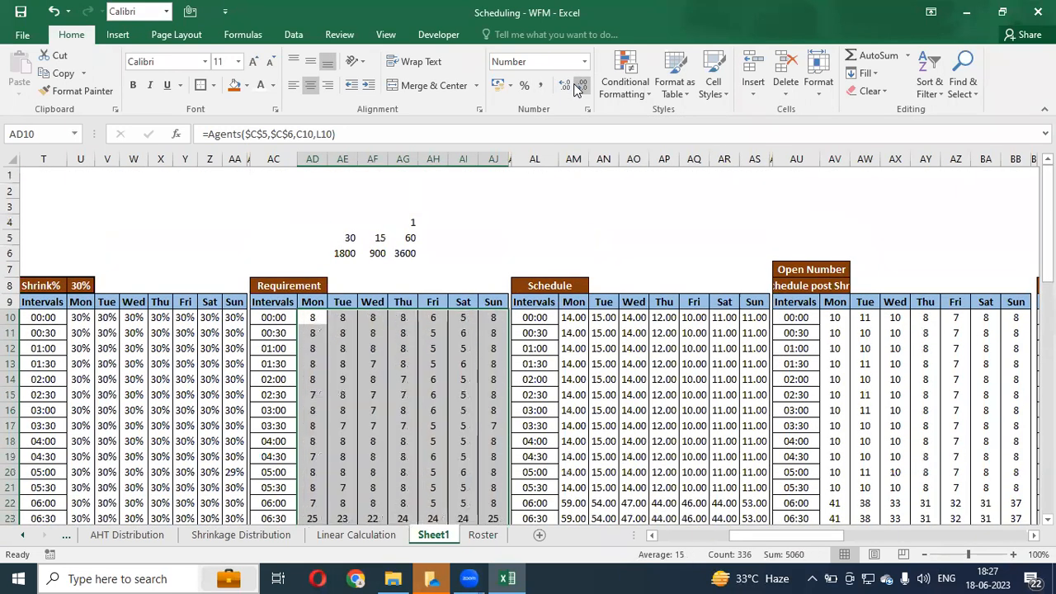
- Remove the decimal places from all Monday to Sunday interval values in the Schedule table
key(ctrl+Right)
key(Right)
key(Right)
key(ctrl+shift+Right)
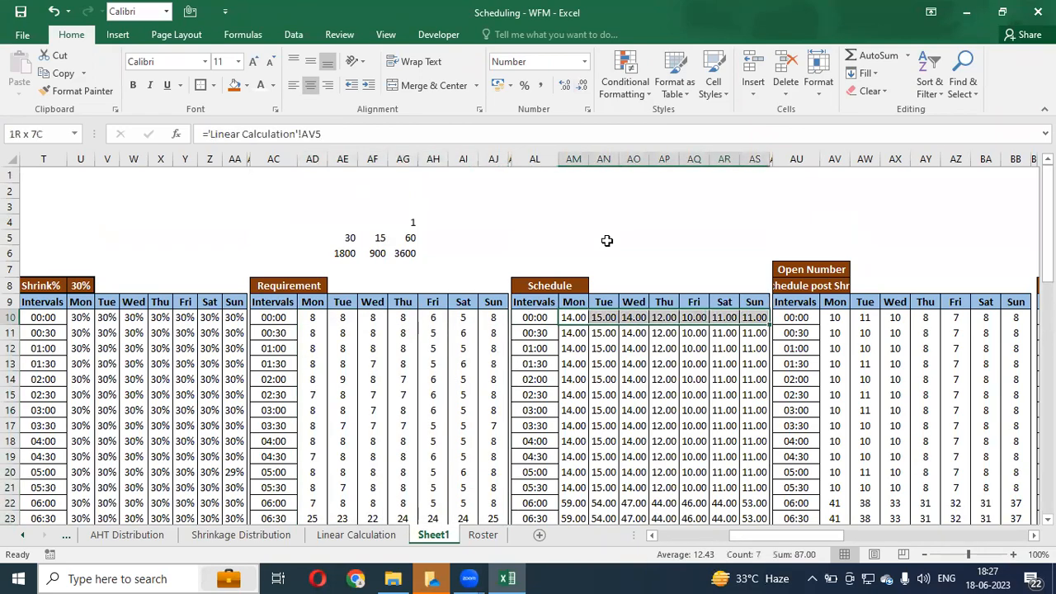
key(ctrl+shift+Down)
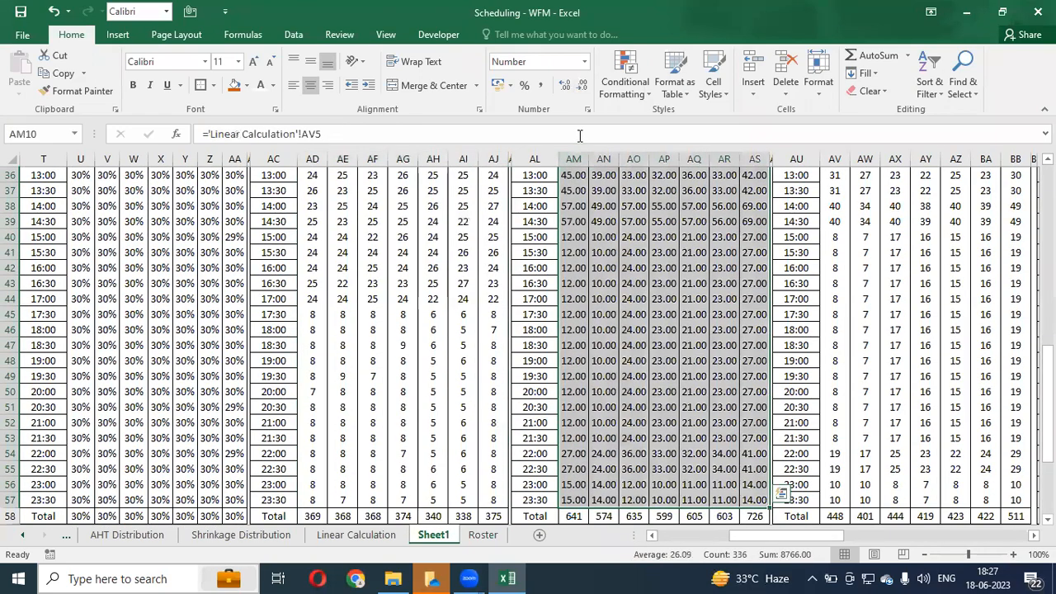
click(581, 88)
click(582, 87)
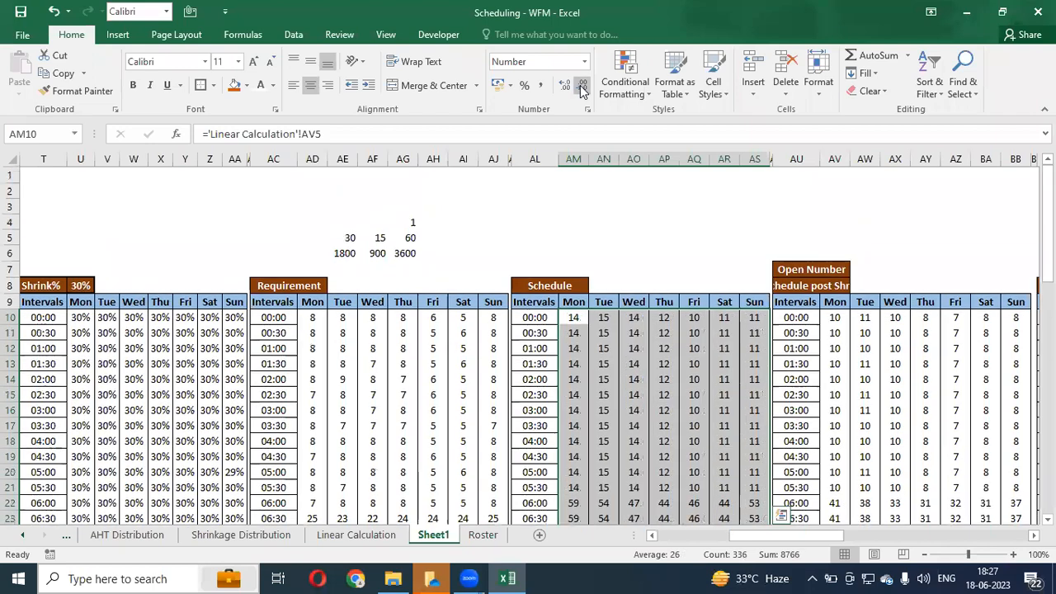
- Review the number formatting and spacing of the tables from schedule post shrinkage through Staffing +/- and back to Volume
key(ctrl+Right)
key(Right)
key(Right)
key(ctrl+shift+Right)
key(ctrl+shift+Down)
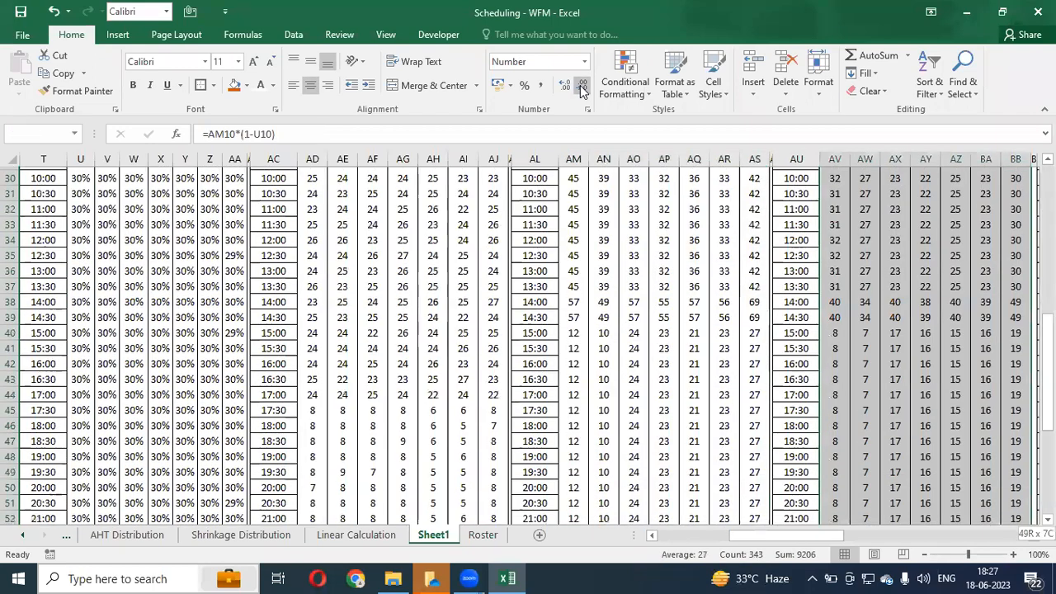
key(Up)
key(Down)
key(ctrl+Right)
key(ctrl+Right)
key(ctrl+Right)
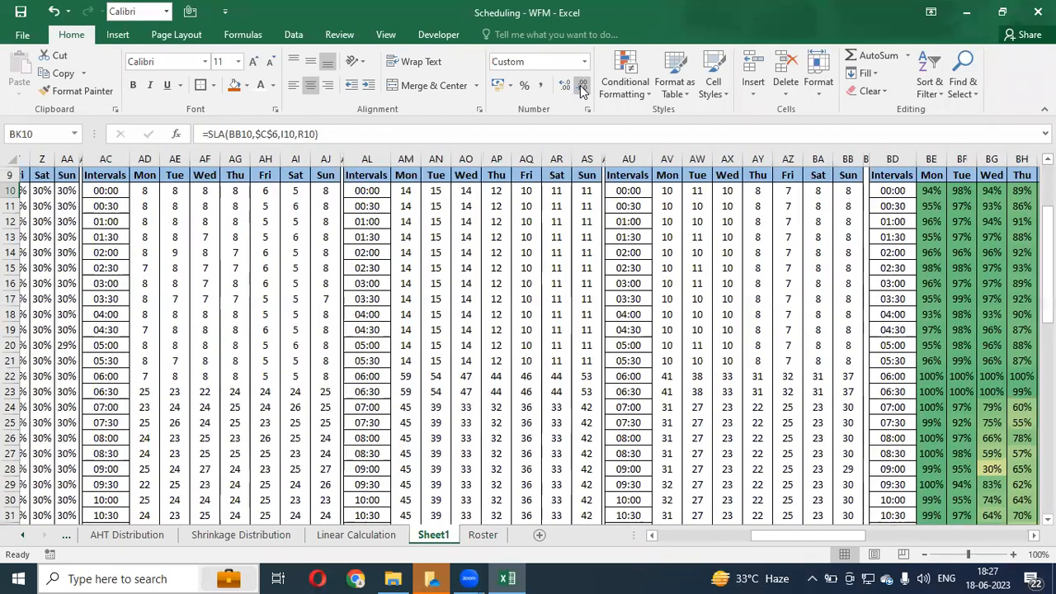
key(ctrl+Right)
key(ctrl+Right)
key(ctrl+Right)
key(ctrl+Right)
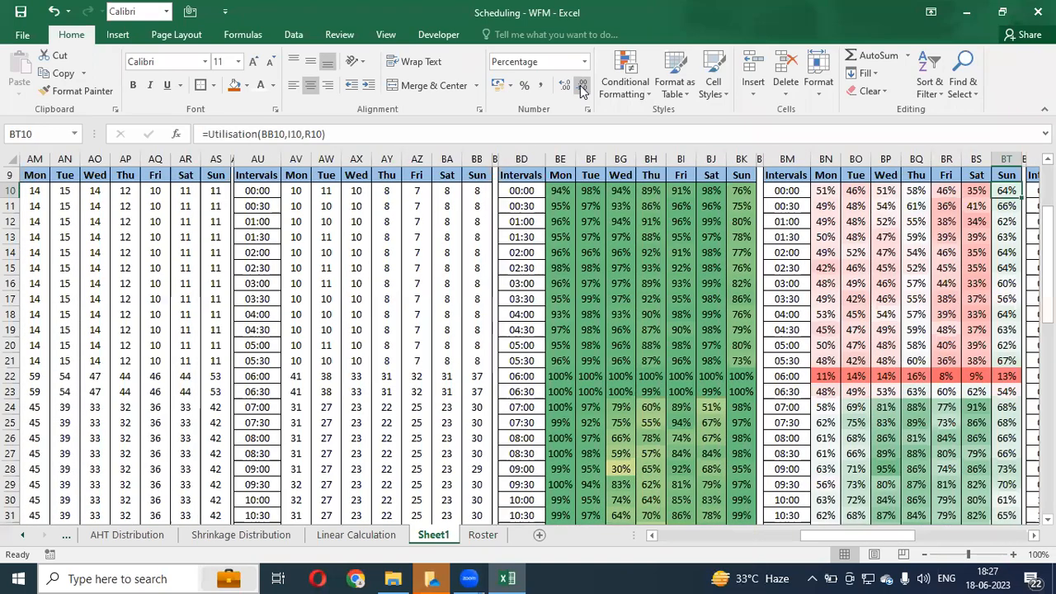
key(ctrl+Right)
key(ctrl+Right)
key(ctrl+Right)
key(ctrl+Right)
key(ctrl+Right)
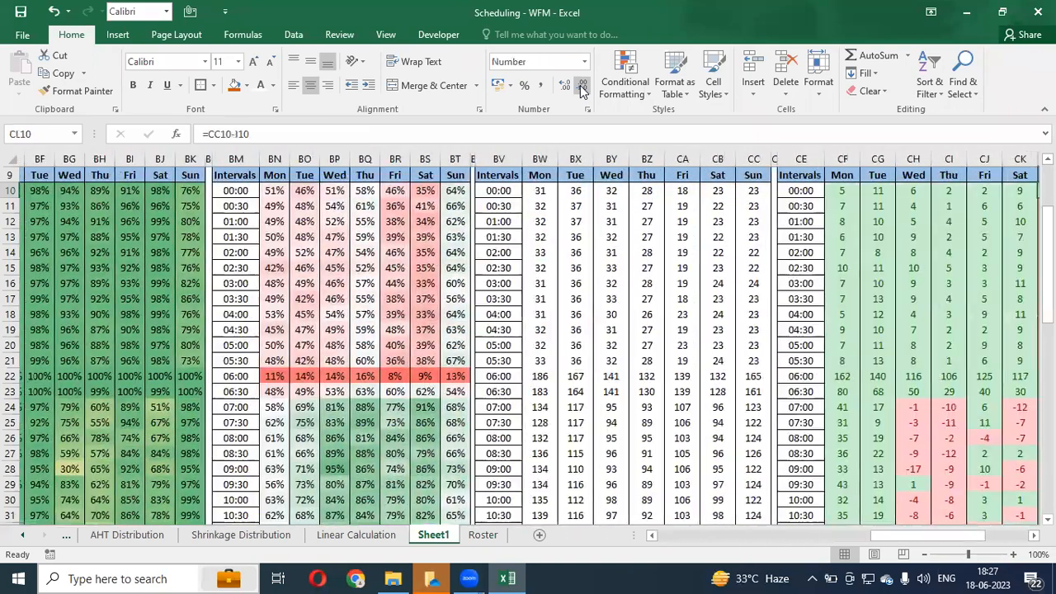
key(ctrl+Left)
key(ctrl+Left)
key(ctrl+Left)
key(ctrl+Left)
key(ctrl+Left)
key(ctrl+Left)
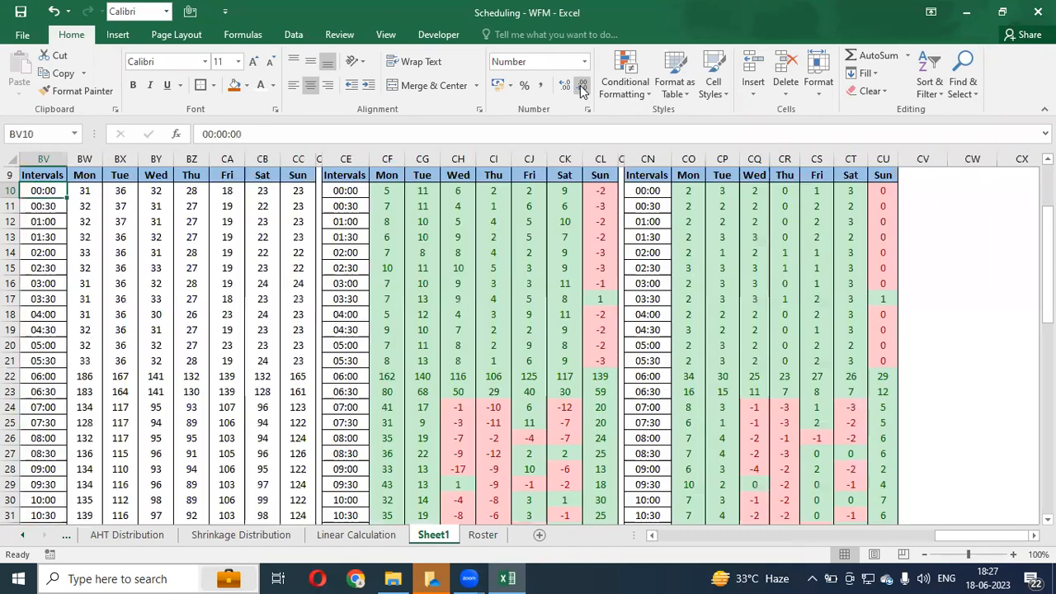
key(ctrl+Left)
key(ctrl+Left)
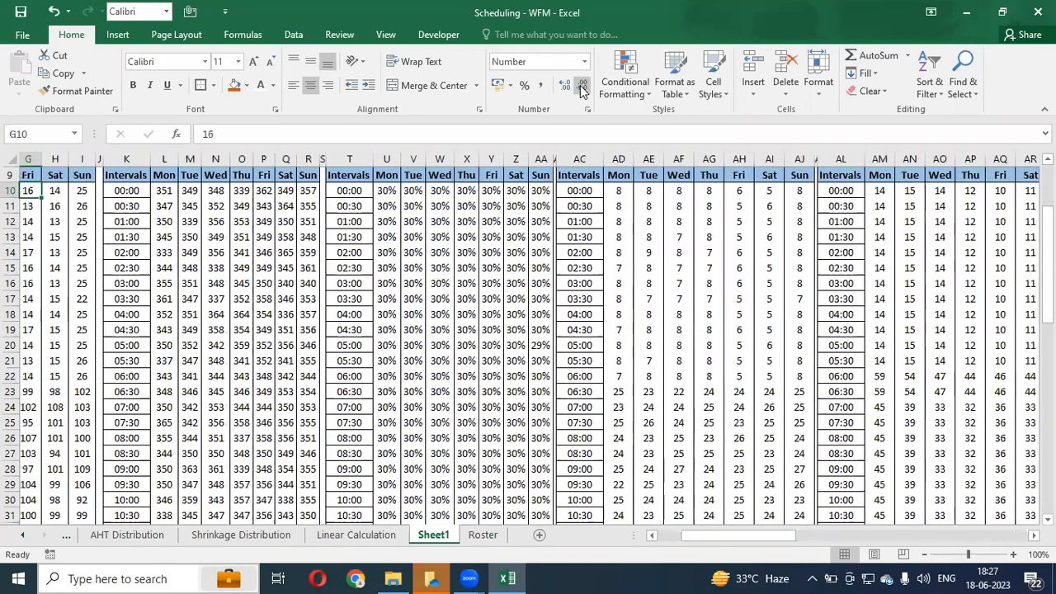
key(ctrl+Left)
key(Up)
key(Up)
key(Down)
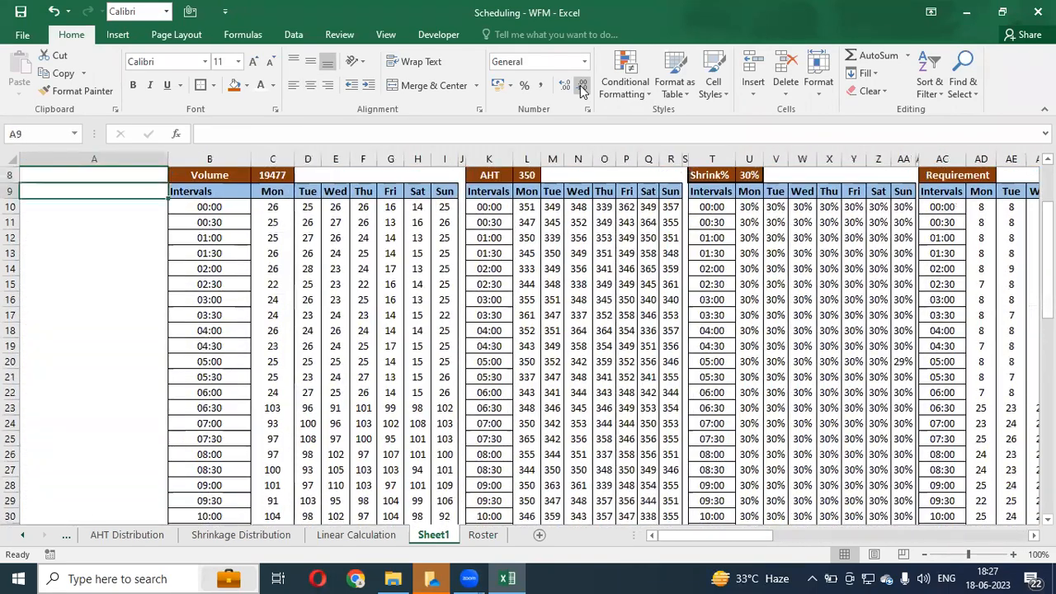
- Give the Peak Scheduling Approach label an orange fill and white text to match the Balance Scheduling Approach label
key(Right)
key(Up)
key(Up)
key(Up)
key(ctrl+Down)
key(ctrl+Down)
key(ctrl+Down)
key(ctrl+Down)
key(ctrl+Down)
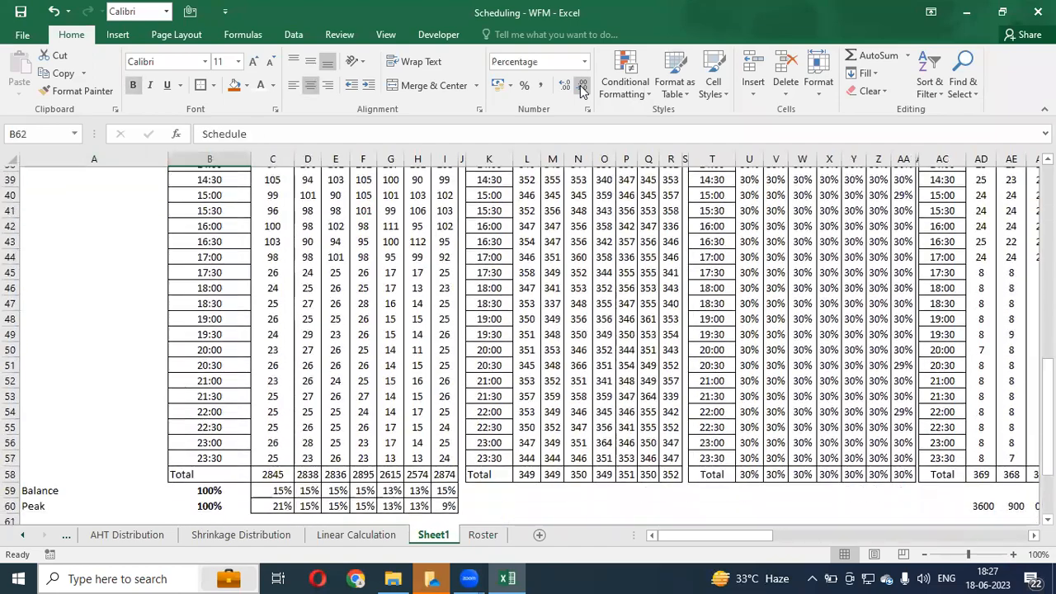
key(Down)
key(Down)
key(Down)
key(Down)
key(Down)
key(Down)
key(ctrl+Up)
key(Up)
key(Up)
key(Left)
key(Right)
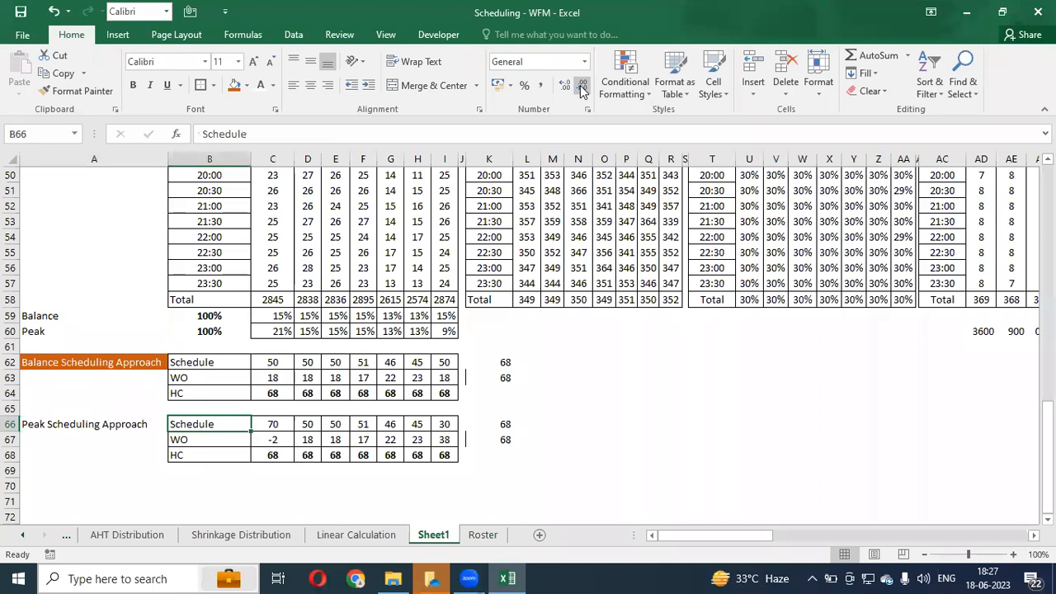
key(Left)
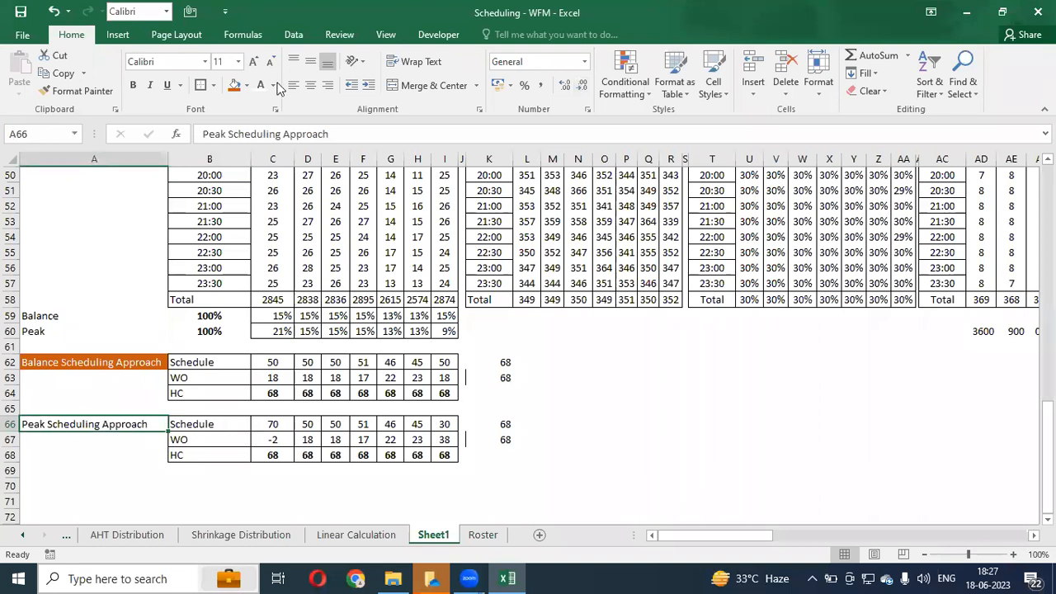
click(236, 87)
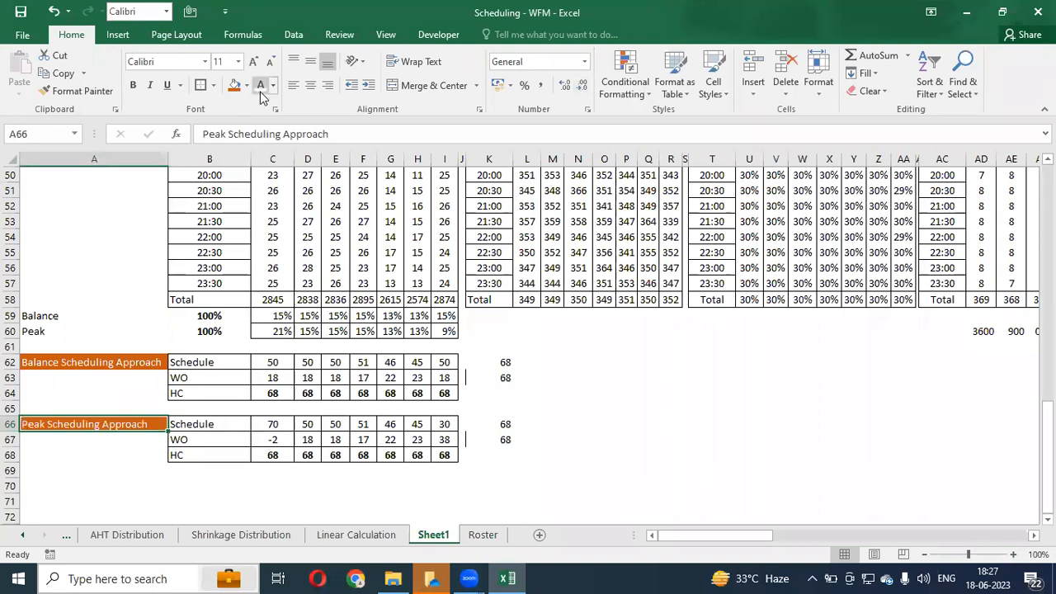
- Make the Peak Scheduling Approach and Balance Scheduling Approach labels bold
key(ctrl+b)
key(Up)
key(Up)
key(Up)
key(Up)
key(ctrl+b)
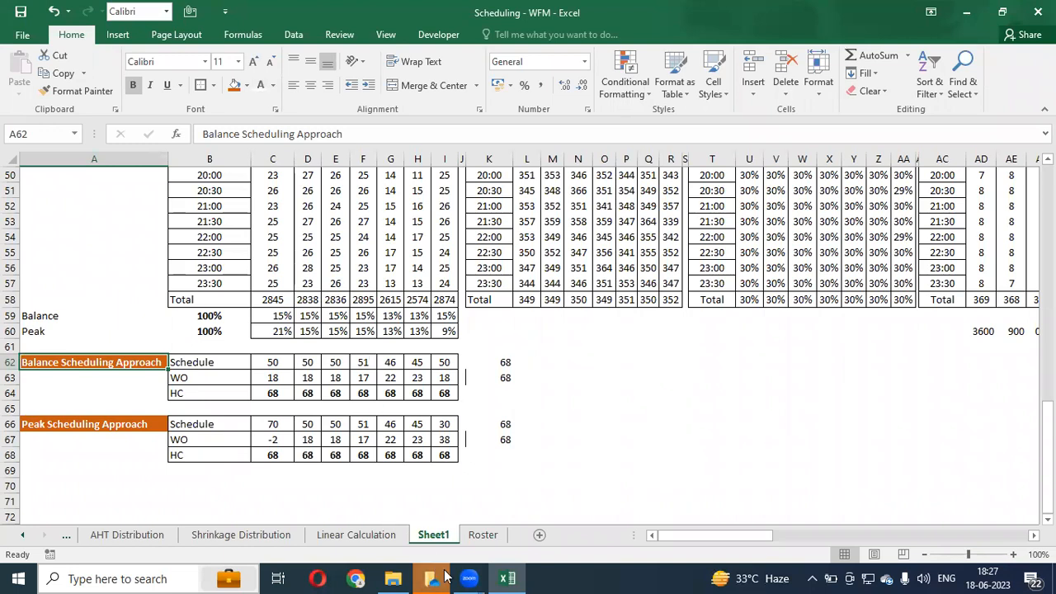
mouse_move(466, 577)
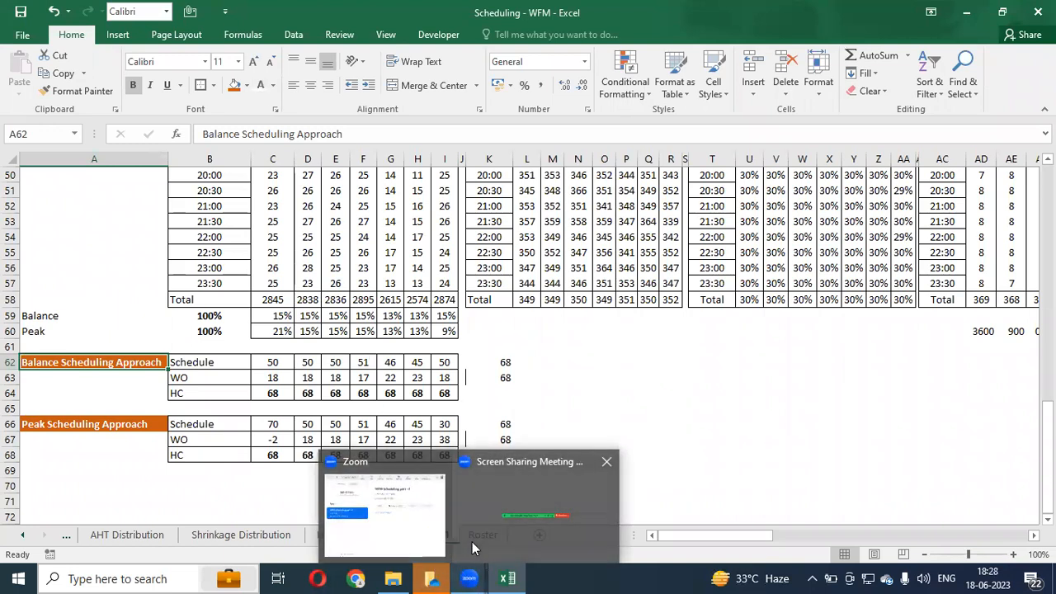
click(488, 541)
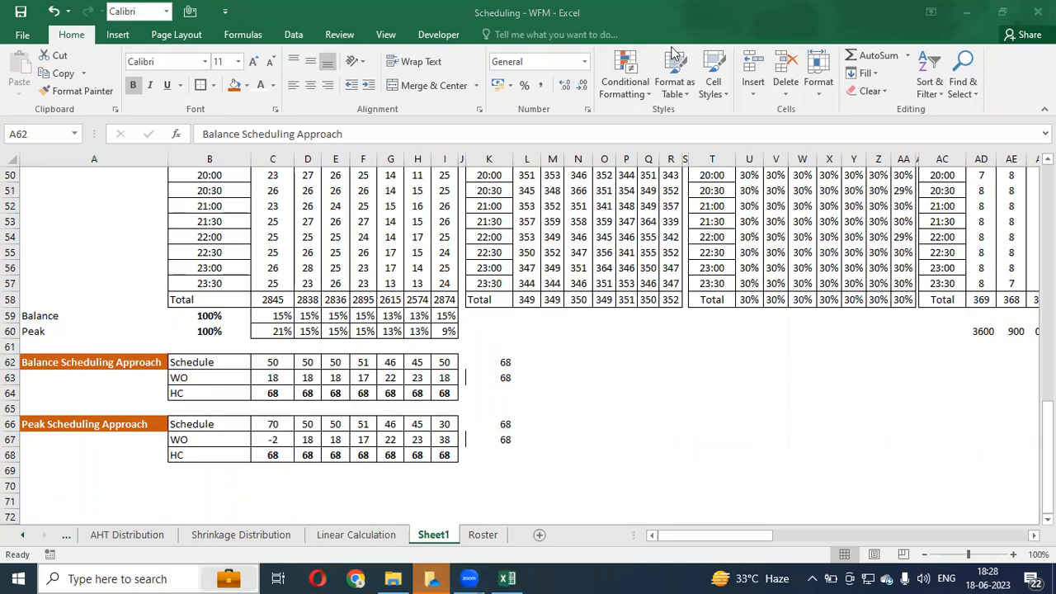